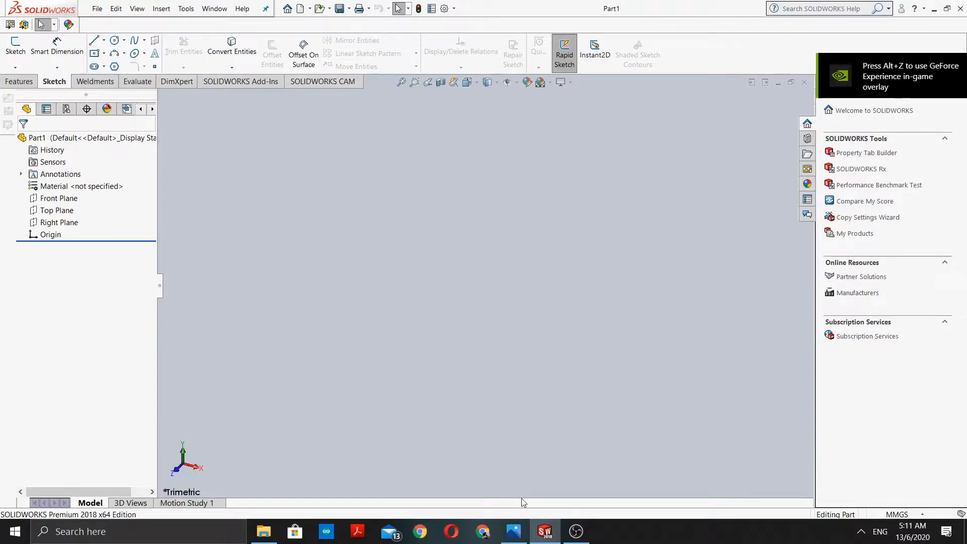
# Switch to Photos and examine the dimensions and shape of the reference drawing "2d sketch 1 for class 2.JPG", then return to SOLIDWORKS.
pyautogui.click(518, 536)
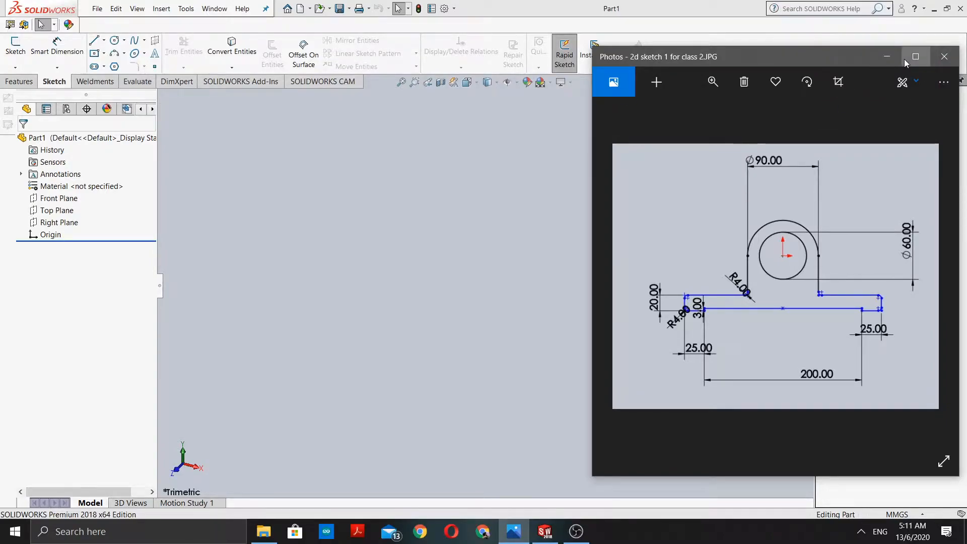
pyautogui.click(914, 57)
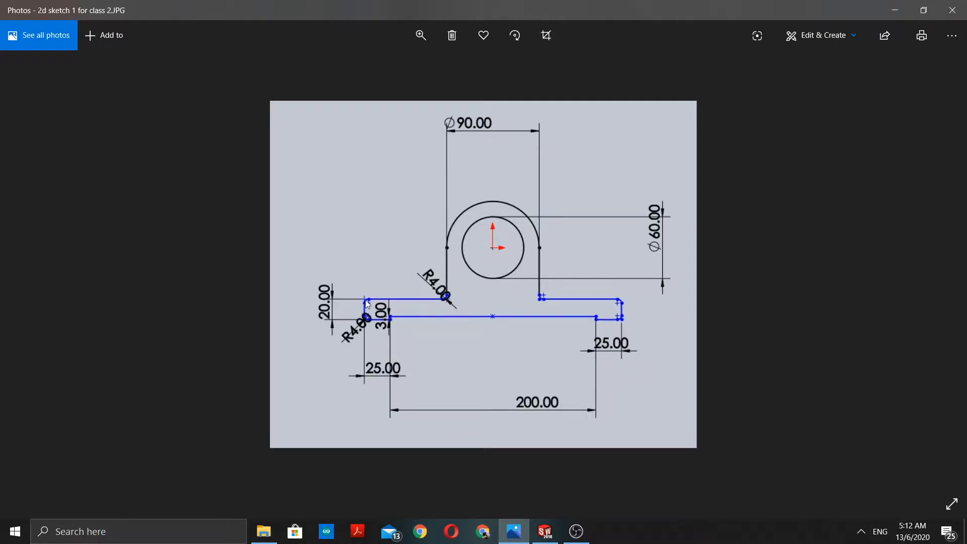
pyautogui.scroll(2, 363, 304)
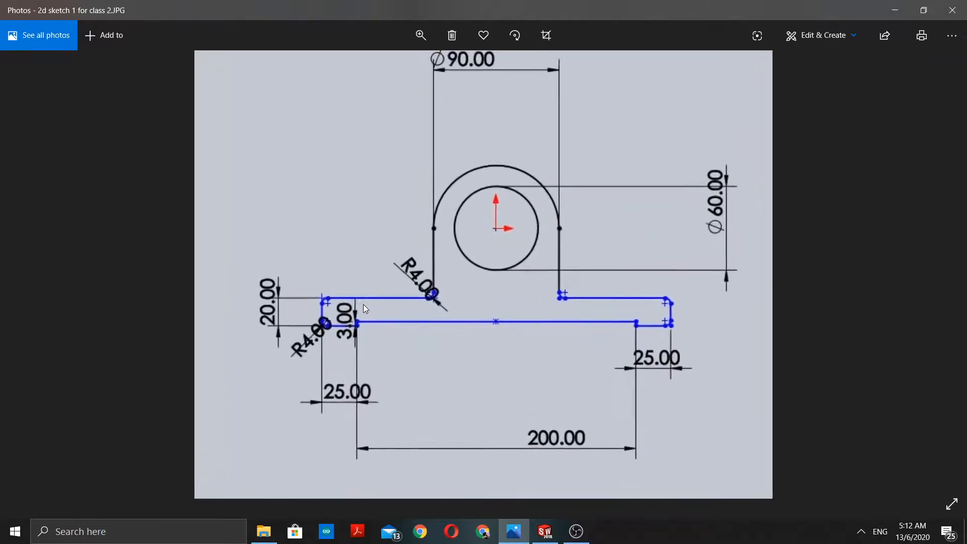
pyautogui.scroll(3, 363, 305)
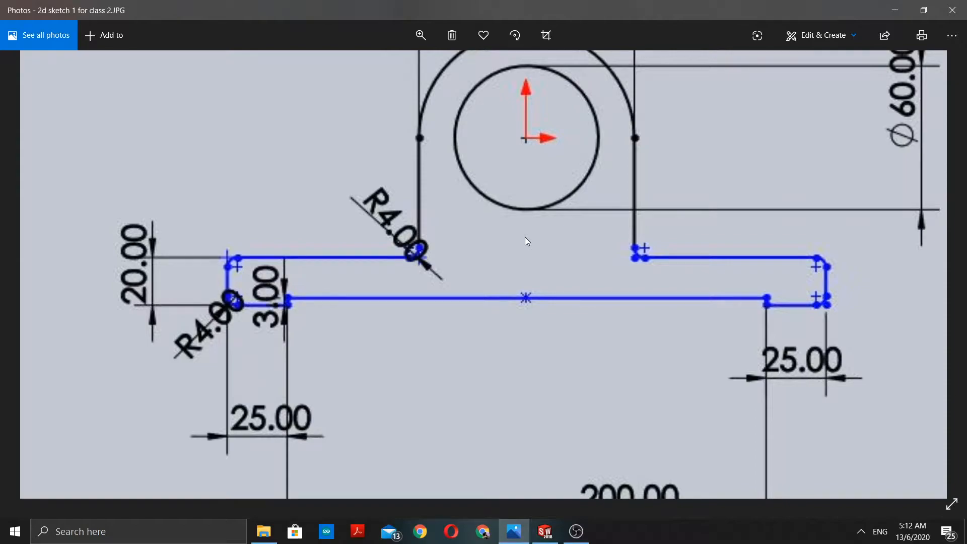
pyautogui.keyDown('ctrl'); pyautogui.scroll(-2, 524, 237); pyautogui.keyUp('ctrl')
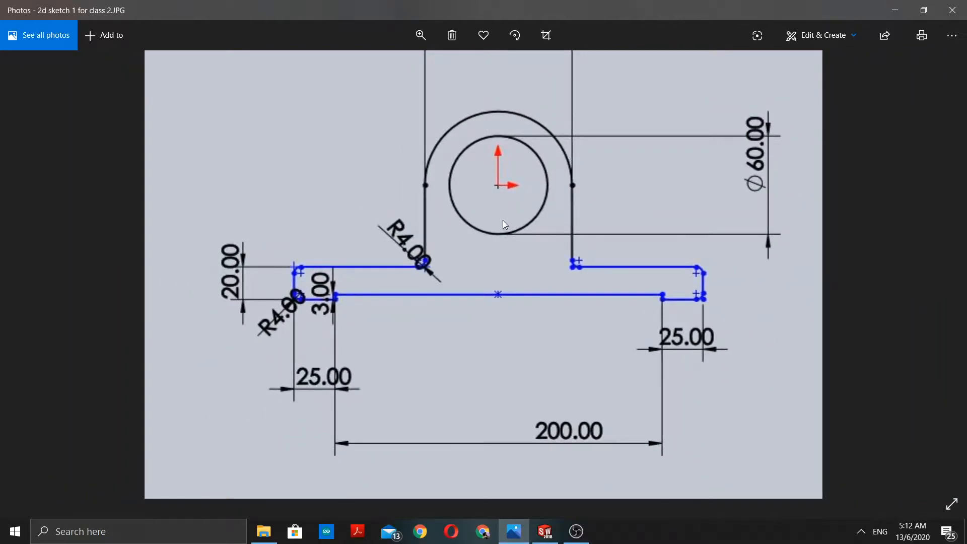
pyautogui.keyDown('ctrl'); pyautogui.scroll(-2, 553, 203); pyautogui.keyUp('ctrl')
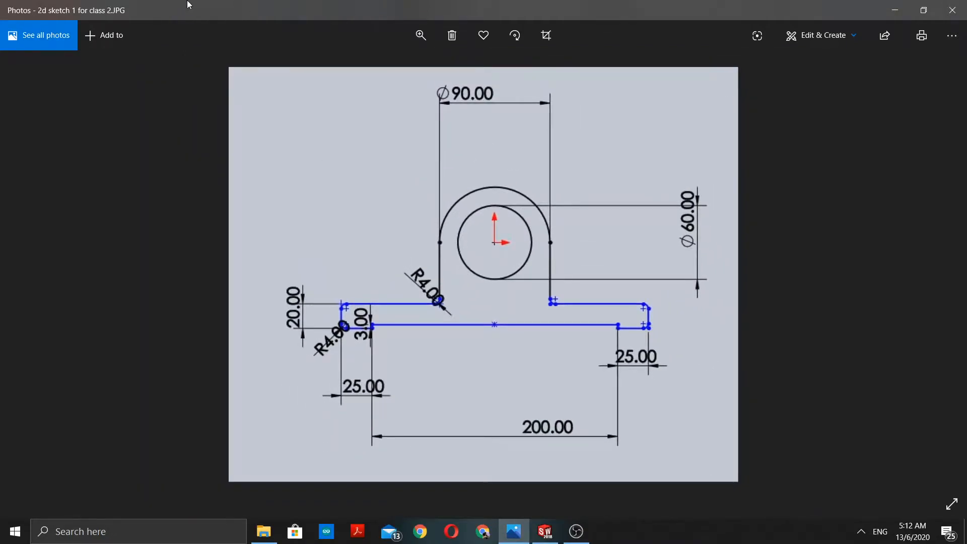
pyautogui.click(894, 10)
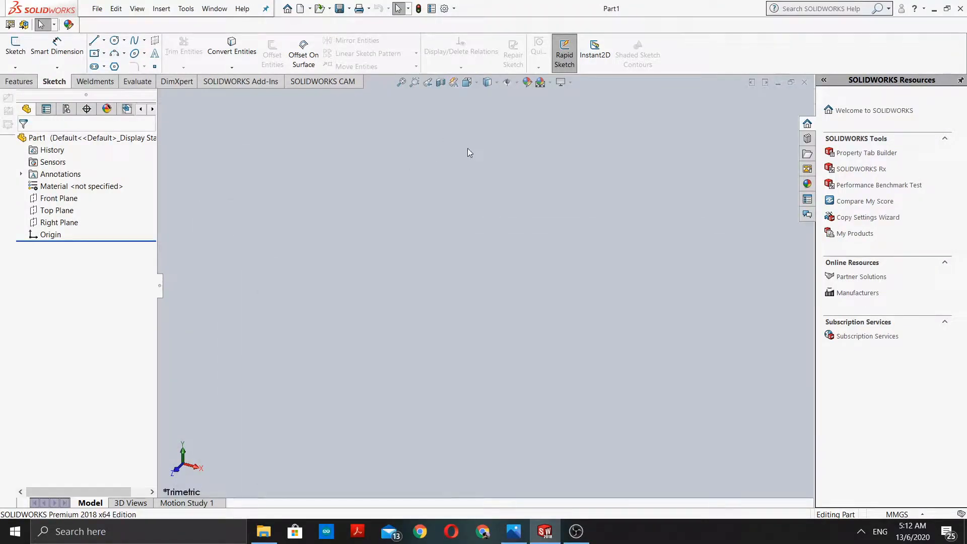
# Check the document's unit system, select the Right Plane and orient the view to Right.
pyautogui.click(917, 514)
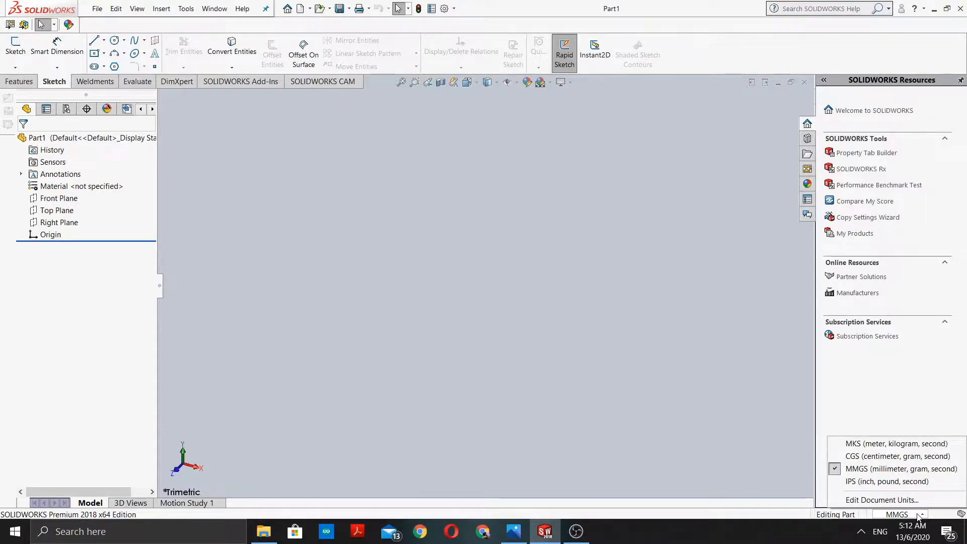
pyautogui.click(917, 514)
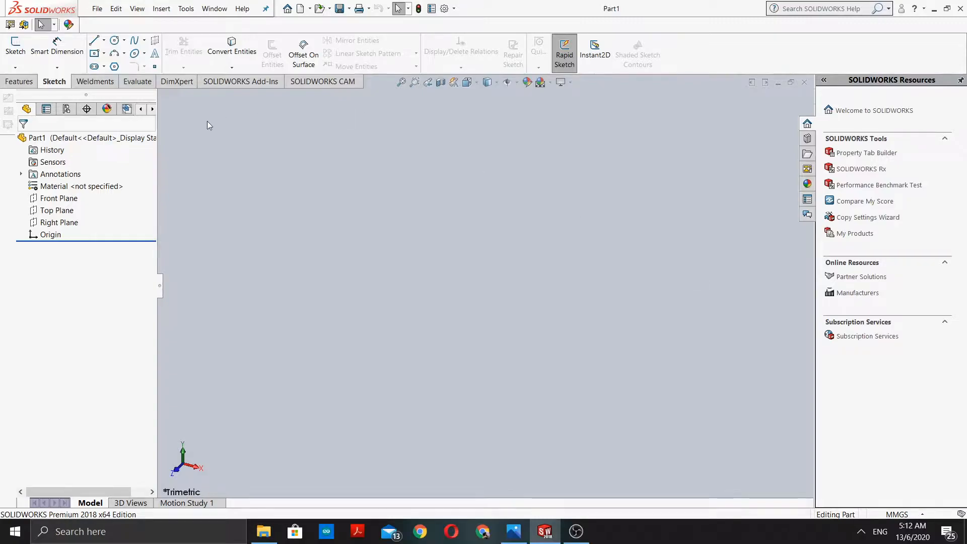
pyautogui.click(71, 227)
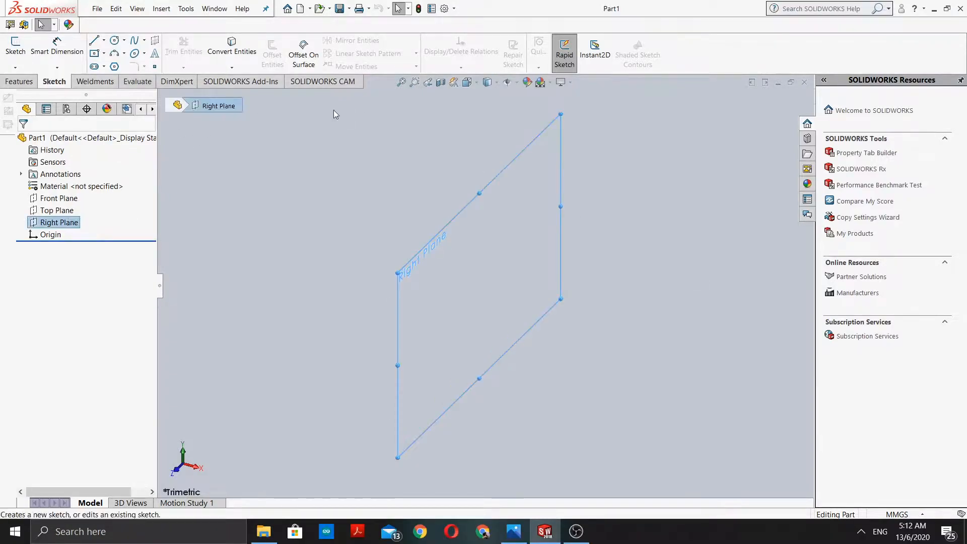
pyautogui.click(477, 88)
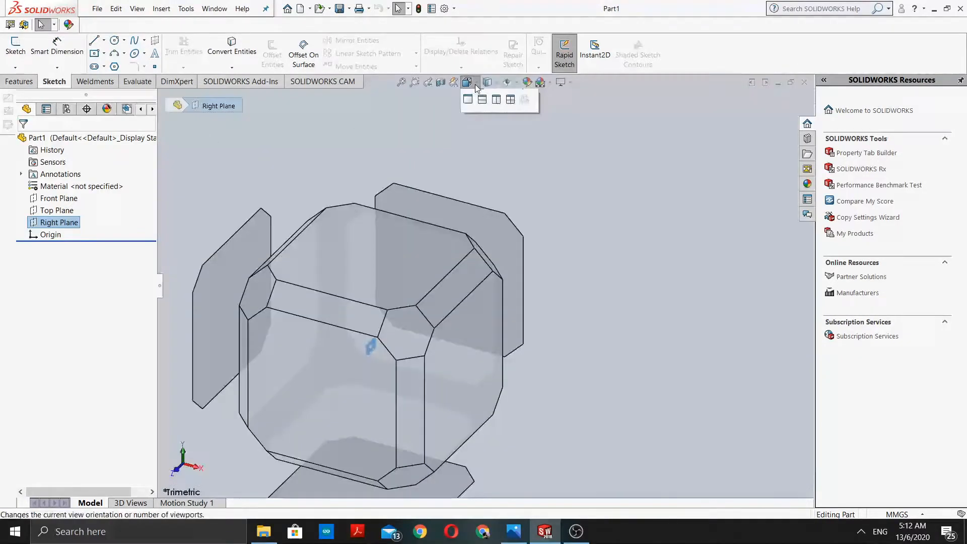
pyautogui.moveTo(487, 85)
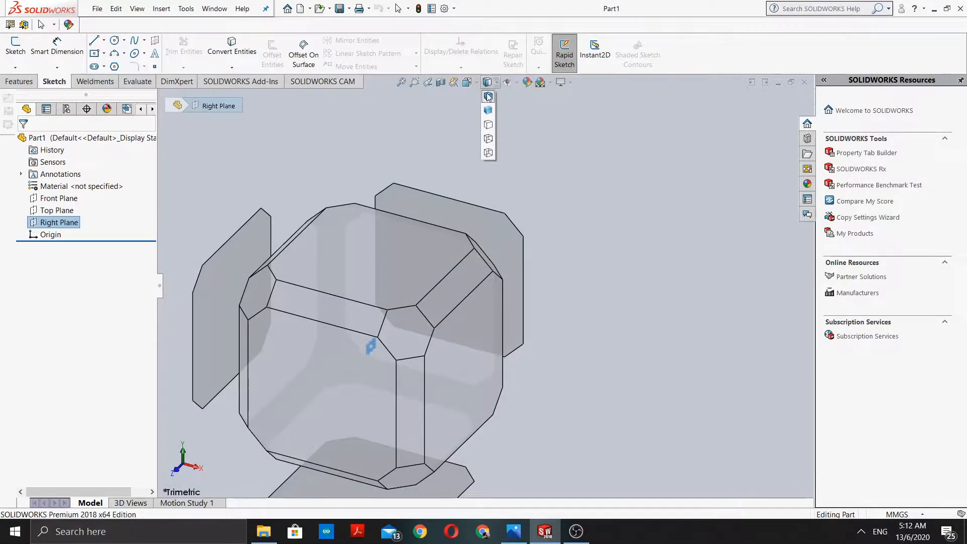
pyautogui.click(519, 145)
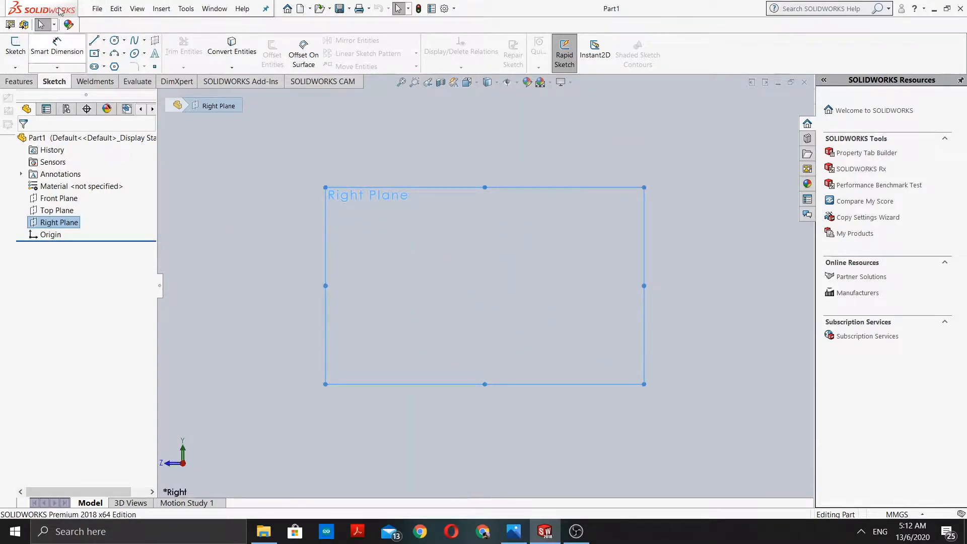
# Review the reference drawing in a reduced Photos window over the model, then return to SOLIDWORKS.
pyautogui.click(518, 537)
pyautogui.click(925, 9)
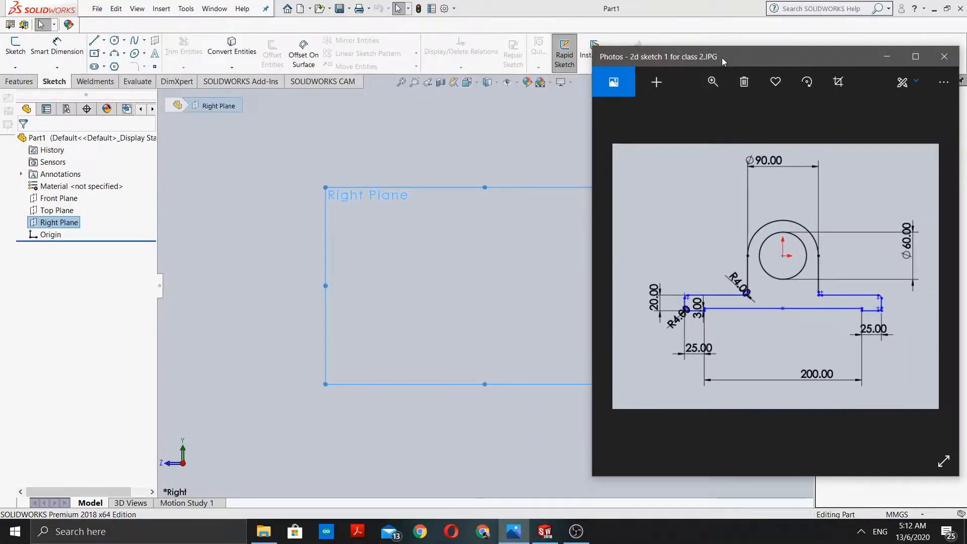
pyautogui.moveTo(722, 61); pyautogui.dragTo(717, 44)
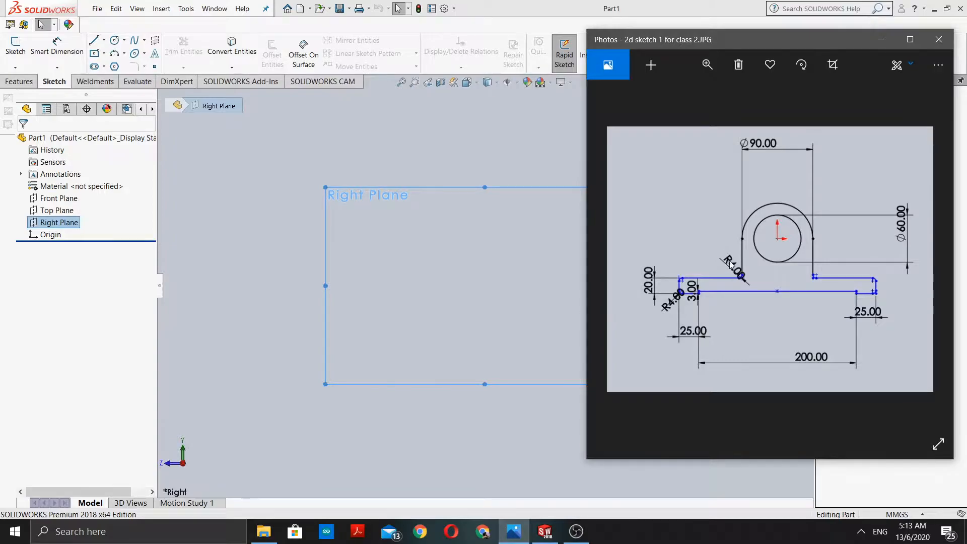
pyautogui.click(881, 39)
# Start a sketch on the Right Plane and draw a circle centred on the origin with a radius of about 22 mm.
pyautogui.click(115, 41)
pyautogui.click(484, 285)
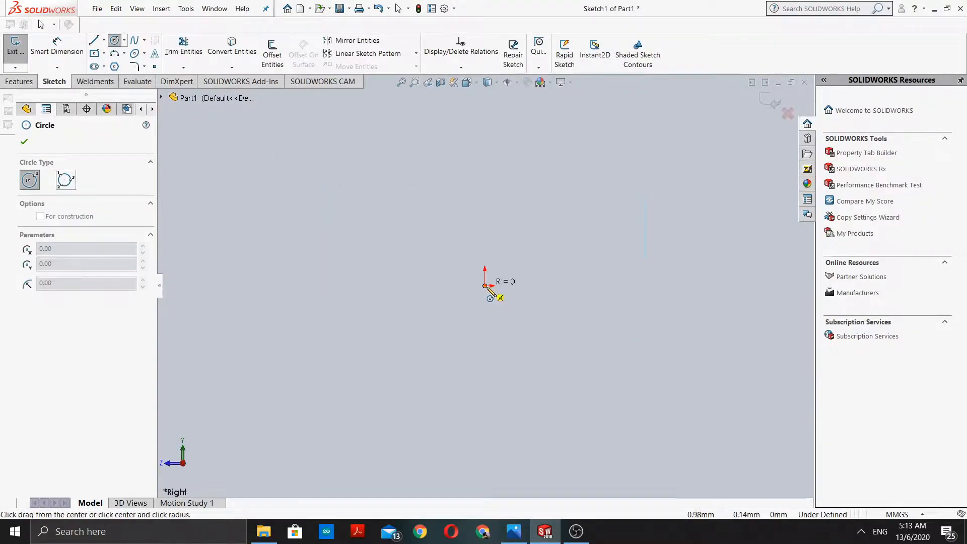
pyautogui.click(512, 314)
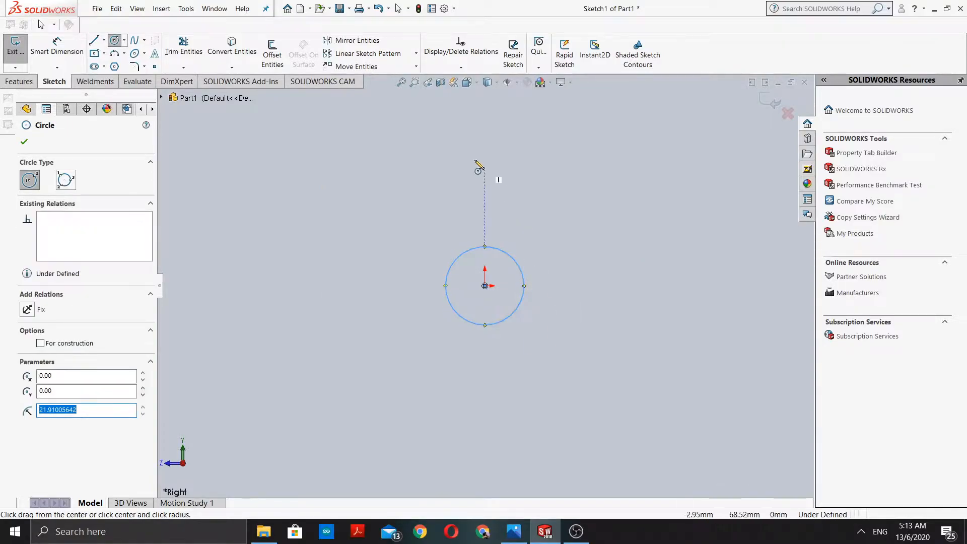
pyautogui.click(23, 142)
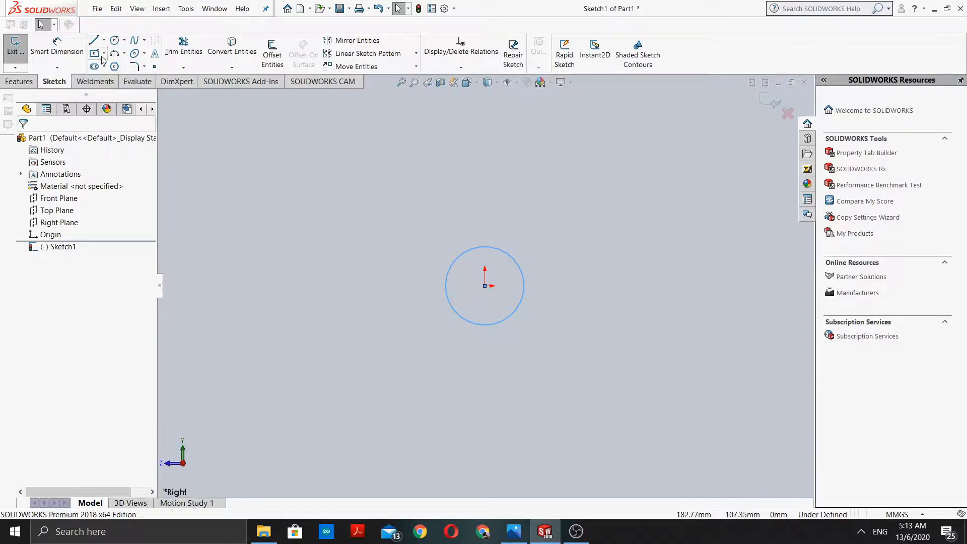
# Dimension the circle's diameter and set it to 60 mm.
pyautogui.click(75, 48)
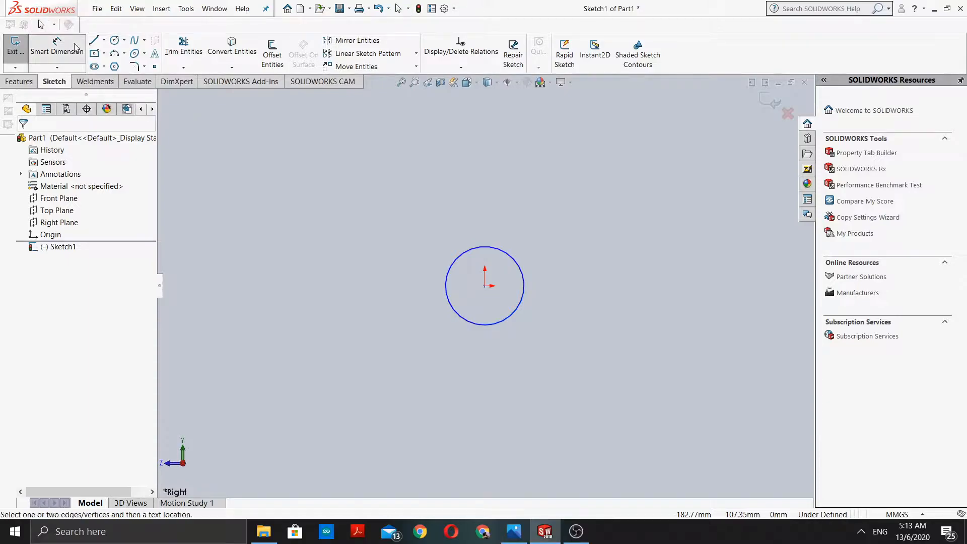
pyautogui.click(520, 265)
pyautogui.click(576, 229)
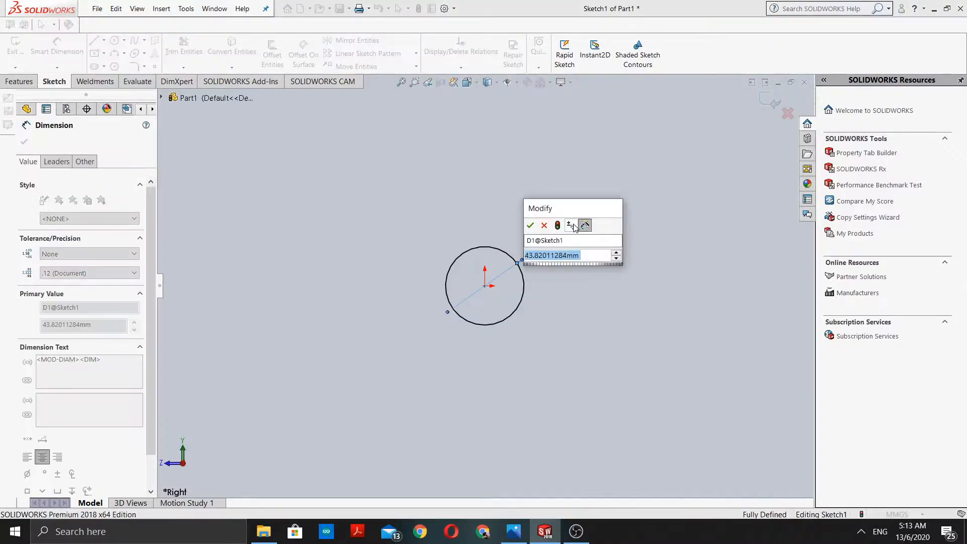
pyautogui.press('BackSpace')
pyautogui.write('6')
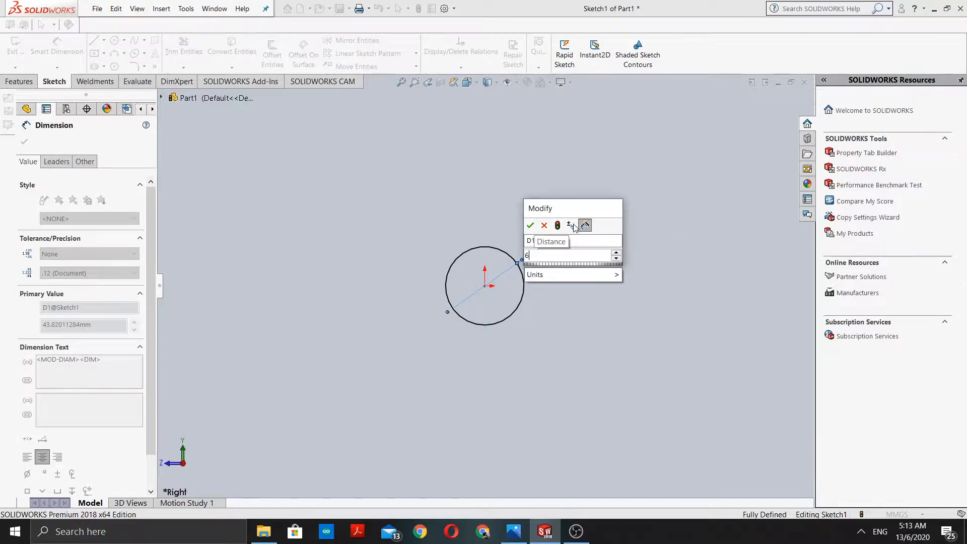
pyautogui.write('0')
pyautogui.press('Return')
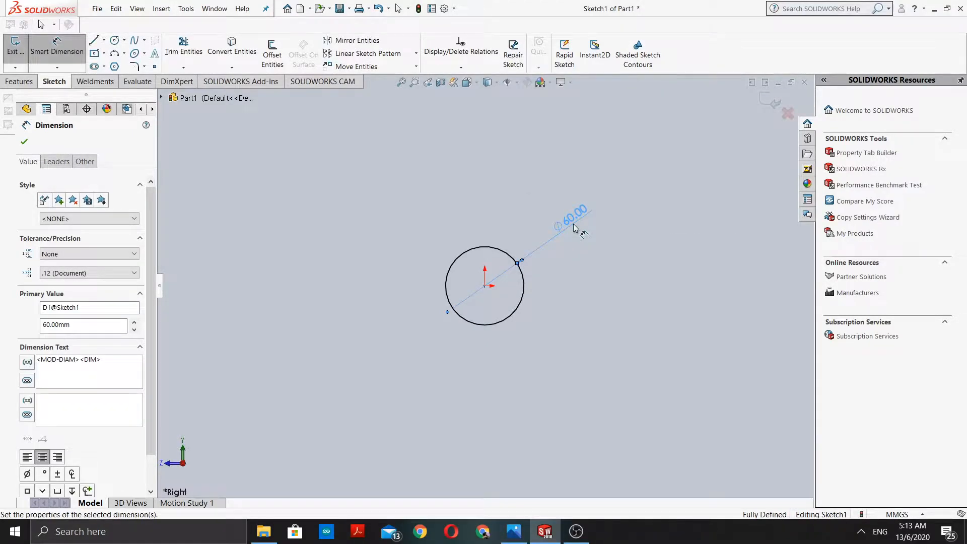
pyautogui.scroll(-1, 469, 300)
pyautogui.scroll(-1, 474, 297)
pyautogui.scroll(2, 498, 294)
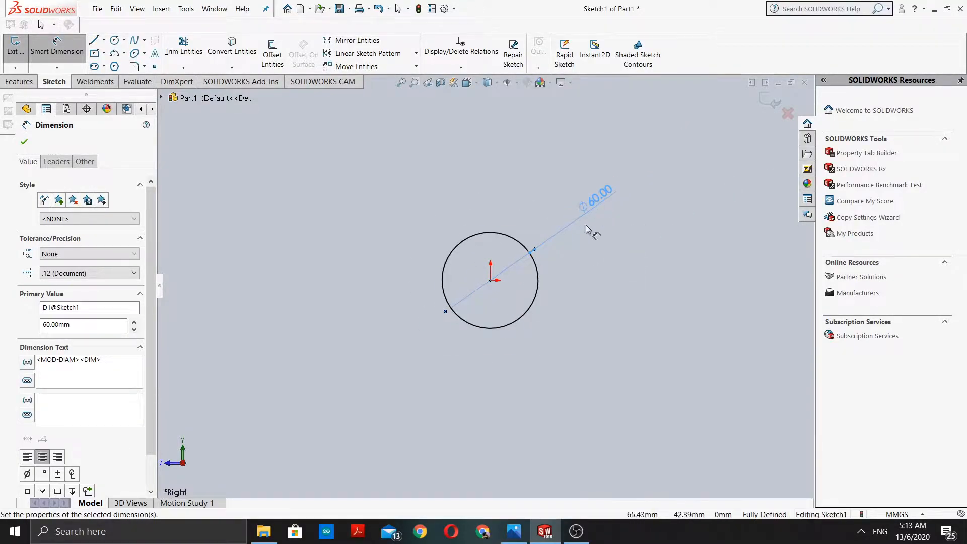
pyautogui.click(24, 143)
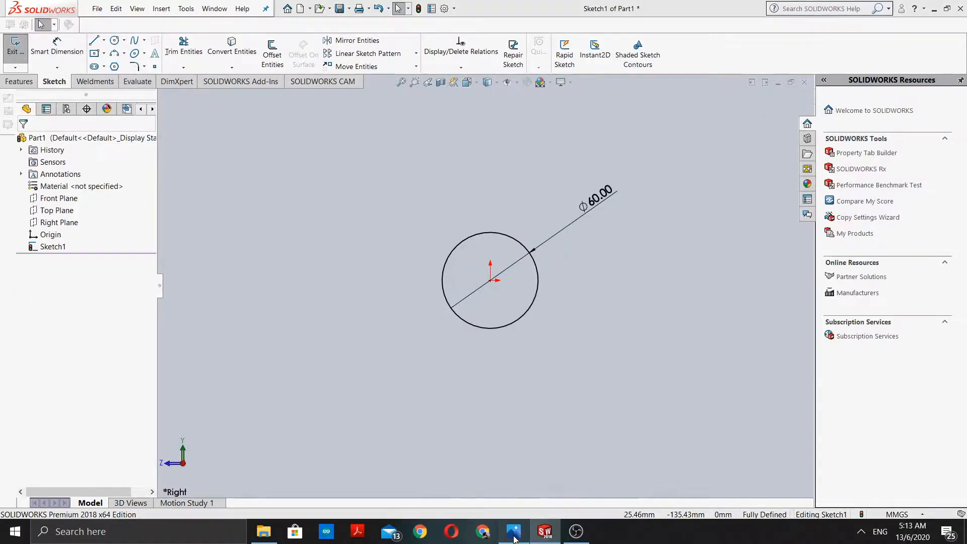
# Consult the reference drawing in Photos for the outer circle's dimension, then return to the sketch.
pyautogui.click(513, 535)
pyautogui.rightClick(514, 531)
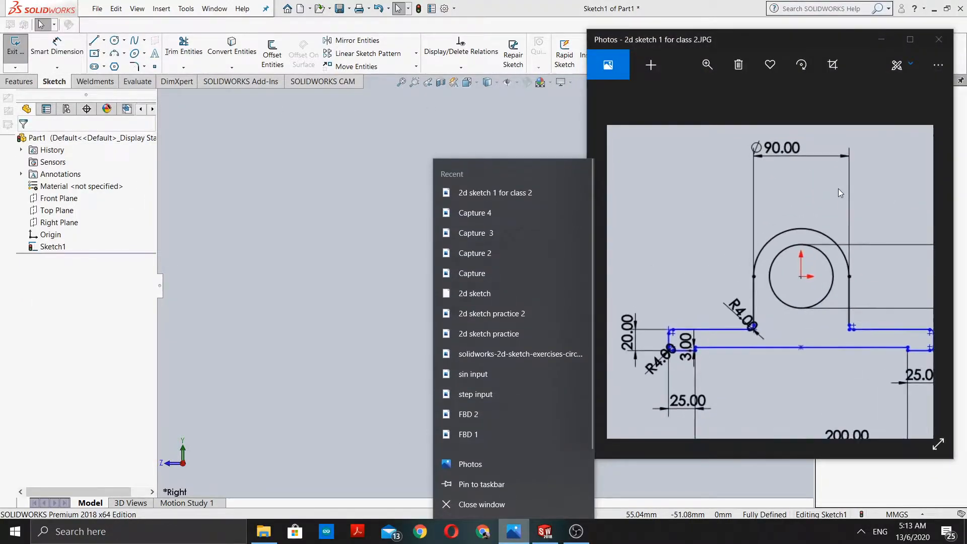
pyautogui.click(480, 109)
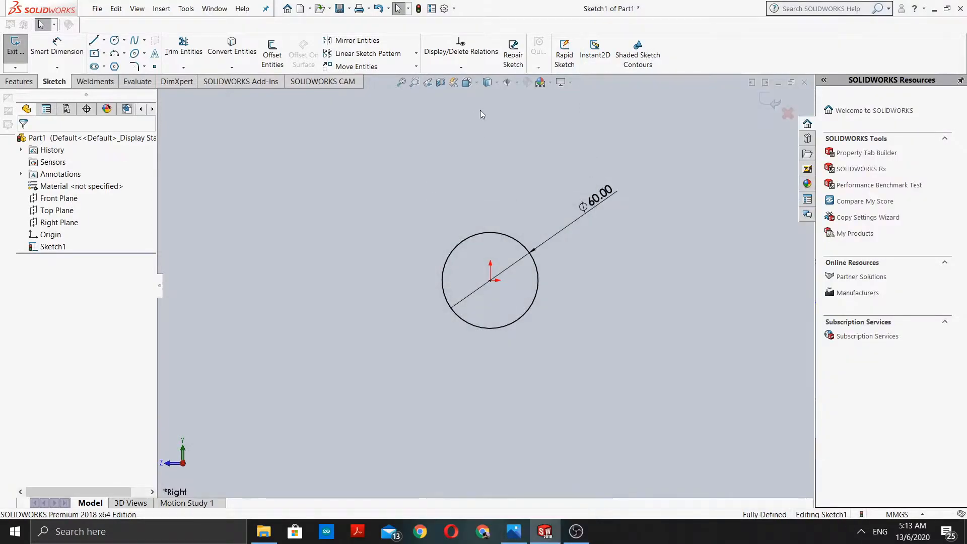
pyautogui.click(522, 539)
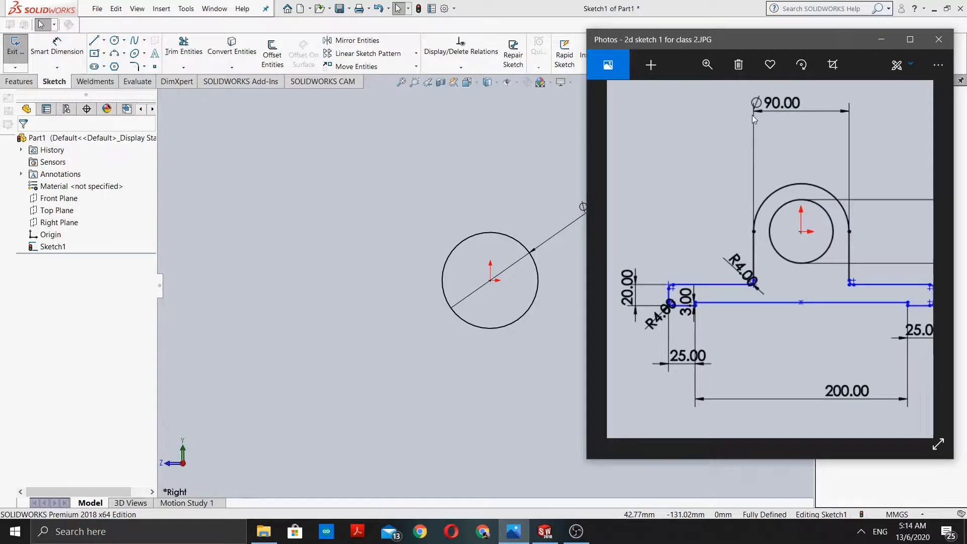
pyautogui.click(872, 49)
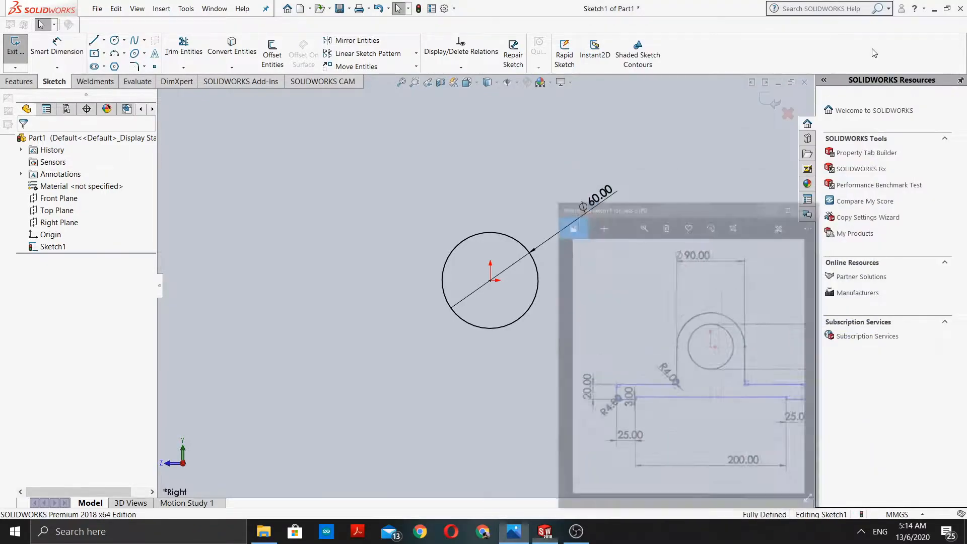
# Draw a second, larger circle centred on the origin with a radius of about 48 mm.
pyautogui.click(115, 40)
pyautogui.click(491, 281)
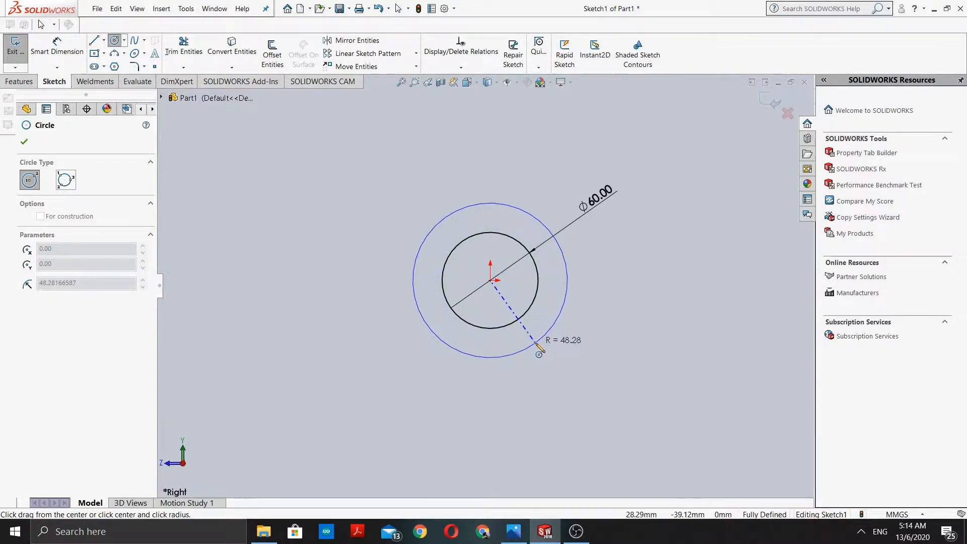
pyautogui.click(536, 344)
pyautogui.click(24, 141)
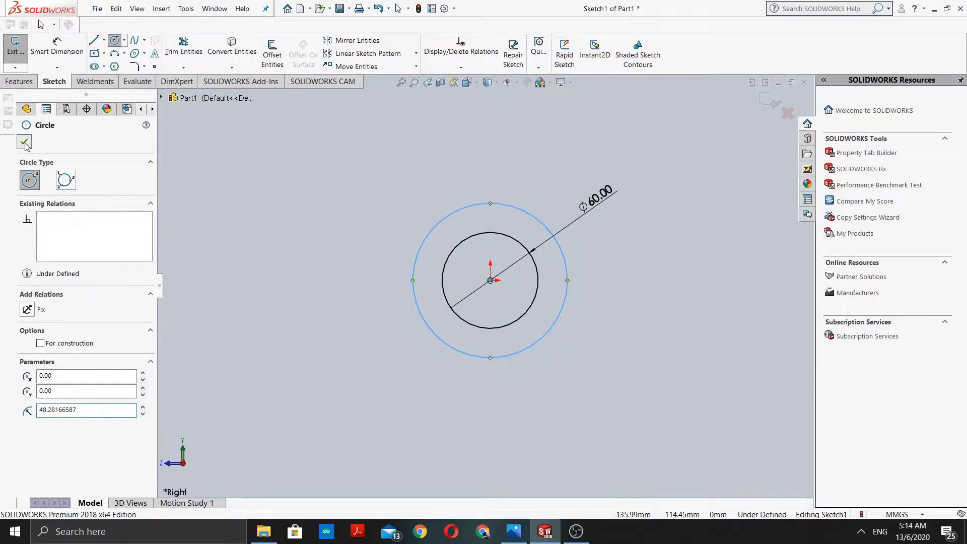
# Dimension the outer circle's diameter and set it to 90 mm.
pyautogui.click(45, 50)
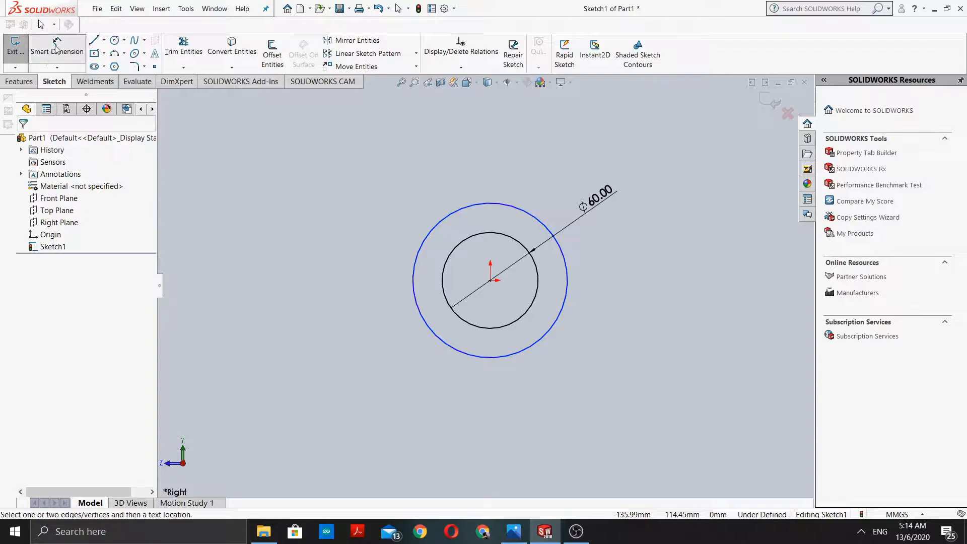
pyautogui.click(514, 207)
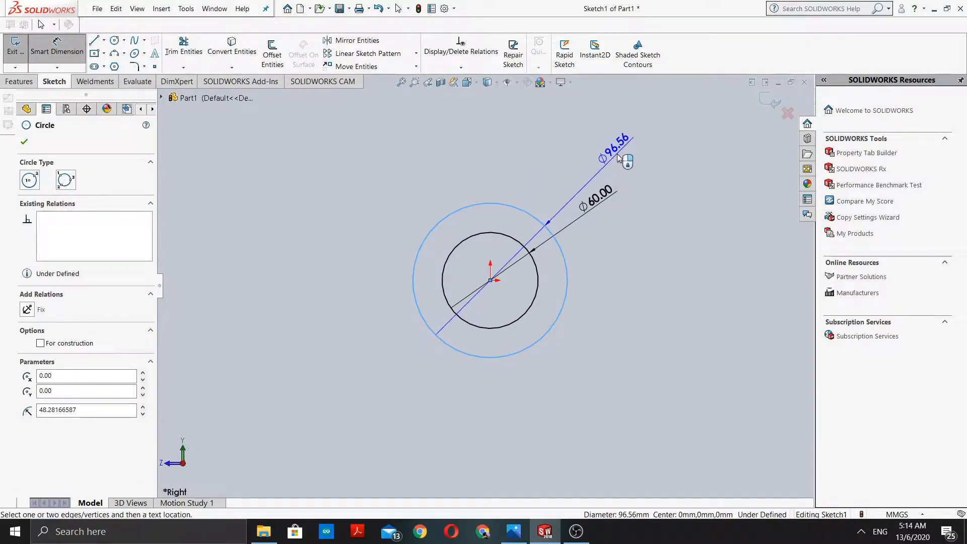
pyautogui.click(608, 152)
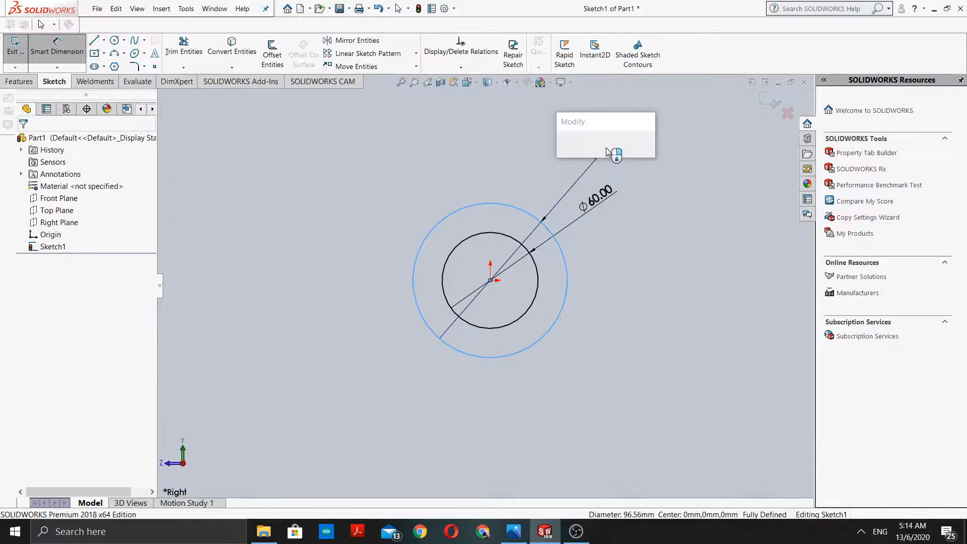
pyautogui.click(619, 179)
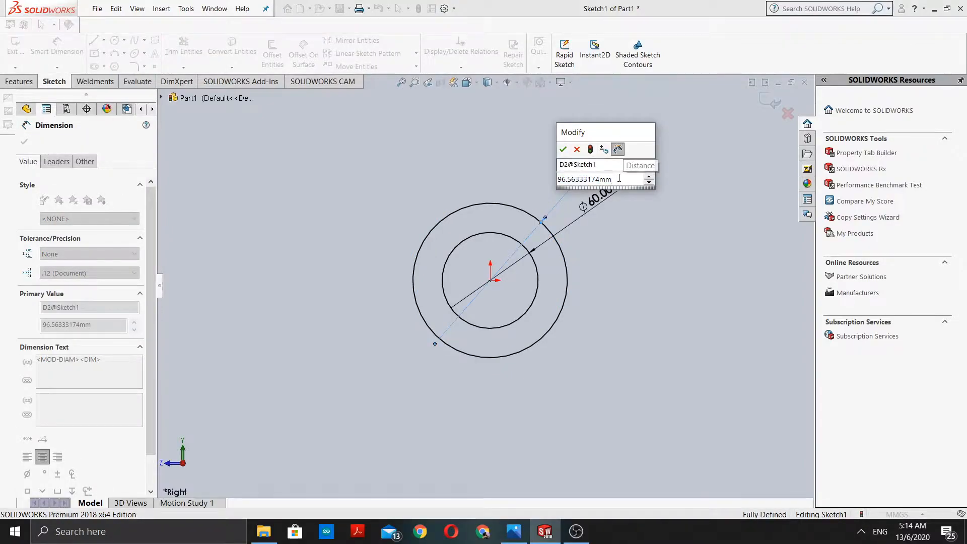
pyautogui.press('BackSpace')
pyautogui.press('BackSpace')
pyautogui.press('BackSpace')
pyautogui.press('BackSpace')
pyautogui.press('BackSpace')
pyautogui.press('BackSpace')
pyautogui.press('BackSpace')
pyautogui.press('BackSpace')
pyautogui.press('BackSpace')
pyautogui.press('BackSpace')
pyautogui.press('BackSpace')
pyautogui.press('BackSpace')
pyautogui.press('BackSpace')
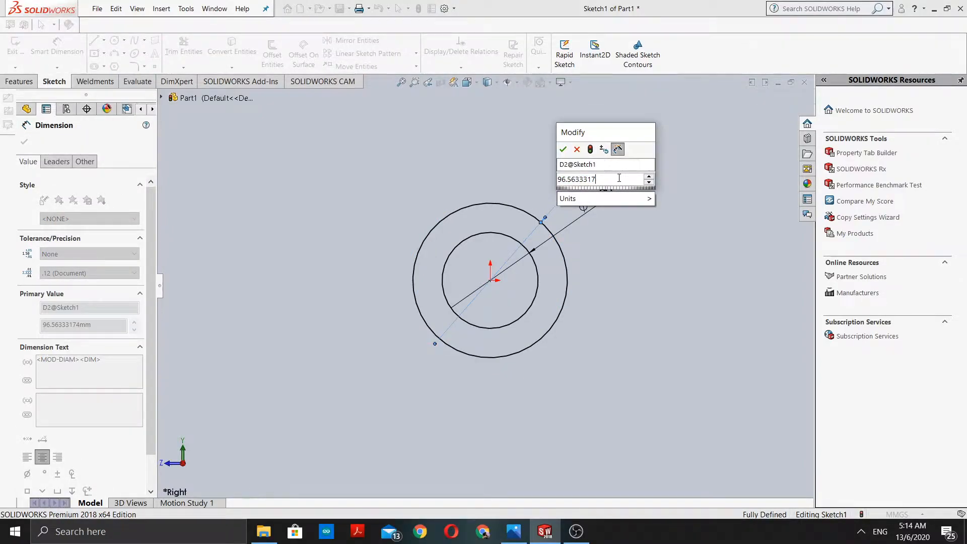
pyautogui.write('90')
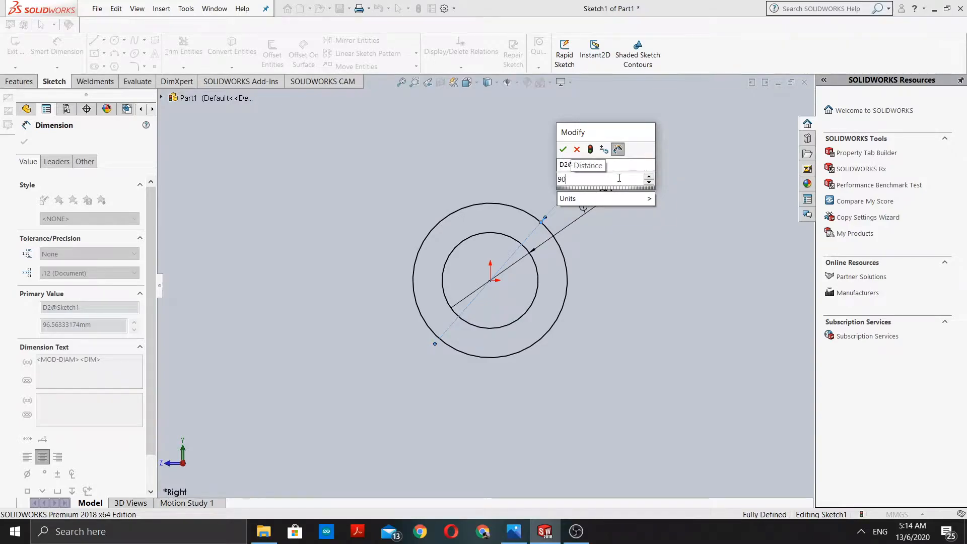
pyautogui.press('Return')
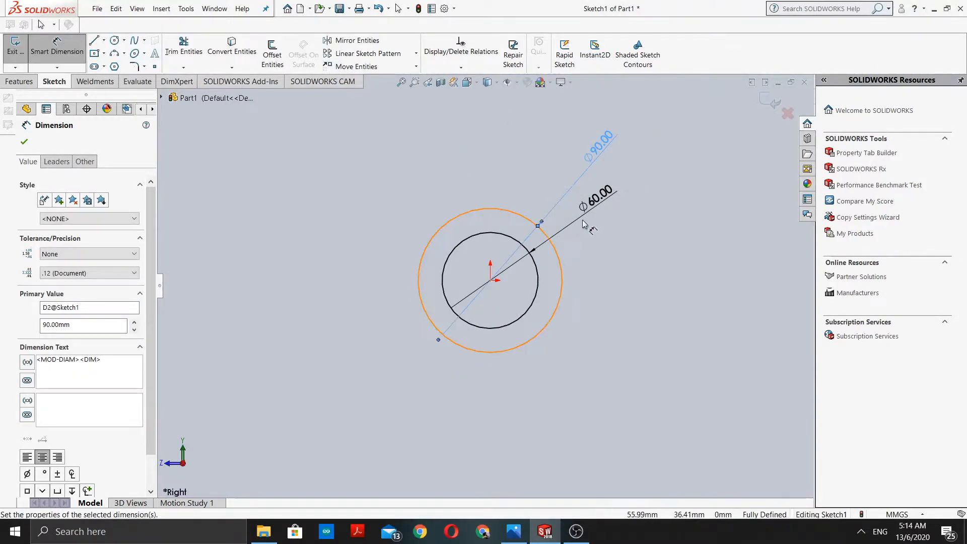
# Examine the bracket profile and base dimensions in the reference drawing "2d sketch 1 for class 2.JPG" in Photos.
pyautogui.click(514, 530)
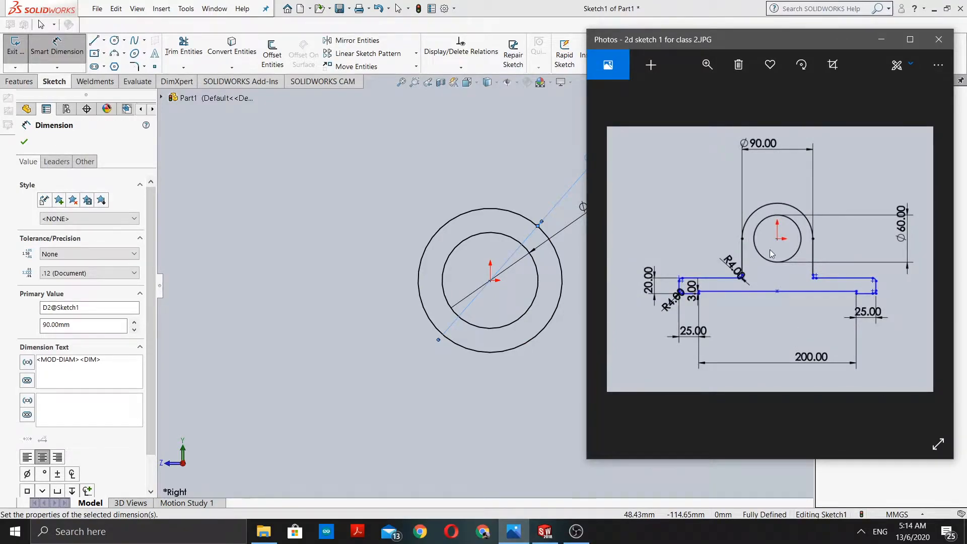
pyautogui.scroll(1, 768, 233)
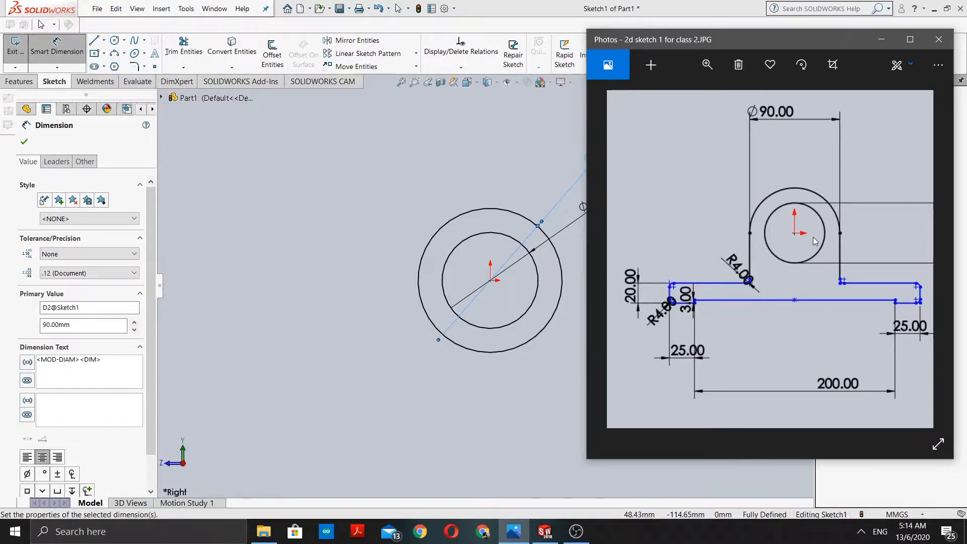
pyautogui.moveTo(812, 236); pyautogui.dragTo(757, 249)
pyautogui.moveTo(700, 262); pyautogui.dragTo(734, 252)
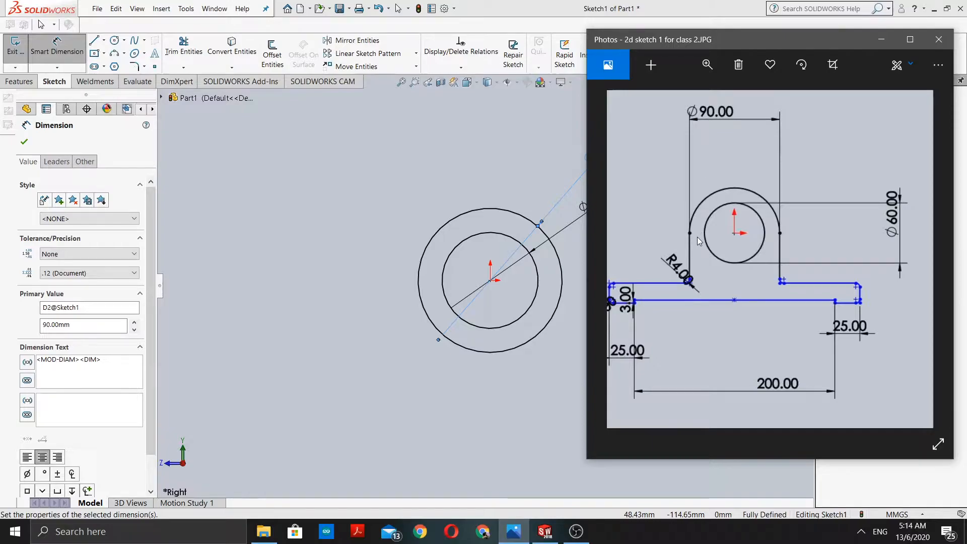
pyautogui.moveTo(748, 235); pyautogui.dragTo(717, 238)
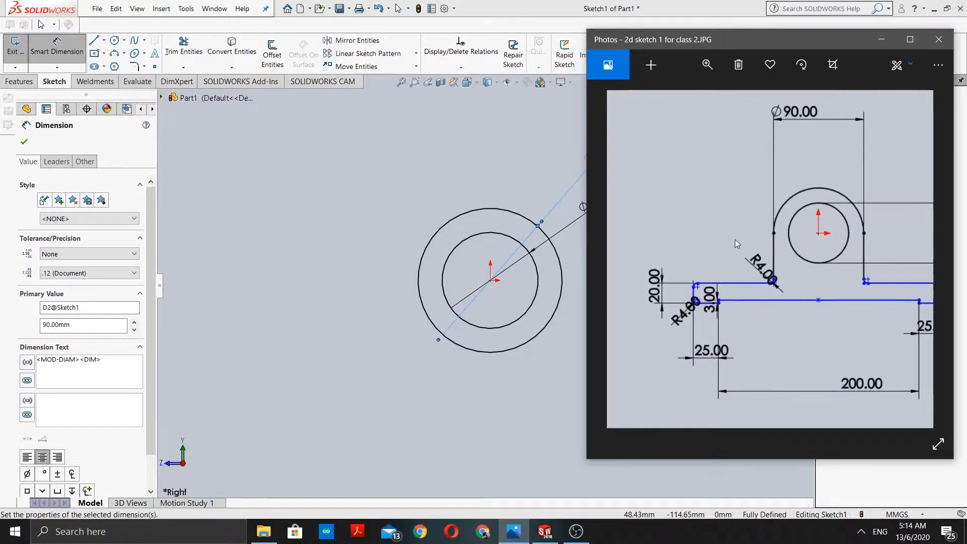
pyautogui.doubleClick(667, 237)
pyautogui.doubleClick(681, 234)
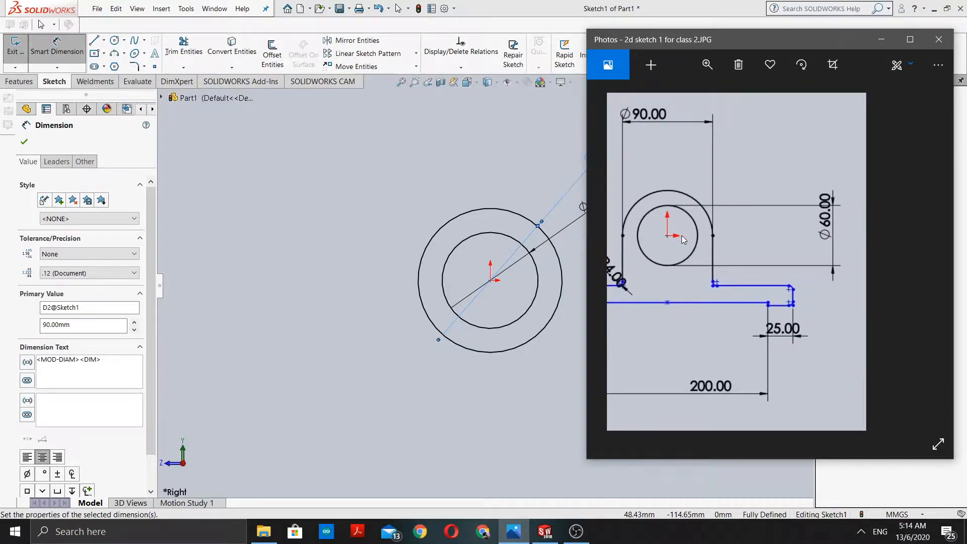
pyautogui.moveTo(681, 234); pyautogui.dragTo(861, 234)
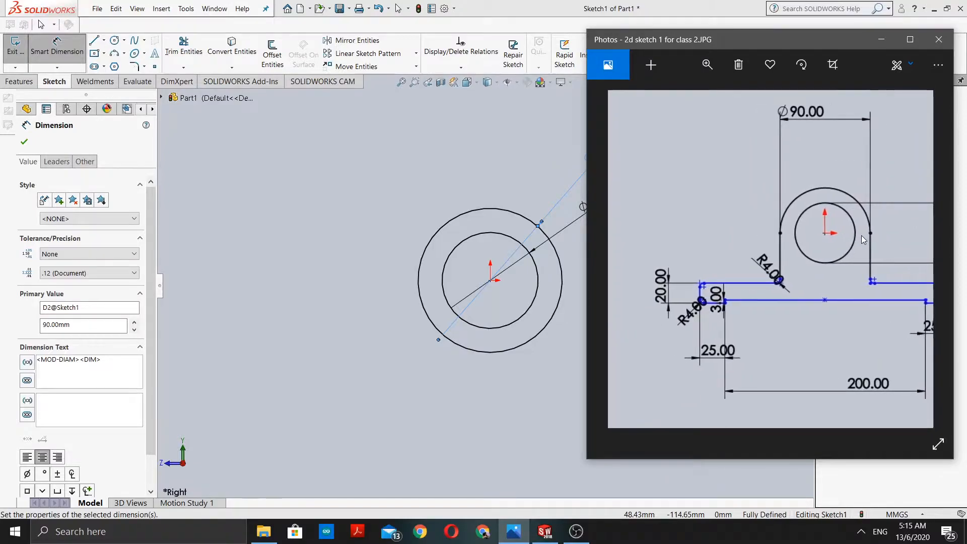
pyautogui.click(551, 534)
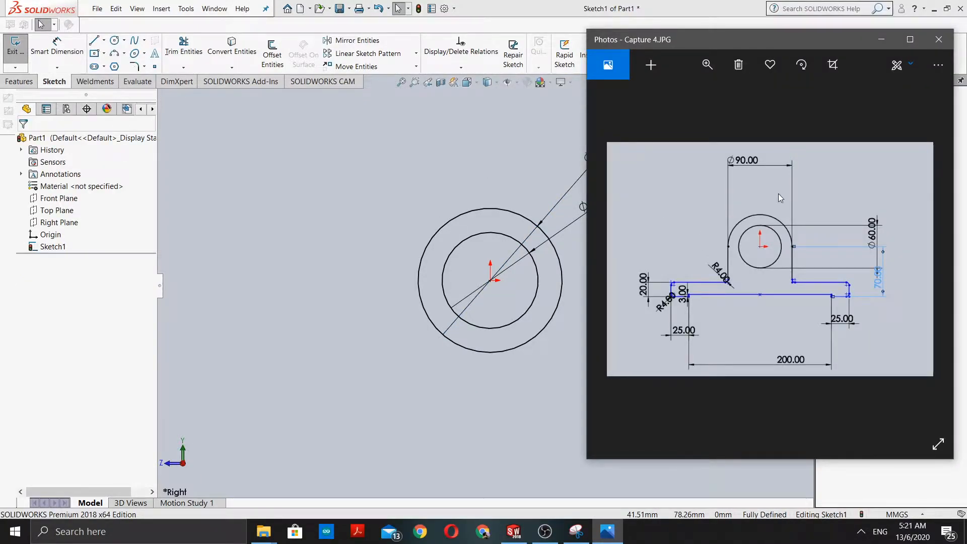
# Study the side lines, stepped base, corner radii and height dimension in the reference drawing "Capture 4.JPG", then return to the SOLIDWORKS sketch.
pyautogui.scroll(3, 778, 193)
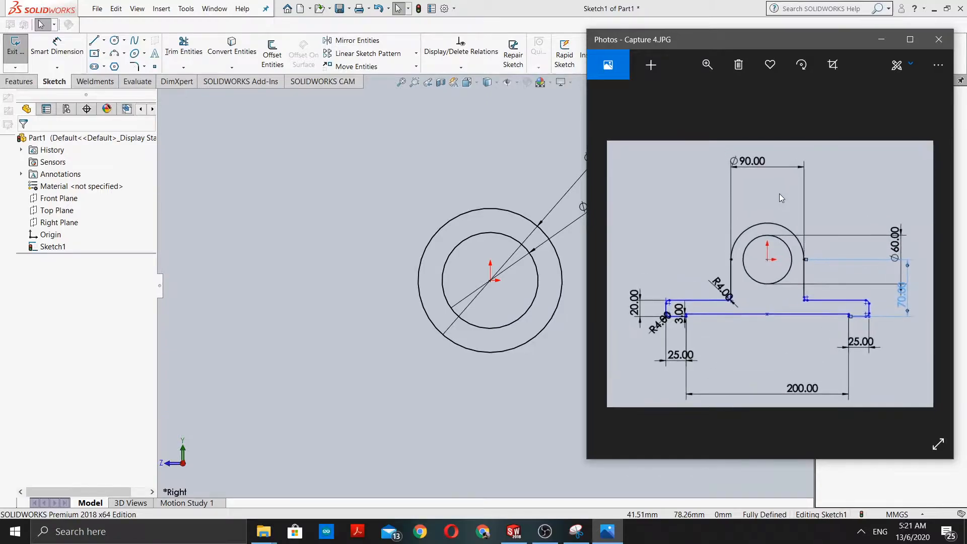
pyautogui.scroll(2, 778, 193)
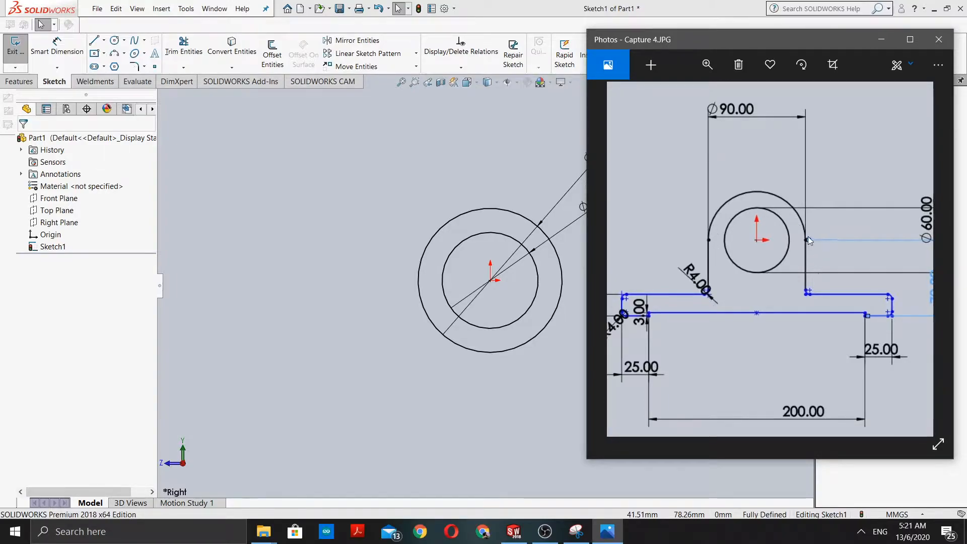
pyautogui.moveTo(863, 270)
pyautogui.mouseDown()
pyautogui.moveTo(799, 247)
pyautogui.moveTo(802, 280)
pyautogui.moveTo(751, 281)
pyautogui.moveTo(789, 276)
pyautogui.mouseUp()
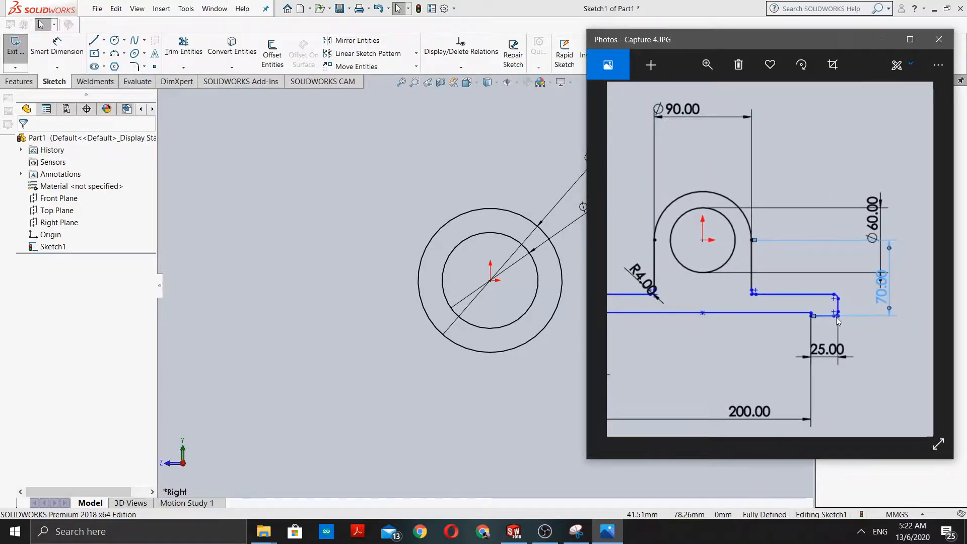
pyautogui.moveTo(779, 276)
pyautogui.mouseDown()
pyautogui.moveTo(810, 264)
pyautogui.moveTo(825, 287)
pyautogui.moveTo(811, 288)
pyautogui.mouseUp()
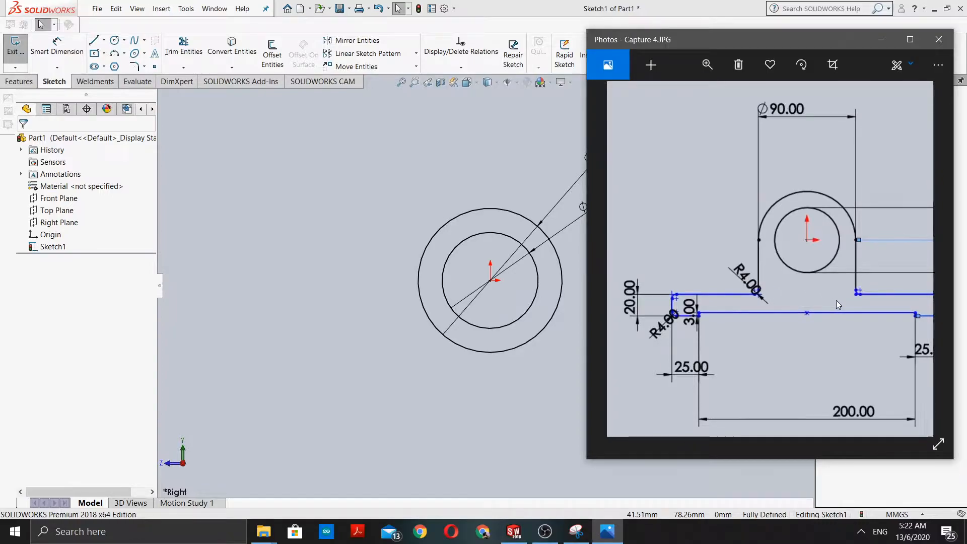
pyautogui.scroll(1, 836, 302)
pyautogui.scroll(2, 836, 301)
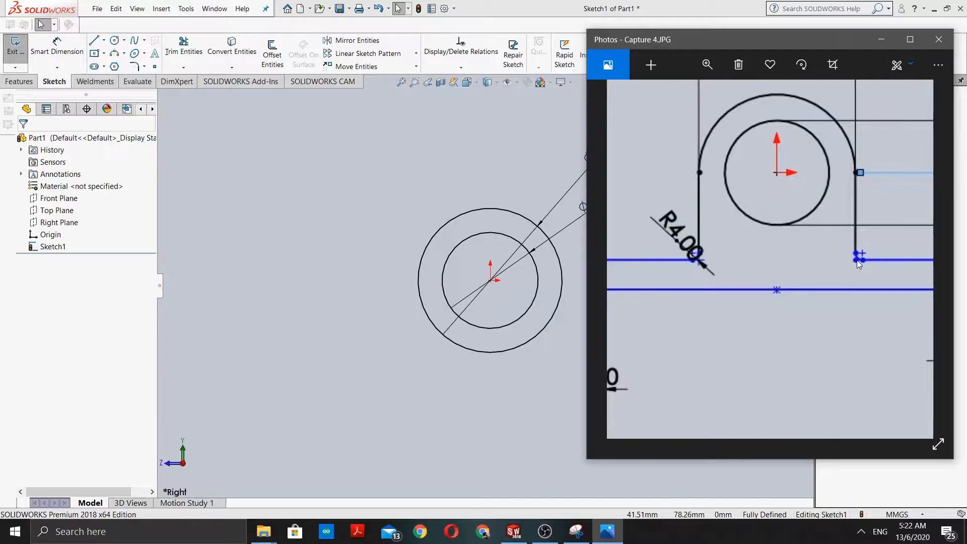
pyautogui.moveTo(754, 257); pyautogui.dragTo(707, 243)
pyautogui.moveTo(902, 229); pyautogui.dragTo(790, 242)
pyautogui.moveTo(890, 270); pyautogui.dragTo(848, 276)
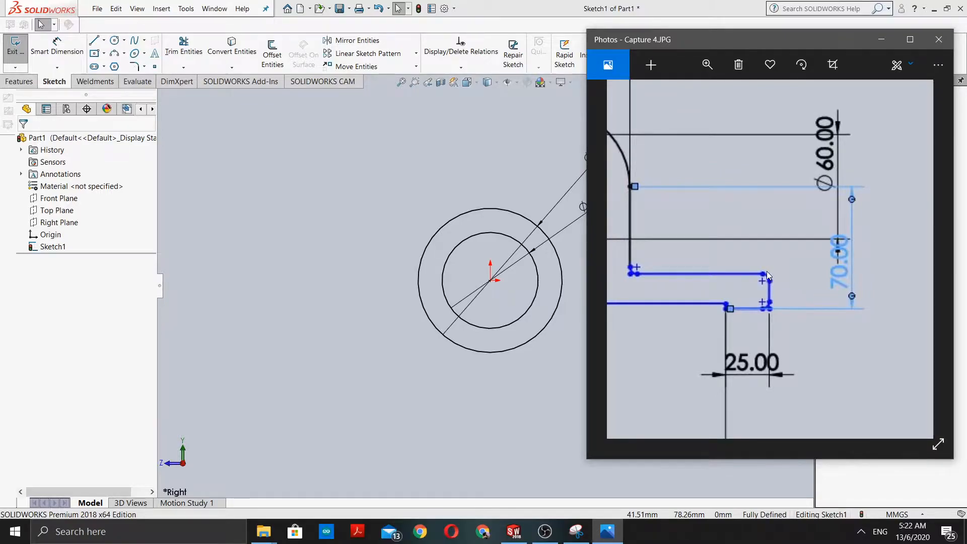
pyautogui.moveTo(769, 277); pyautogui.dragTo(721, 294)
pyautogui.moveTo(619, 291); pyautogui.dragTo(741, 291)
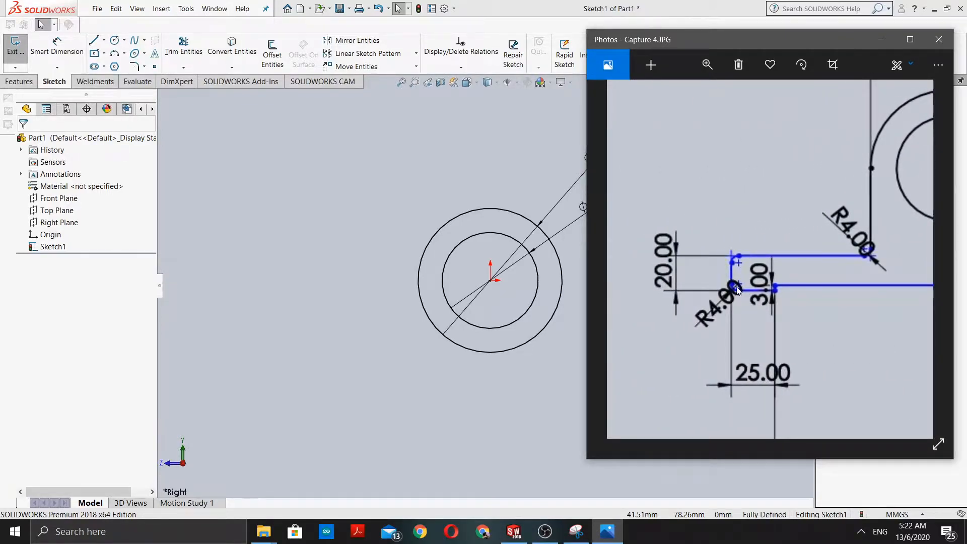
pyautogui.moveTo(818, 256); pyautogui.dragTo(757, 276)
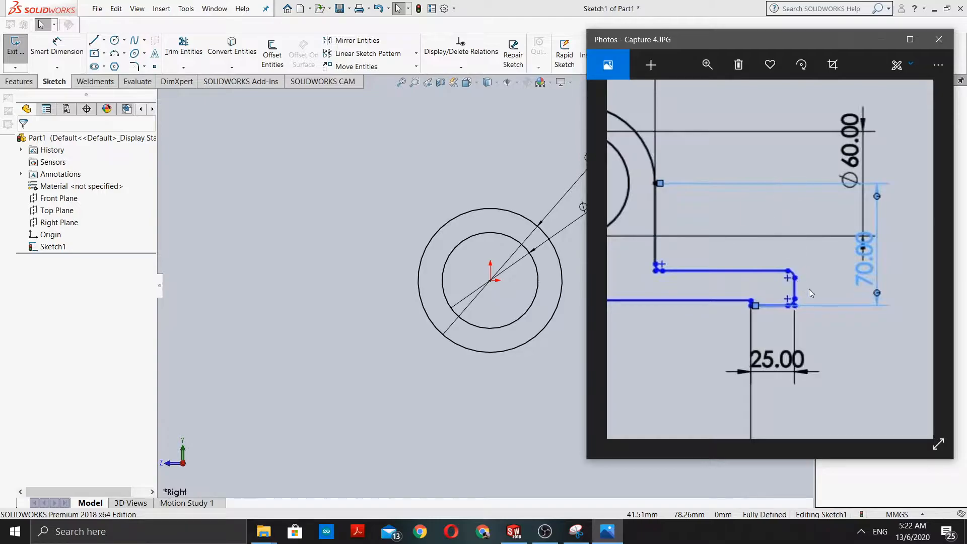
pyautogui.click(881, 39)
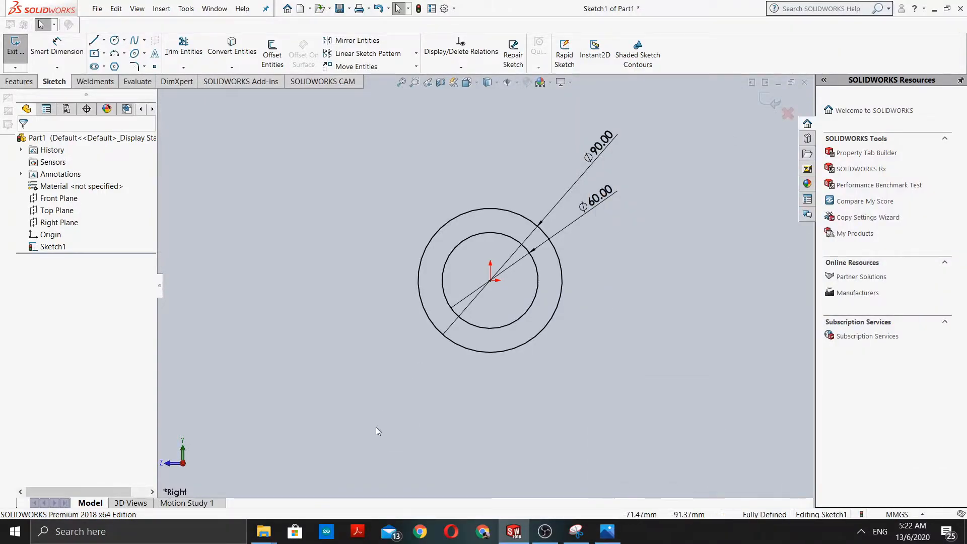
# Draw two equal vertical lines about 64 mm long downward from the outer circle's left and right quadrant points.
pyautogui.click(93, 40)
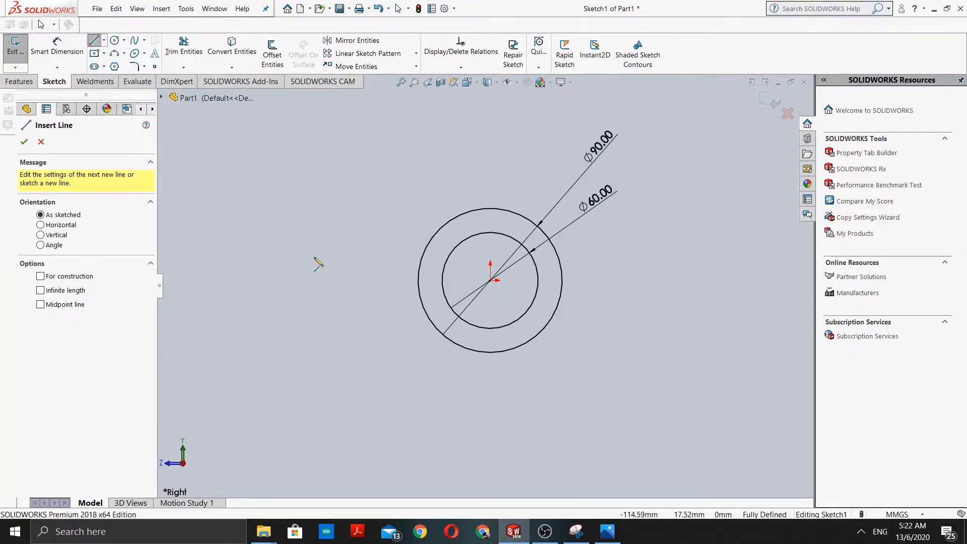
pyautogui.click(418, 280)
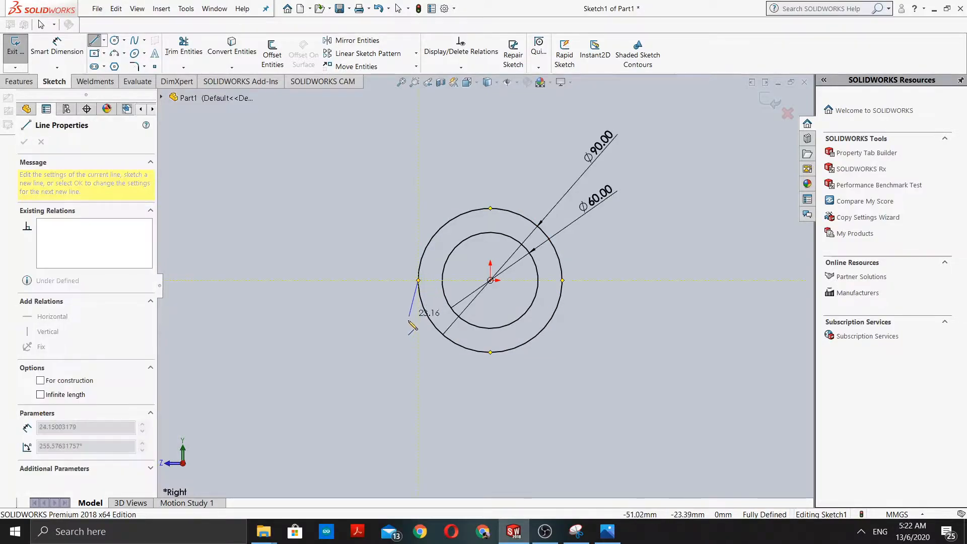
pyautogui.doubleClick(418, 382)
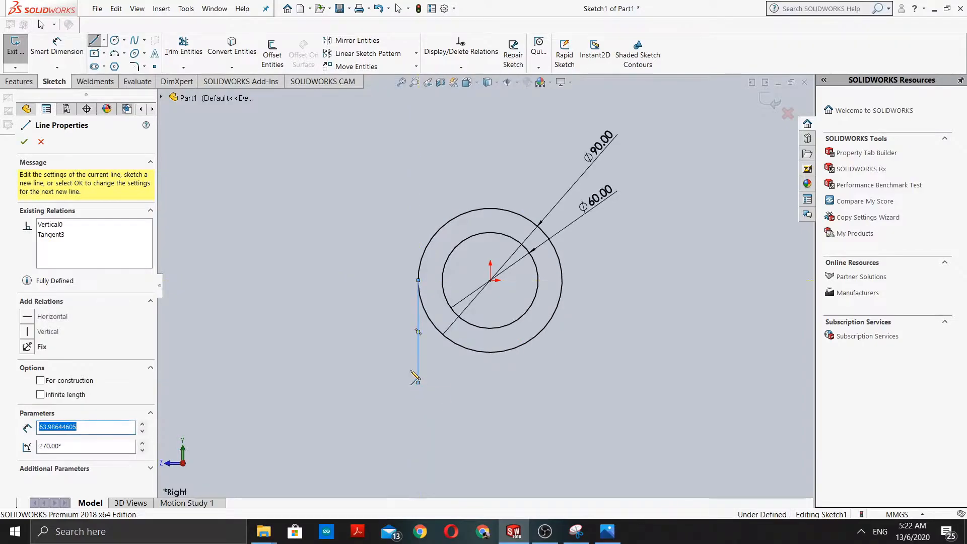
pyautogui.click(563, 280)
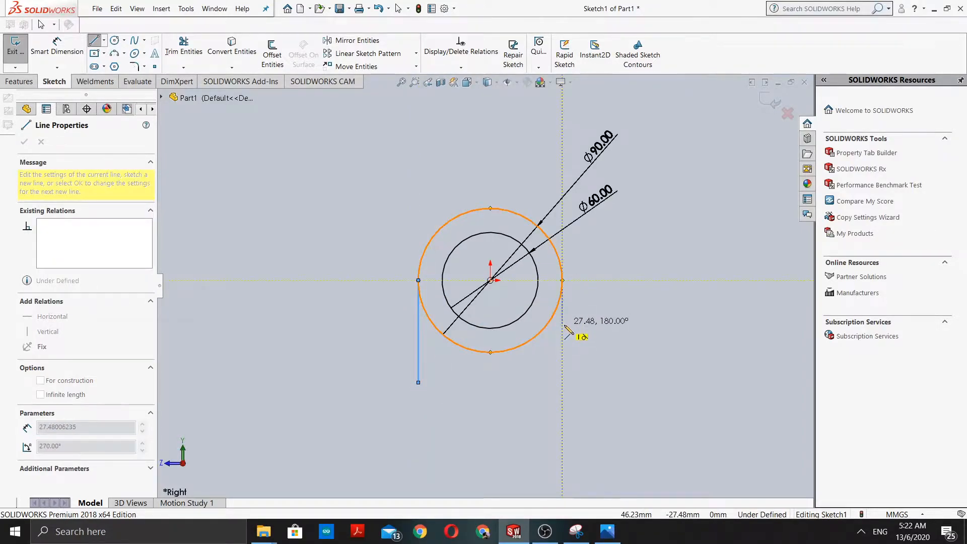
pyautogui.click(562, 383)
pyautogui.scroll(3, 472, 342)
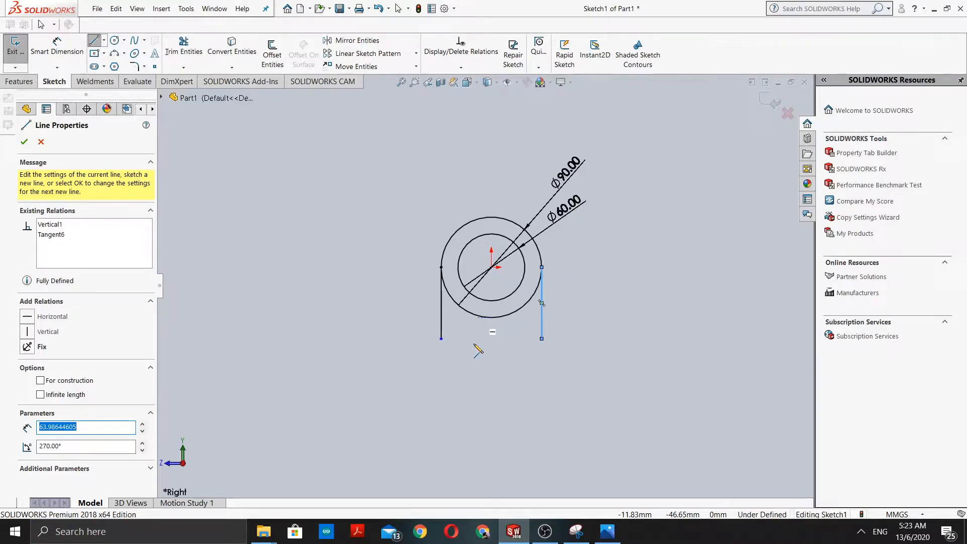
pyautogui.scroll(-2, 475, 346)
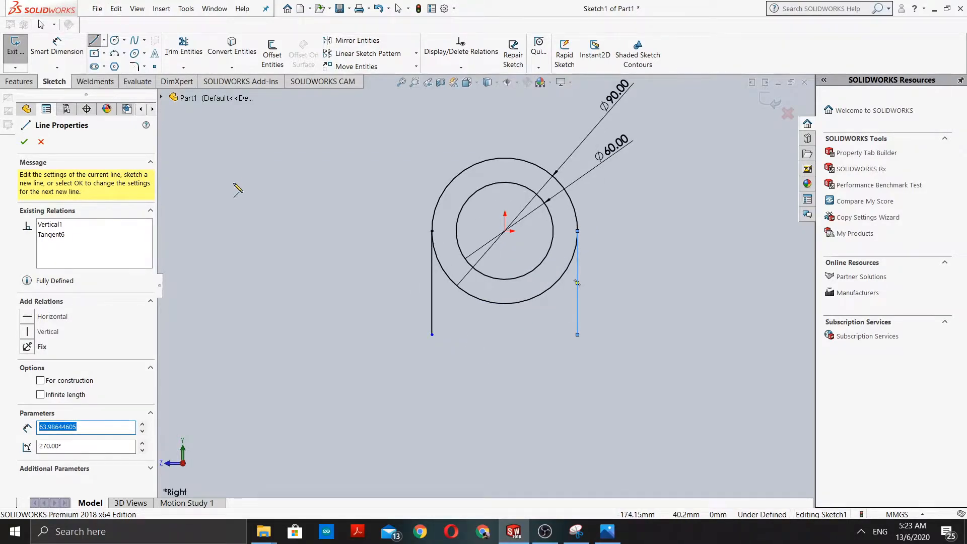
pyautogui.scroll(1, 482, 286)
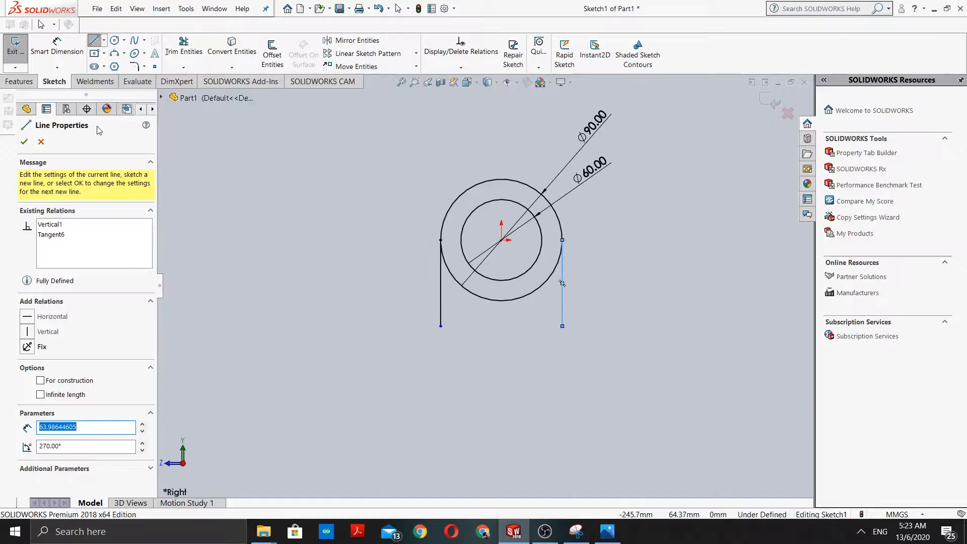
# Check the reference drawing "Capture 4.JPG", then dimension the left vertical line between its endpoints and set it to 50 mm.
pyautogui.click(56, 50)
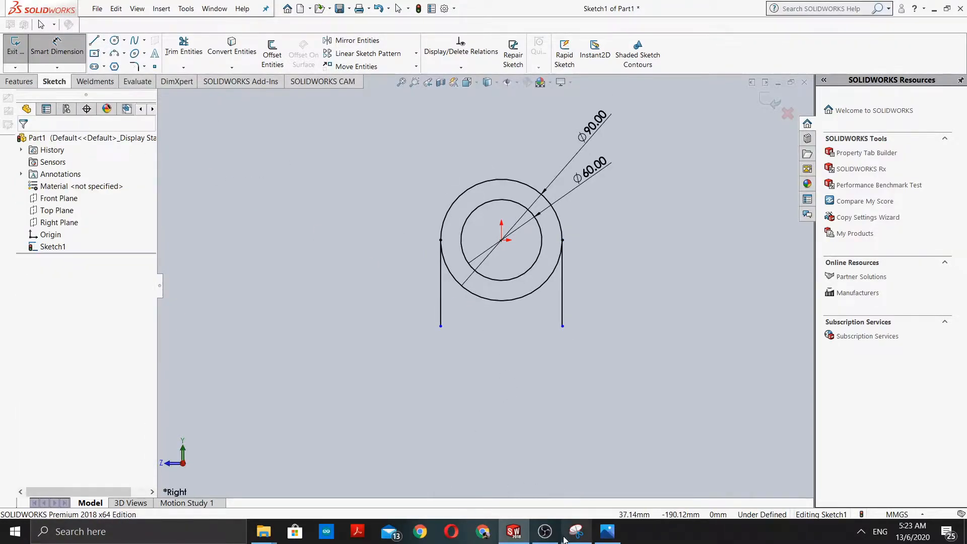
pyautogui.click(606, 535)
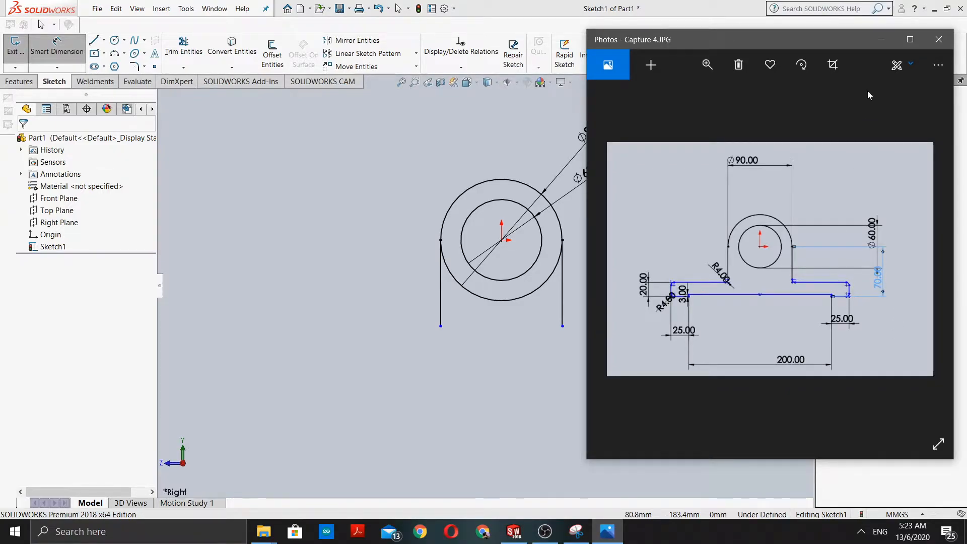
pyautogui.click(882, 41)
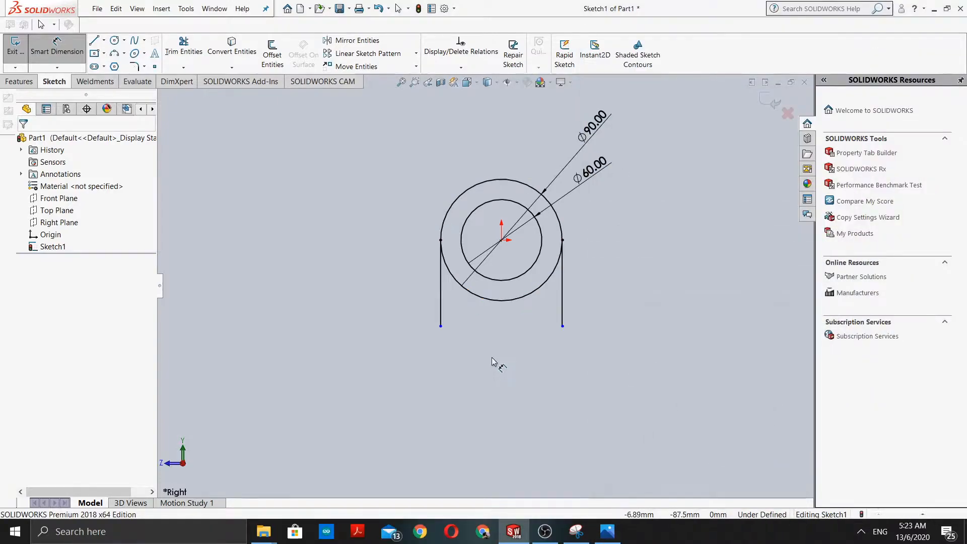
pyautogui.click(440, 326)
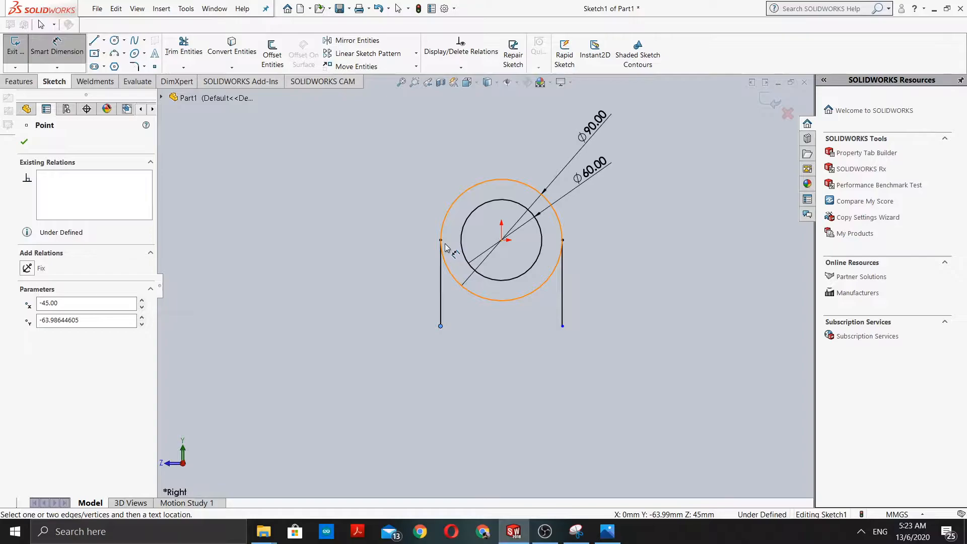
pyautogui.click(441, 241)
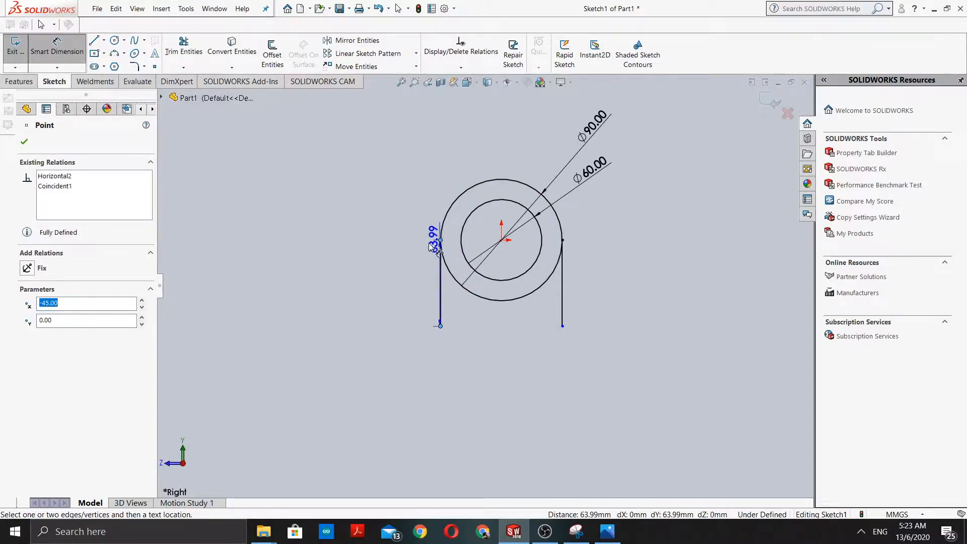
pyautogui.click(394, 249)
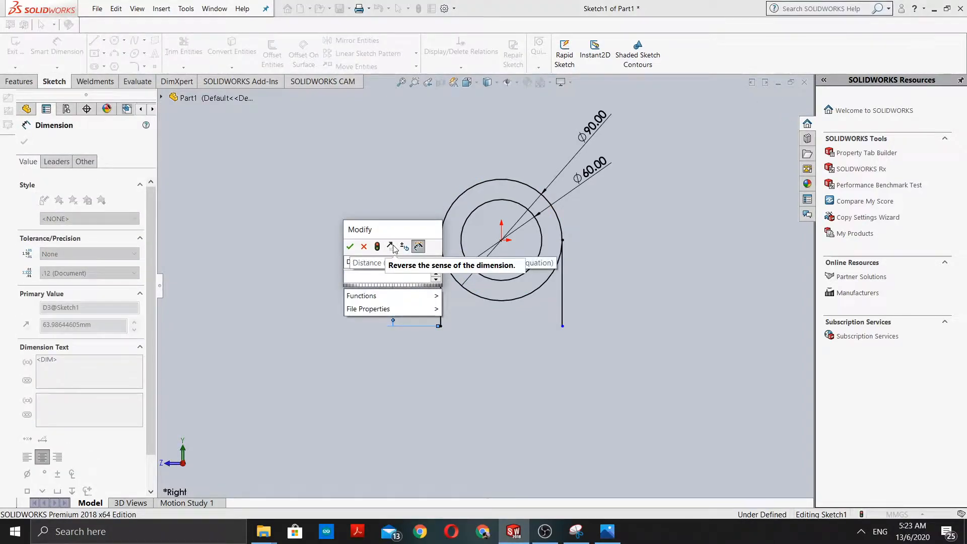
pyautogui.write('50')
pyautogui.press('Return')
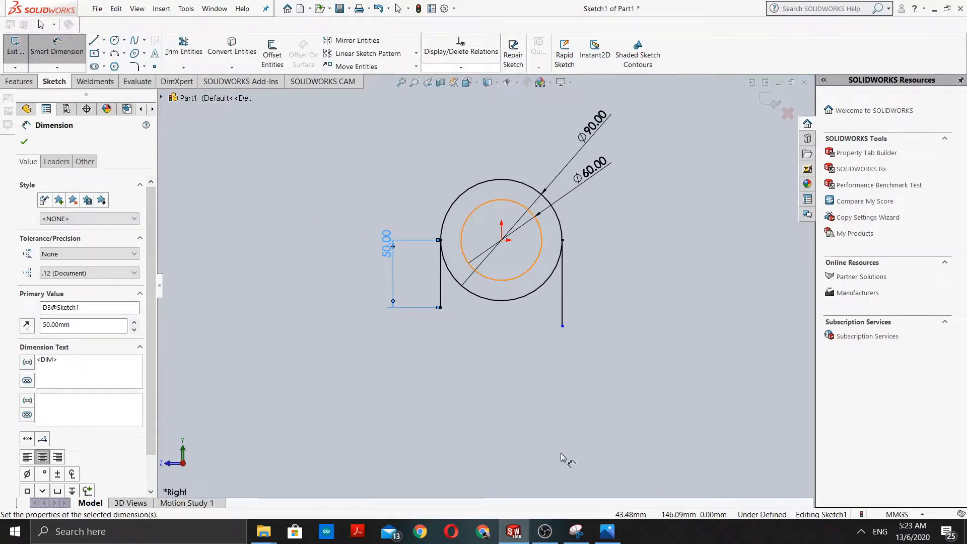
# Dimension the right vertical line from its lower endpoint to the outer circle's quadrant and set it to 50 mm.
pyautogui.click(563, 326)
pyautogui.click(563, 244)
pyautogui.click(577, 252)
pyautogui.write('50')
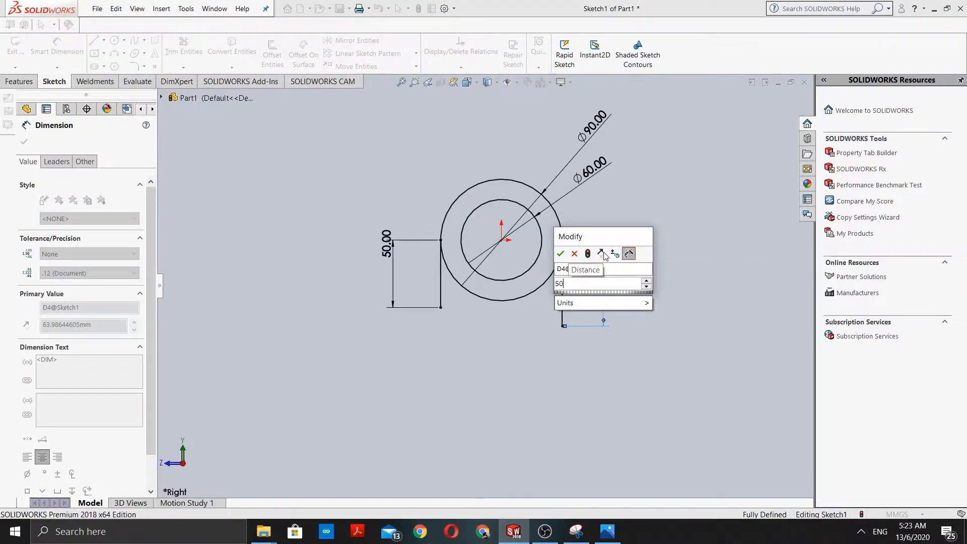
pyautogui.press('Return')
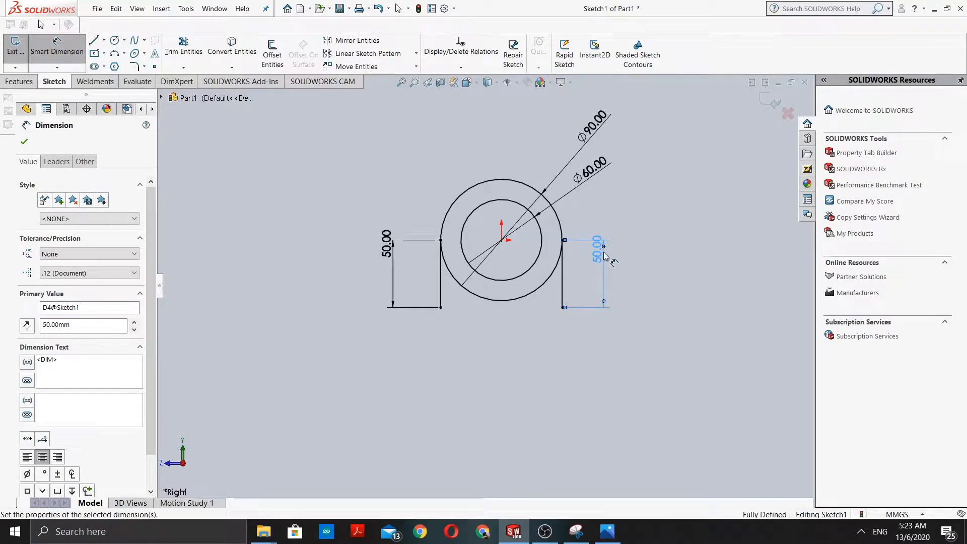
# Compare how the side lines meet the outer circle in the sketch and in the reference drawing "Capture 4.JPG".
pyautogui.scroll(-3, 523, 282)
pyautogui.scroll(-4, 463, 282)
pyautogui.scroll(3, 394, 320)
pyautogui.scroll(3, 395, 320)
pyautogui.scroll(-3, 349, 302)
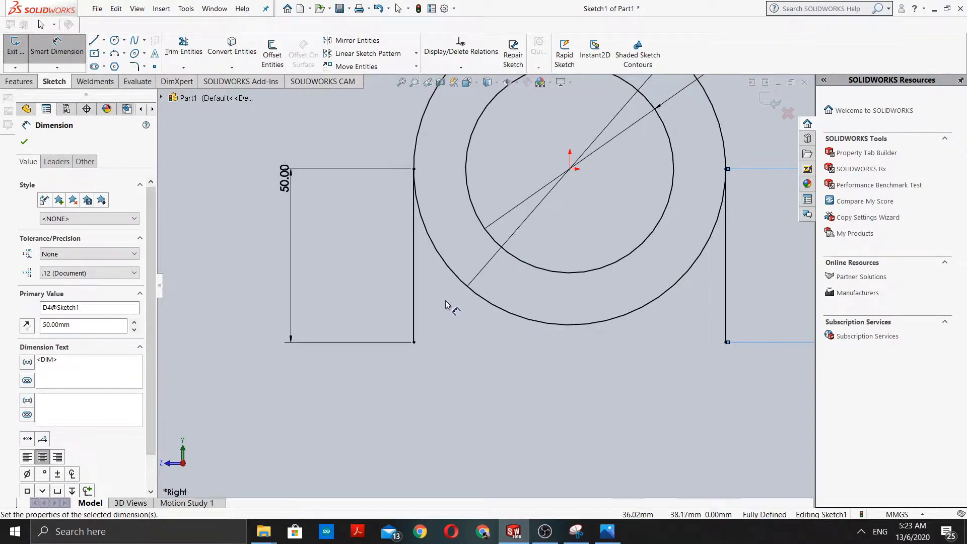
pyautogui.scroll(-3, 443, 302)
pyautogui.scroll(3, 503, 302)
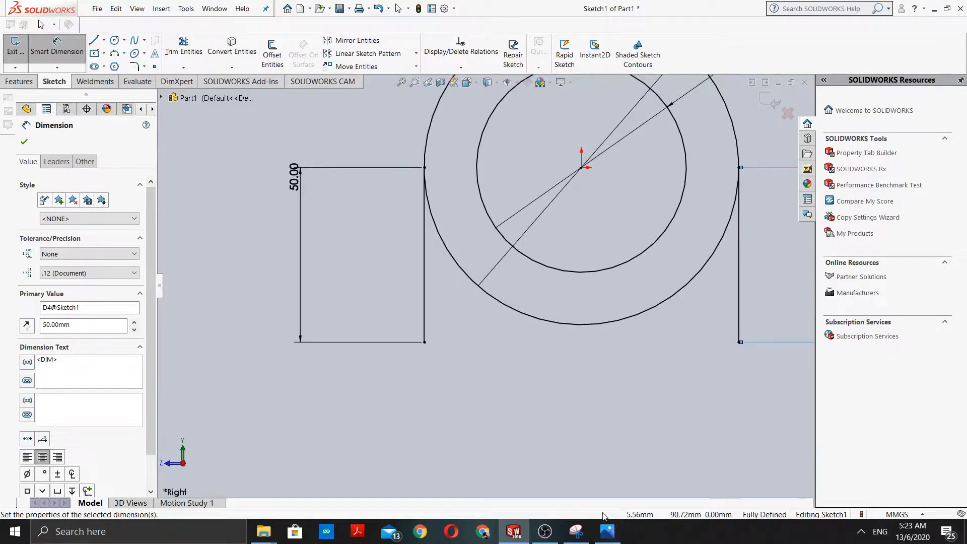
pyautogui.click(607, 531)
pyautogui.keyDown('ctrl'); pyautogui.scroll(3, 794, 294); pyautogui.keyUp('ctrl')
pyautogui.keyDown('ctrl'); pyautogui.scroll(2, 795, 298); pyautogui.keyUp('ctrl')
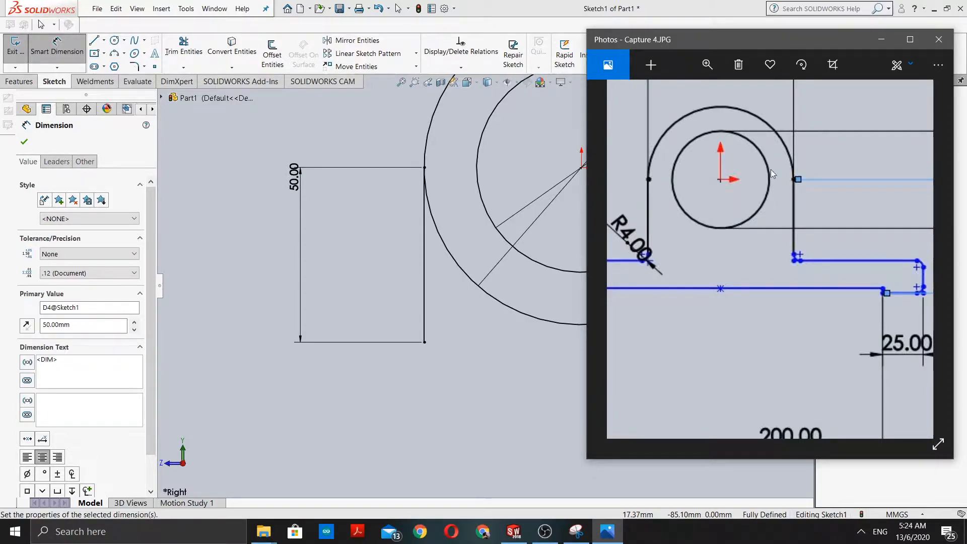
pyautogui.click(887, 40)
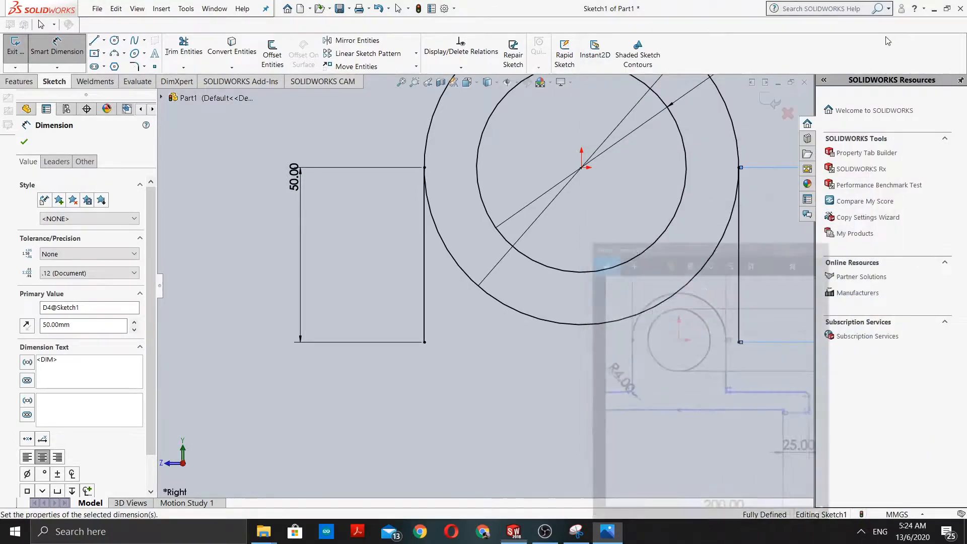
pyautogui.scroll(-4, 451, 213)
pyautogui.scroll(2, 497, 219)
pyautogui.scroll(2, 496, 219)
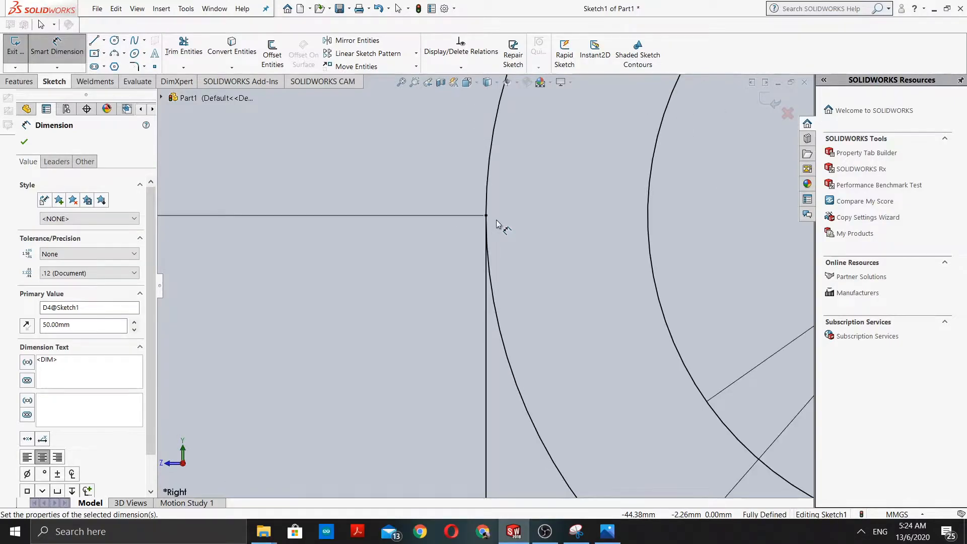
pyautogui.click(24, 142)
# Add a tangent relation between the left vertical line and the 90 mm outer circle.
pyautogui.scroll(1, 485, 286)
pyautogui.scroll(-1, 522, 271)
pyautogui.scroll(-2, 482, 279)
pyautogui.scroll(1, 472, 327)
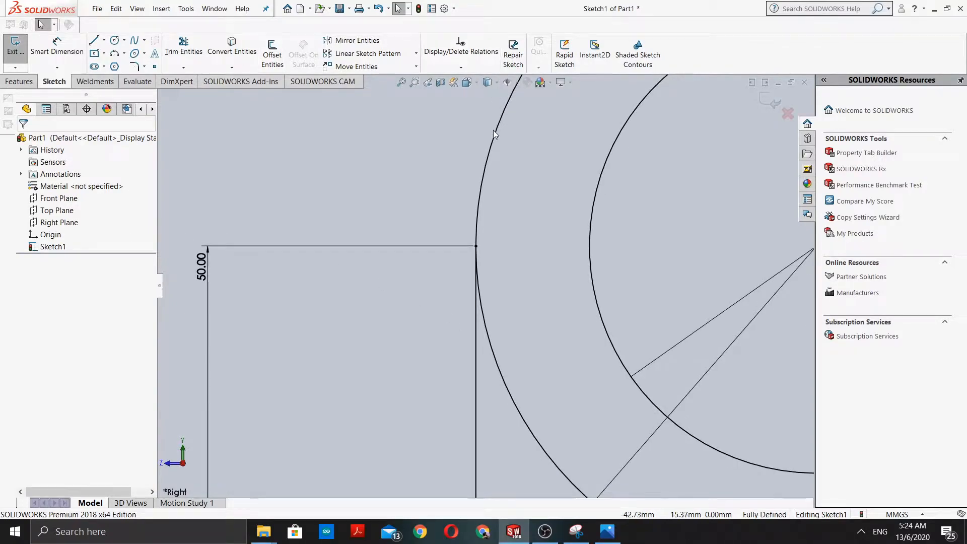
pyautogui.click(461, 67)
pyautogui.click(463, 93)
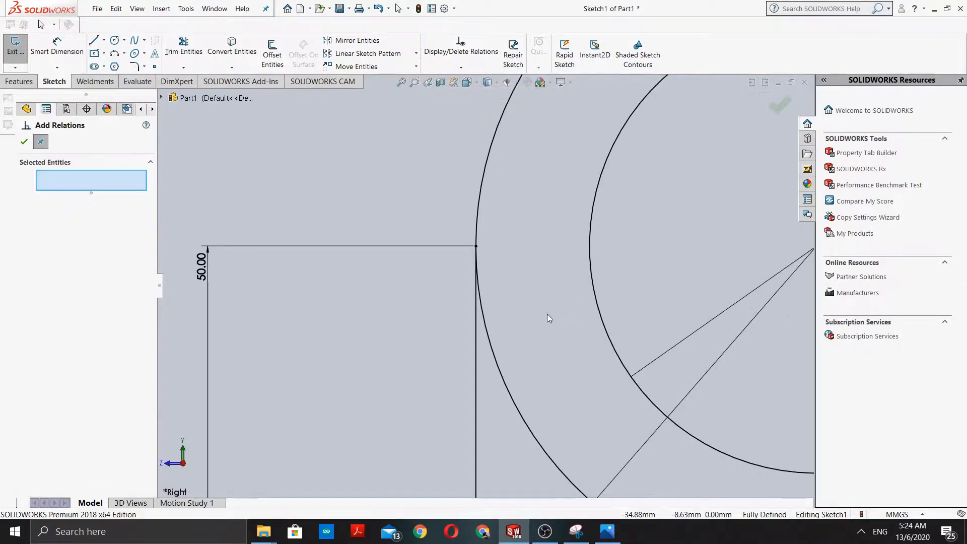
pyautogui.scroll(-2, 480, 334)
pyautogui.click(473, 330)
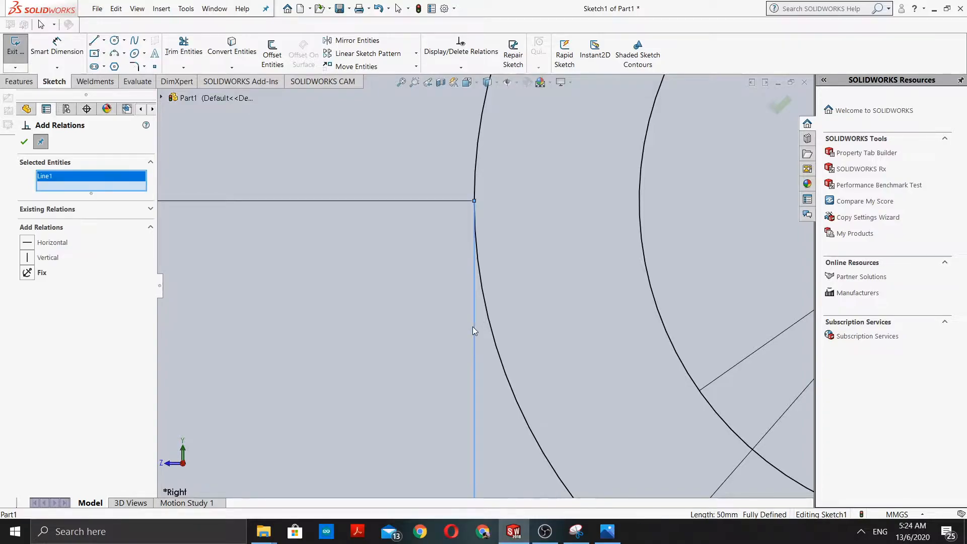
pyautogui.click(495, 338)
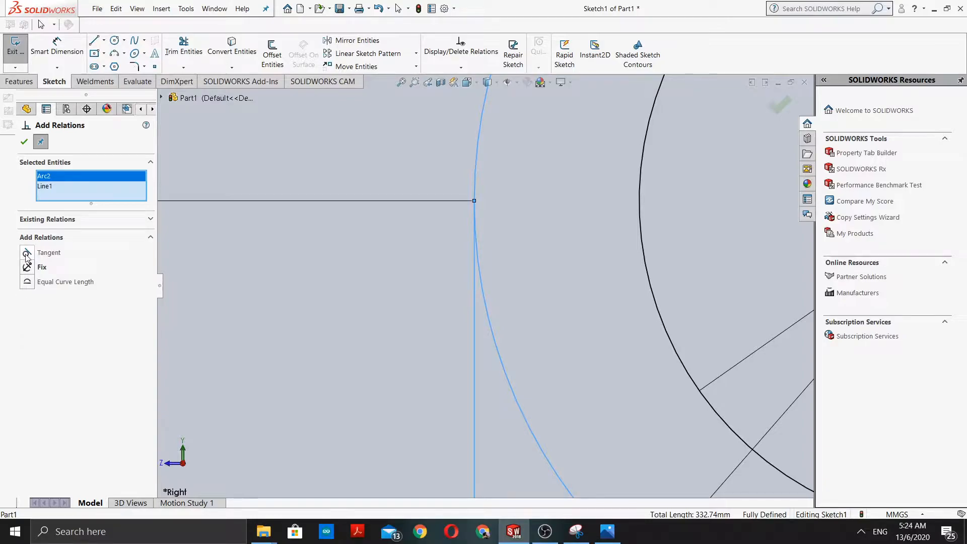
pyautogui.press('f')
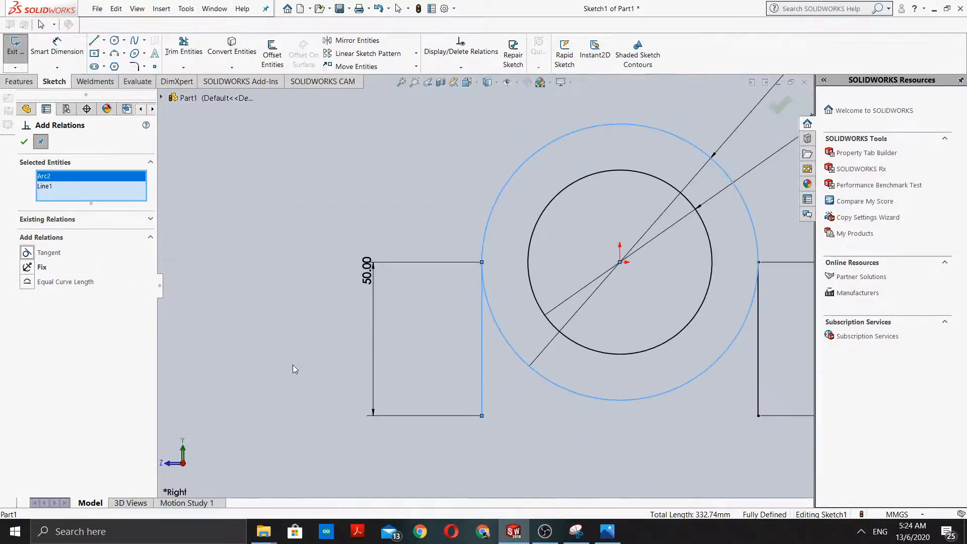
pyautogui.click(23, 142)
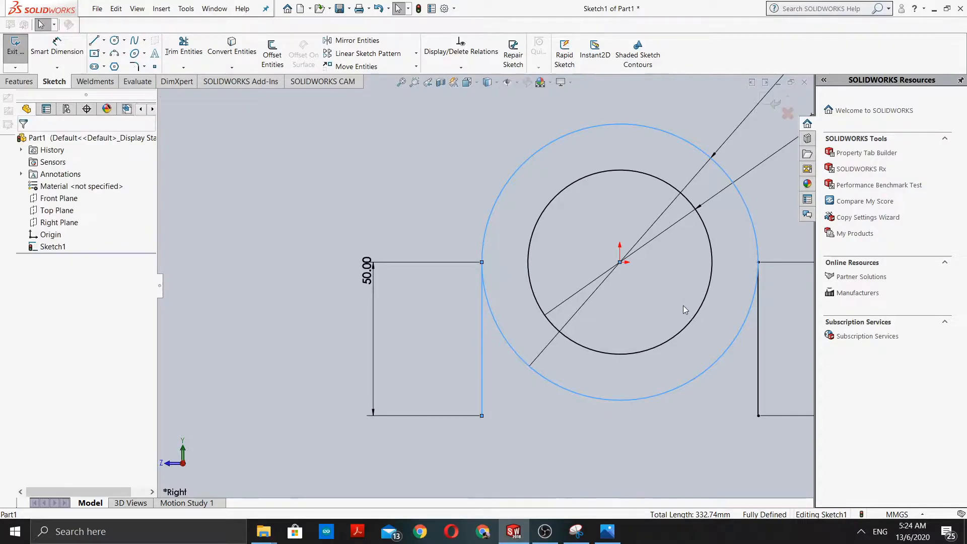
pyautogui.scroll(-2, 684, 304)
pyautogui.scroll(-1, 740, 322)
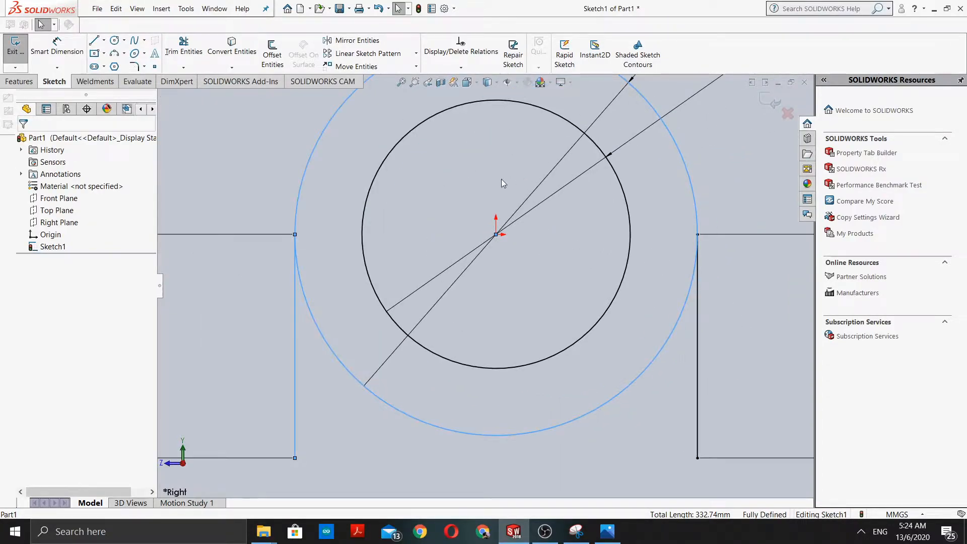
pyautogui.click(464, 68)
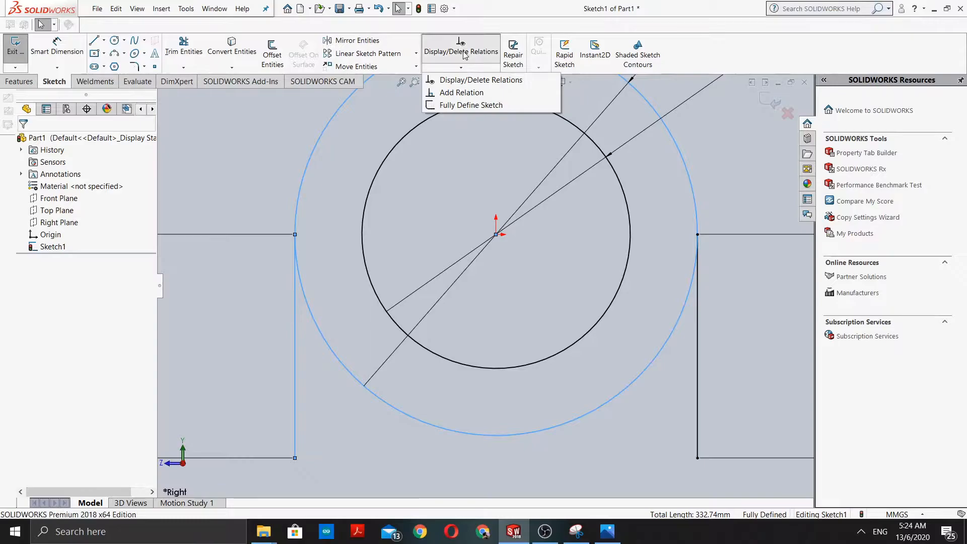
pyautogui.click(464, 93)
pyautogui.scroll(-3, 705, 288)
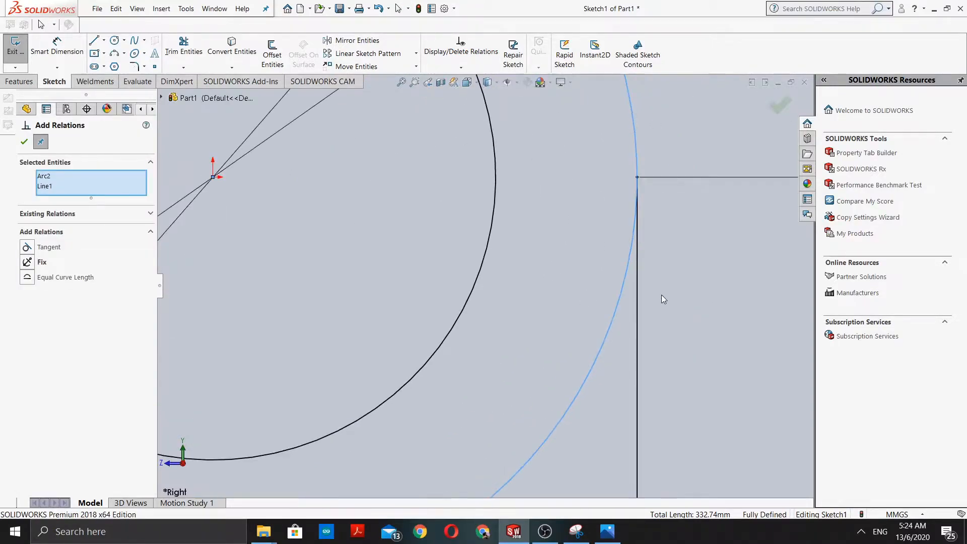
pyautogui.click(636, 304)
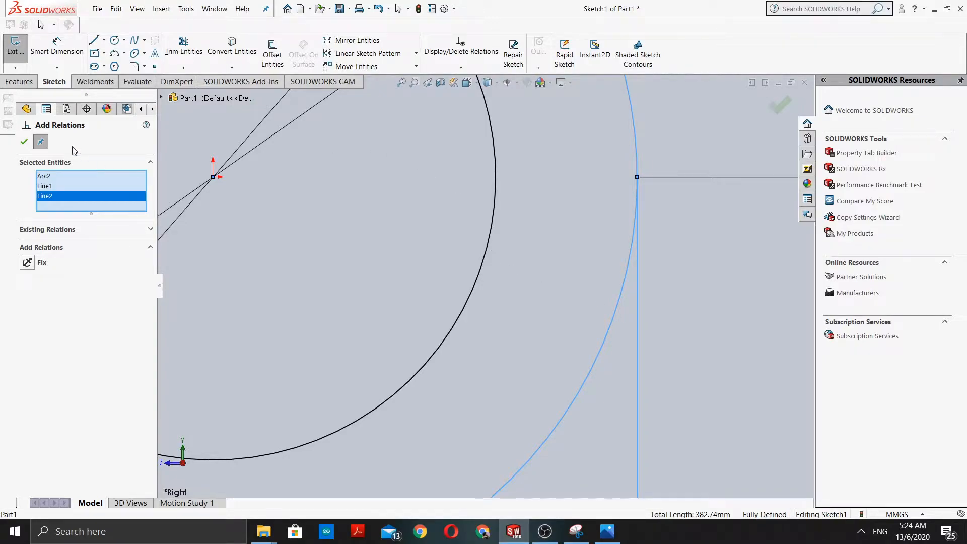
pyautogui.press('Escape')
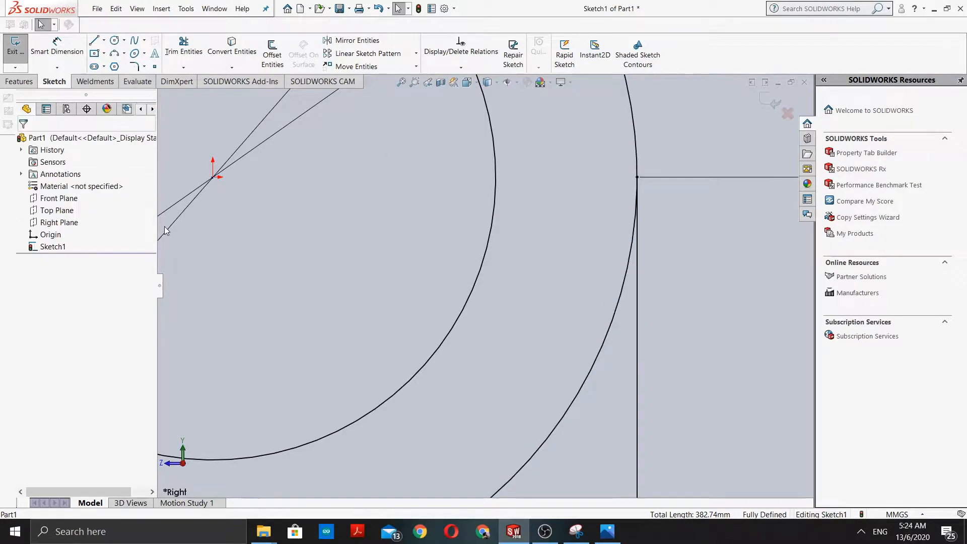
# Add a tangent relation between the right vertical line and the 90 mm outer circle.
pyautogui.click(450, 69)
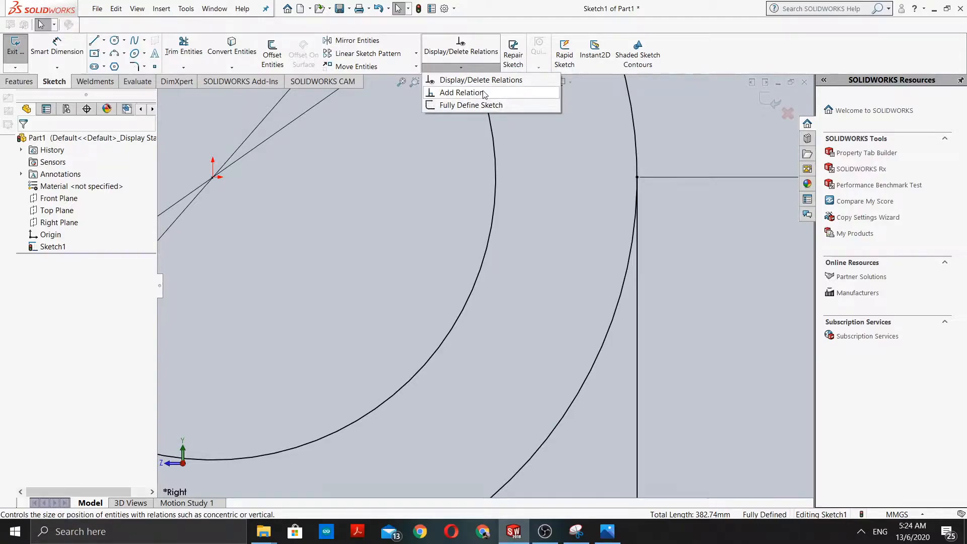
pyautogui.click(459, 90)
pyautogui.press('z')
pyautogui.scroll(3, 644, 278)
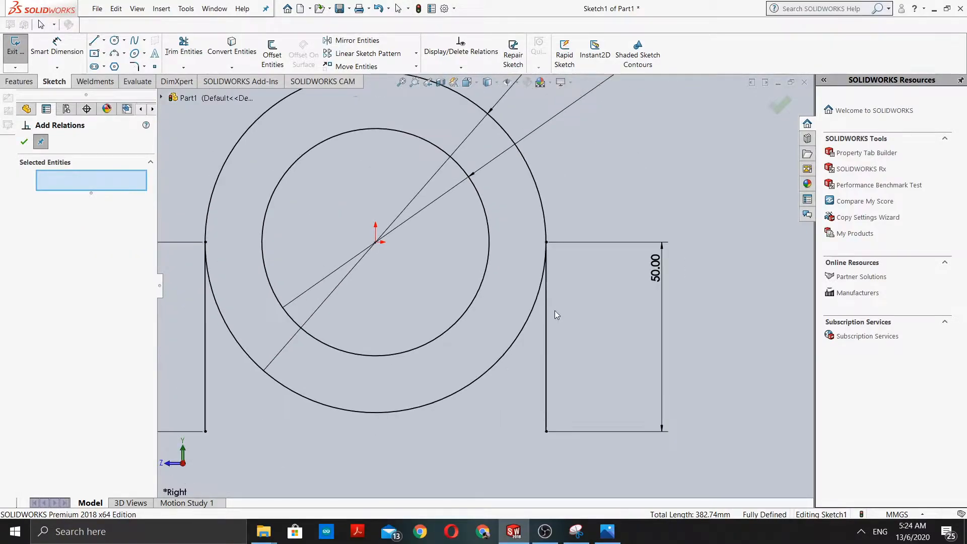
pyautogui.scroll(-1, 531, 303)
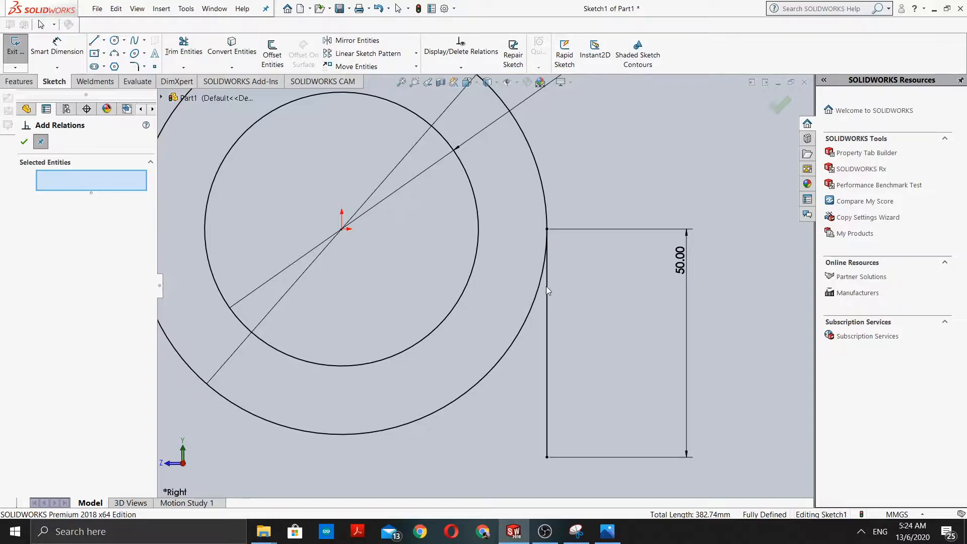
pyautogui.click(546, 286)
pyautogui.click(525, 320)
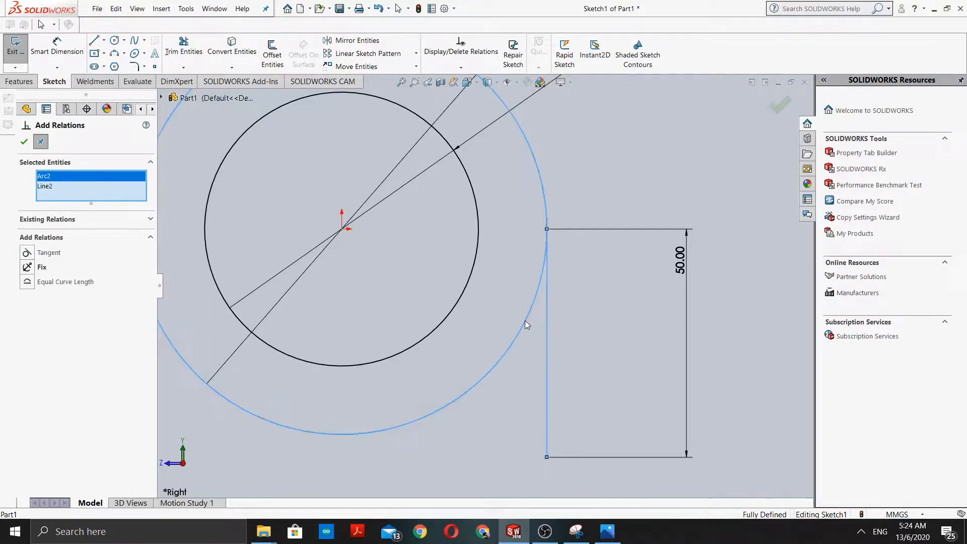
pyautogui.click(28, 254)
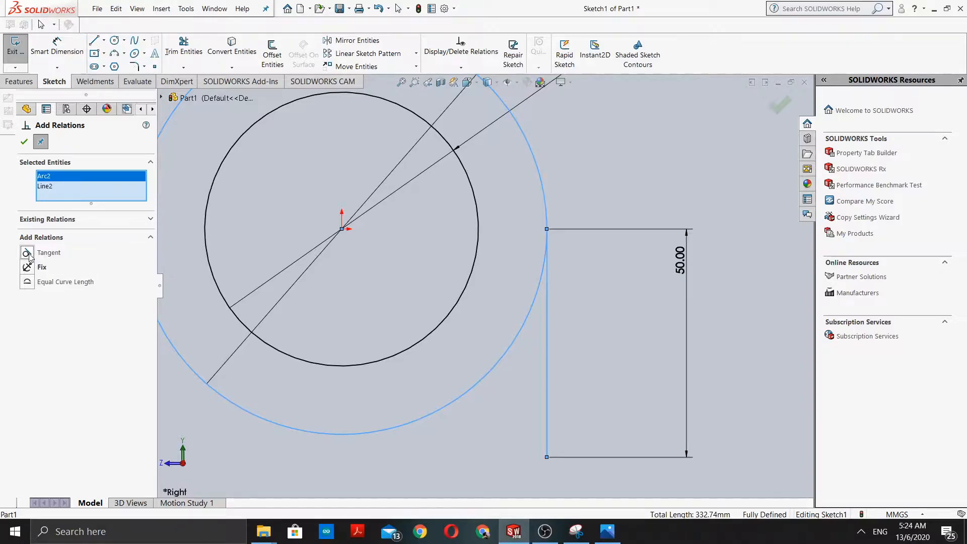
pyautogui.click(24, 141)
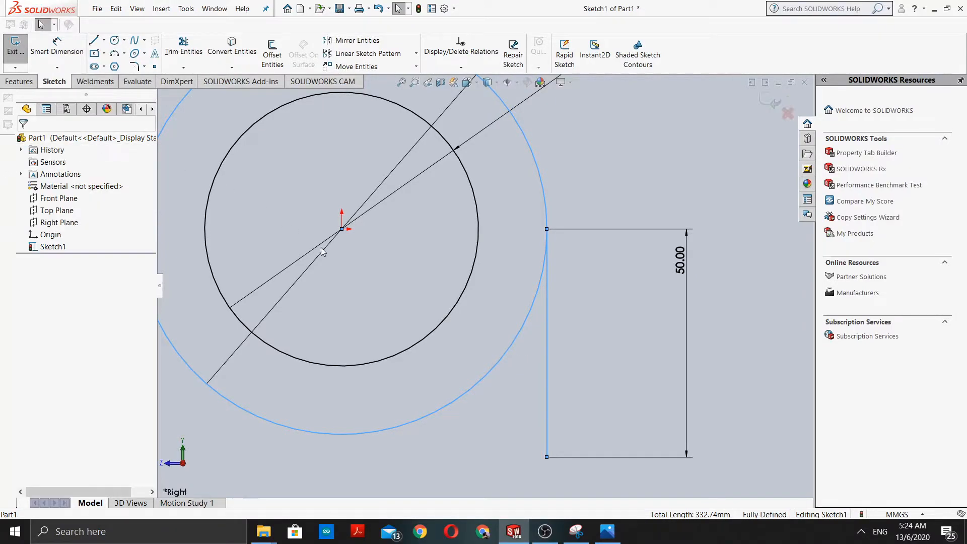
# Inspect up close the tangency where the left vertical line meets the outer circle.
pyautogui.scroll(5, 423, 270)
pyautogui.scroll(-3, 418, 307)
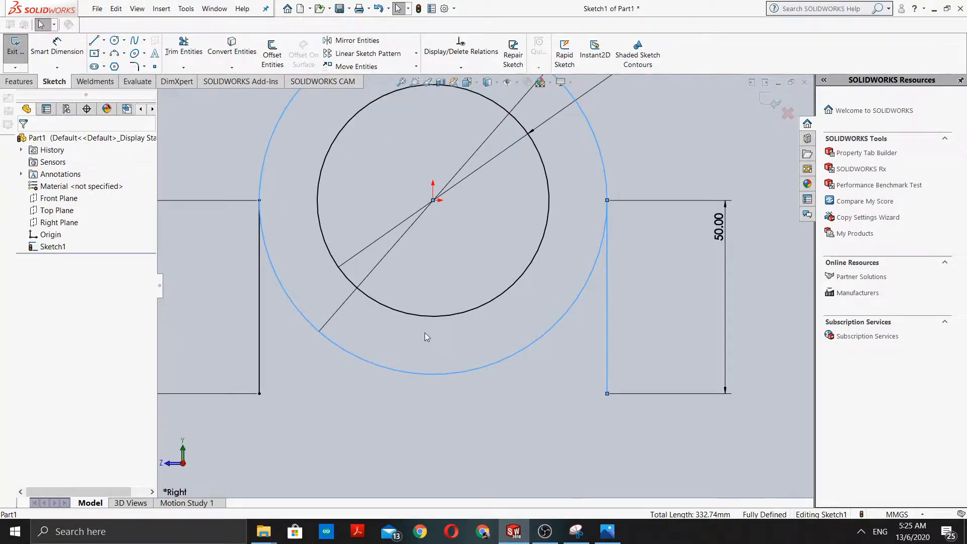
pyautogui.scroll(-6, 270, 253)
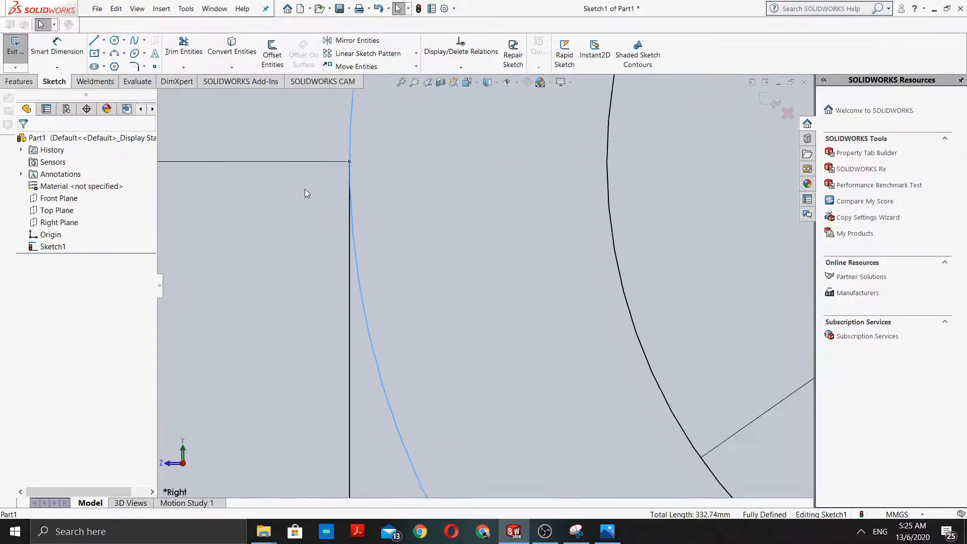
pyautogui.scroll(-2, 377, 201)
pyautogui.scroll(1, 431, 201)
pyautogui.scroll(-5, 431, 202)
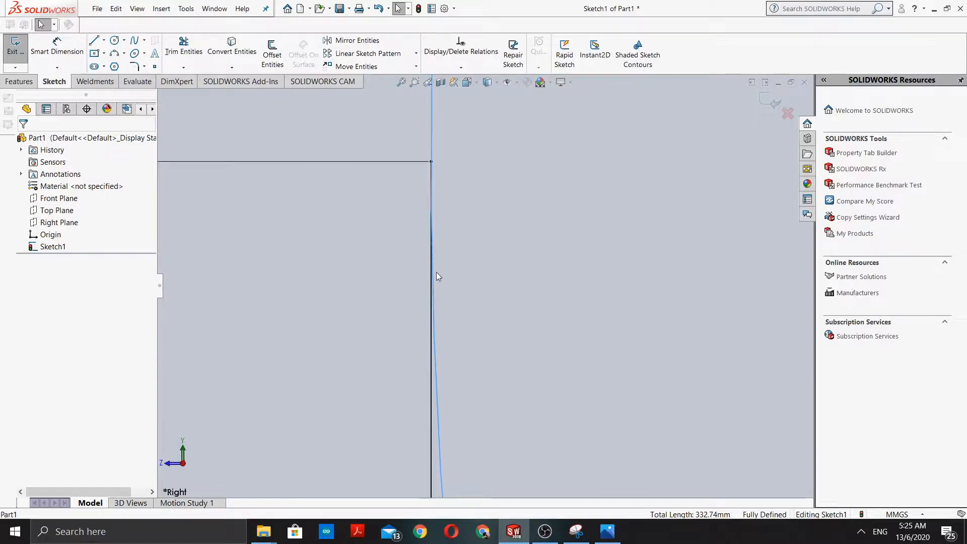
pyautogui.scroll(1, 439, 286)
pyautogui.scroll(5, 455, 317)
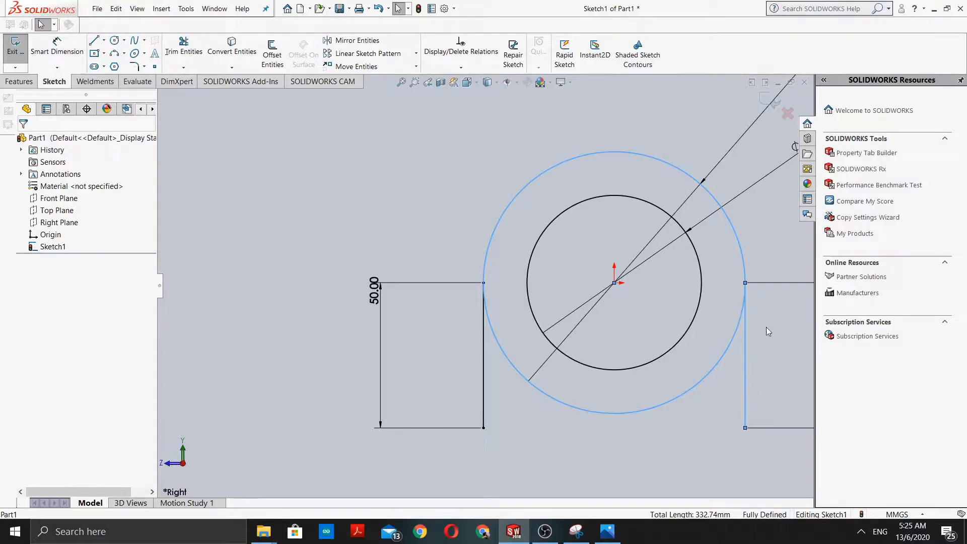
# Examine the base outline's left and right ends, corner fillets and underside step in the reference drawing "Capture 4.JPG".
pyautogui.scroll(4, 765, 327)
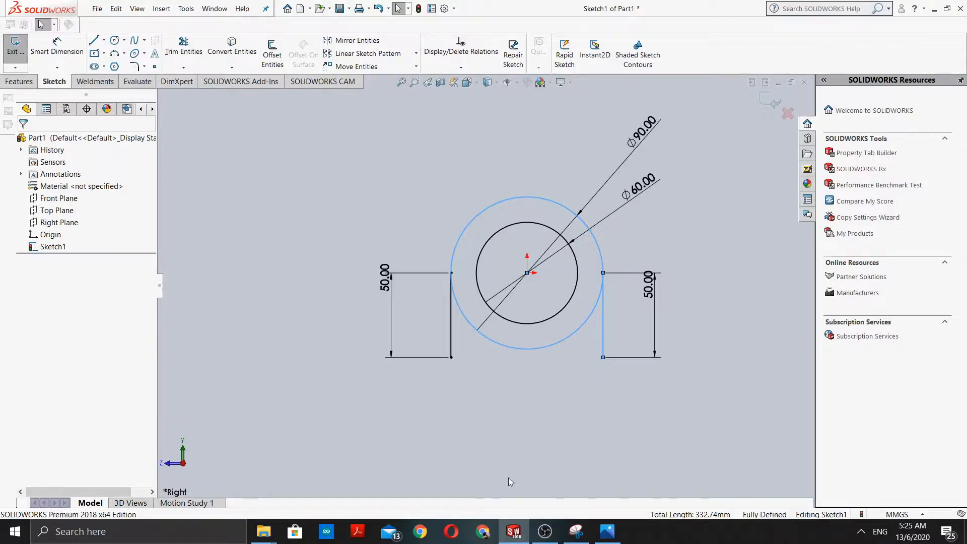
pyautogui.click(607, 531)
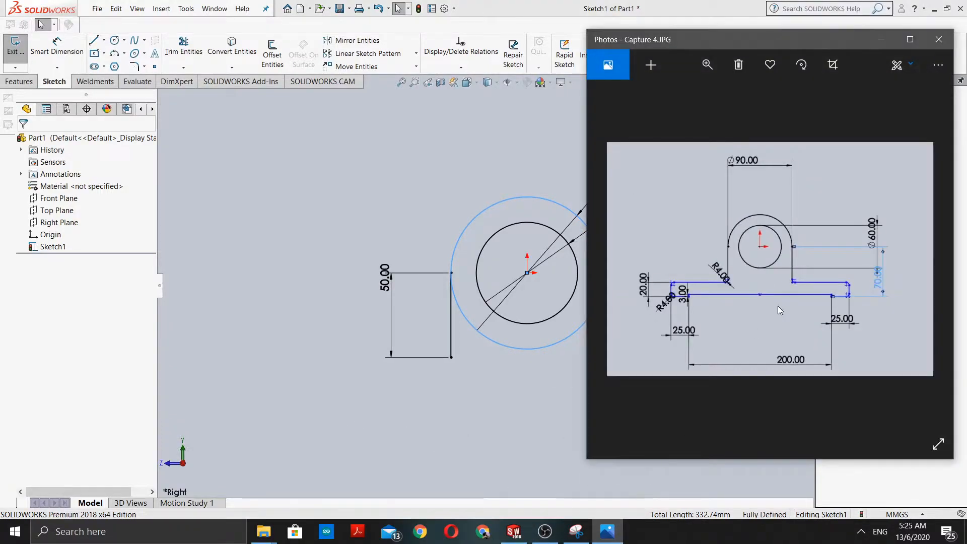
pyautogui.scroll(3, 777, 306)
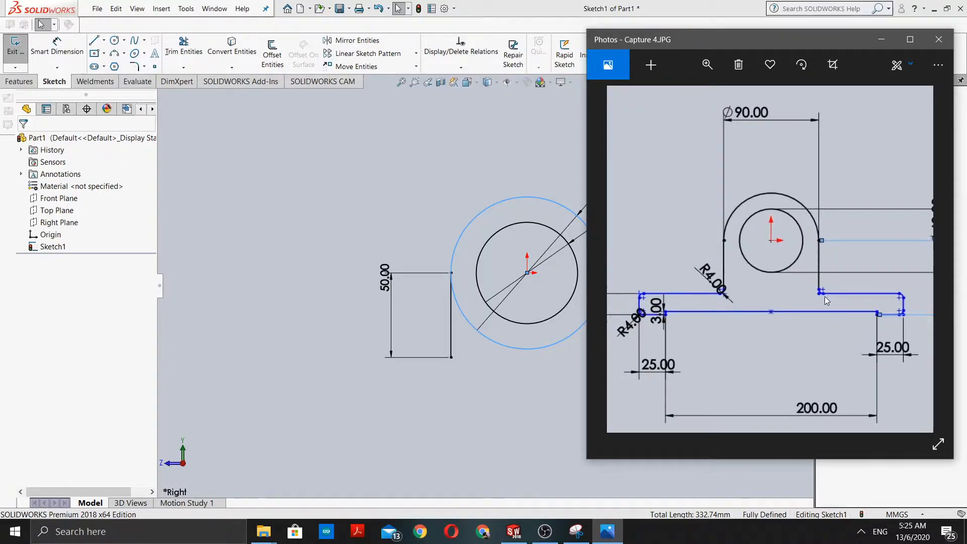
pyautogui.scroll(4, 676, 312)
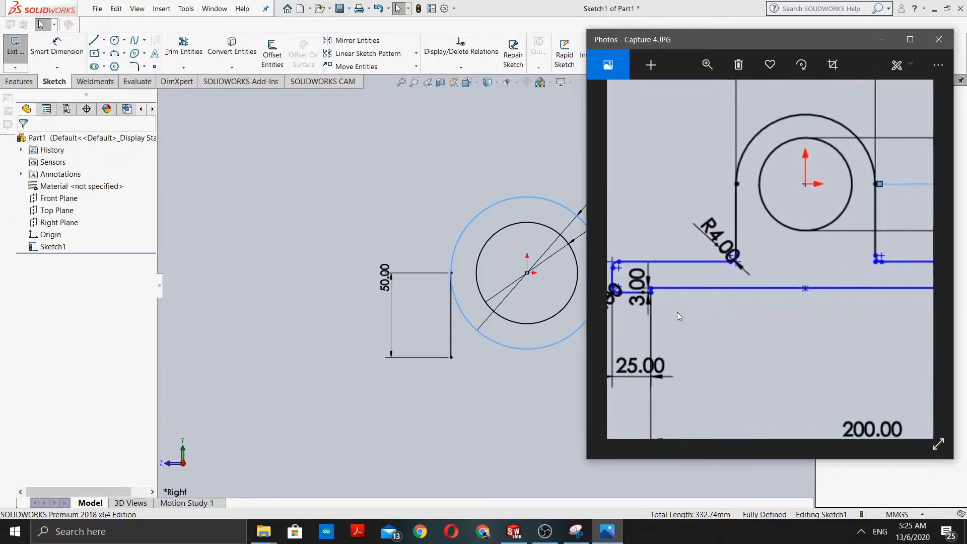
pyautogui.moveTo(698, 291); pyautogui.dragTo(776, 332)
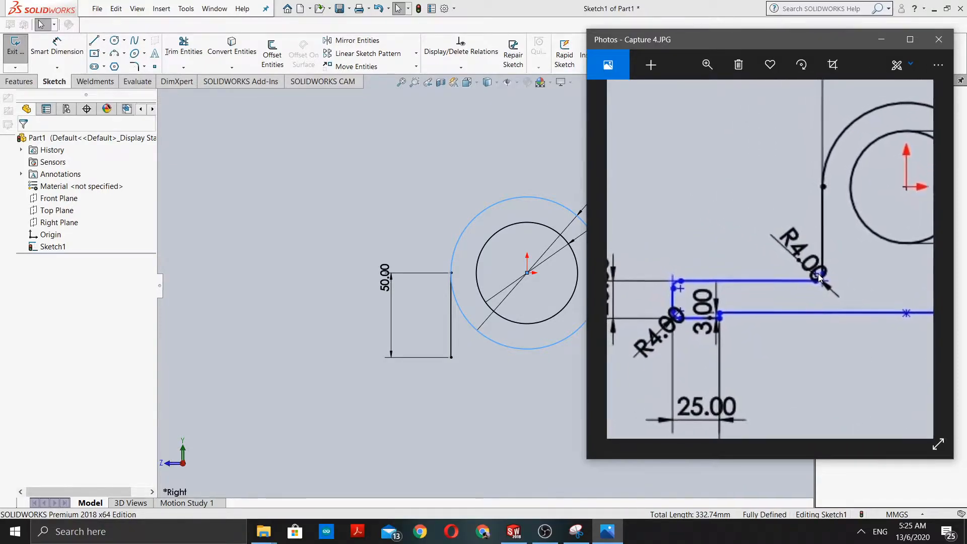
pyautogui.moveTo(897, 309); pyautogui.dragTo(603, 279)
pyautogui.moveTo(706, 254); pyautogui.dragTo(769, 255)
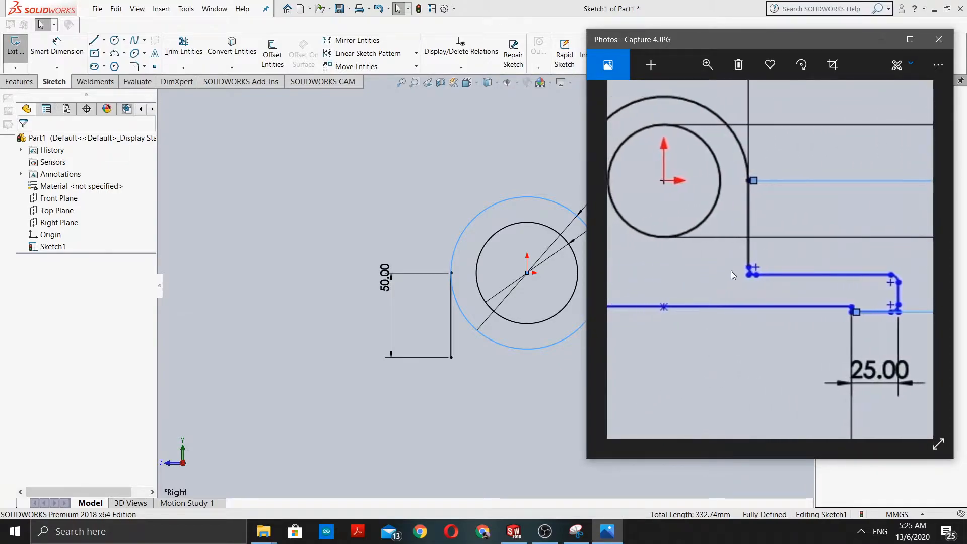
pyautogui.moveTo(814, 294); pyautogui.dragTo(741, 297)
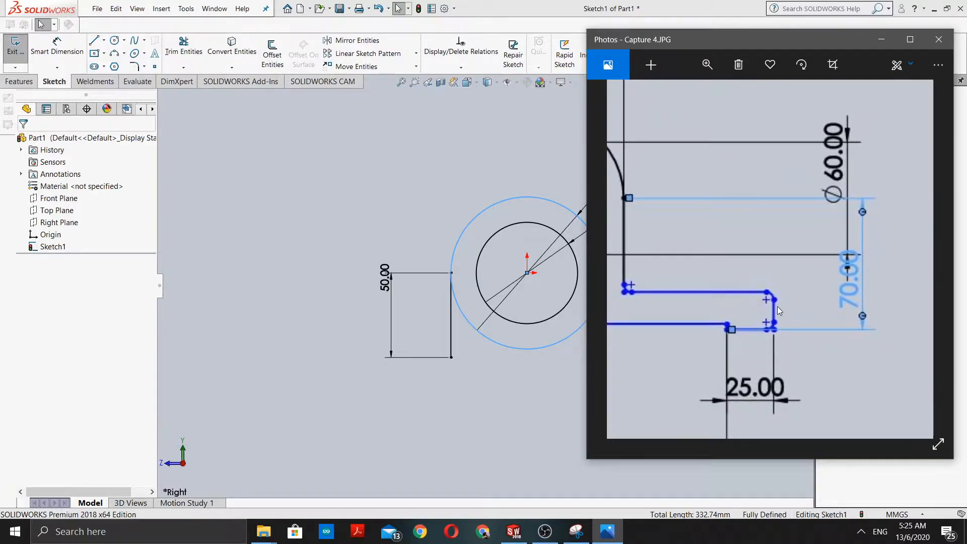
pyautogui.moveTo(777, 306); pyautogui.dragTo(805, 256)
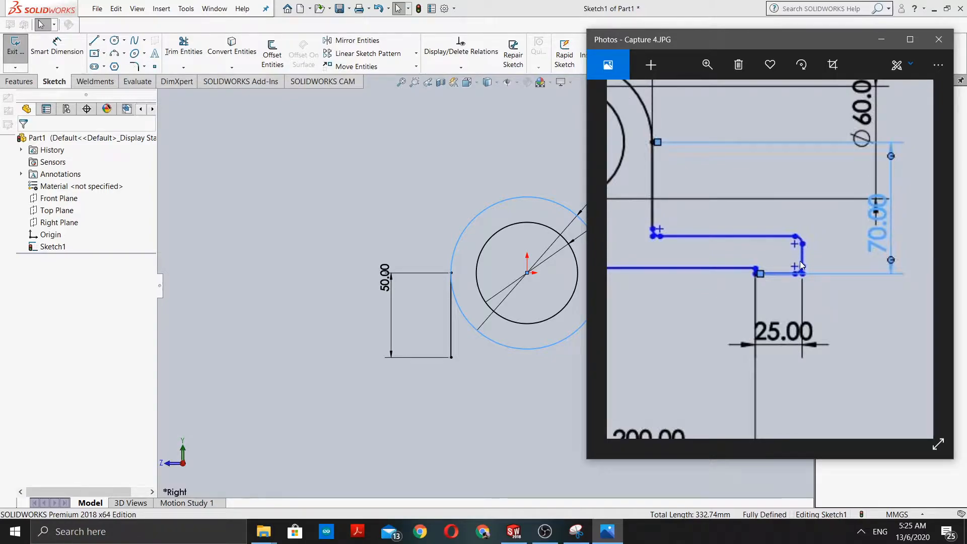
pyautogui.moveTo(681, 252); pyautogui.dragTo(753, 252)
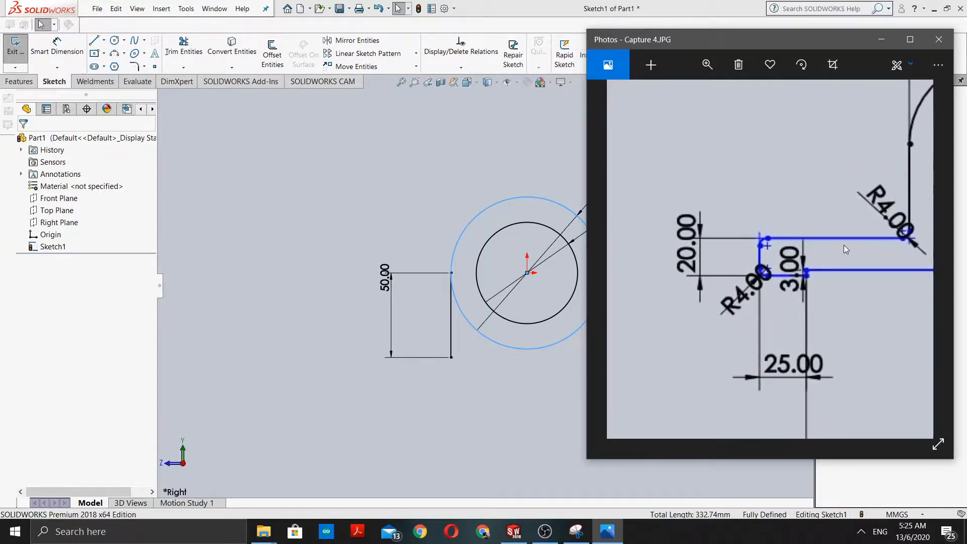
pyautogui.moveTo(880, 250); pyautogui.dragTo(785, 236)
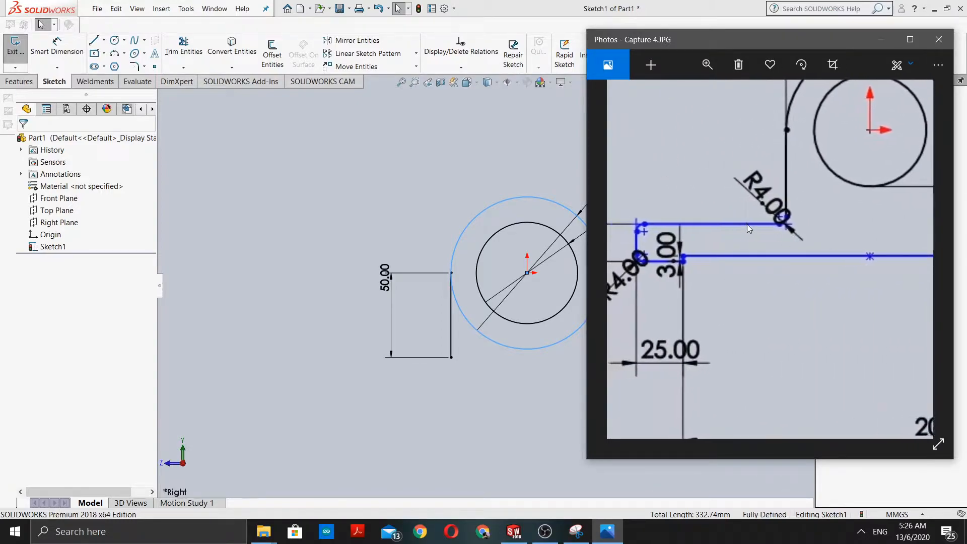
pyautogui.moveTo(758, 284); pyautogui.dragTo(735, 205)
pyautogui.moveTo(727, 282); pyautogui.dragTo(696, 260)
pyautogui.moveTo(782, 275); pyautogui.dragTo(794, 238)
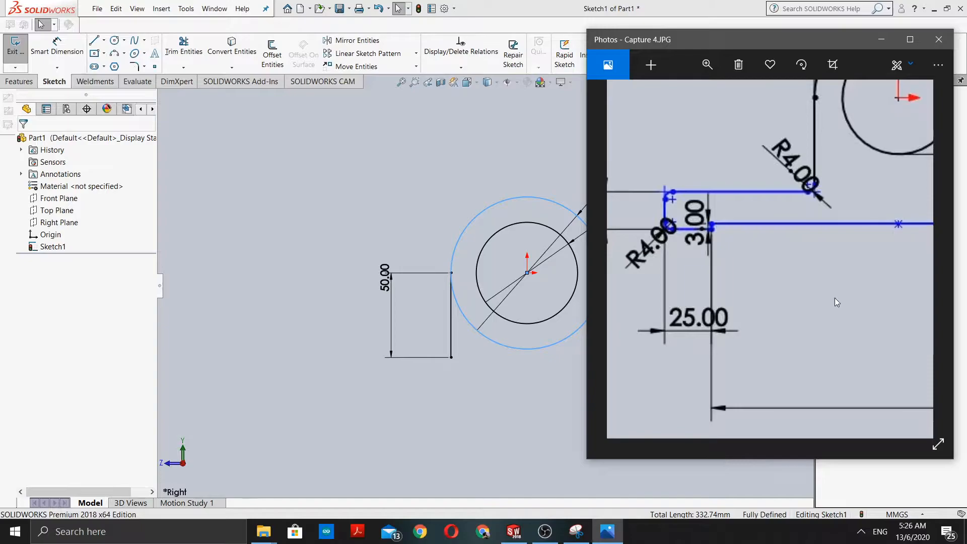
pyautogui.moveTo(835, 300); pyautogui.dragTo(766, 321)
pyautogui.moveTo(767, 275); pyautogui.dragTo(766, 302)
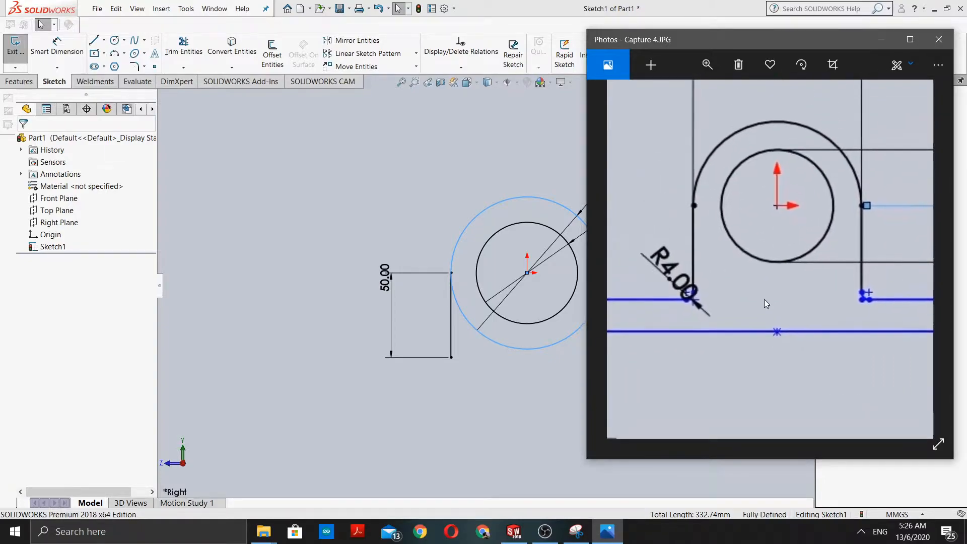
# Study the reference drawing's base widths and heights relative to the circle centre to work out the flange length.
pyautogui.scroll(-3, 762, 299)
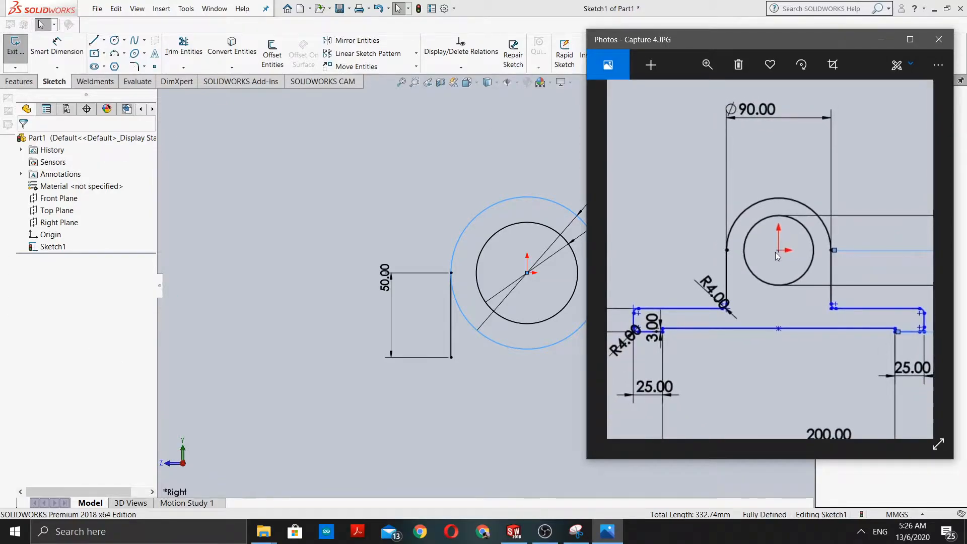
pyautogui.moveTo(821, 294); pyautogui.dragTo(719, 298)
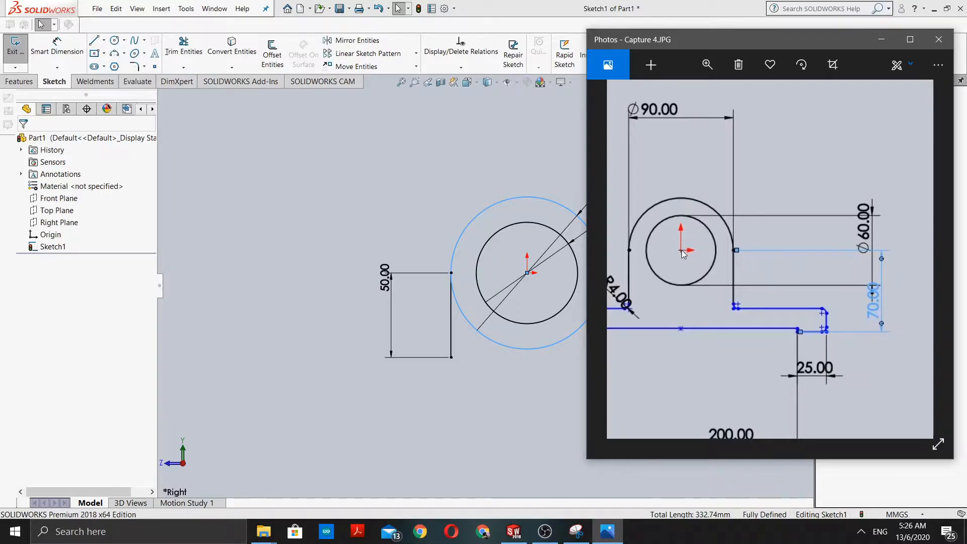
pyautogui.moveTo(681, 265); pyautogui.dragTo(693, 264)
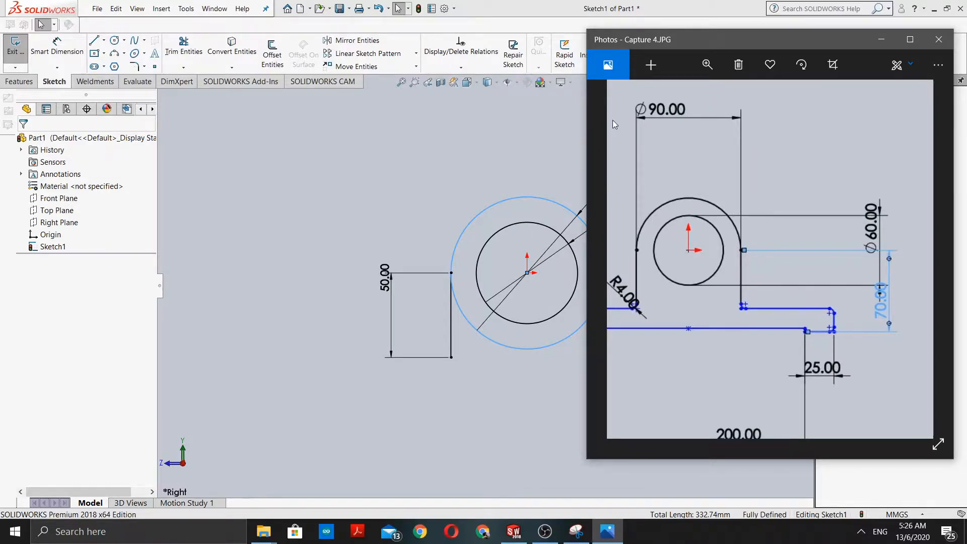
pyautogui.moveTo(726, 242); pyautogui.dragTo(723, 298)
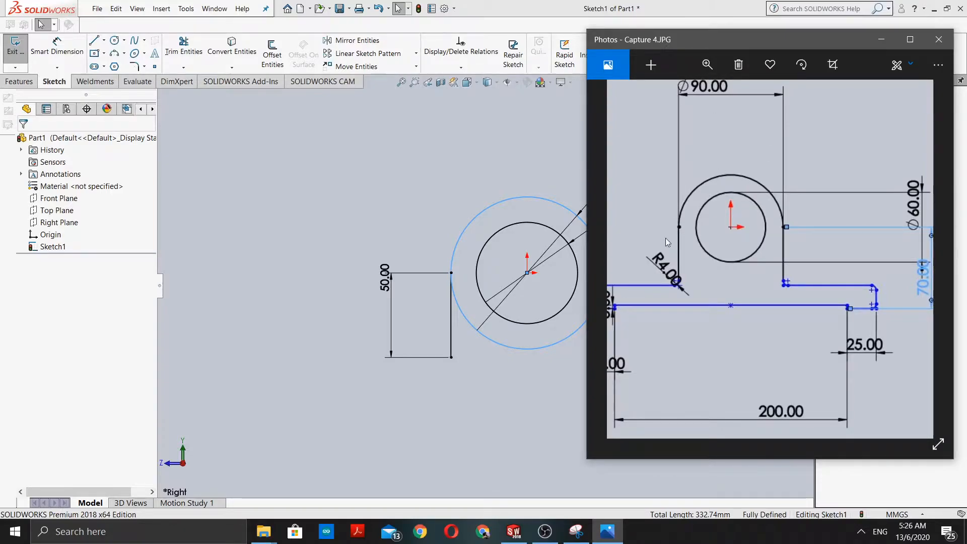
pyautogui.moveTo(731, 286)
pyautogui.mouseDown()
pyautogui.moveTo(742, 258)
pyautogui.moveTo(739, 302)
pyautogui.mouseUp()
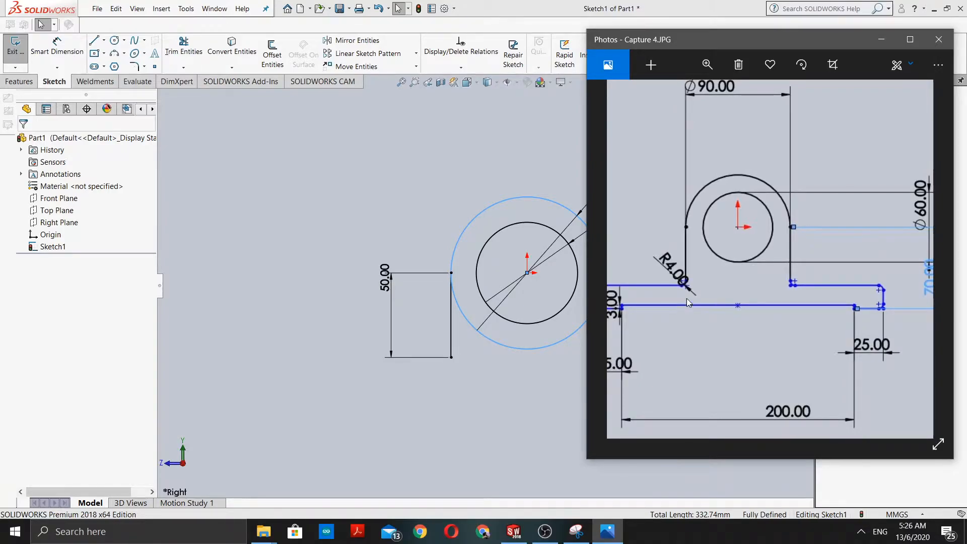
pyautogui.moveTo(687, 303); pyautogui.dragTo(733, 284)
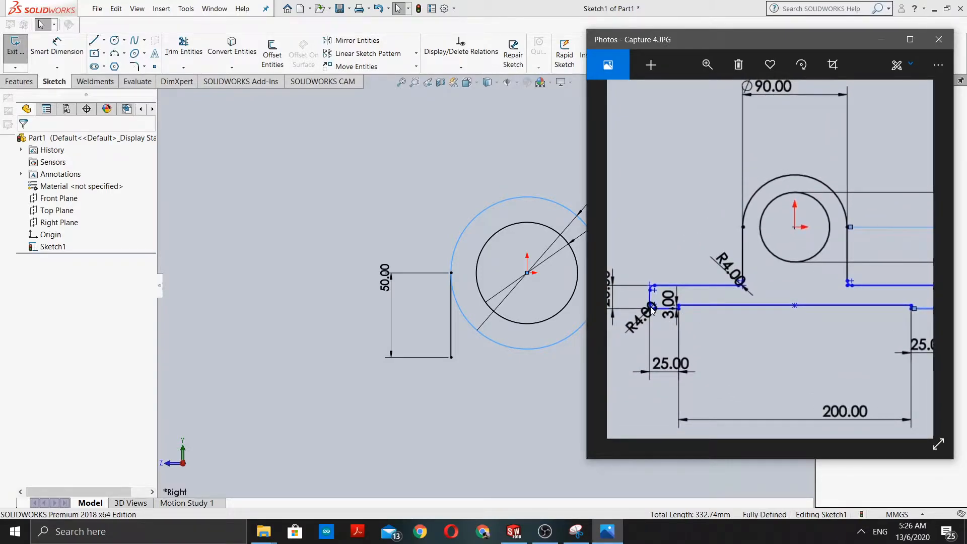
pyautogui.moveTo(746, 357); pyautogui.dragTo(709, 343)
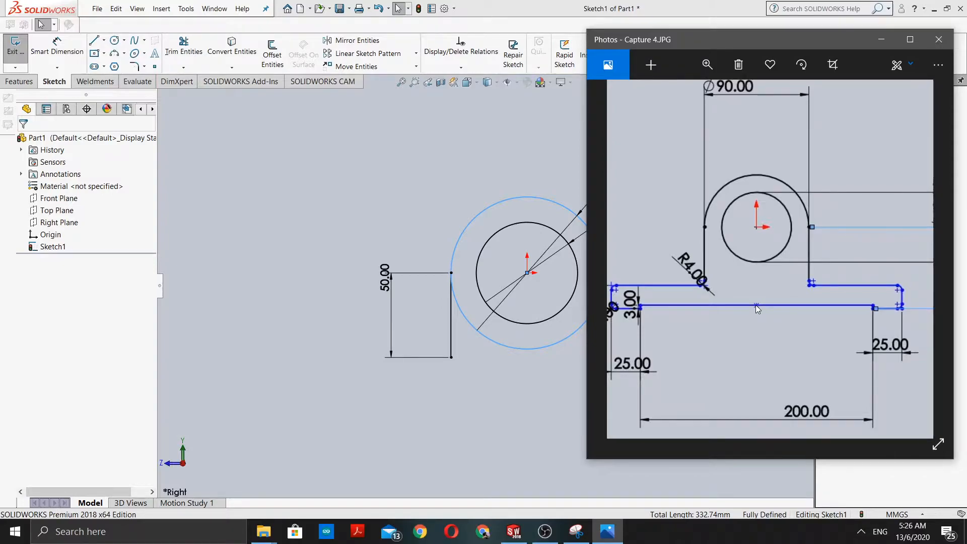
pyautogui.moveTo(763, 318); pyautogui.dragTo(815, 319)
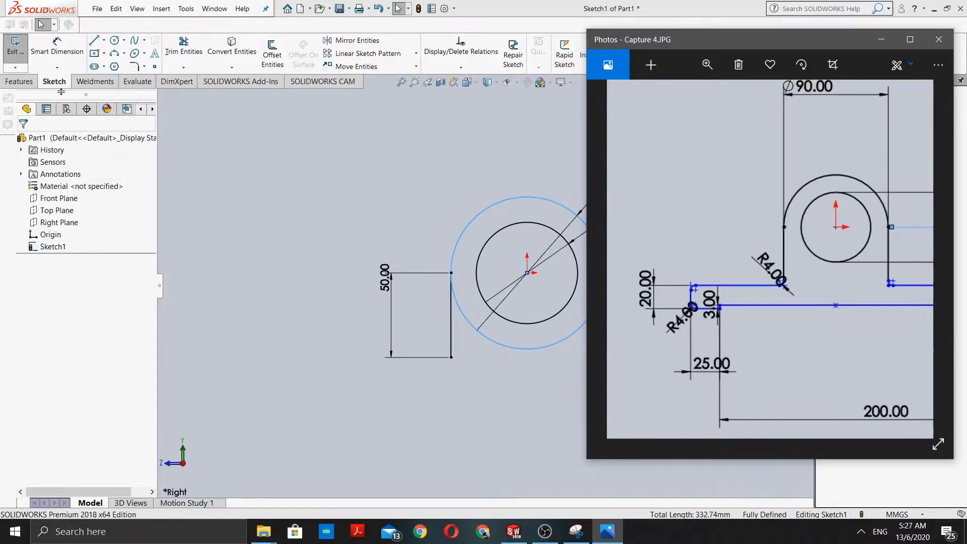
# Sketch a horizontal line about 70 mm long outward from the lower endpoint of the left vertical line.
pyautogui.click(94, 40)
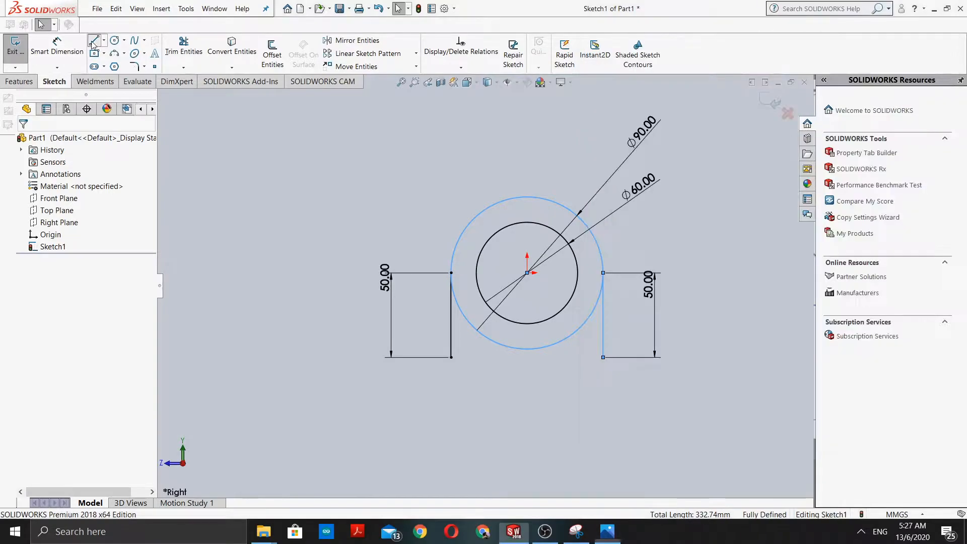
pyautogui.click(450, 357)
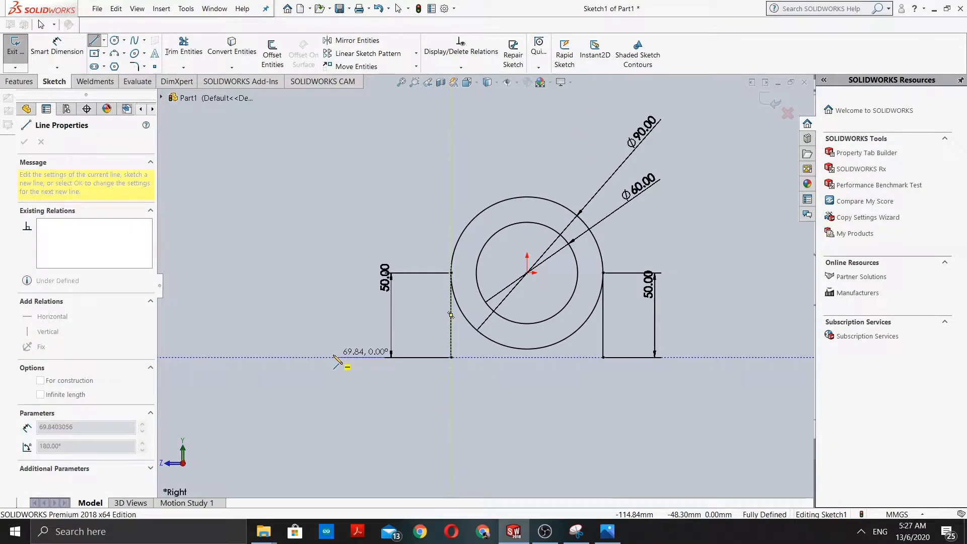
pyautogui.doubleClick(332, 357)
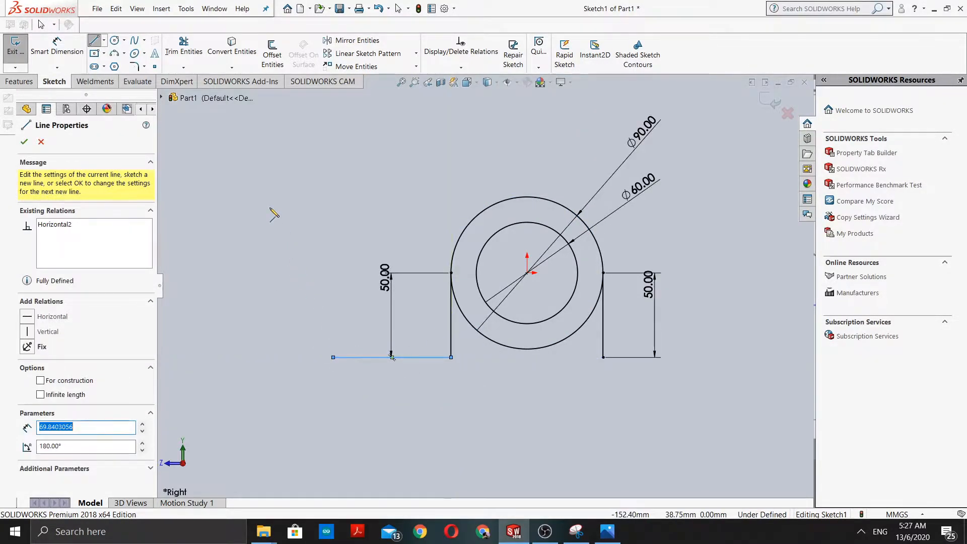
# Dimension the new horizontal line between its endpoints using the expression 125-45, giving a length of 80 mm.
pyautogui.click(58, 44)
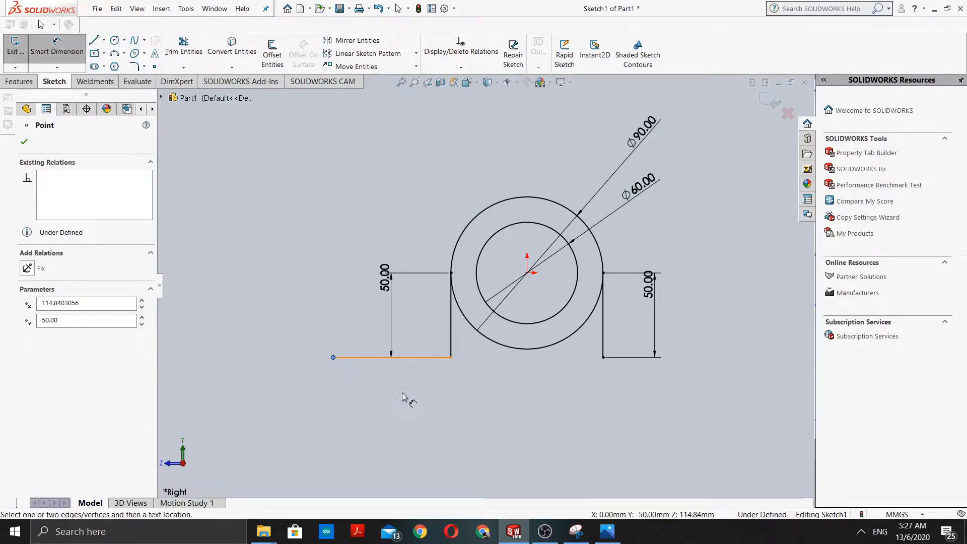
pyautogui.click(451, 358)
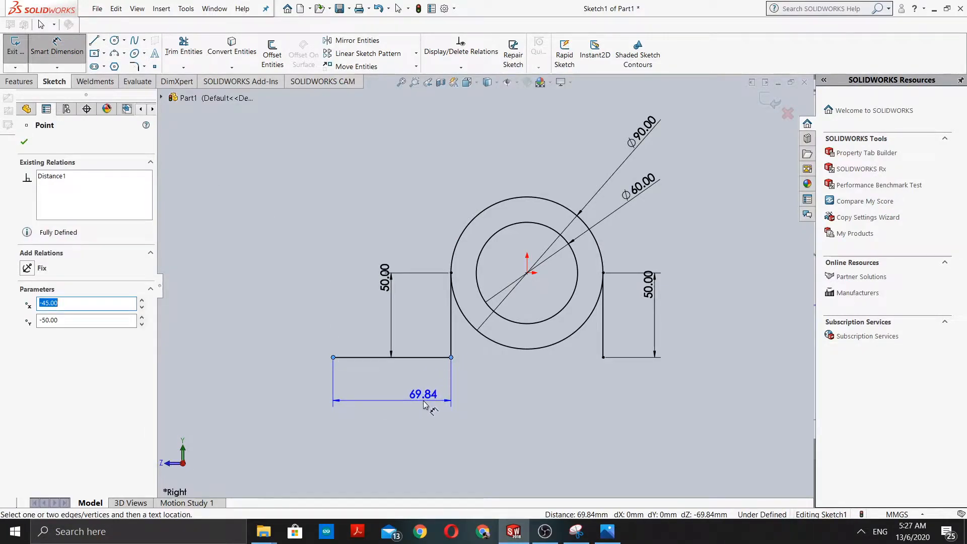
pyautogui.click(423, 403)
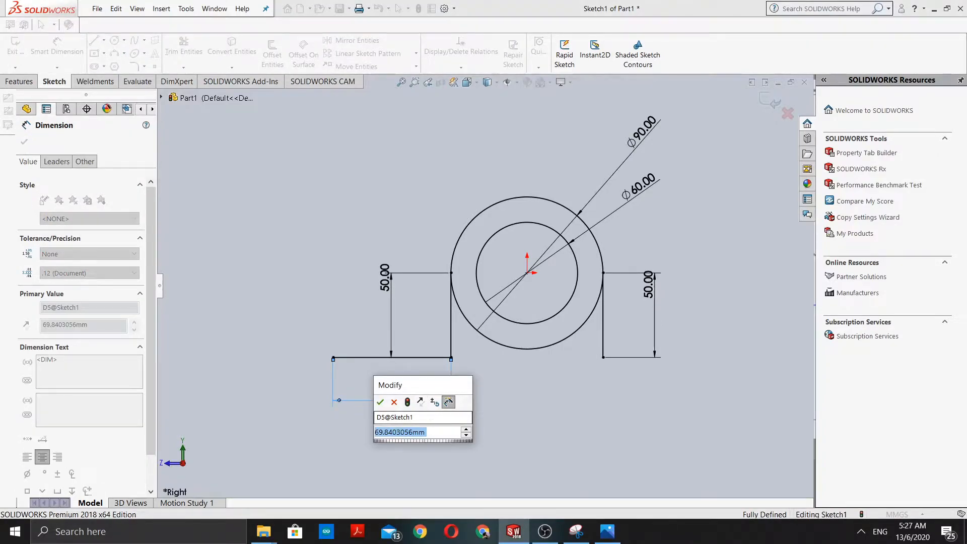
pyautogui.write('125-')
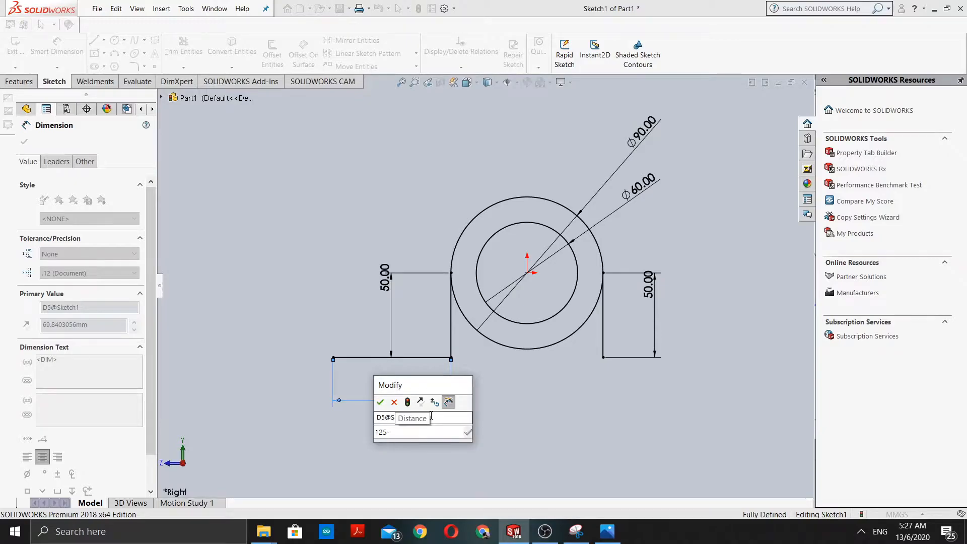
pyautogui.write('45')
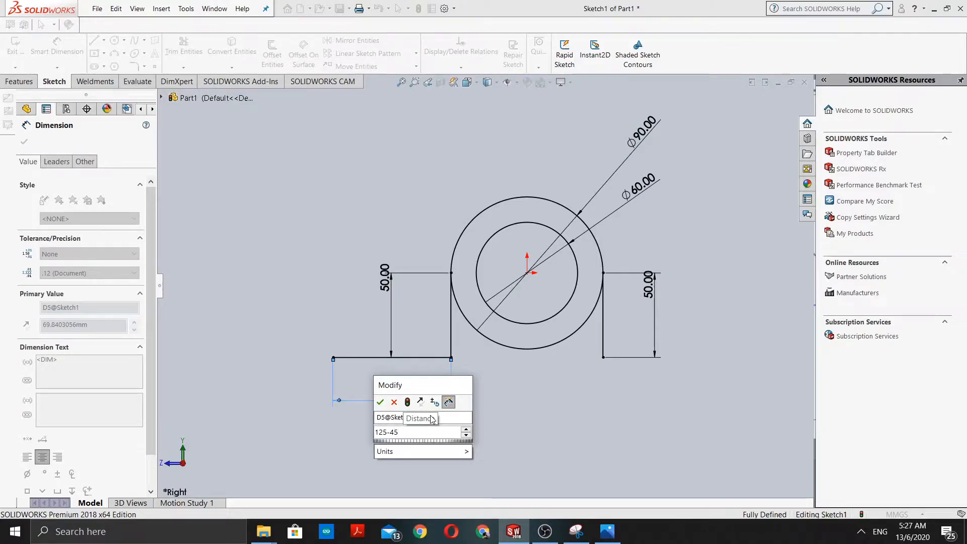
pyautogui.press('Return')
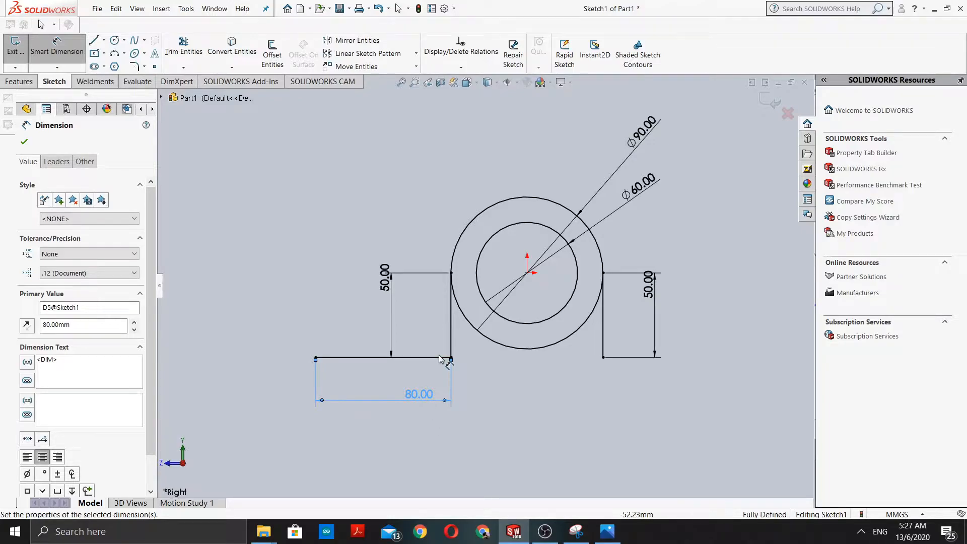
# Bring up the reference drawing "Capture 4.JPG" beside the sketch to check the base's left end.
pyautogui.scroll(-1, 473, 412)
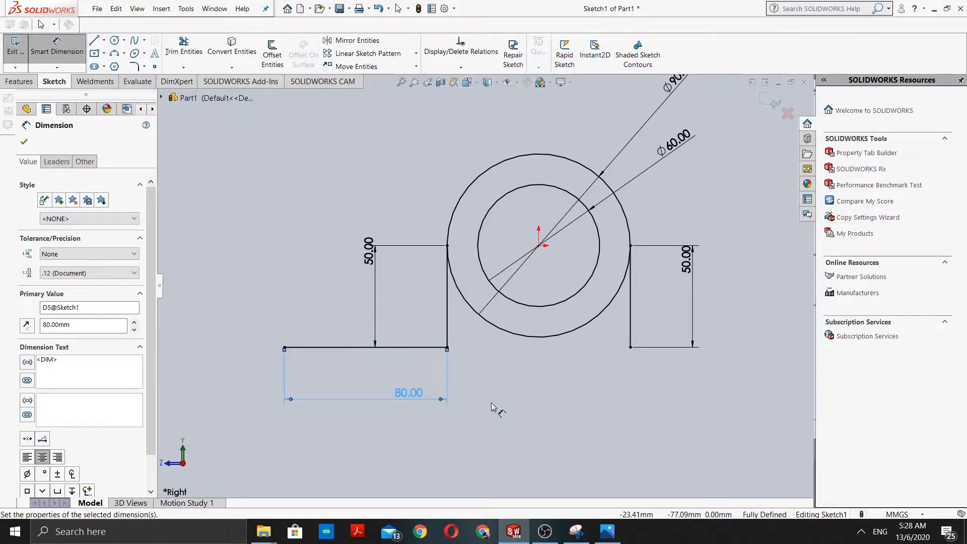
pyautogui.press('z')
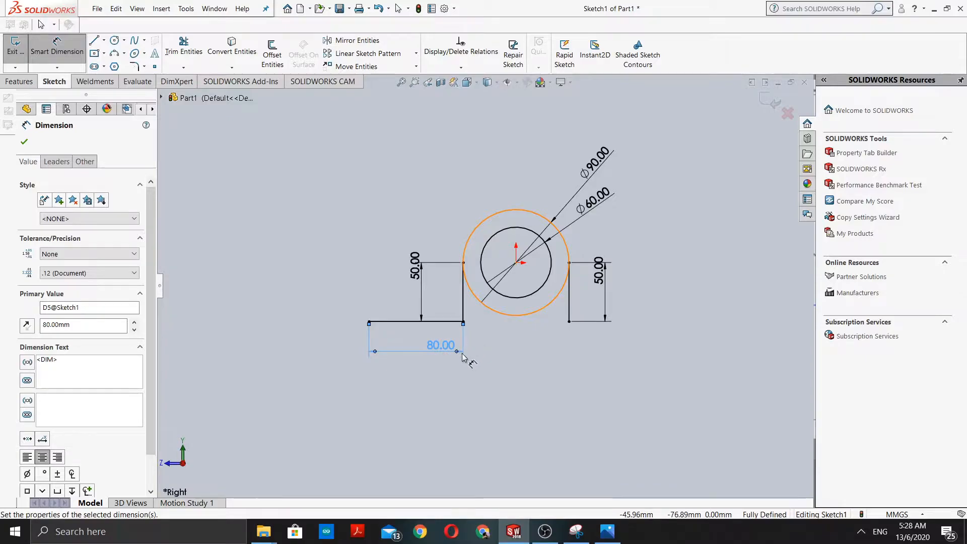
pyautogui.scroll(1, 454, 375)
pyautogui.scroll(-1, 454, 374)
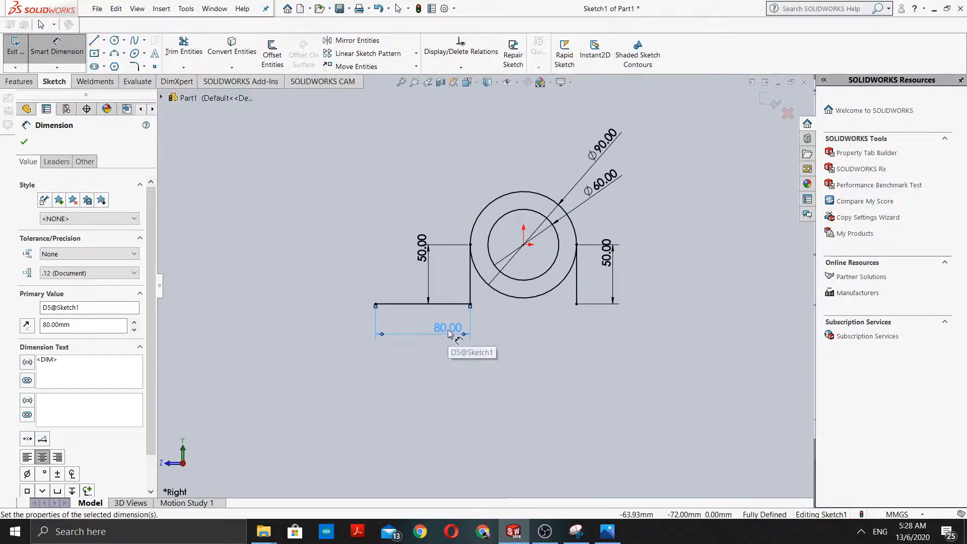
pyautogui.moveTo(448, 328); pyautogui.dragTo(450, 319)
pyautogui.scroll(-1, 518, 385)
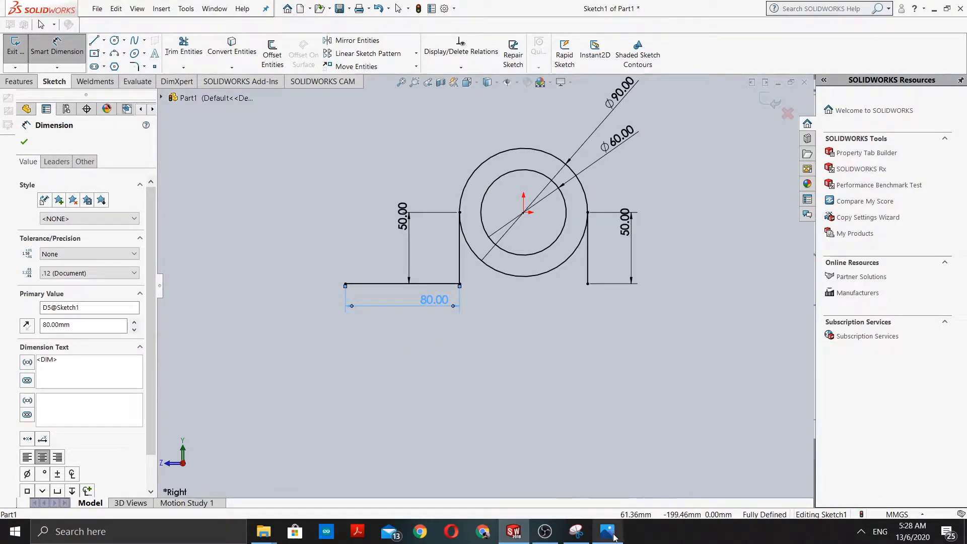
pyautogui.moveTo(614, 538)
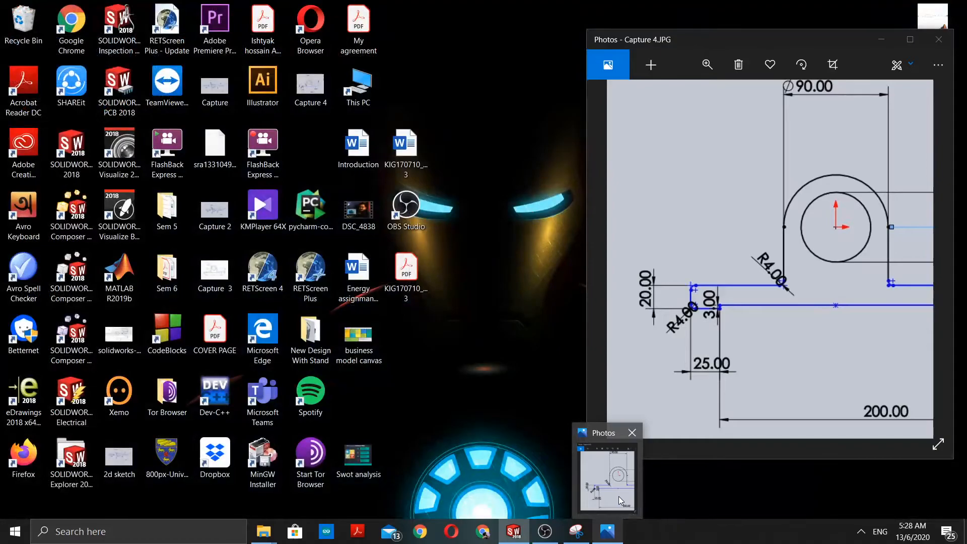
pyautogui.click(618, 496)
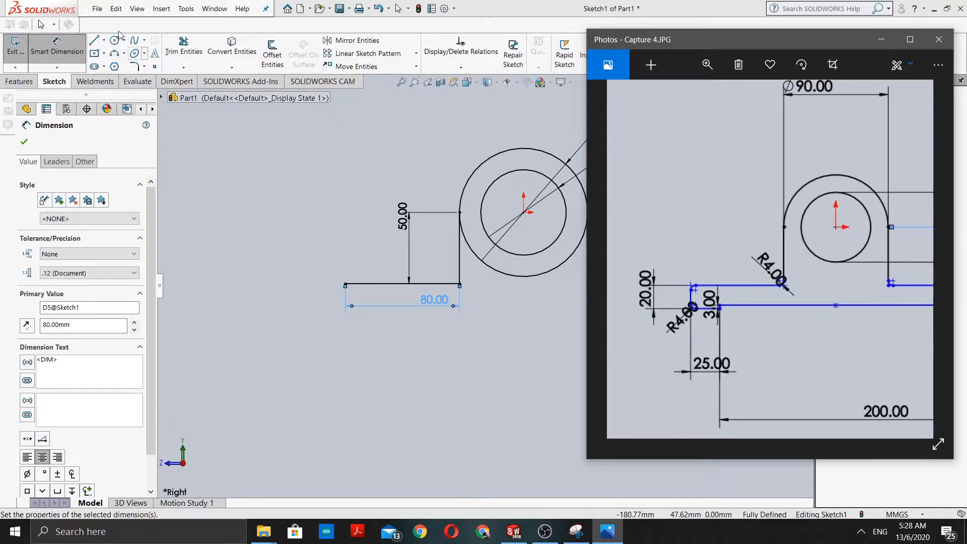
# Sketch a vertical line about 18 mm down from the flange's outer end, continuing with a horizontal line about 18 mm inward.
pyautogui.click(96, 41)
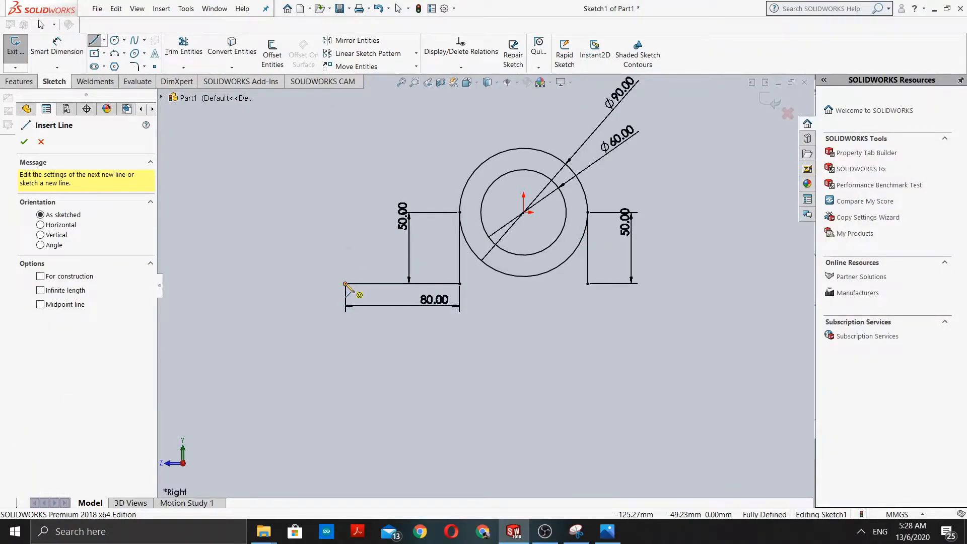
pyautogui.click(345, 283)
pyautogui.click(346, 308)
pyautogui.scroll(-4, 335, 316)
pyautogui.scroll(-2, 359, 317)
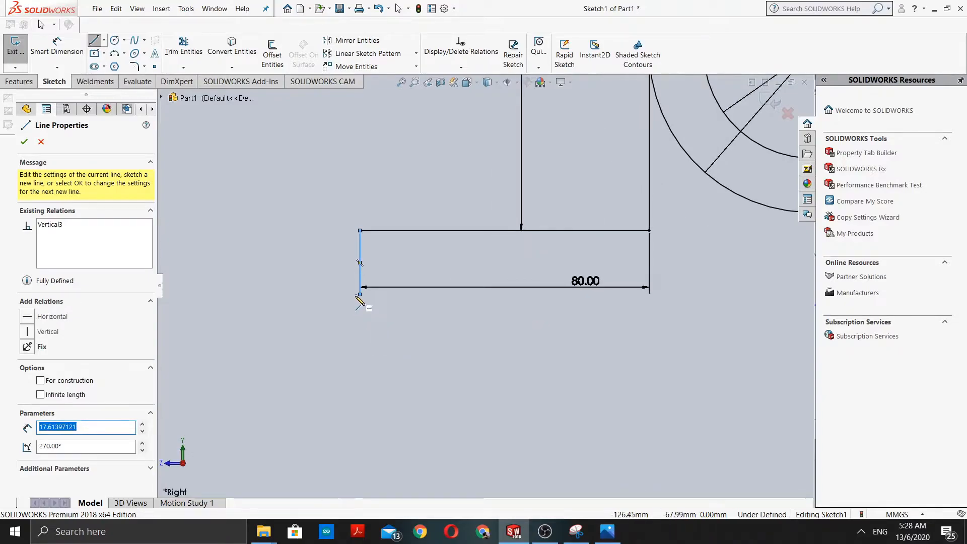
pyautogui.click(424, 294)
pyautogui.scroll(2, 440, 338)
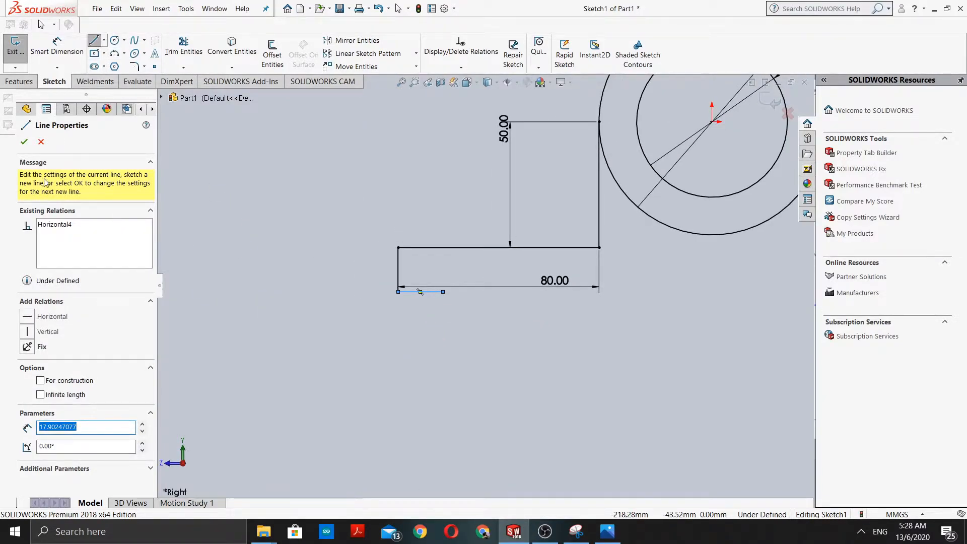
# Dimension the flange's outer vertical edge between its endpoints as 20 mm.
pyautogui.click(59, 48)
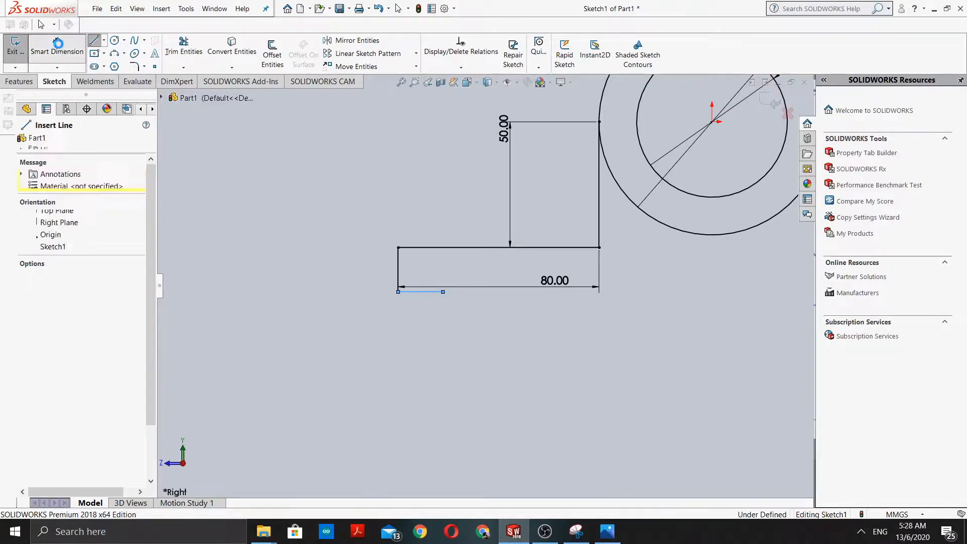
pyautogui.click(398, 291)
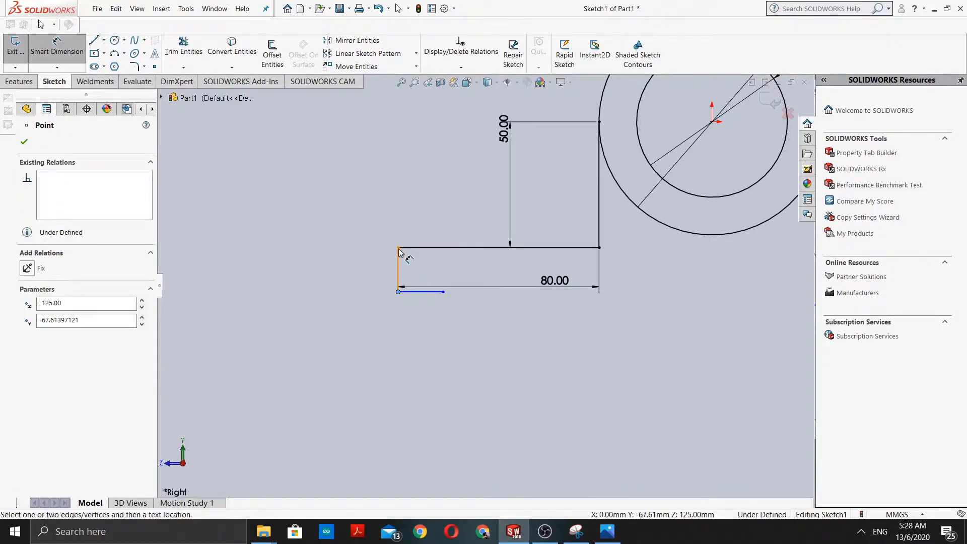
pyautogui.click(398, 247)
pyautogui.click(360, 249)
pyautogui.write('20')
pyautogui.press('Return')
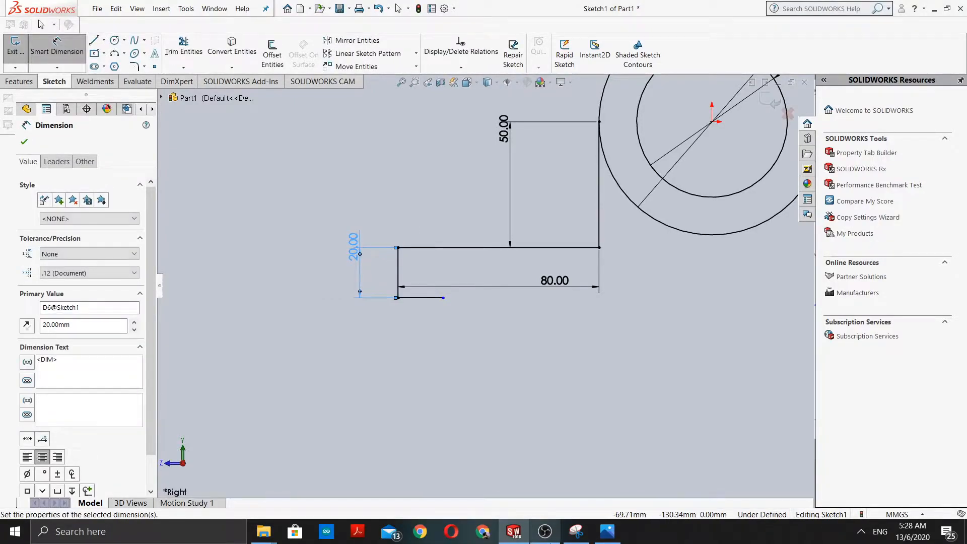
# Check the reference drawing and dimension the short horizontal line under the flange between its endpoints as 25 mm.
pyautogui.click(607, 531)
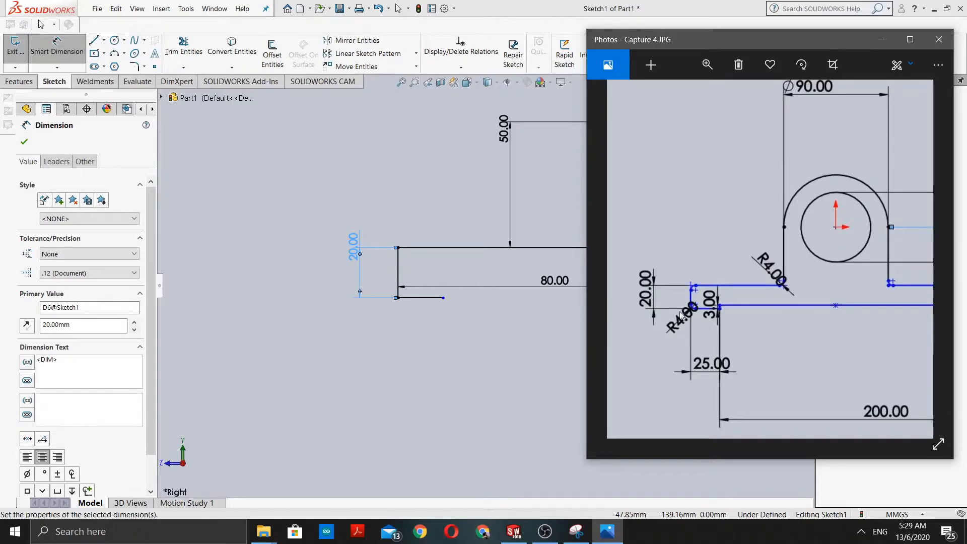
pyautogui.click(443, 298)
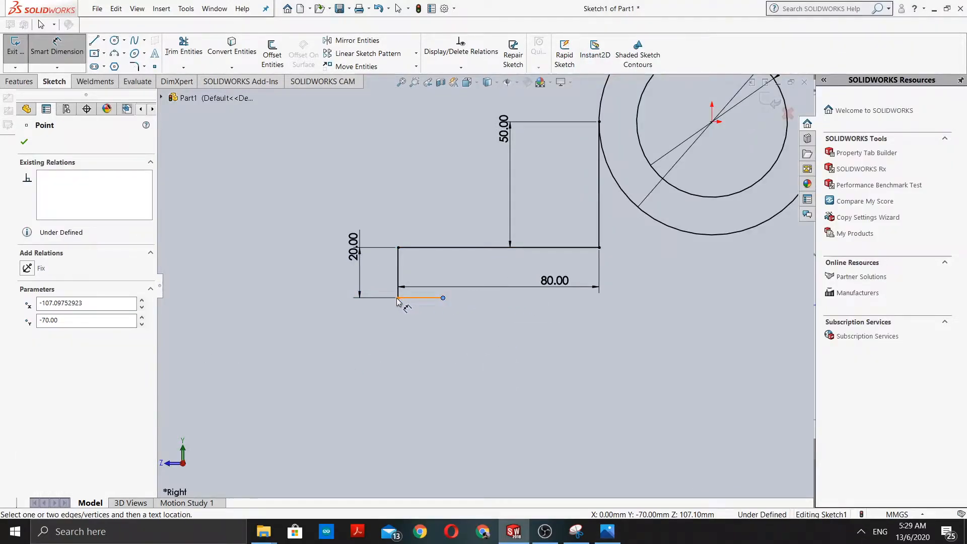
pyautogui.click(397, 299)
pyautogui.click(405, 338)
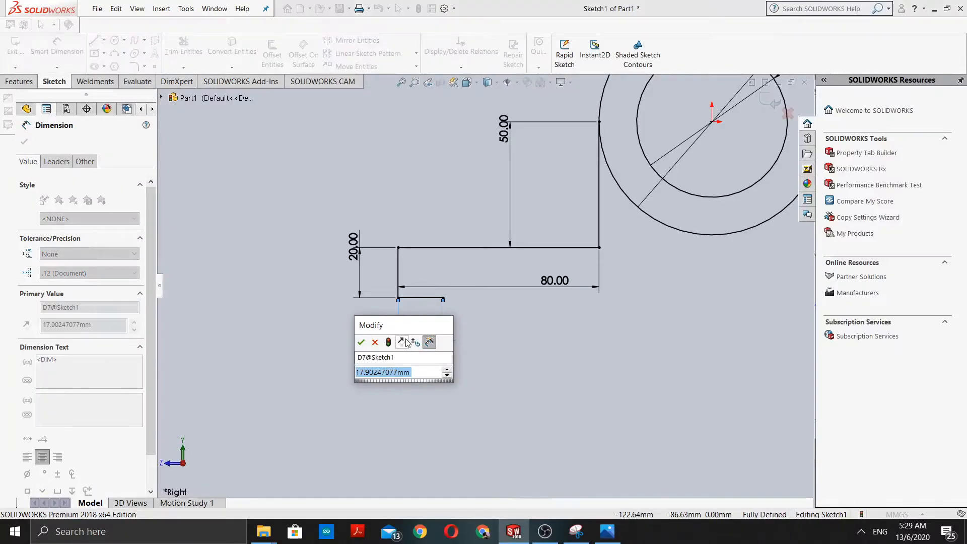
pyautogui.press('BackSpace')
pyautogui.write('20')
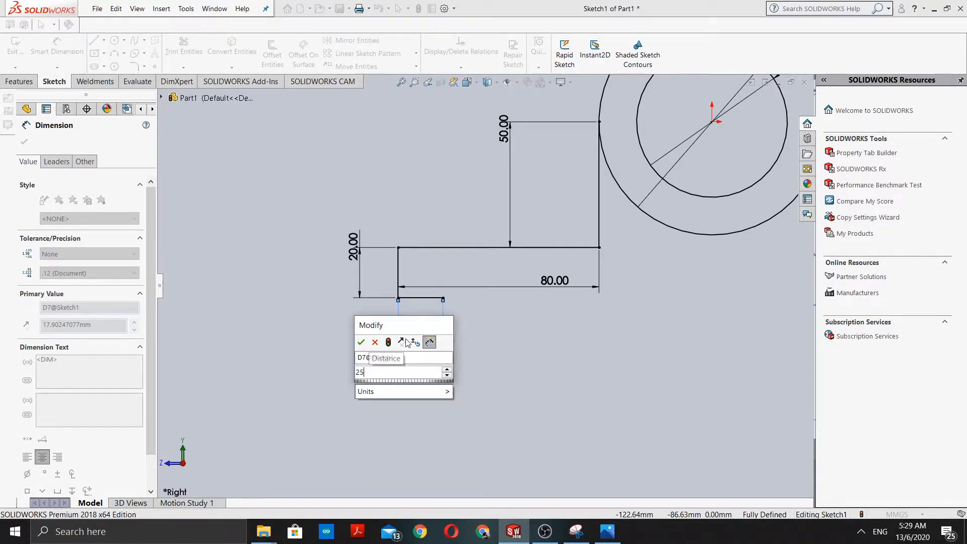
pyautogui.press('Return')
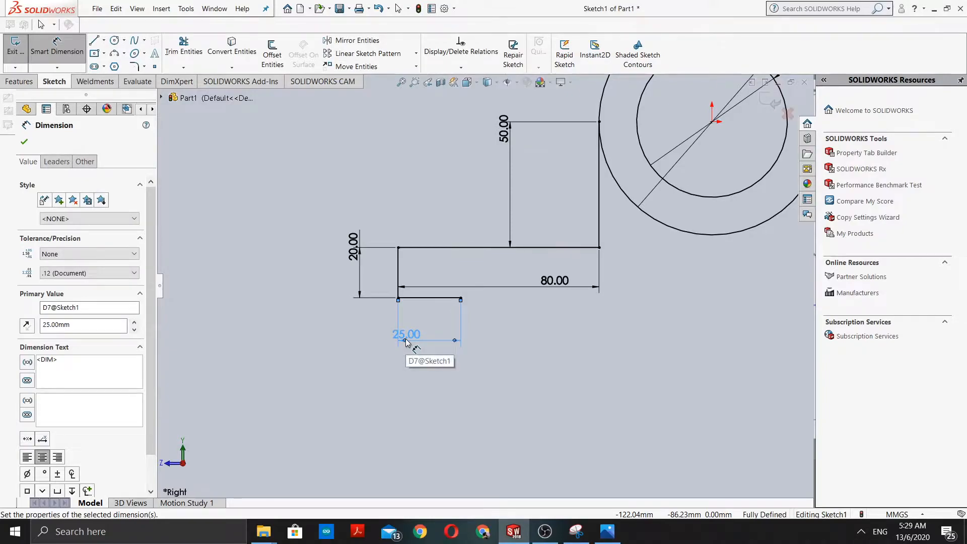
pyautogui.scroll(2, 707, 222)
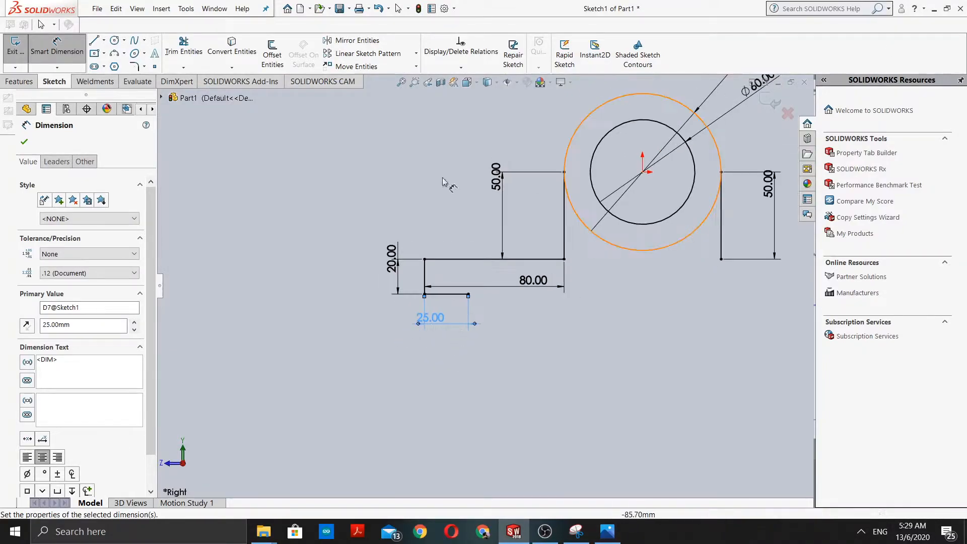
pyautogui.click(24, 142)
pyautogui.scroll(-1, 604, 304)
pyautogui.scroll(2, 570, 277)
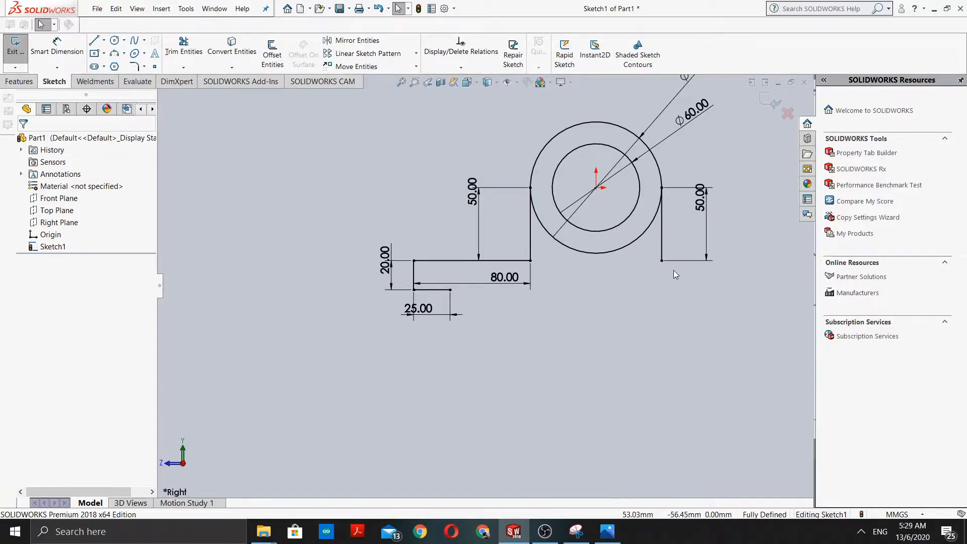
# Sketch a vertical centerline about 144 mm long through the circles' centre, from below the outer circle to above it.
pyautogui.click(605, 532)
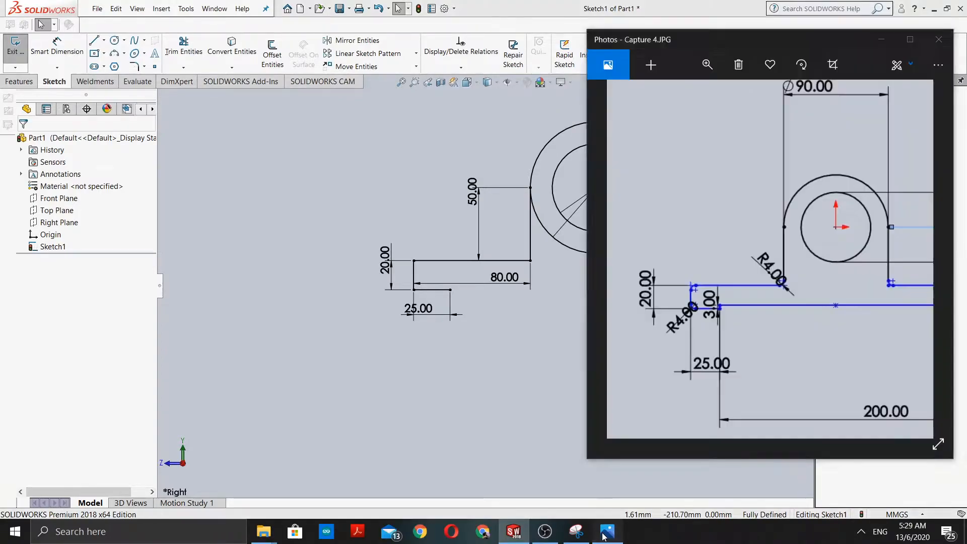
pyautogui.click(605, 535)
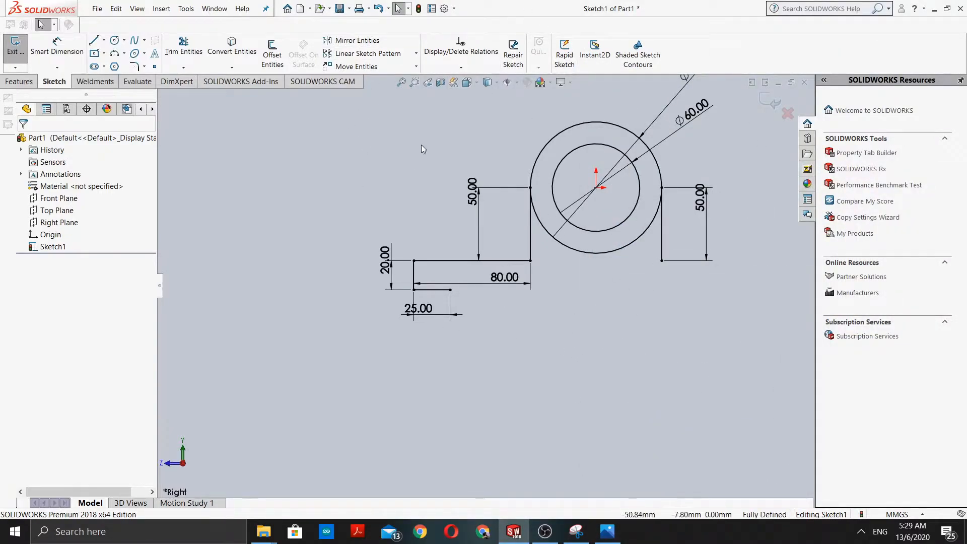
pyautogui.click(104, 42)
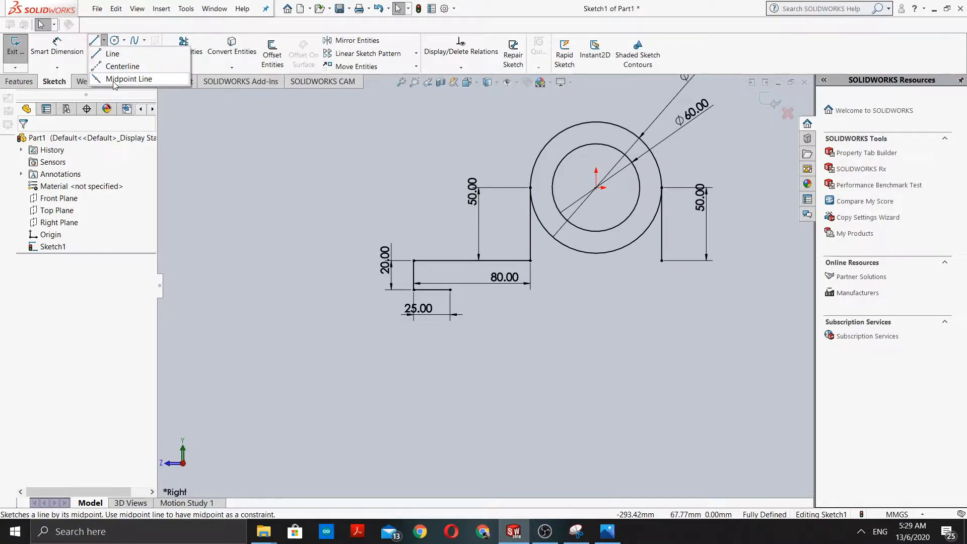
pyautogui.click(119, 62)
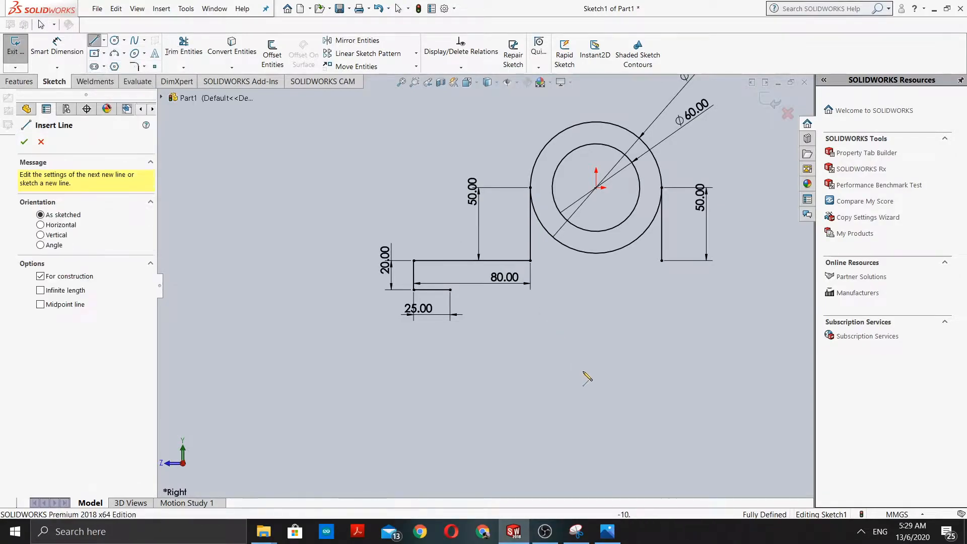
pyautogui.click(596, 310)
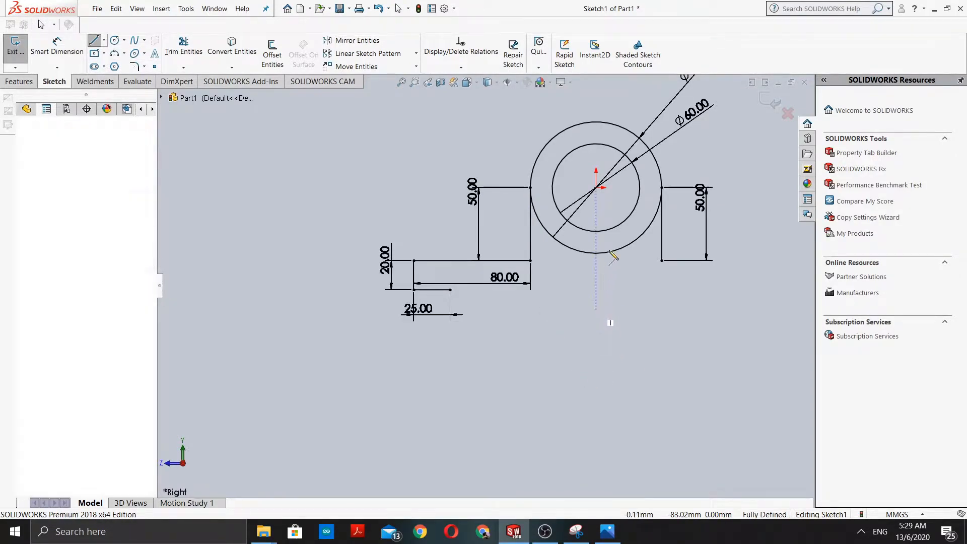
pyautogui.doubleClick(596, 100)
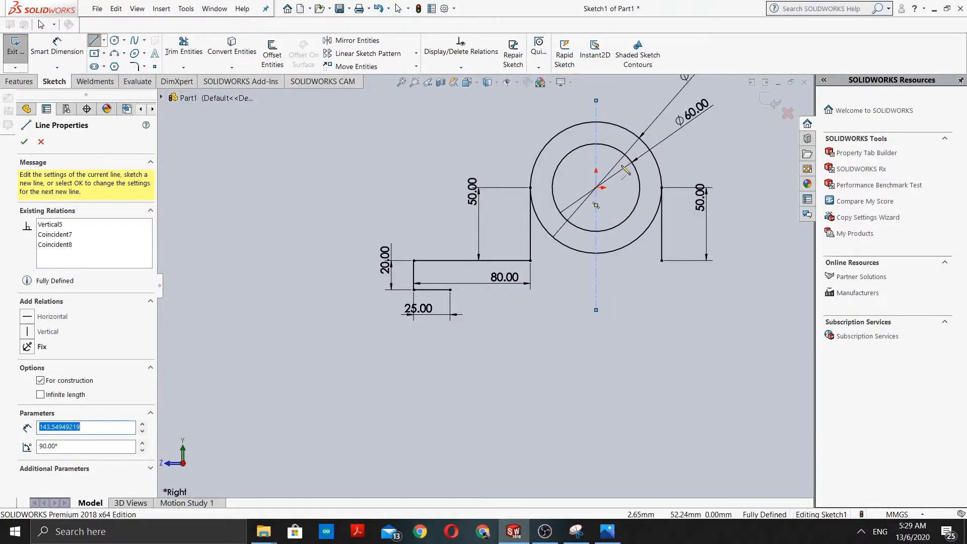
pyautogui.click(25, 141)
# Examine the reference drawing's base underside to see how the 25 mm foot steps up to the long bottom edge.
pyautogui.scroll(1, 617, 237)
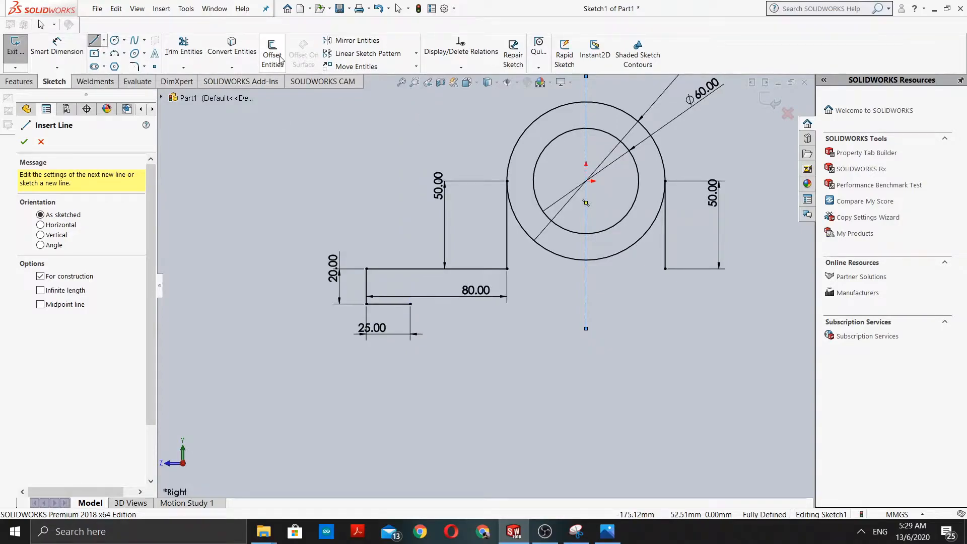
pyautogui.press('z')
pyautogui.keyDown('ctrl'); pyautogui.moveTo(345, 103); pyautogui.dragTo(374, 140, button='middle'); pyautogui.keyUp('ctrl')
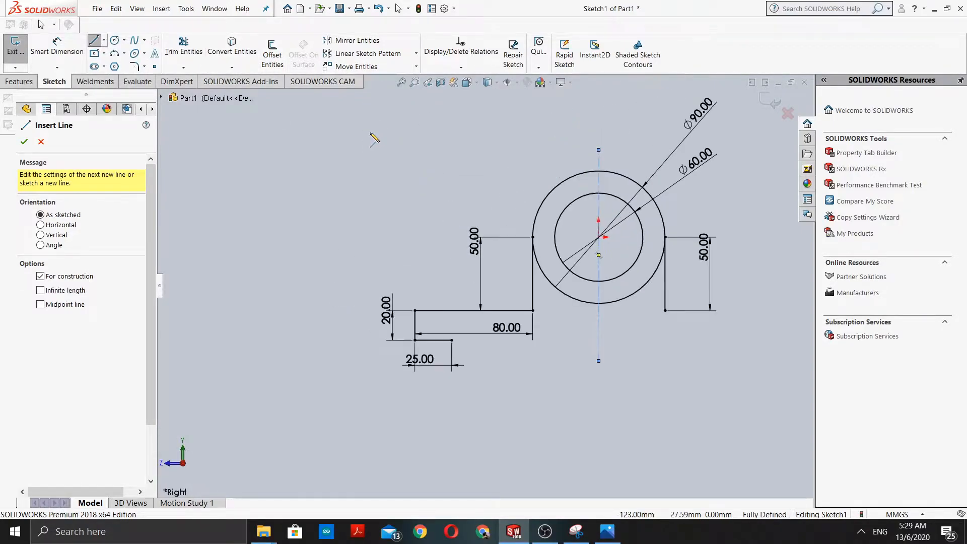
pyautogui.scroll(-2, 406, 216)
pyautogui.scroll(3, 438, 307)
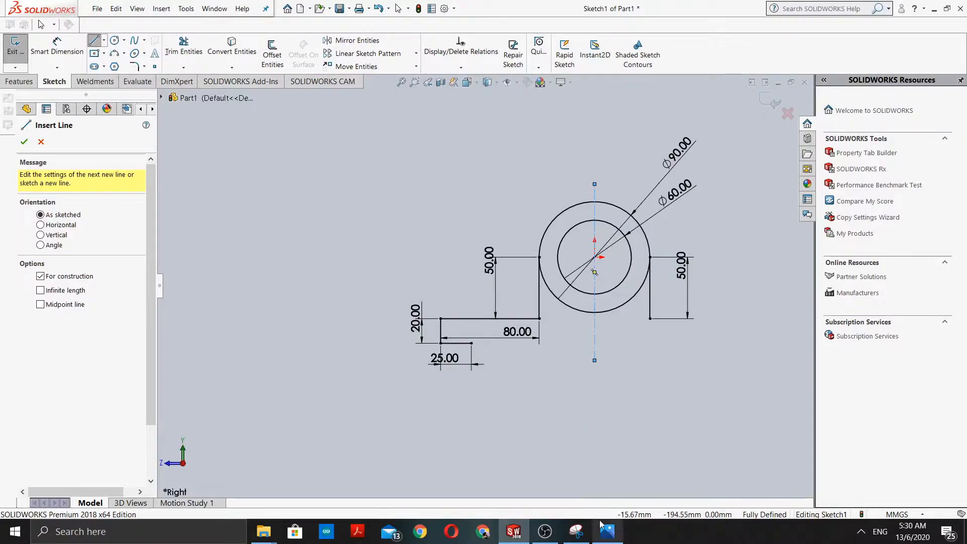
pyautogui.scroll(-2, 521, 366)
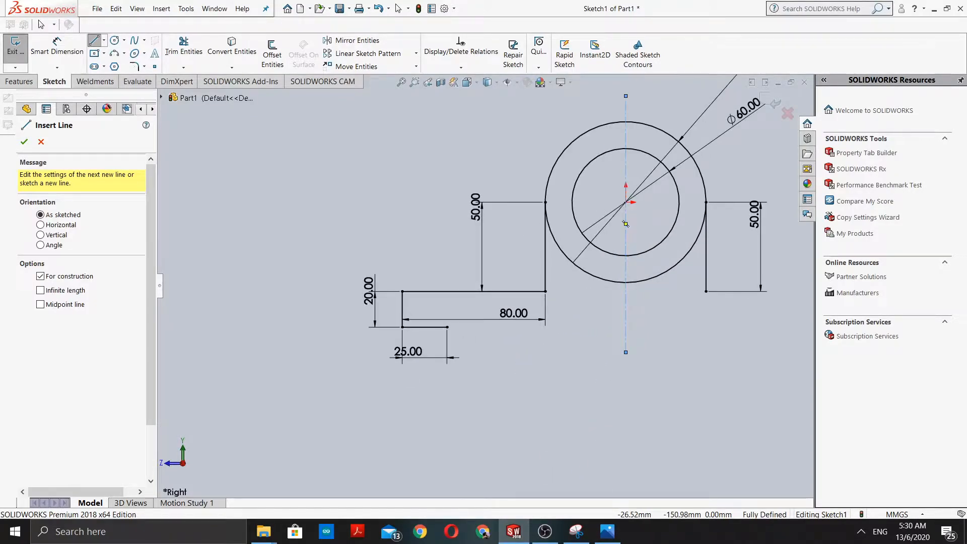
pyautogui.click(607, 531)
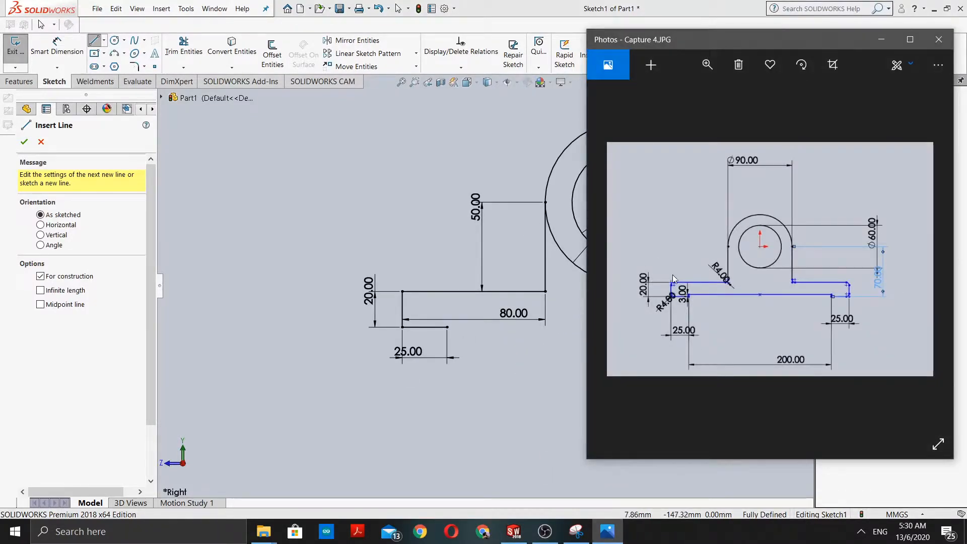
pyautogui.scroll(5, 821, 342)
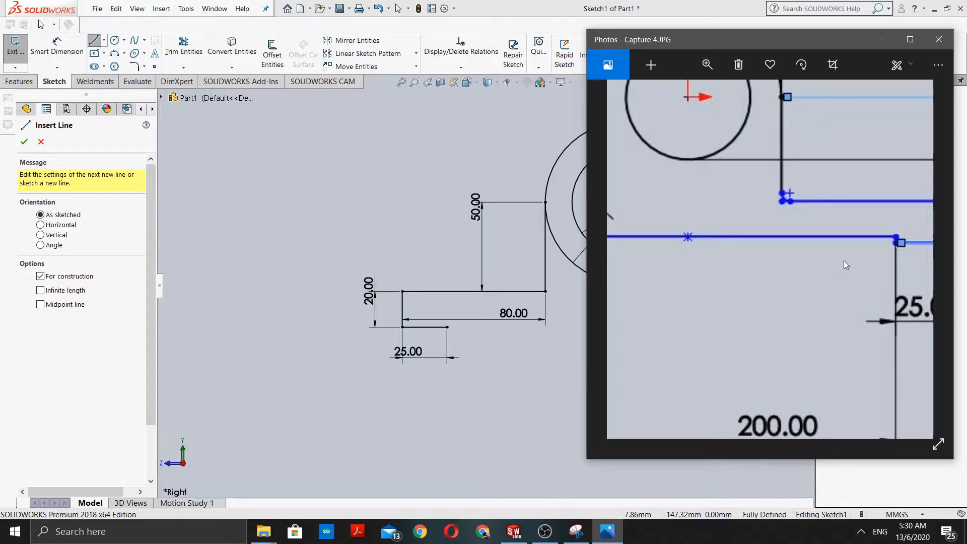
pyautogui.moveTo(793, 255); pyautogui.dragTo(938, 306)
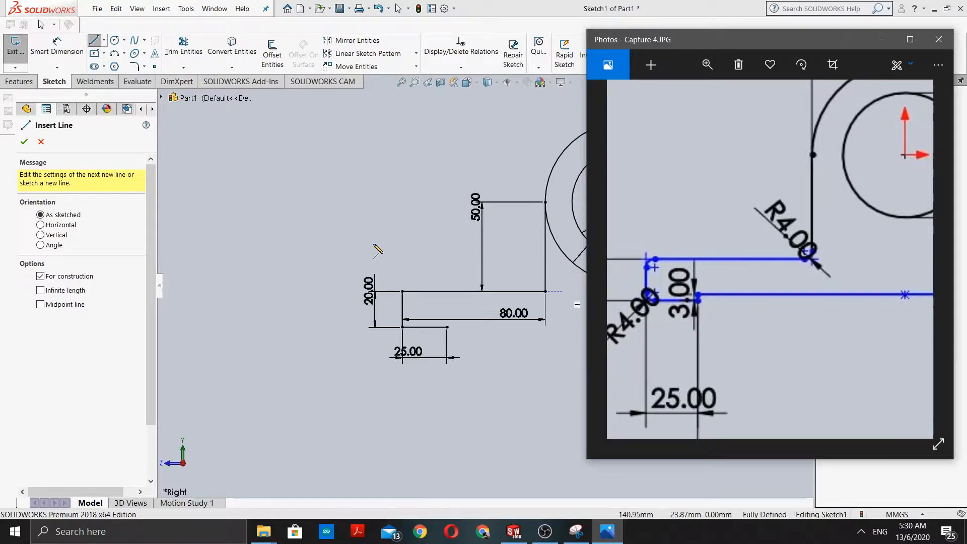
pyautogui.click(890, 40)
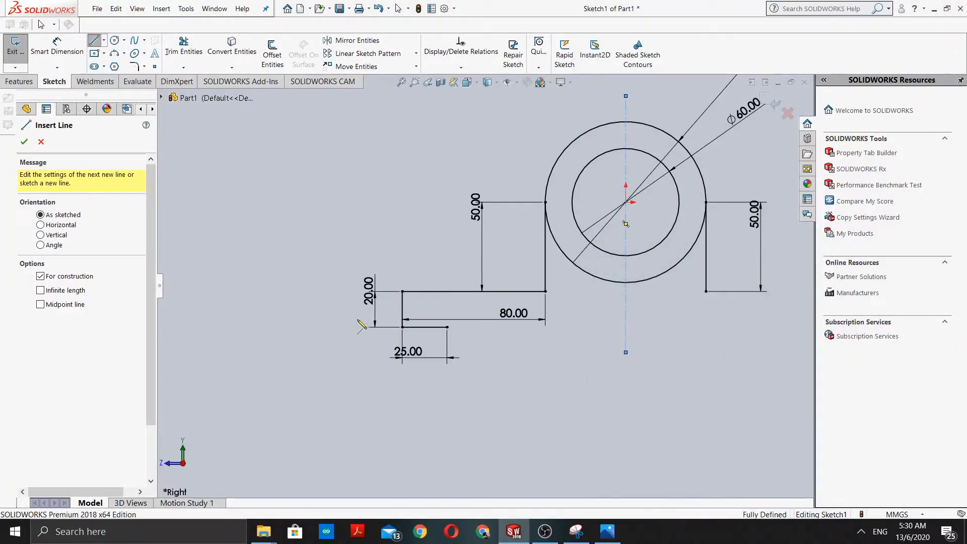
# Sketch a solid vertical line about 6 mm long upward from the inner end of the 25 mm line.
pyautogui.click(94, 41)
pyautogui.click(94, 41)
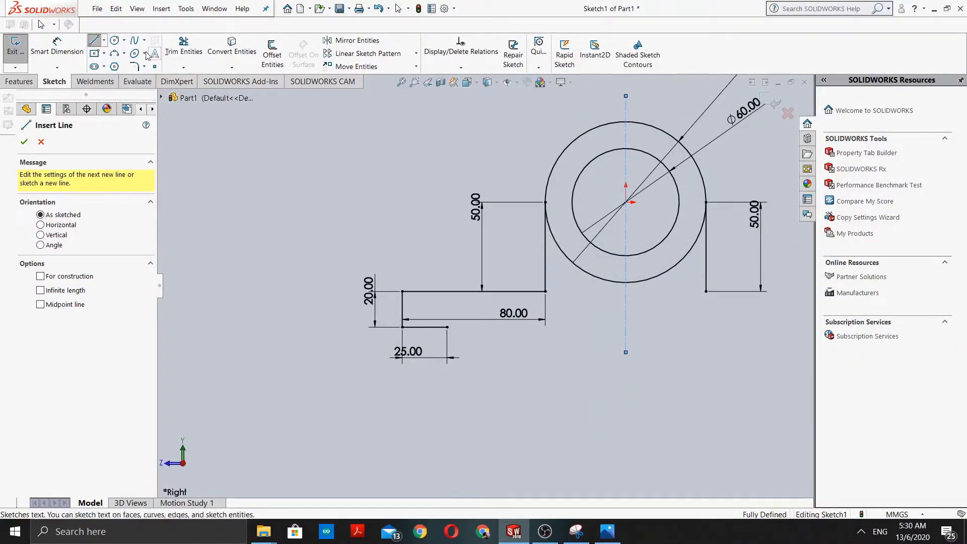
pyautogui.scroll(-3, 458, 337)
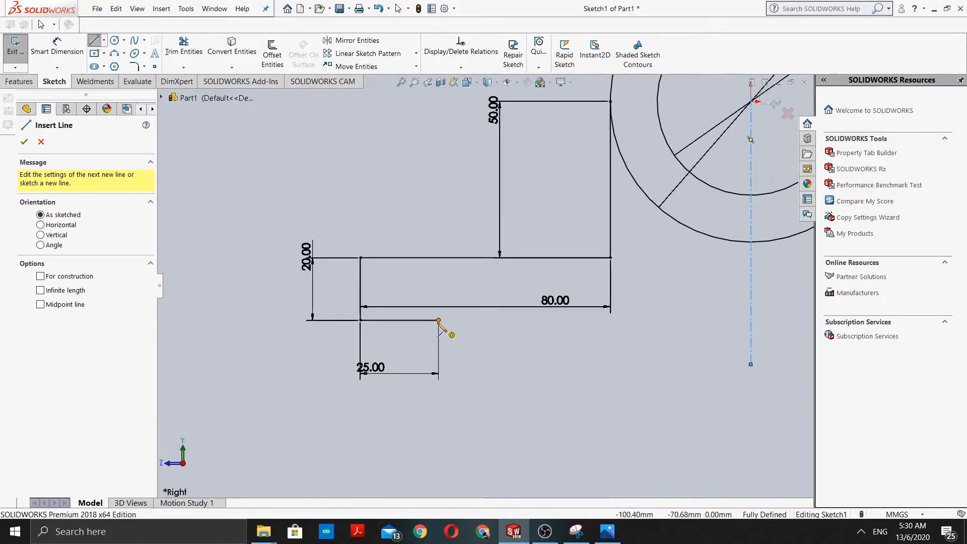
pyautogui.click(438, 320)
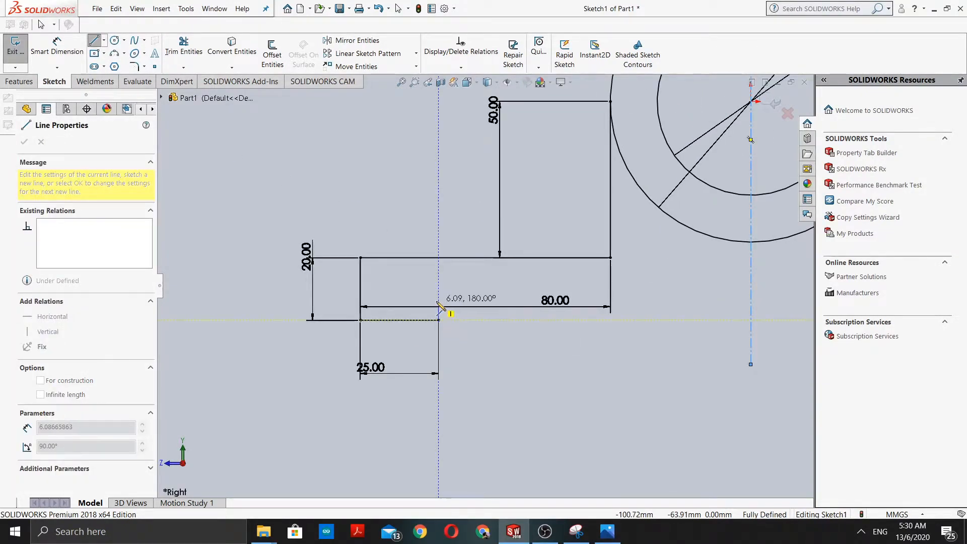
pyautogui.click(438, 302)
pyautogui.scroll(-5, 443, 307)
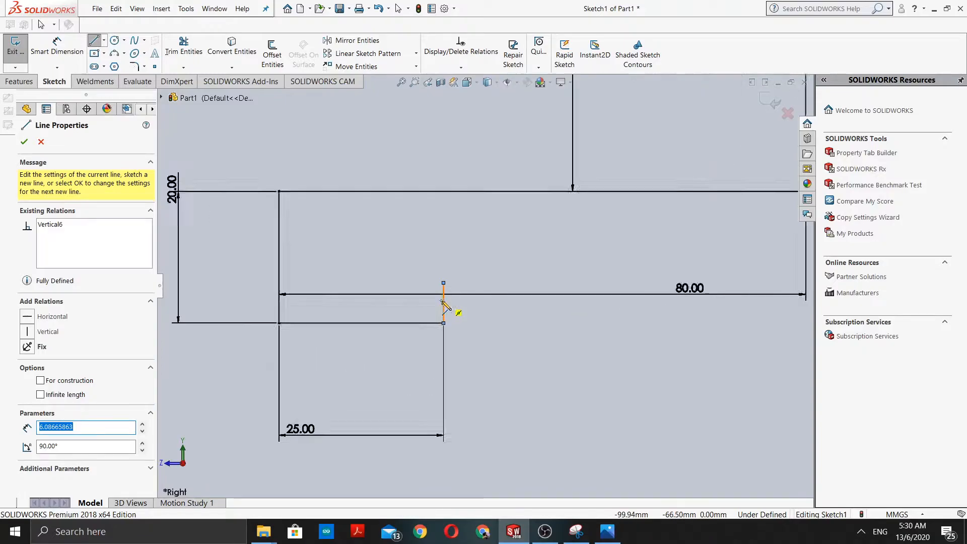
# Dimension the short vertical line at the inner end of the 25 mm foot between its endpoints as 3 mm.
pyautogui.click(57, 48)
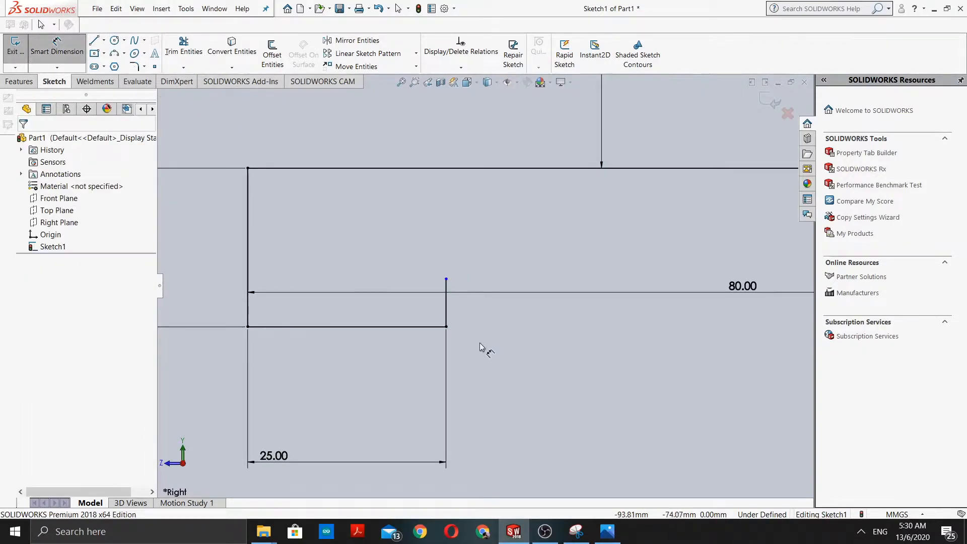
pyautogui.click(446, 327)
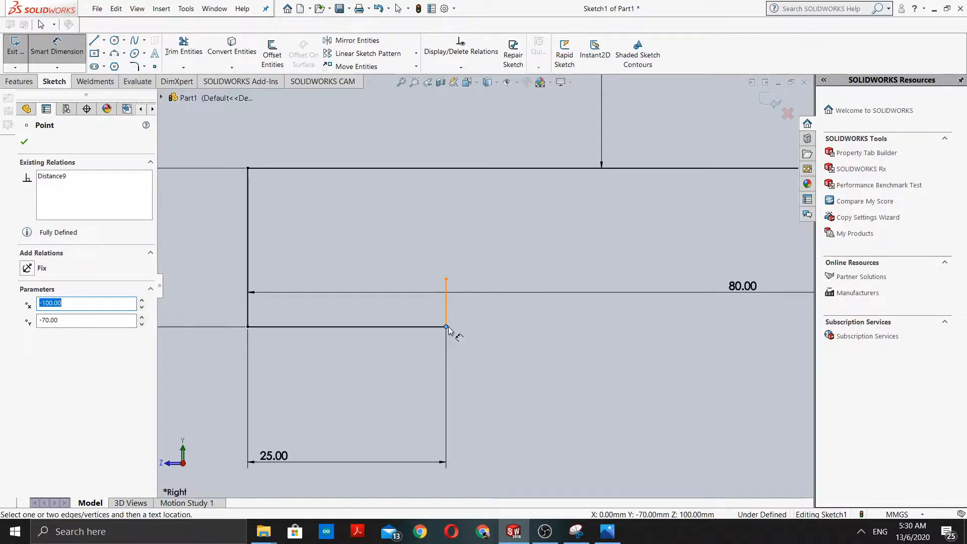
pyautogui.click(446, 302)
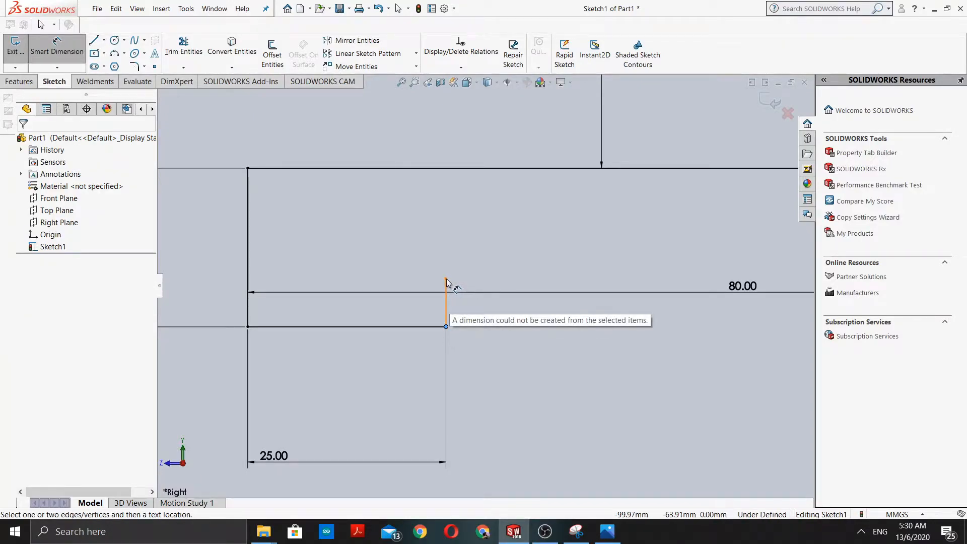
pyautogui.click(446, 280)
pyautogui.click(484, 299)
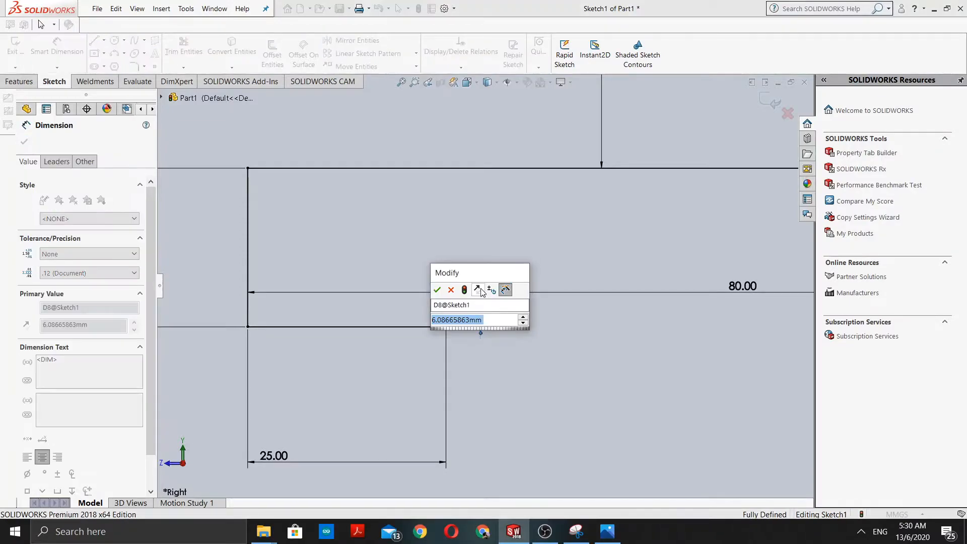
pyautogui.write('=')
pyautogui.write('3')
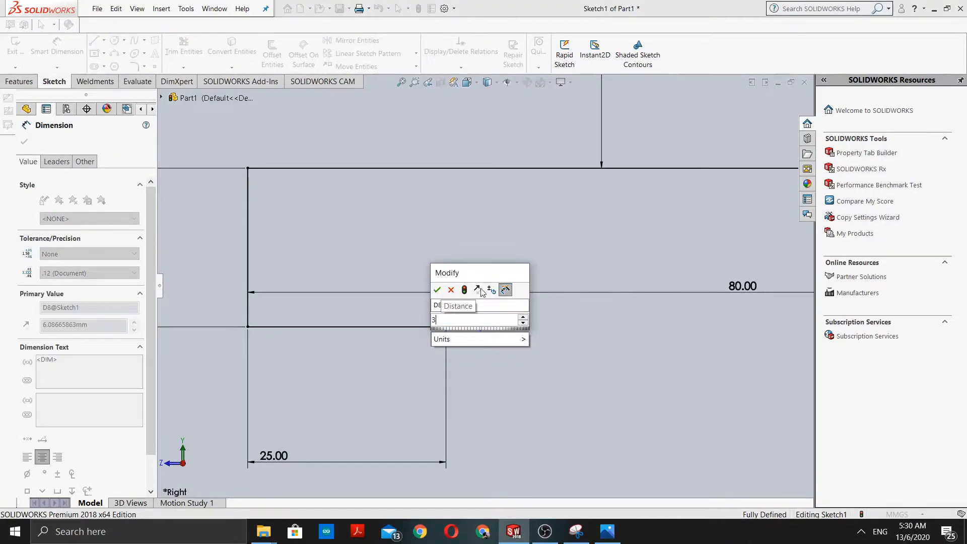
pyautogui.press('Return')
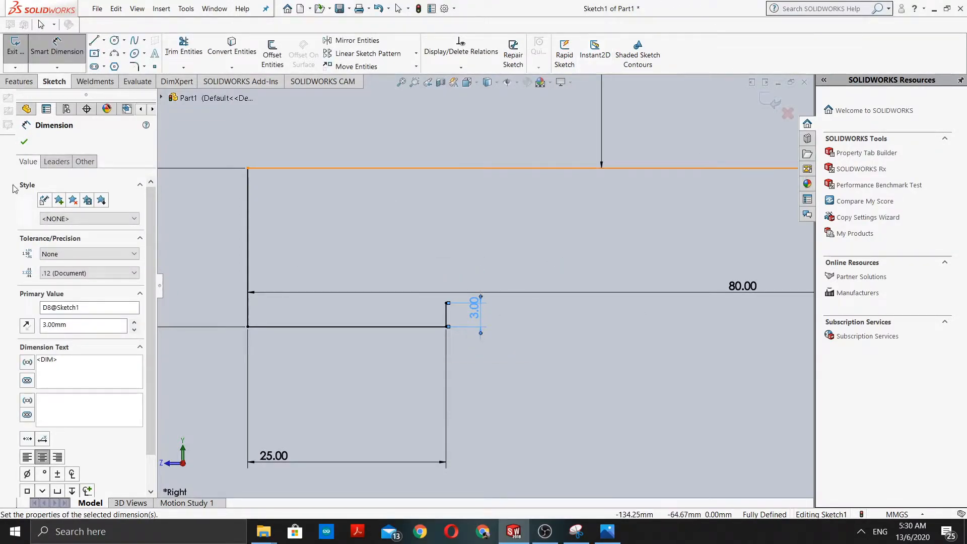
pyautogui.click(23, 140)
# Examine the reference drawing to see how the long bottom edge runs from the 3 mm step across the bracket's centre.
pyautogui.scroll(6, 522, 387)
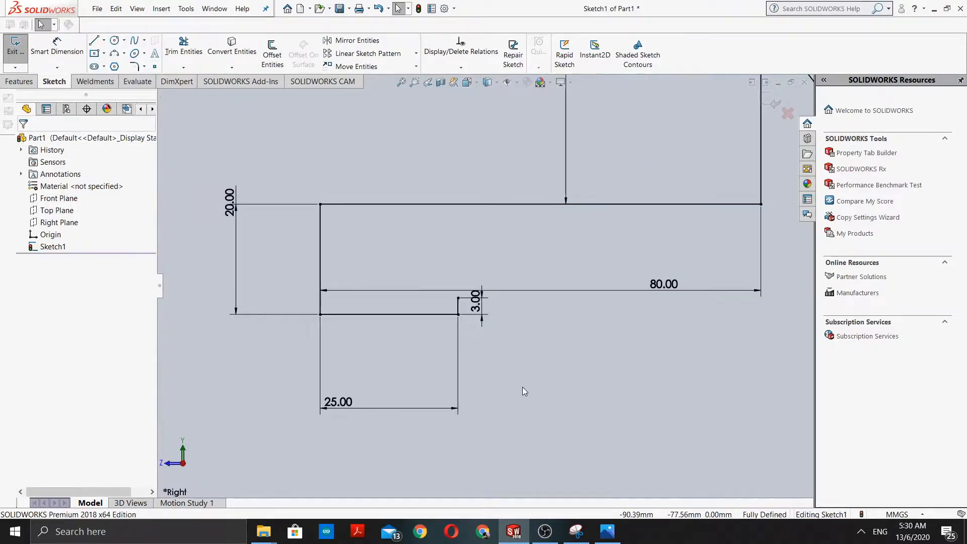
pyautogui.scroll(-2, 535, 414)
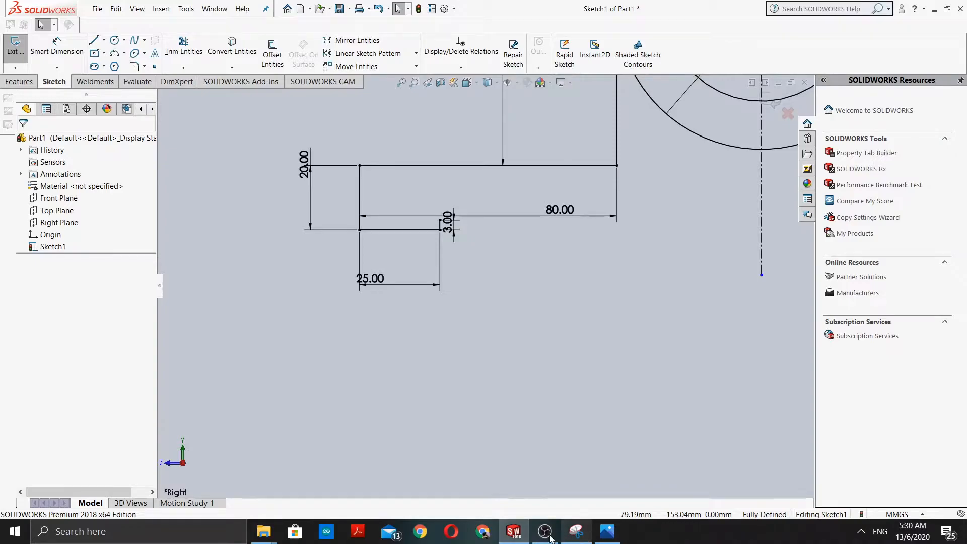
pyautogui.click(513, 531)
pyautogui.click(513, 531)
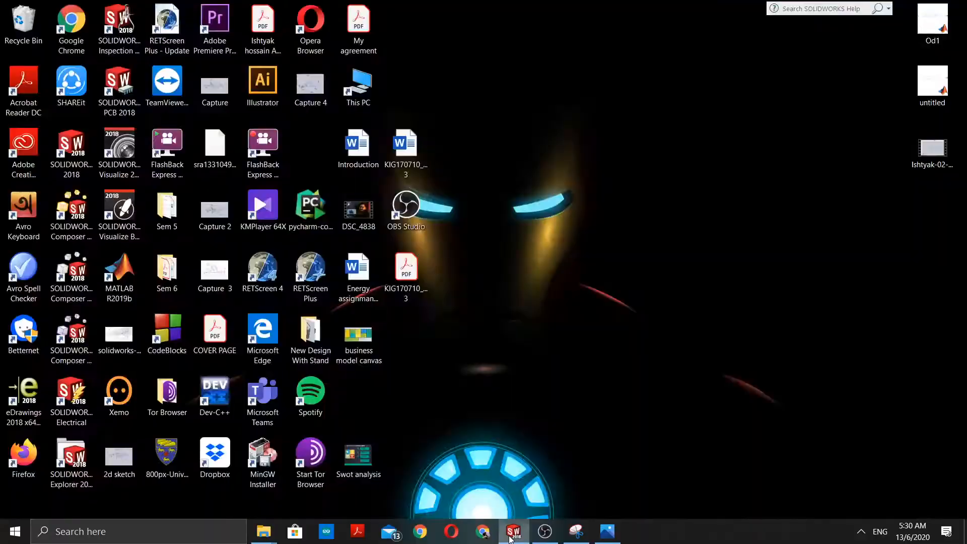
pyautogui.click(608, 531)
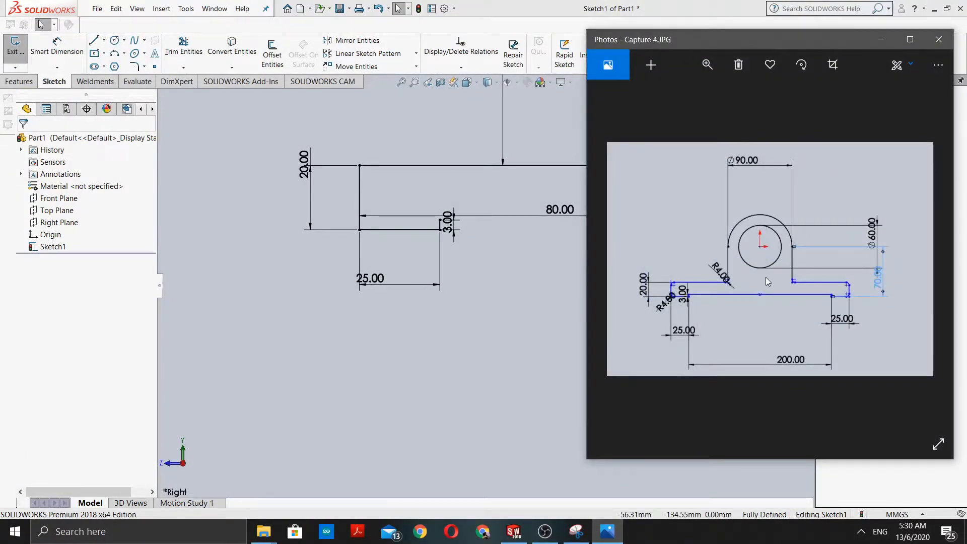
pyautogui.scroll(2, 765, 277)
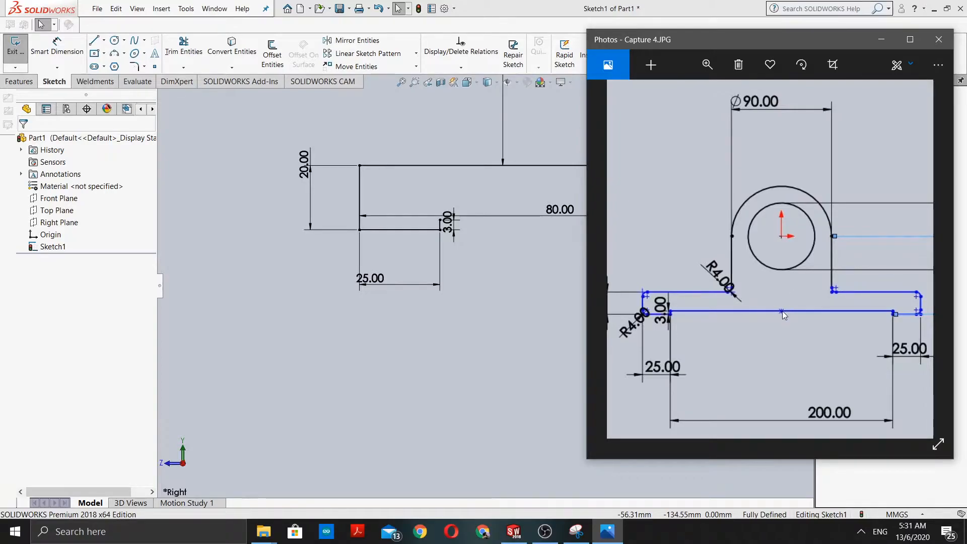
pyautogui.click(881, 40)
# Try to sketch a nearly horizontal line about 57 mm long from the upper end of the 3 mm line toward the centerline.
pyautogui.scroll(-1, 547, 231)
pyautogui.scroll(-2, 524, 204)
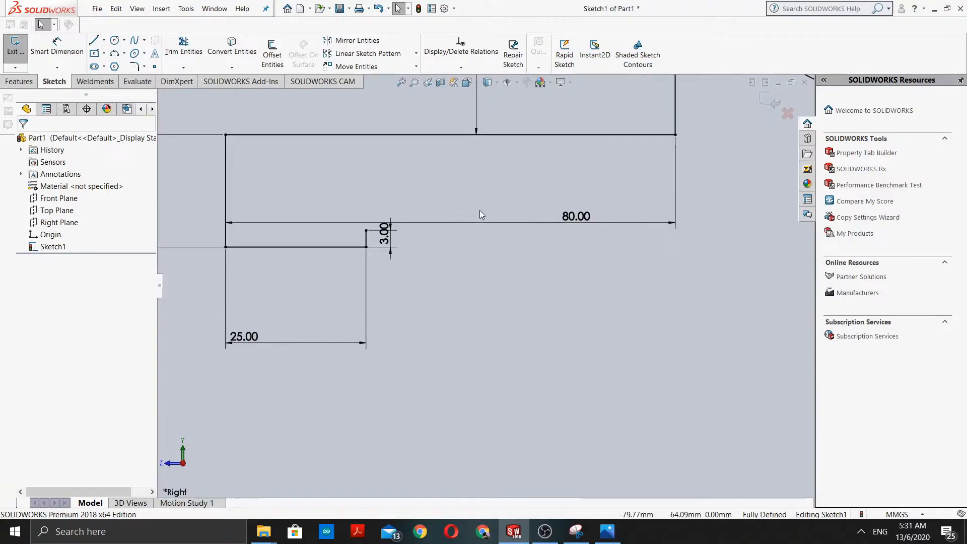
pyautogui.click(96, 41)
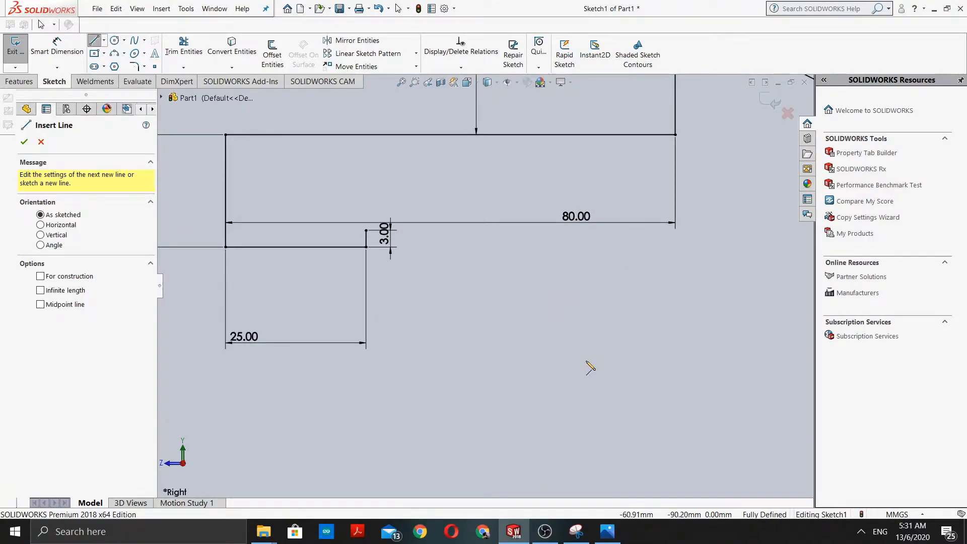
pyautogui.scroll(5, 587, 380)
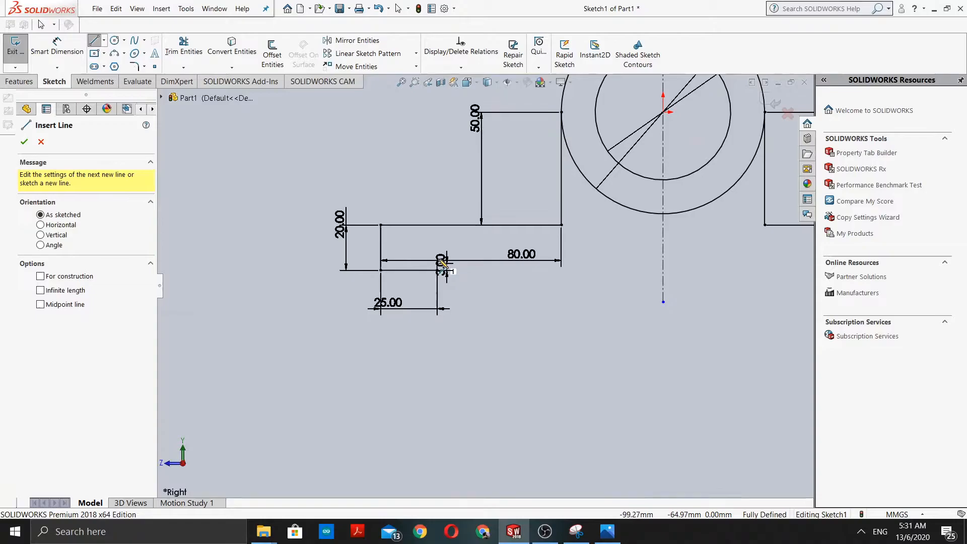
pyautogui.scroll(-3, 441, 263)
pyautogui.scroll(-2, 479, 298)
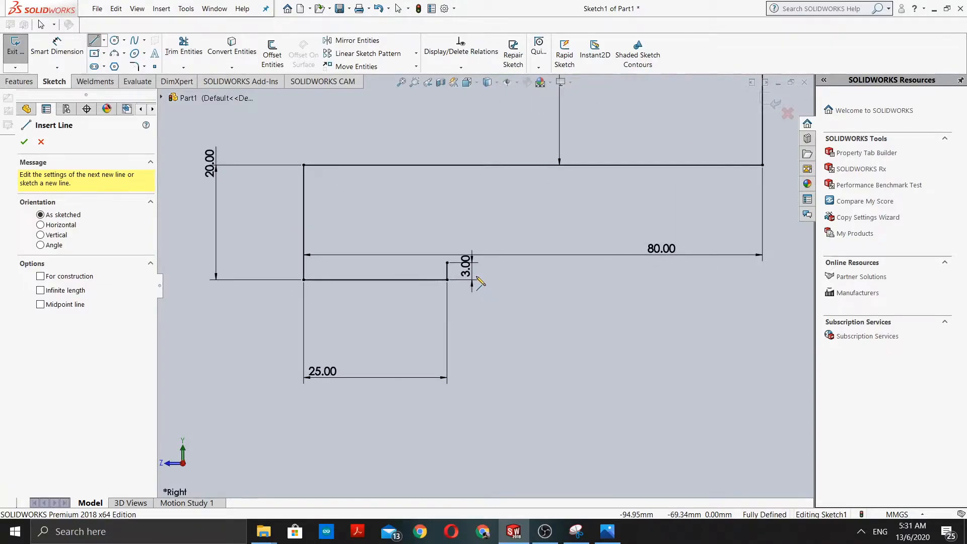
pyautogui.click(447, 262)
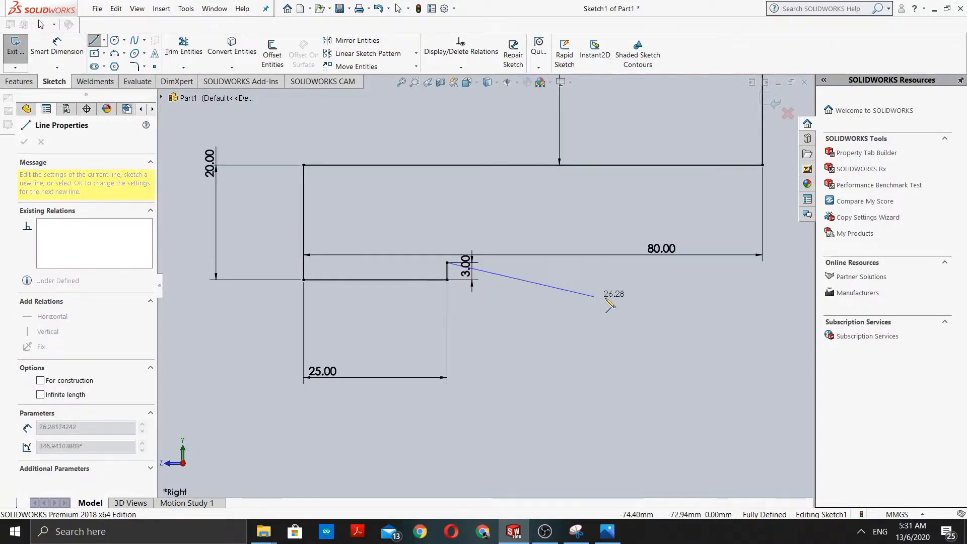
pyautogui.click(775, 265)
pyautogui.scroll(3, 756, 285)
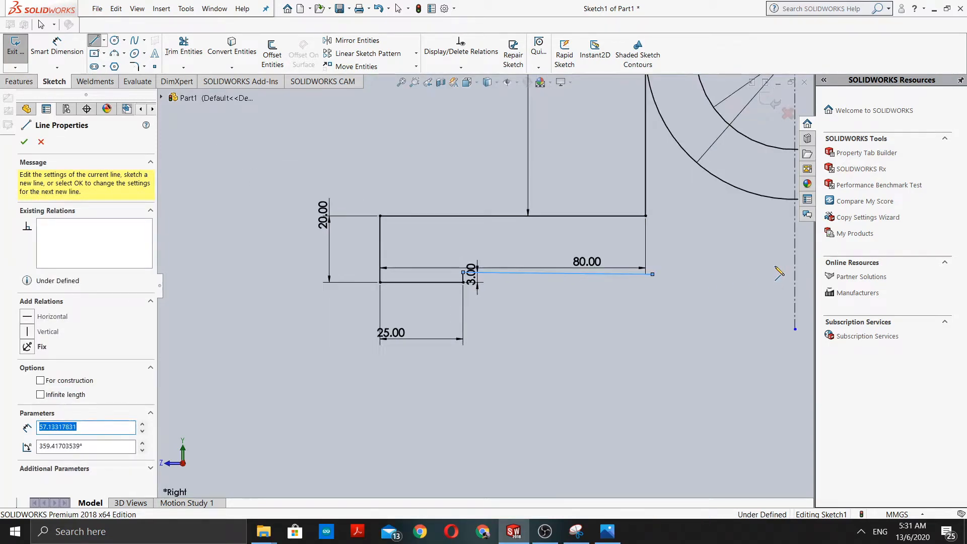
pyautogui.scroll(1, 756, 285)
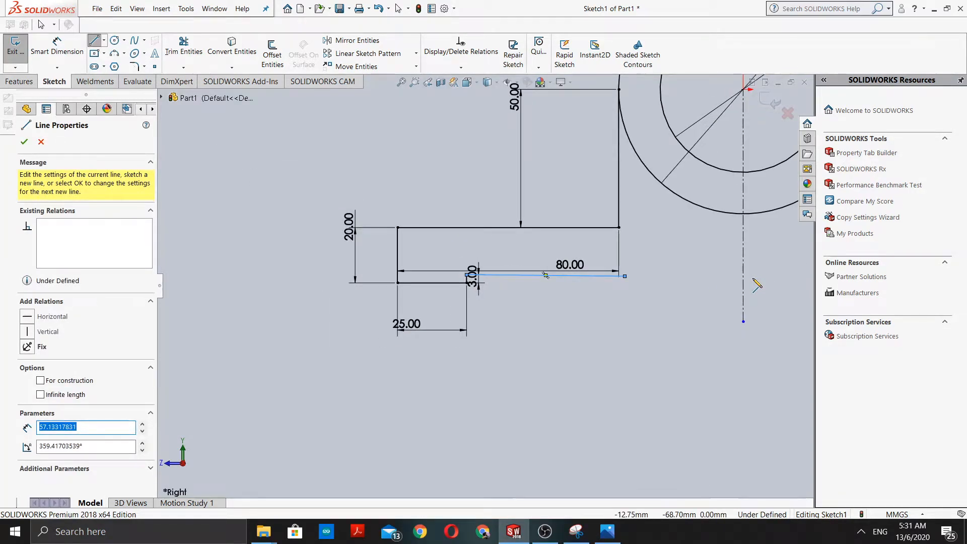
pyautogui.press('Escape')
# Move the 3 mm dimension to the outer side of its line, above the 25 mm foot.
pyautogui.click(49, 49)
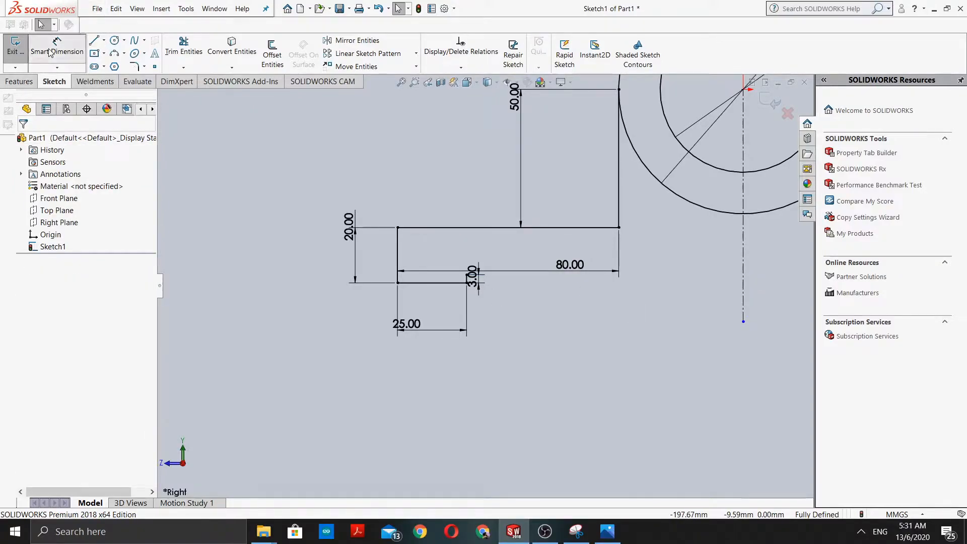
pyautogui.moveTo(472, 276); pyautogui.dragTo(403, 273)
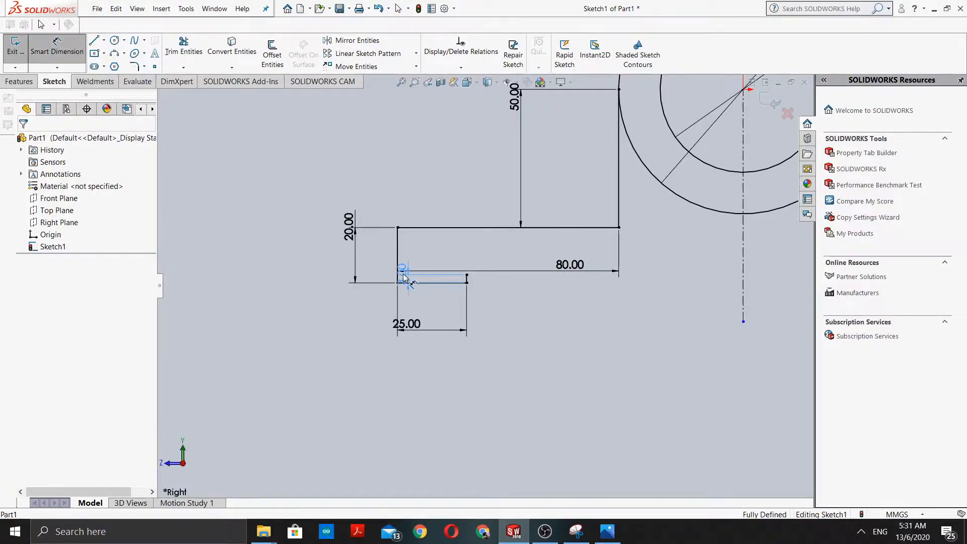
pyautogui.click(412, 276)
pyautogui.scroll(-2, 511, 289)
pyautogui.scroll(-1, 457, 295)
pyautogui.scroll(3, 536, 283)
pyautogui.scroll(-1, 704, 300)
pyautogui.scroll(1, 703, 297)
pyautogui.scroll(-1, 703, 297)
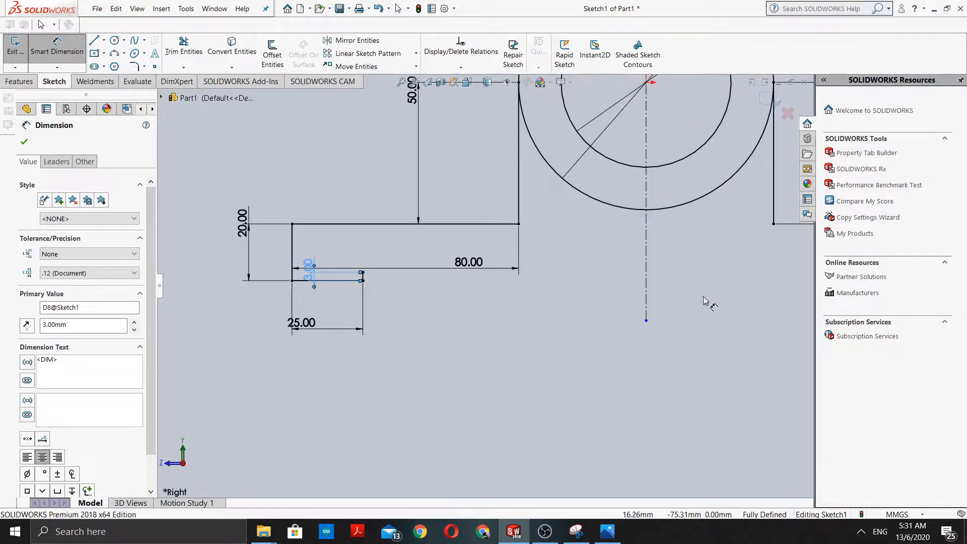
# Sketch a horizontal line 100 mm long from the vertical centerline to the upper end of the 3 mm line.
pyautogui.click(96, 43)
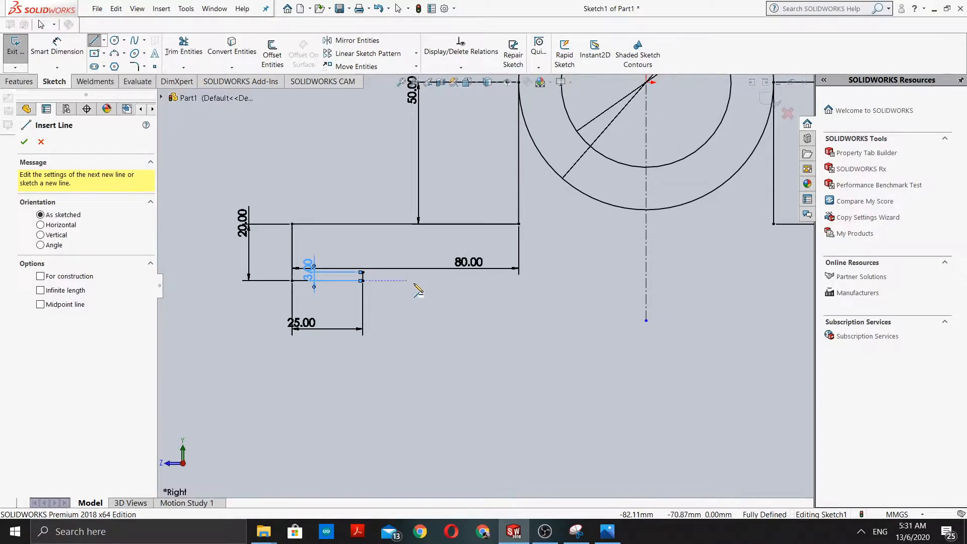
pyautogui.click(646, 273)
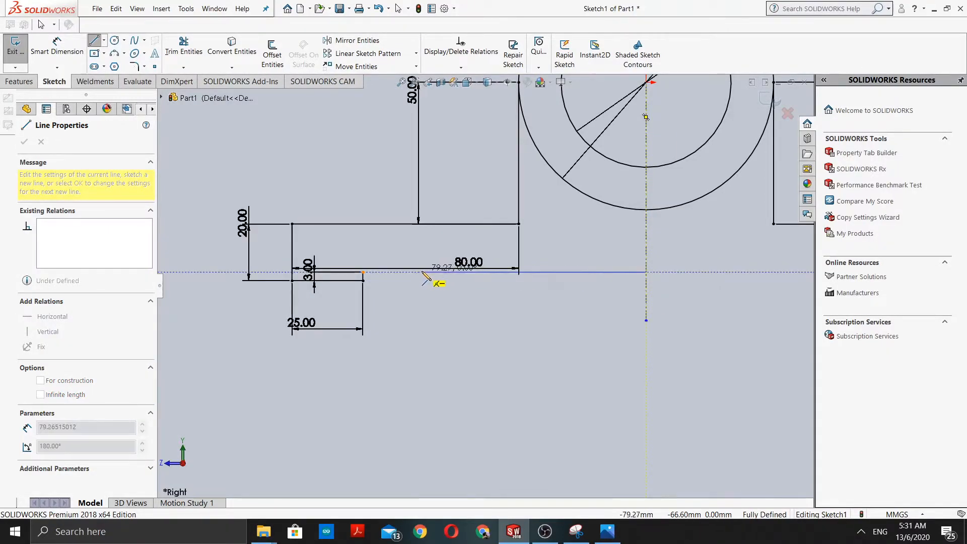
pyautogui.click(363, 273)
pyautogui.scroll(5, 451, 402)
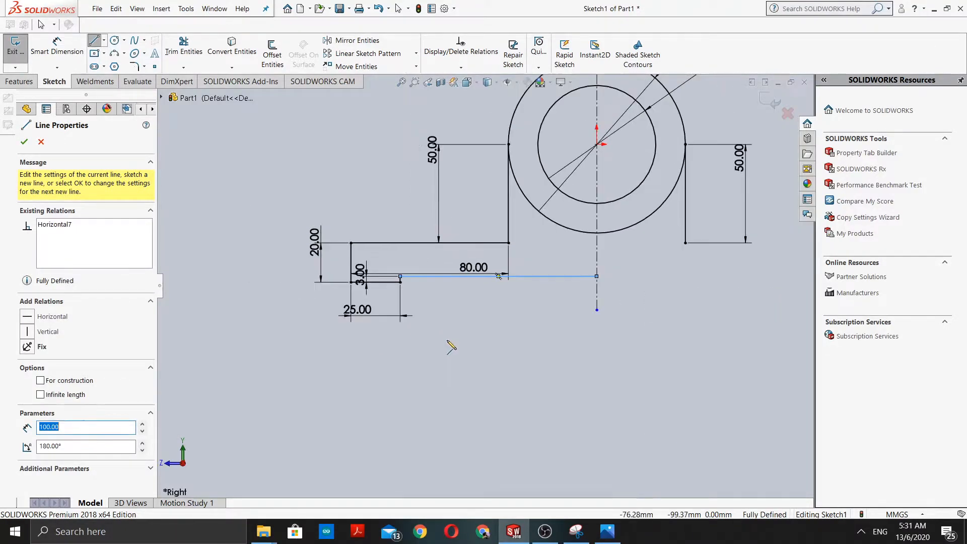
pyautogui.click(23, 142)
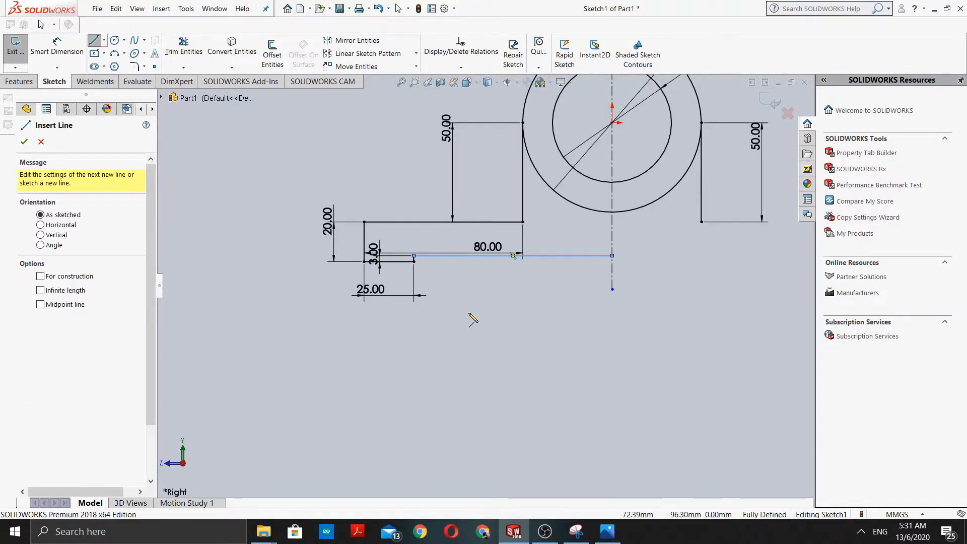
pyautogui.scroll(2, 458, 305)
pyautogui.scroll(-3, 463, 304)
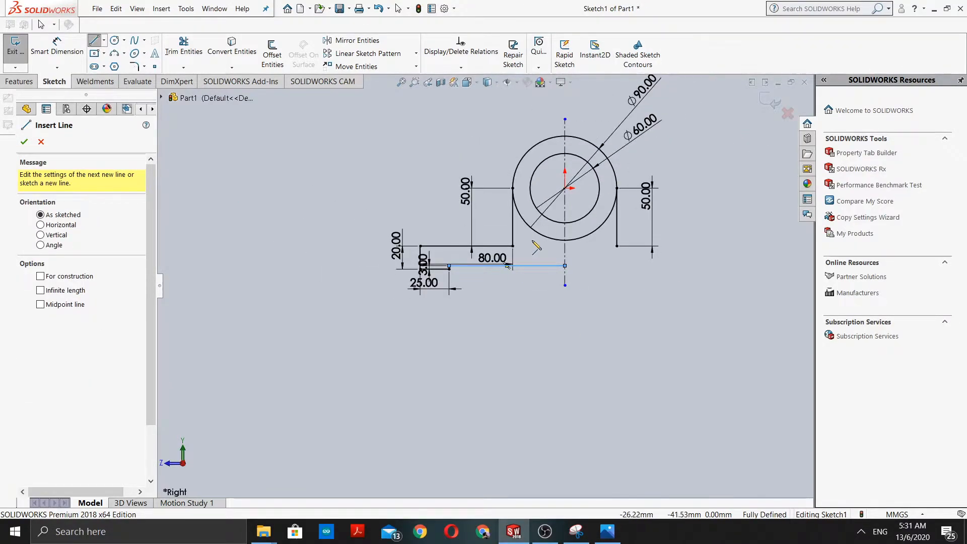
pyautogui.scroll(1, 518, 263)
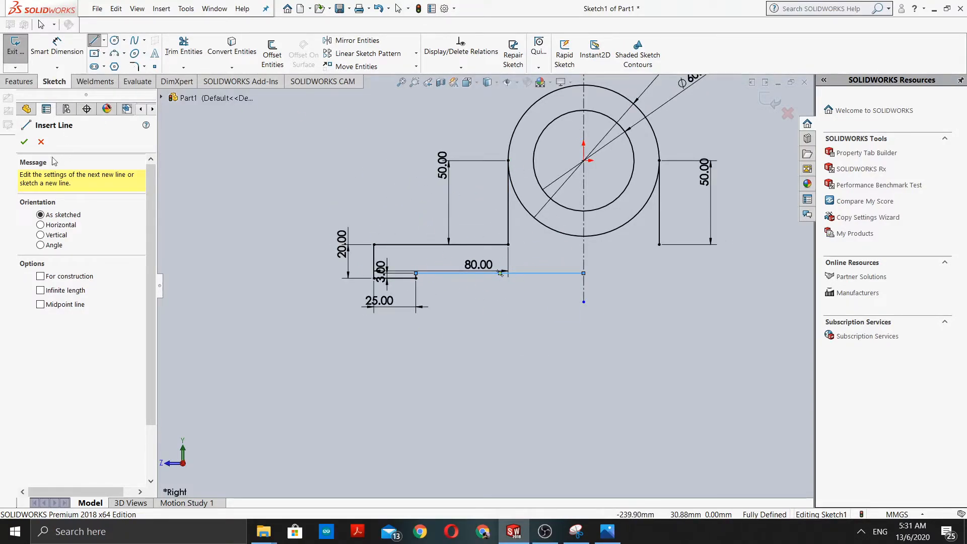
pyautogui.press('Escape')
pyautogui.scroll(2, 548, 263)
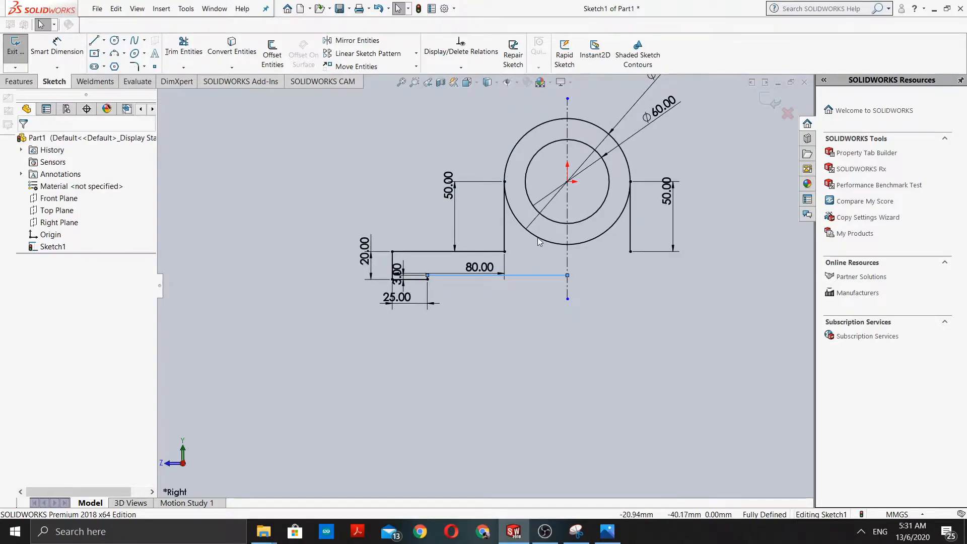
pyautogui.scroll(-2, 549, 263)
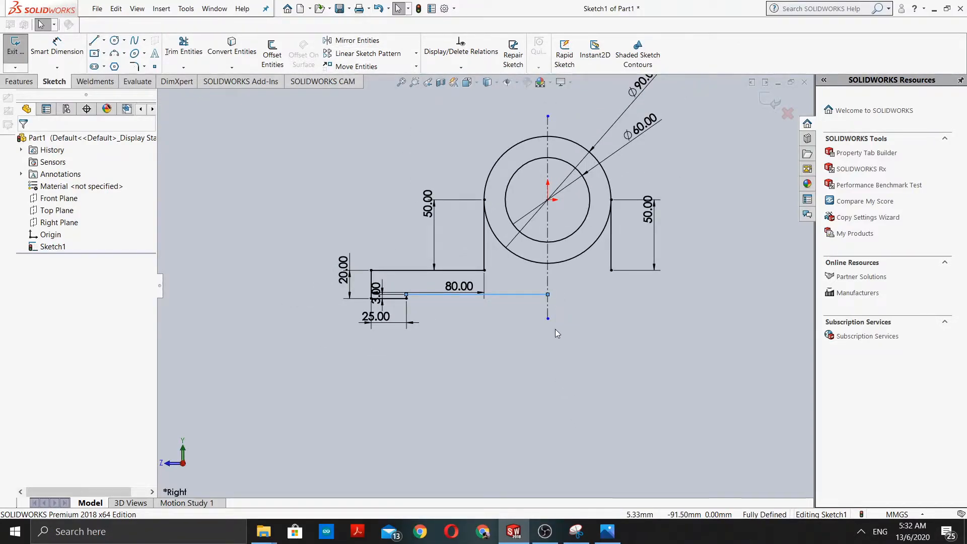
pyautogui.press('l')
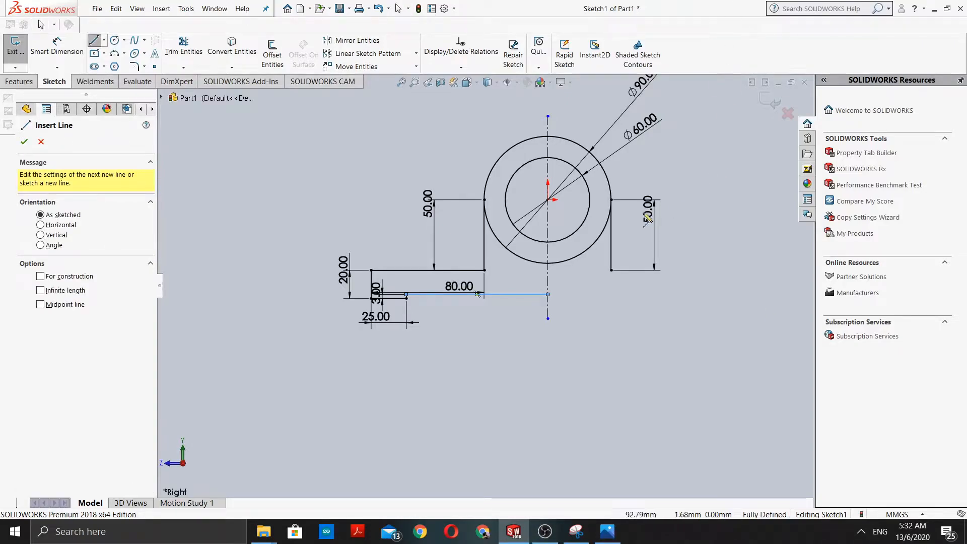
pyautogui.scroll(3, 456, 307)
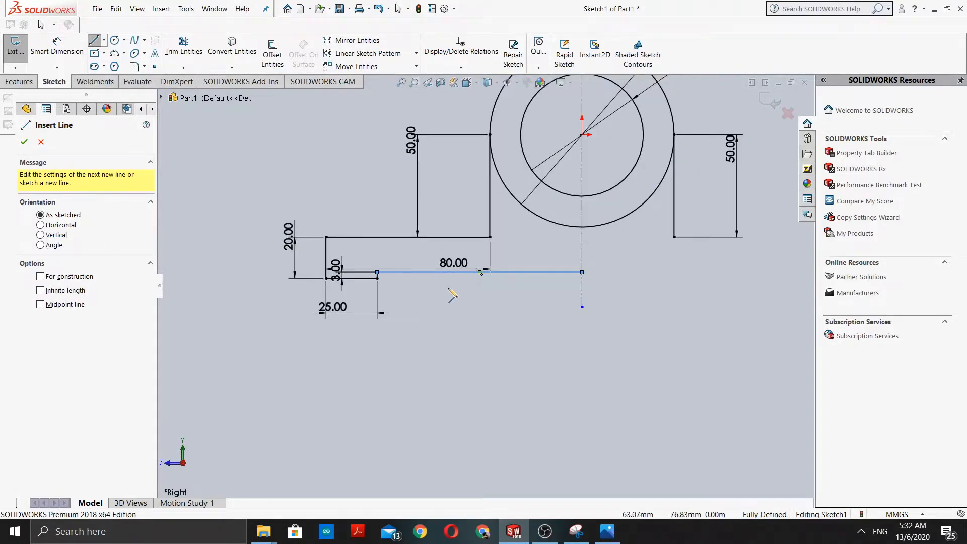
pyautogui.press('Escape')
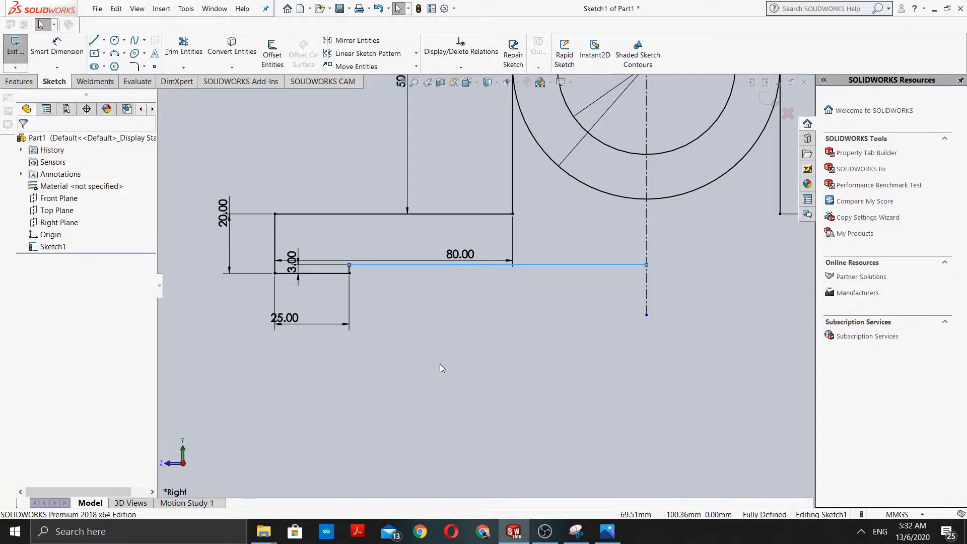
pyautogui.scroll(2, 442, 342)
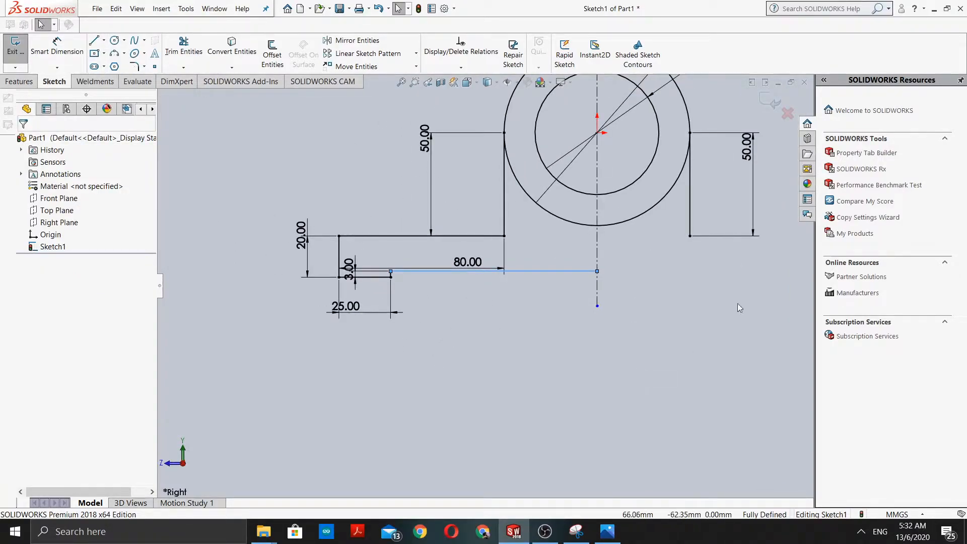
pyautogui.scroll(2, 382, 132)
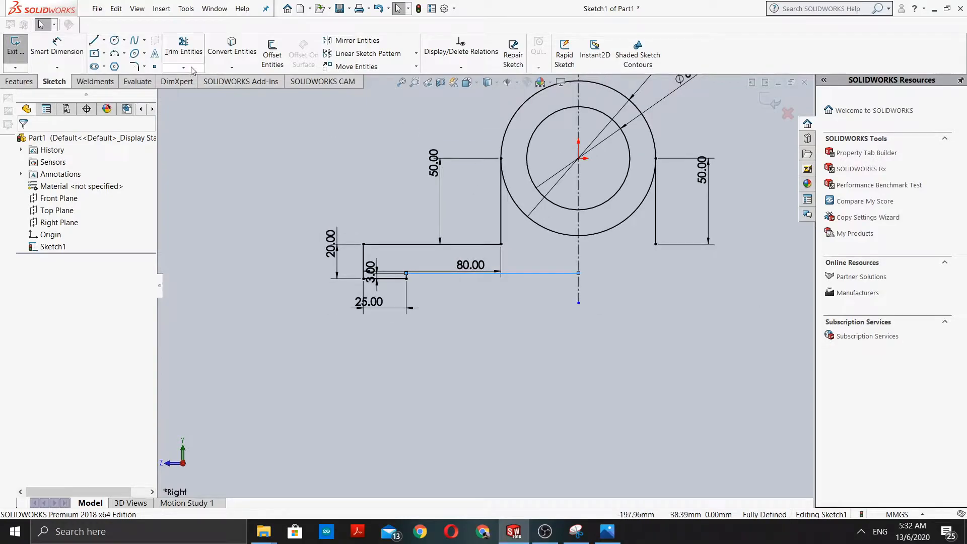
pyautogui.scroll(1, 454, 178)
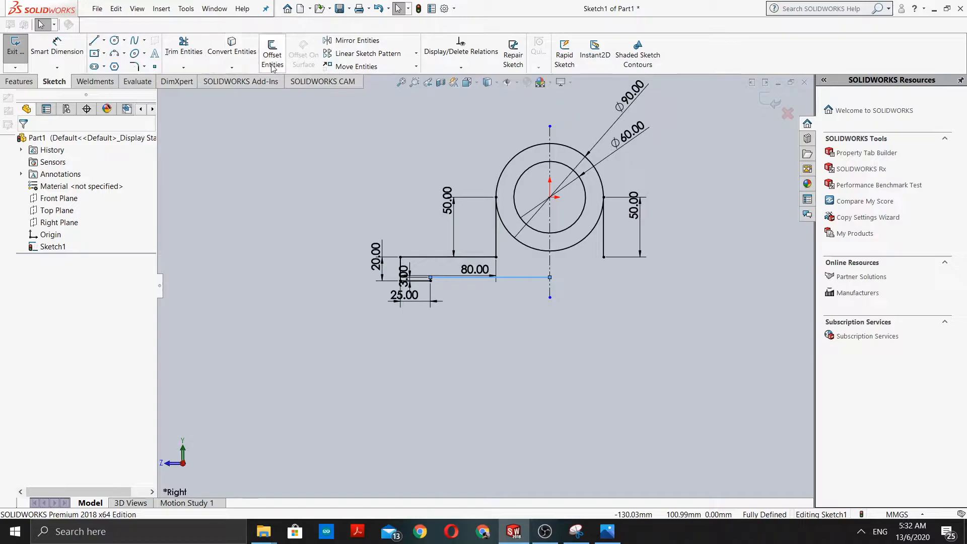
# Try to mirror the 100, 3, 25, 20 and 80 mm base lines about the vertical centerline, keeping the originals.
pyautogui.click(355, 40)
pyautogui.scroll(-2, 483, 251)
pyautogui.scroll(-1, 499, 254)
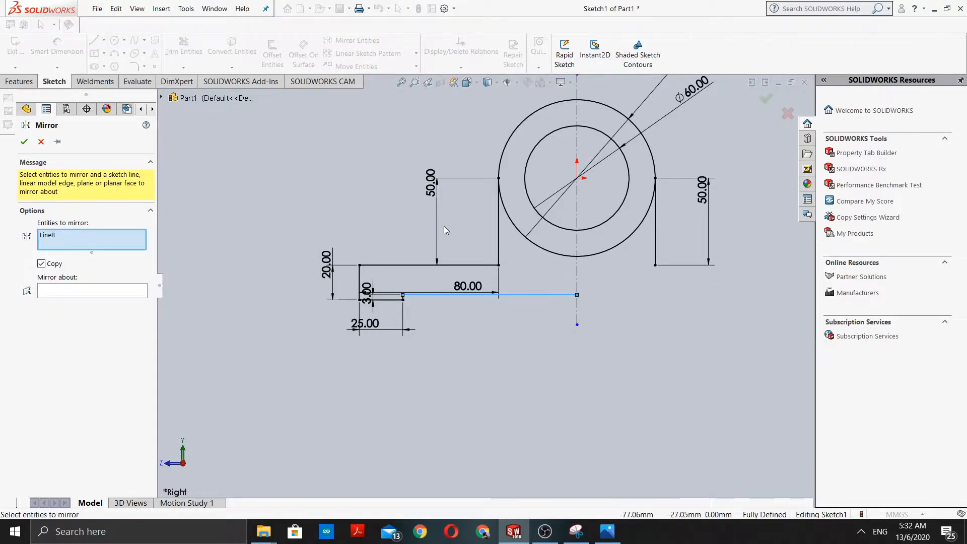
pyautogui.scroll(-3, 445, 306)
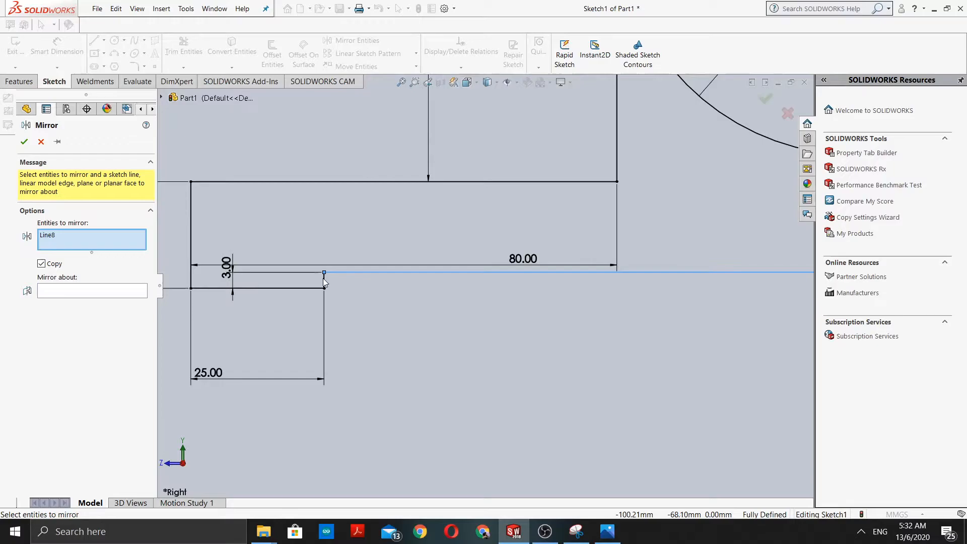
pyautogui.click(323, 282)
pyautogui.scroll(2, 349, 318)
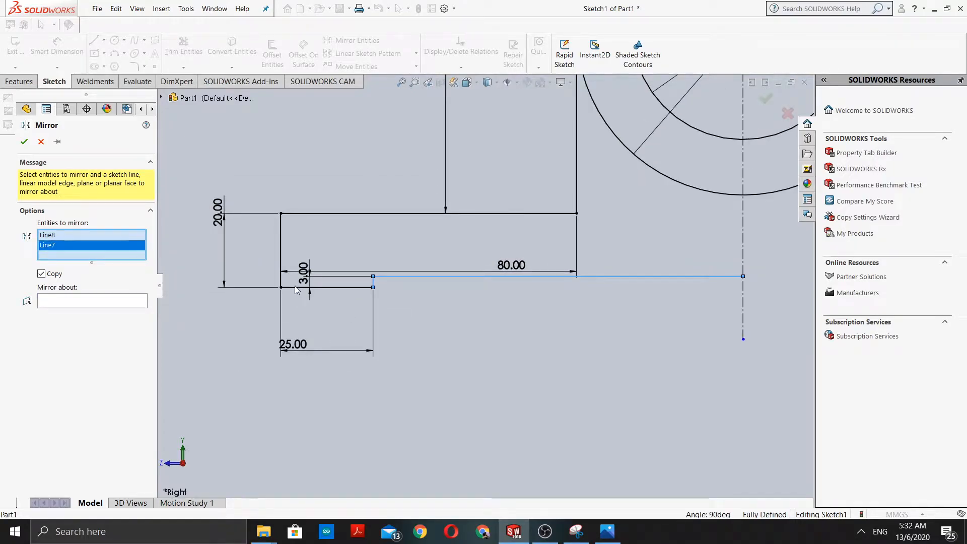
pyautogui.click(297, 288)
pyautogui.scroll(-2, 267, 234)
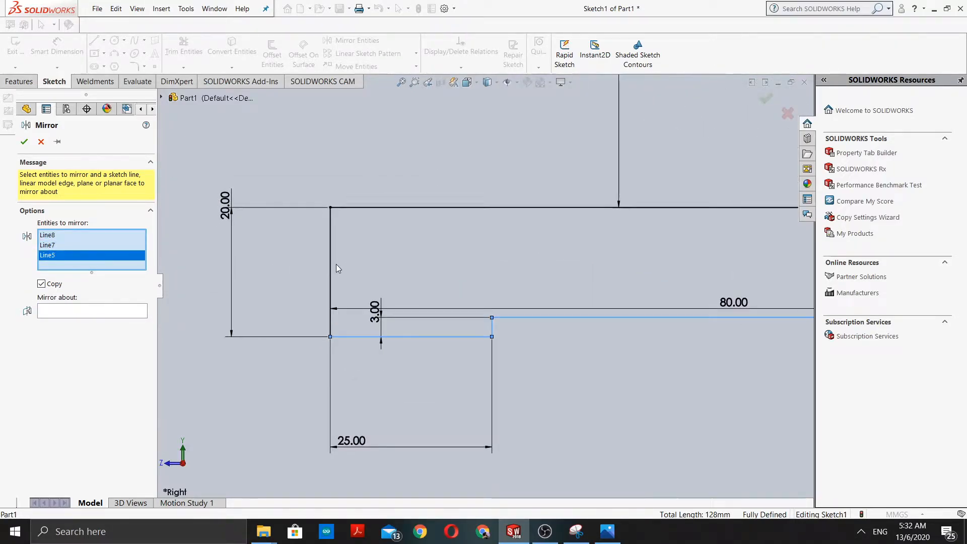
pyautogui.click(331, 262)
pyautogui.scroll(3, 405, 276)
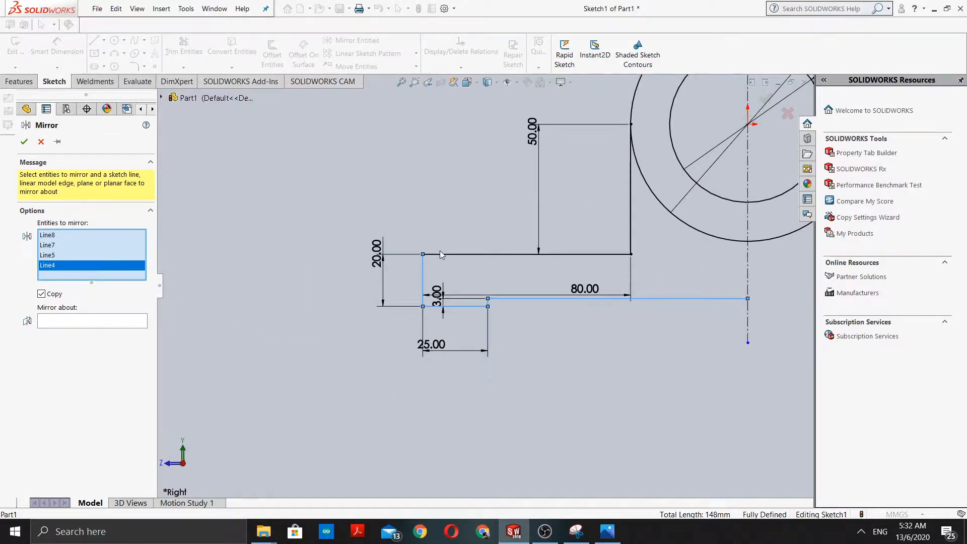
pyautogui.click(457, 253)
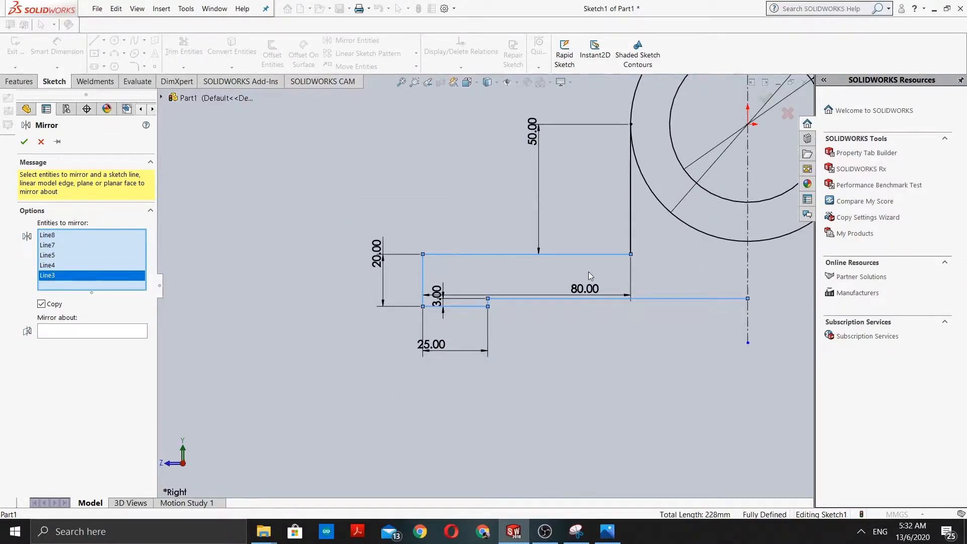
pyautogui.scroll(-3, 587, 273)
pyautogui.scroll(2, 571, 283)
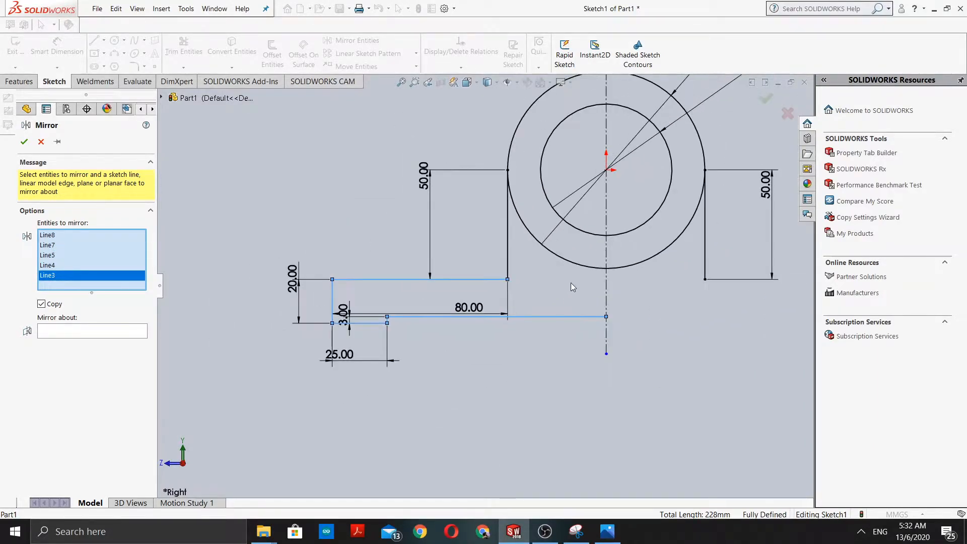
pyautogui.scroll(1, 570, 282)
pyautogui.scroll(-1, 568, 284)
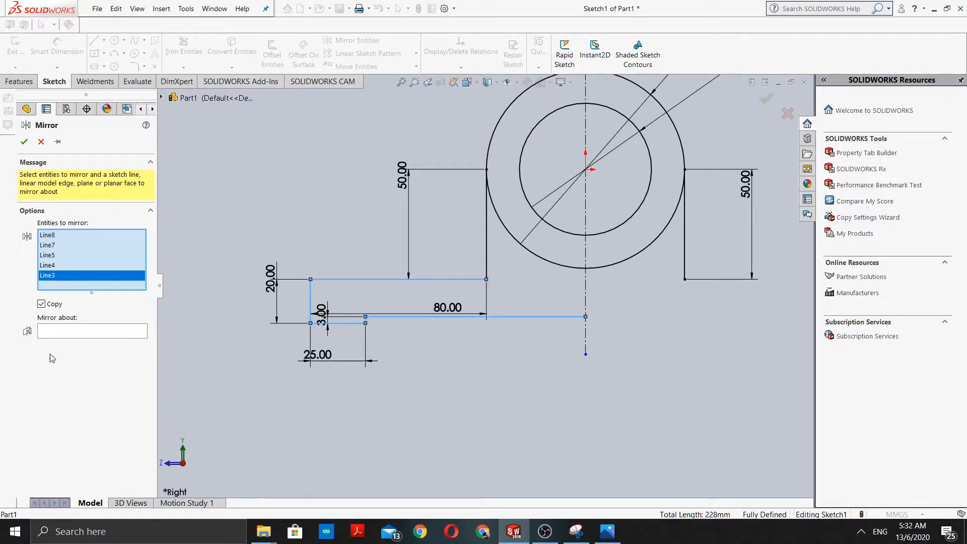
pyautogui.click(67, 332)
pyautogui.scroll(-2, 590, 291)
pyautogui.scroll(-1, 591, 291)
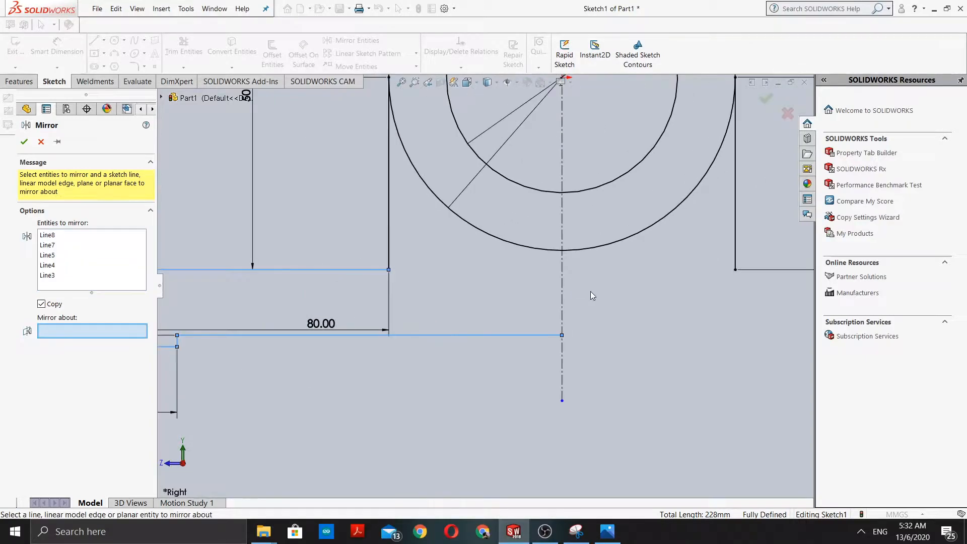
pyautogui.click(561, 288)
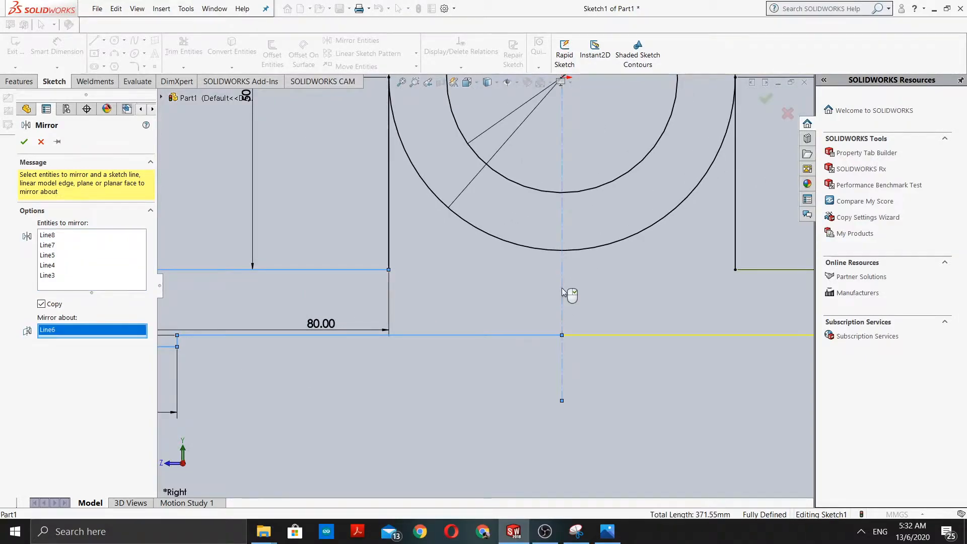
pyautogui.scroll(3, 617, 355)
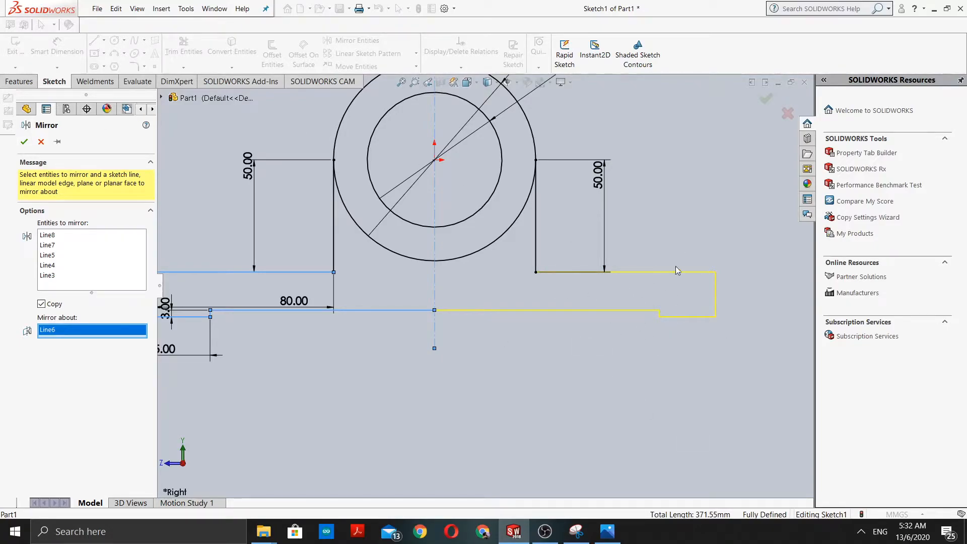
pyautogui.click(24, 142)
# Examine the mirrored sketch to find which dimensions and relations around the outer circle and vertical sides conflict.
pyautogui.scroll(2, 549, 315)
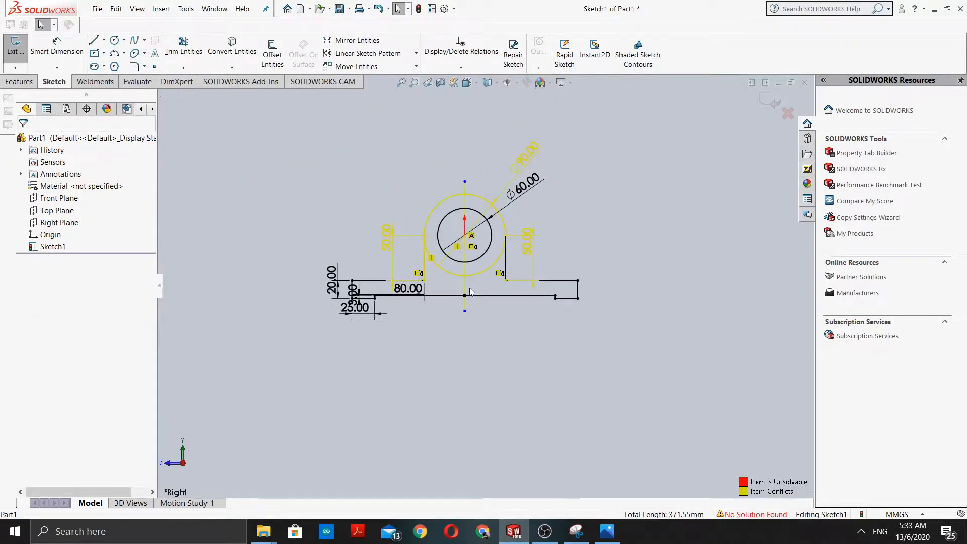
pyautogui.scroll(-3, 471, 292)
pyautogui.scroll(1, 471, 292)
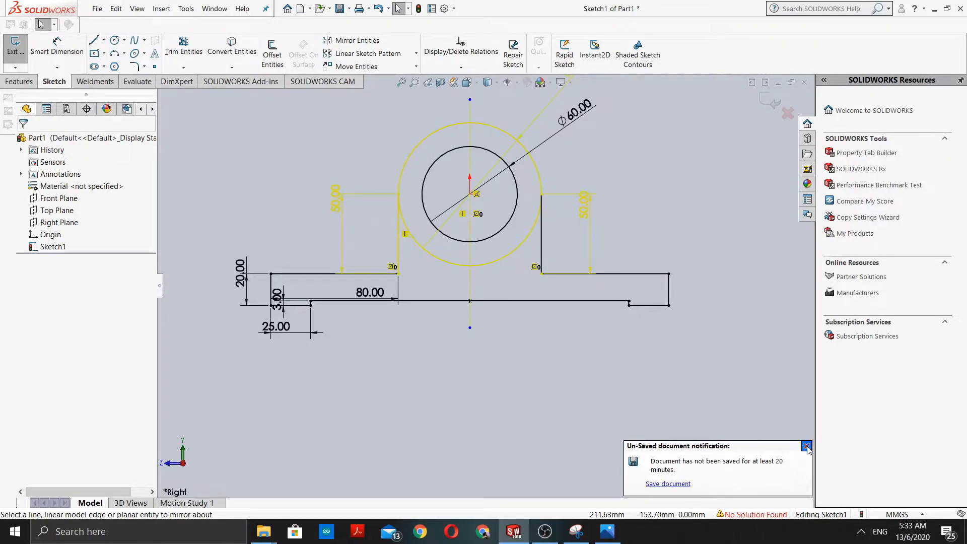
pyautogui.scroll(3, 726, 410)
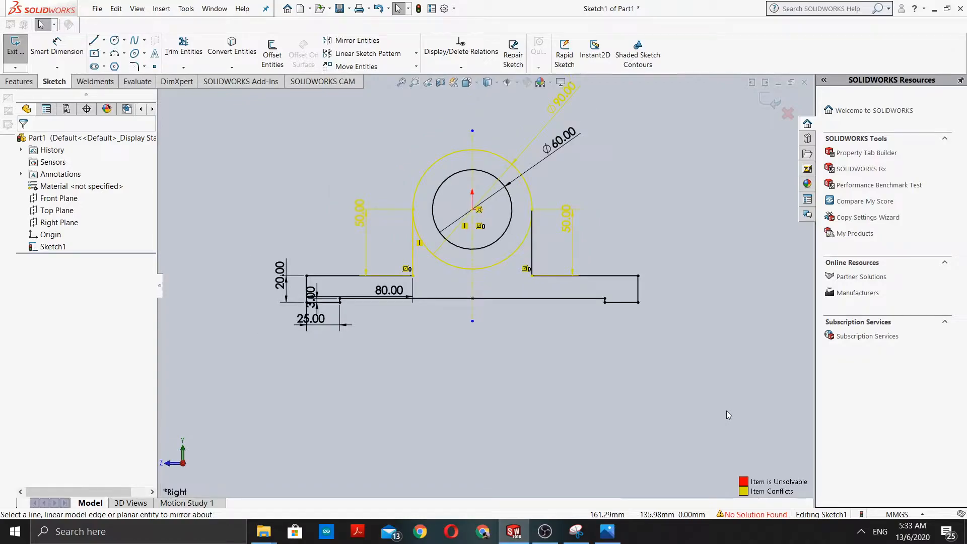
pyautogui.scroll(-3, 509, 343)
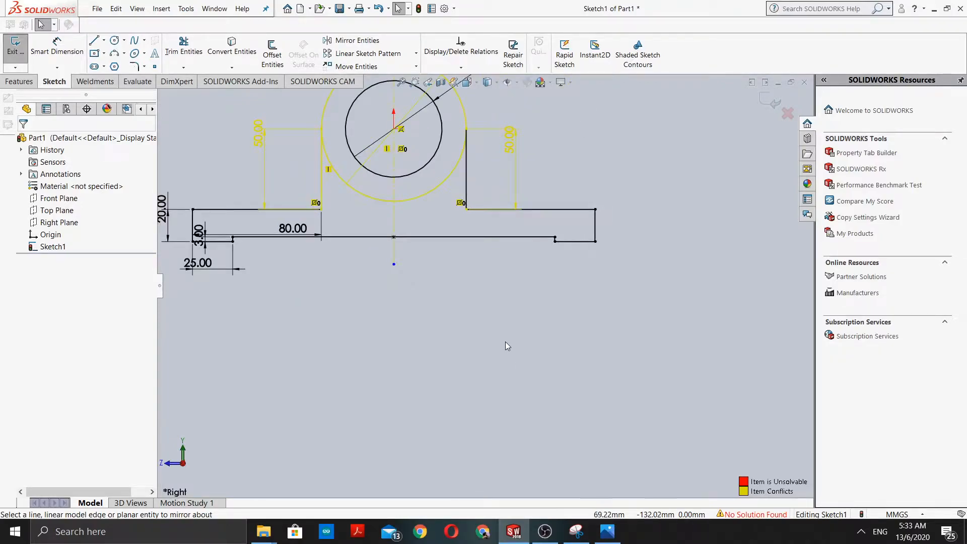
pyautogui.scroll(3, 506, 341)
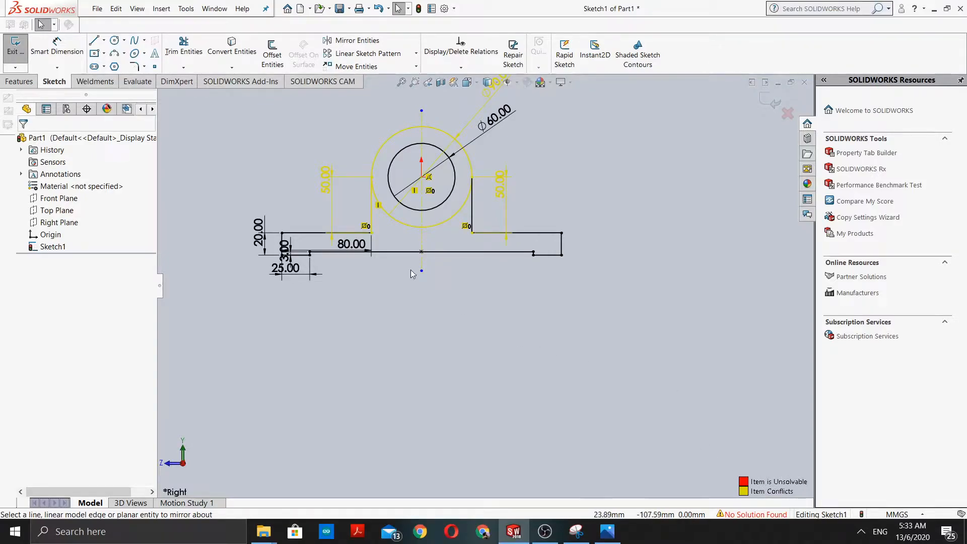
pyautogui.scroll(-3, 402, 263)
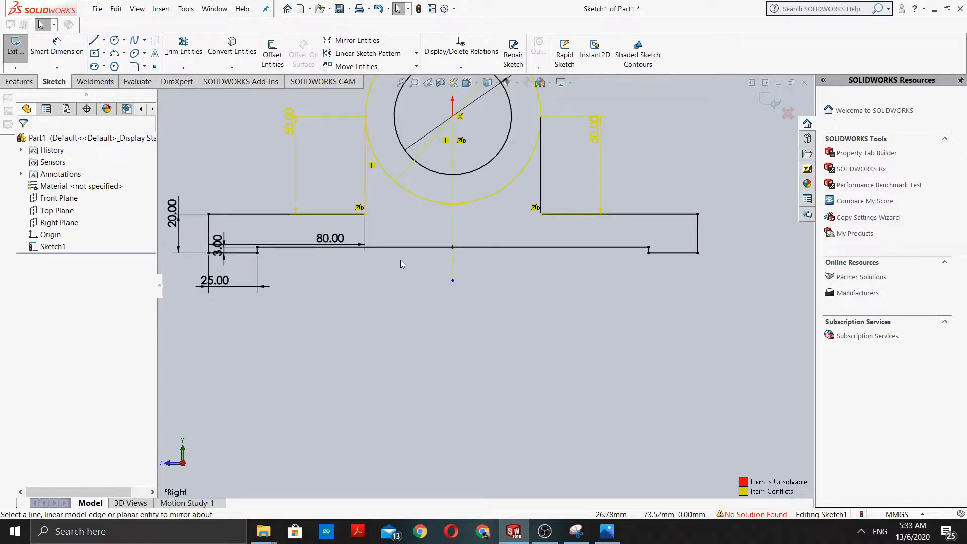
pyautogui.scroll(2, 400, 262)
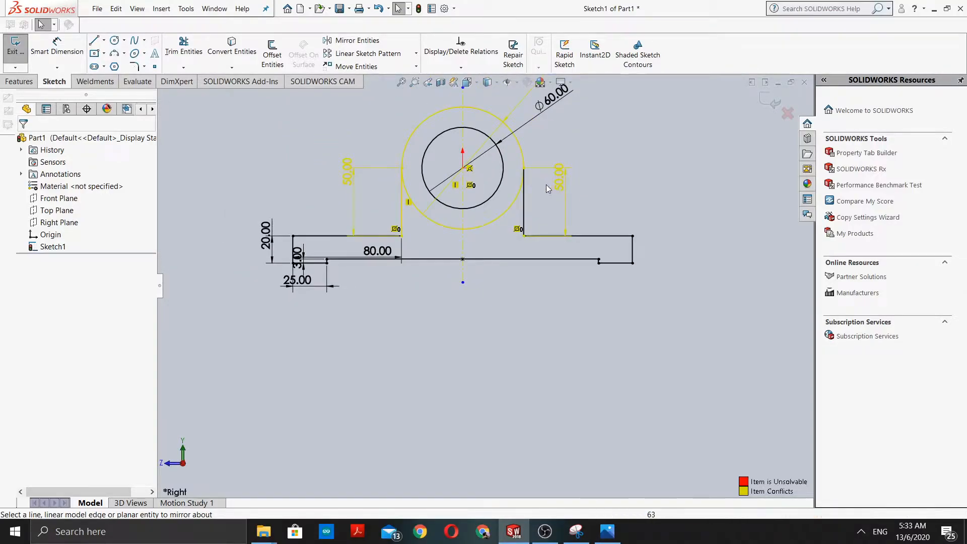
# Undo the mirror of the base lines.
pyautogui.hotkey('ctrl', 'z')
pyautogui.scroll(-3, 548, 259)
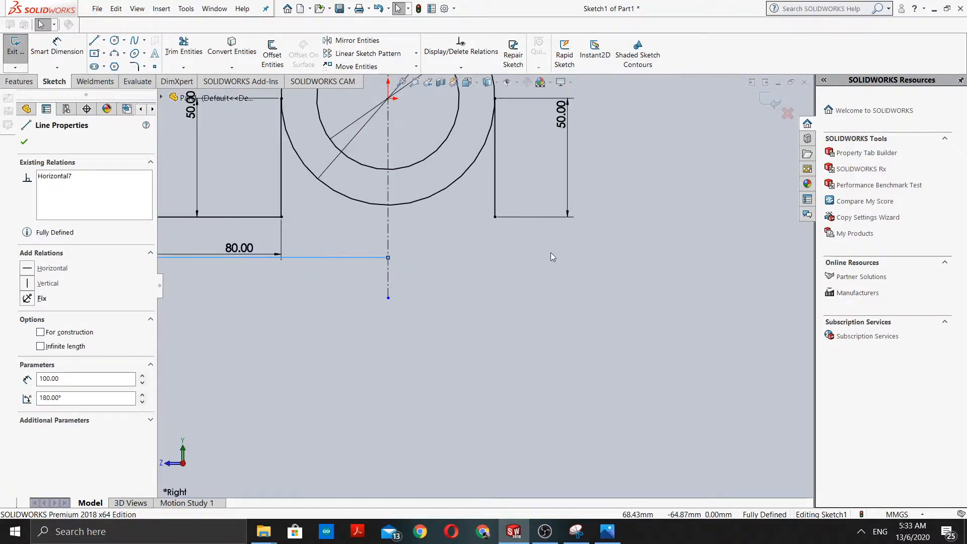
pyautogui.scroll(4, 551, 253)
pyautogui.scroll(-3, 412, 279)
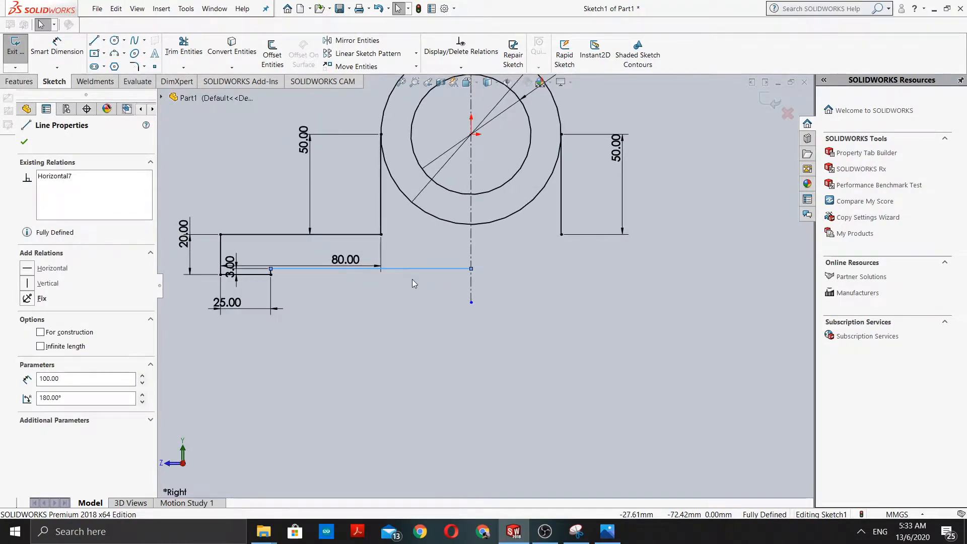
pyautogui.scroll(3, 411, 278)
# Pull the 50 mm dimension of the right-hand vertical line away from the sketch and delete it.
pyautogui.moveTo(559, 208); pyautogui.dragTo(673, 204)
pyautogui.click(672, 204)
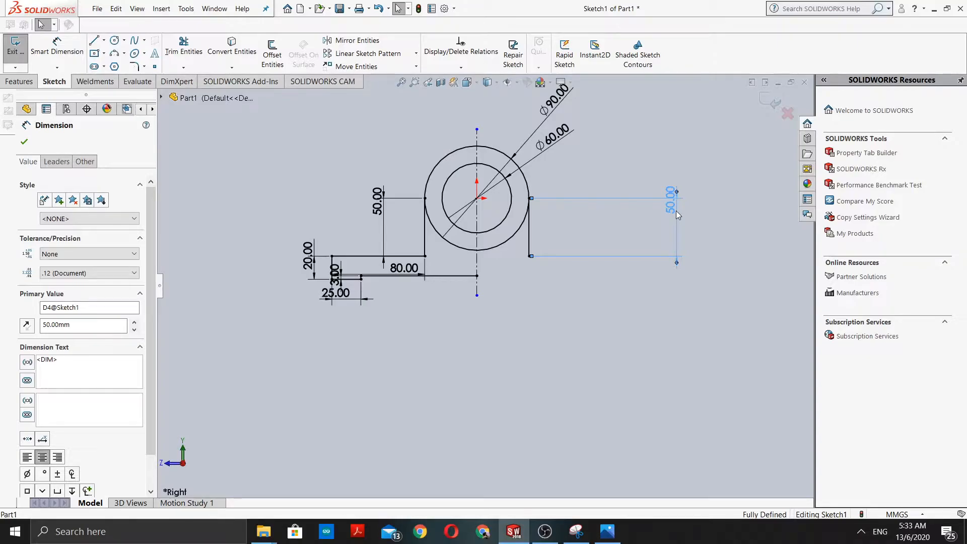
pyautogui.doubleClick(675, 210)
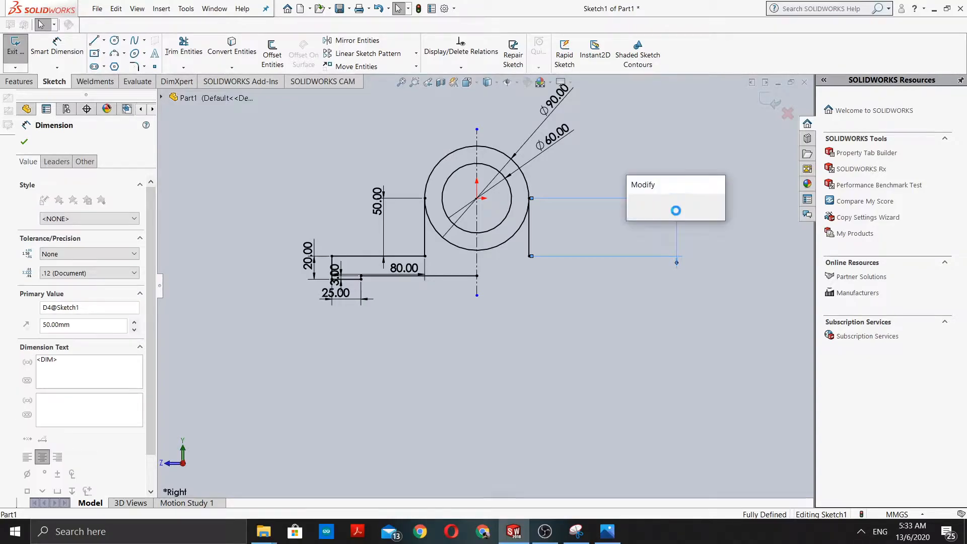
pyautogui.press('Return')
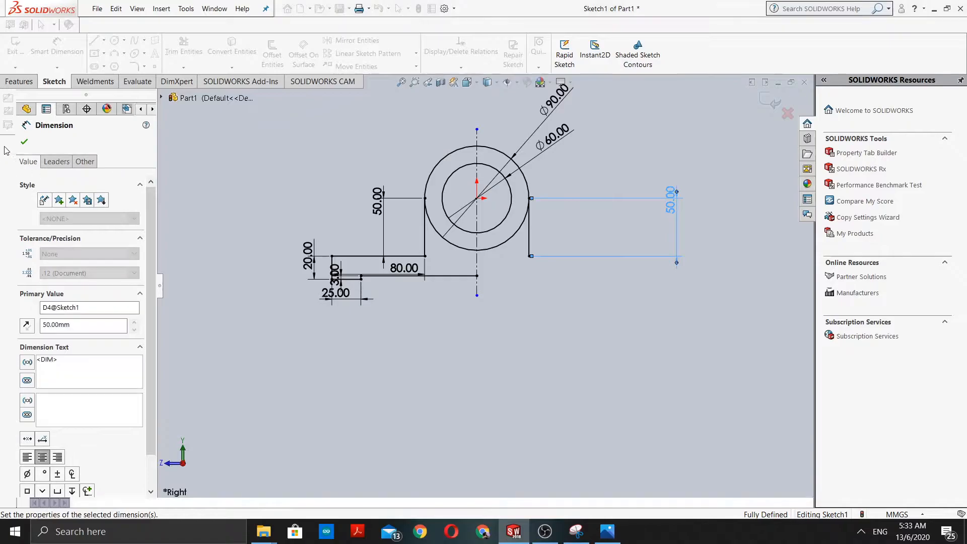
pyautogui.click(23, 141)
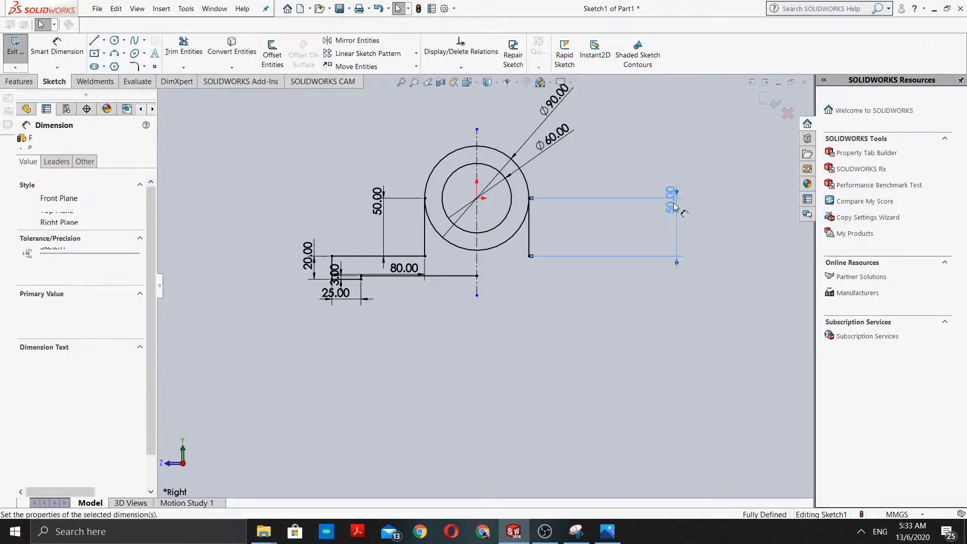
pyautogui.press('Delete')
# Mirror the left 50 mm vertical line and the 80, 20, 25 and 100 mm base lines about the vertical centerline, keeping the originals.
pyautogui.scroll(-2, 377, 336)
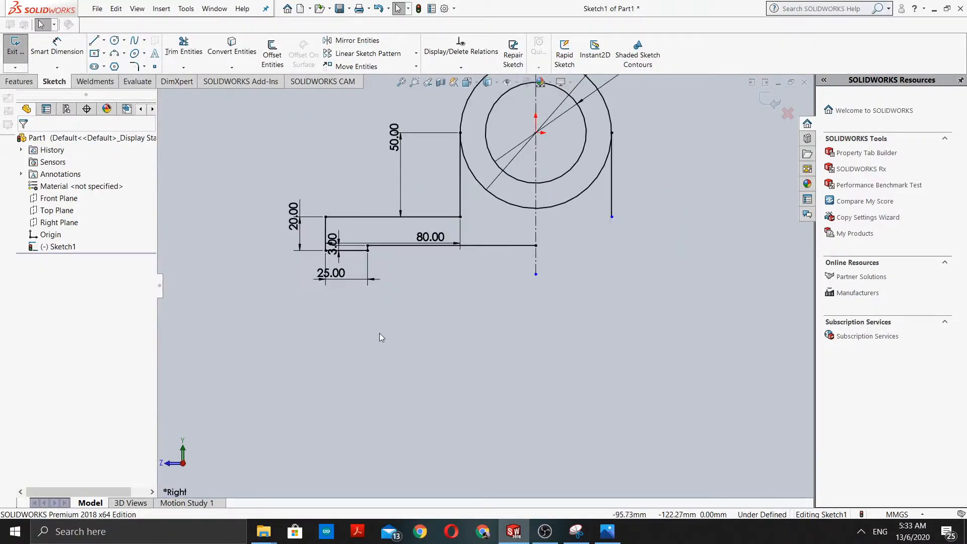
pyautogui.scroll(3, 425, 251)
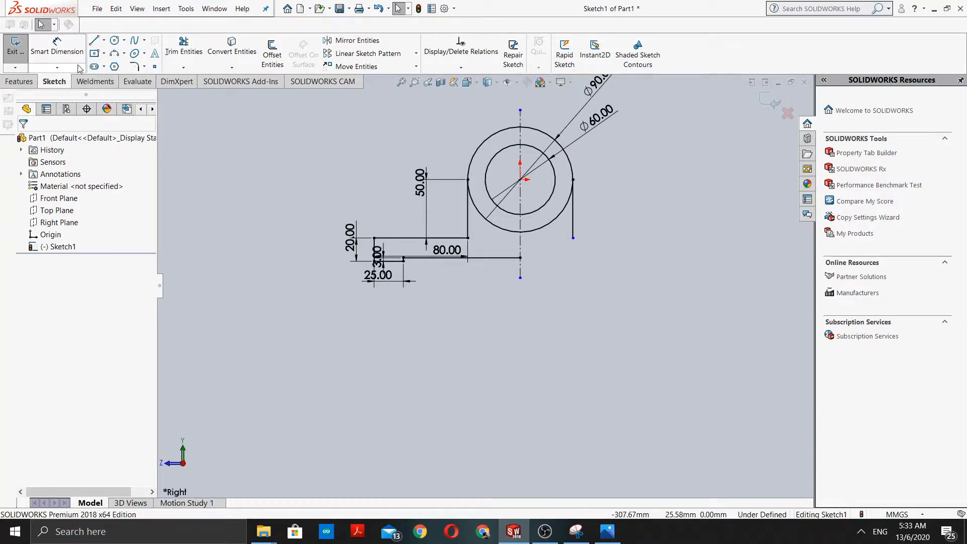
pyautogui.click(353, 40)
pyautogui.scroll(-2, 498, 244)
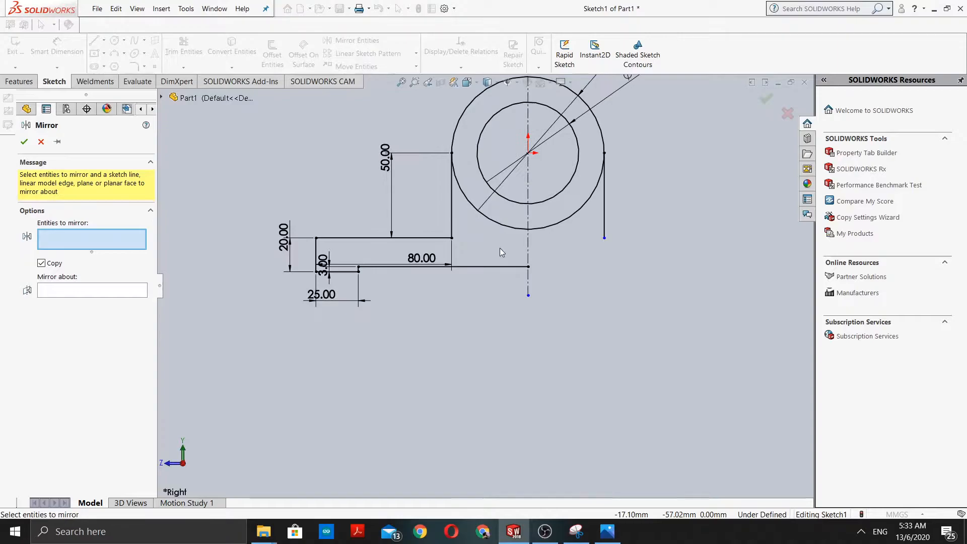
pyautogui.click(451, 213)
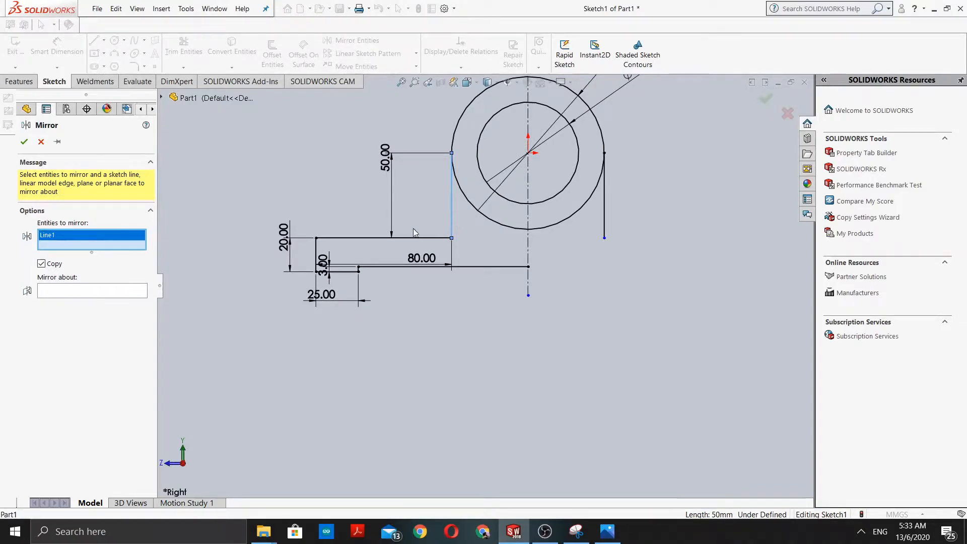
pyautogui.click(408, 237)
pyautogui.scroll(-3, 312, 272)
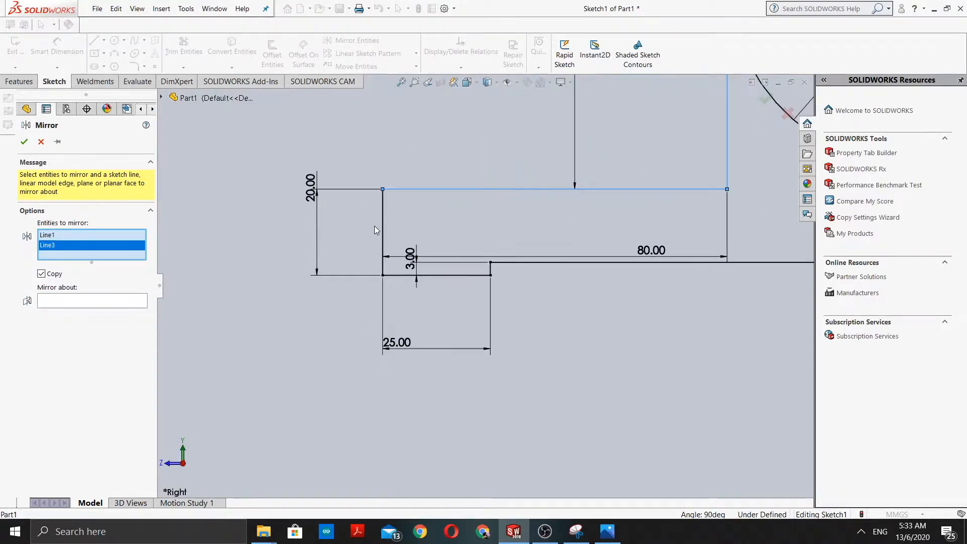
pyautogui.click(382, 219)
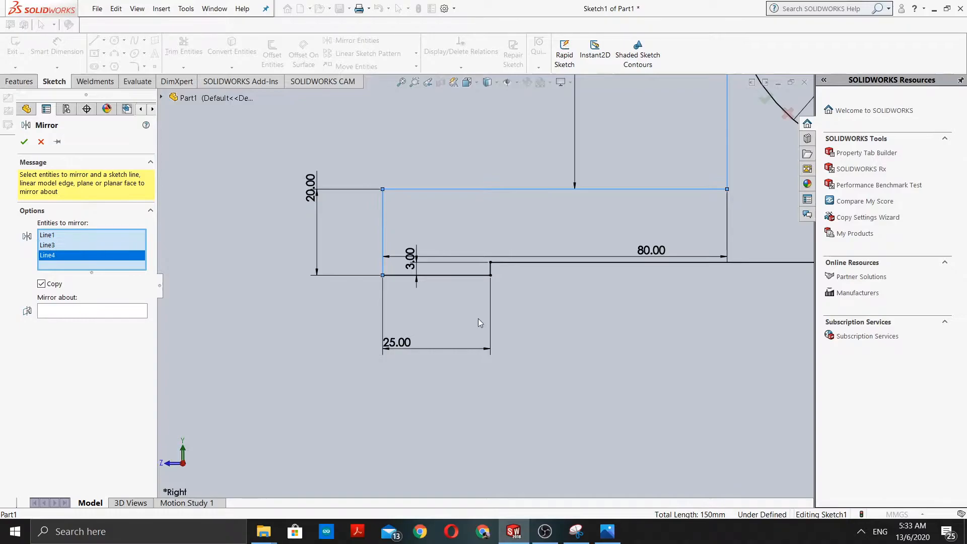
pyautogui.click(473, 275)
pyautogui.scroll(4, 590, 321)
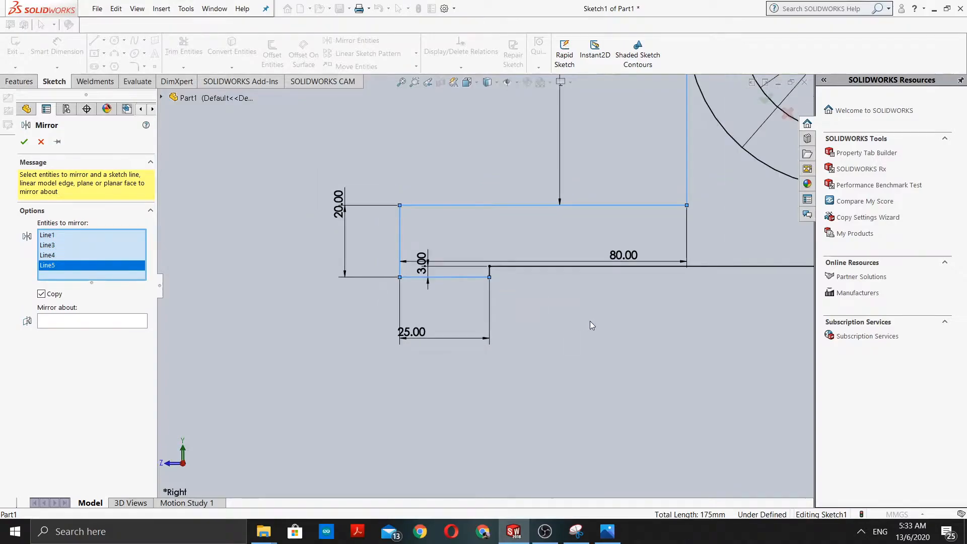
pyautogui.click(649, 275)
pyautogui.scroll(2, 483, 284)
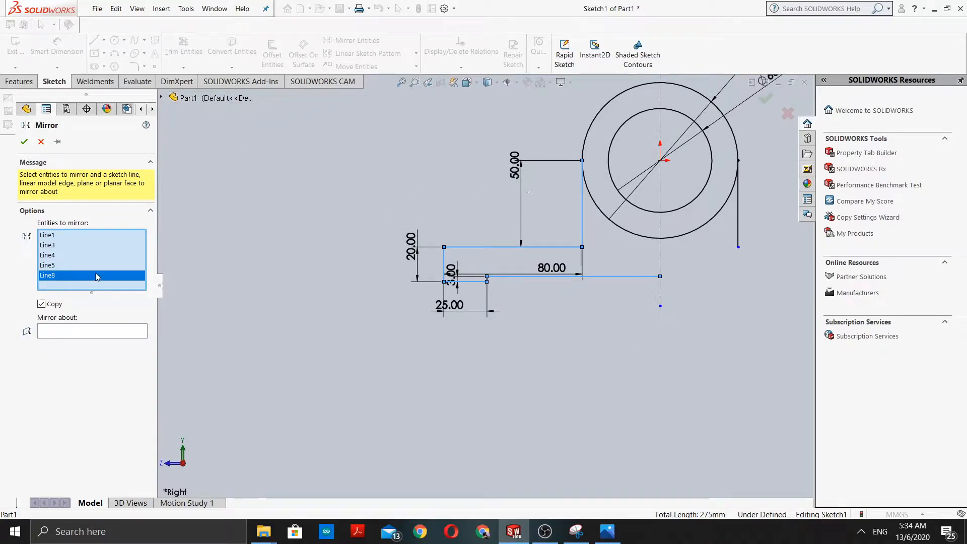
pyautogui.click(105, 333)
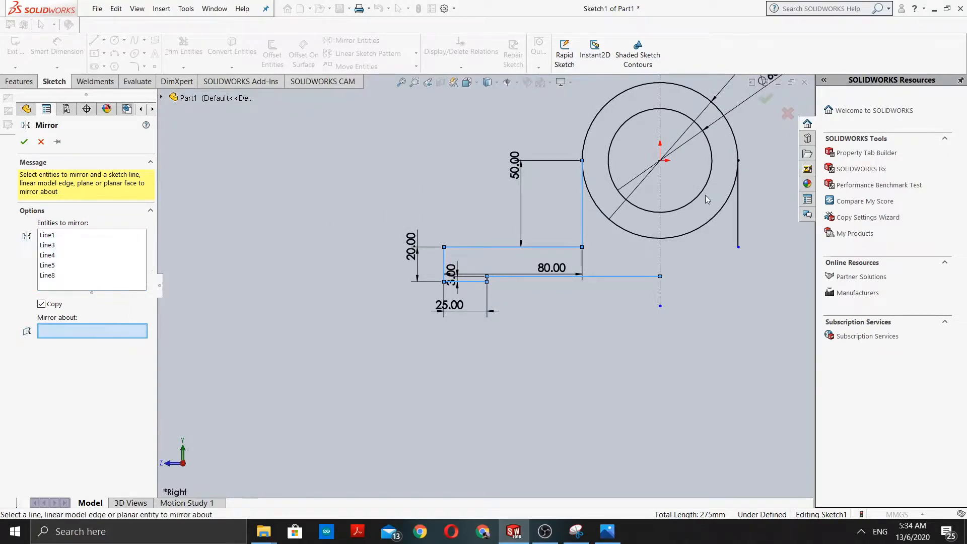
pyautogui.click(660, 250)
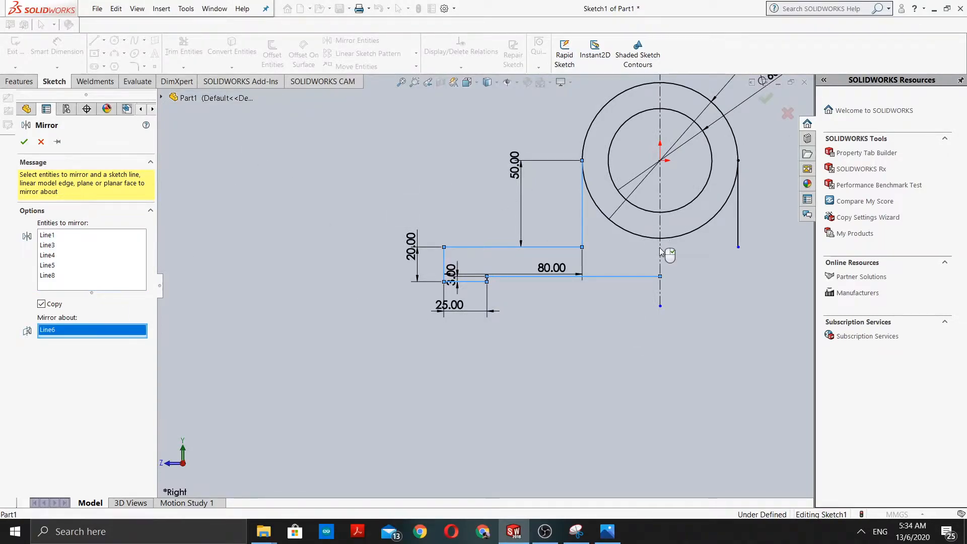
pyautogui.click(23, 142)
pyautogui.press('f')
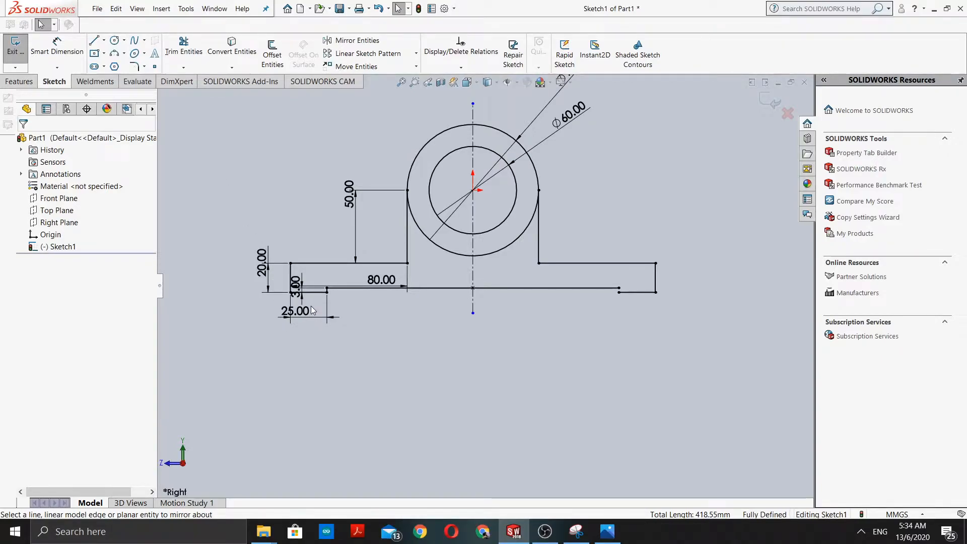
# Compare the mirrored right-hand foot of the base with the original left-hand foot to check for missing lines.
pyautogui.scroll(-4, 317, 293)
pyautogui.scroll(6, 418, 307)
pyautogui.scroll(-3, 667, 312)
pyautogui.scroll(-2, 655, 282)
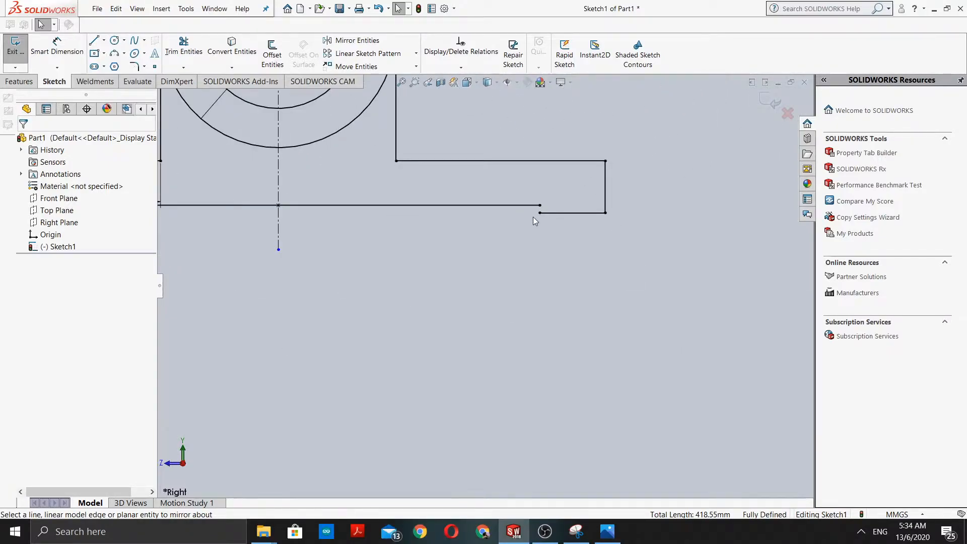
pyautogui.scroll(6, 460, 232)
pyautogui.scroll(-5, 325, 271)
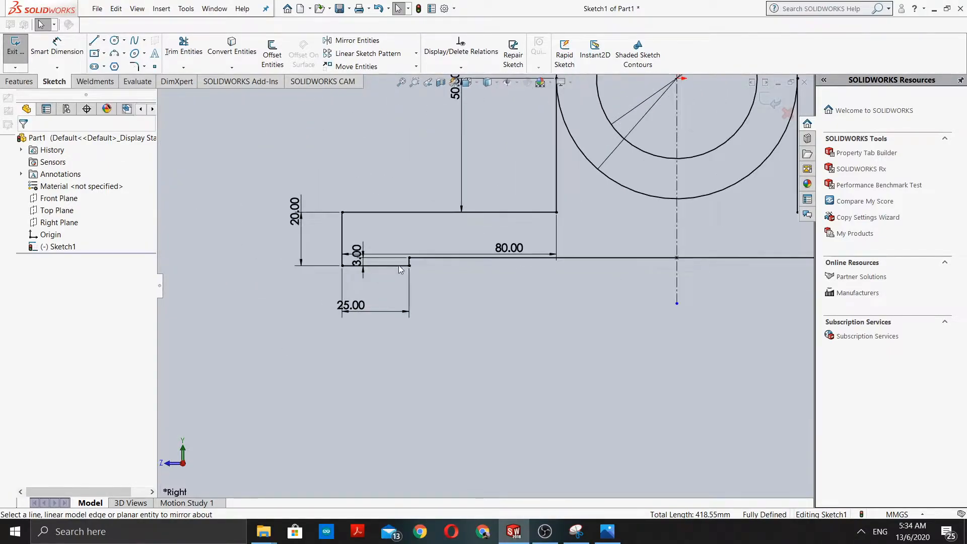
pyautogui.scroll(4, 490, 312)
pyautogui.scroll(-1, 572, 293)
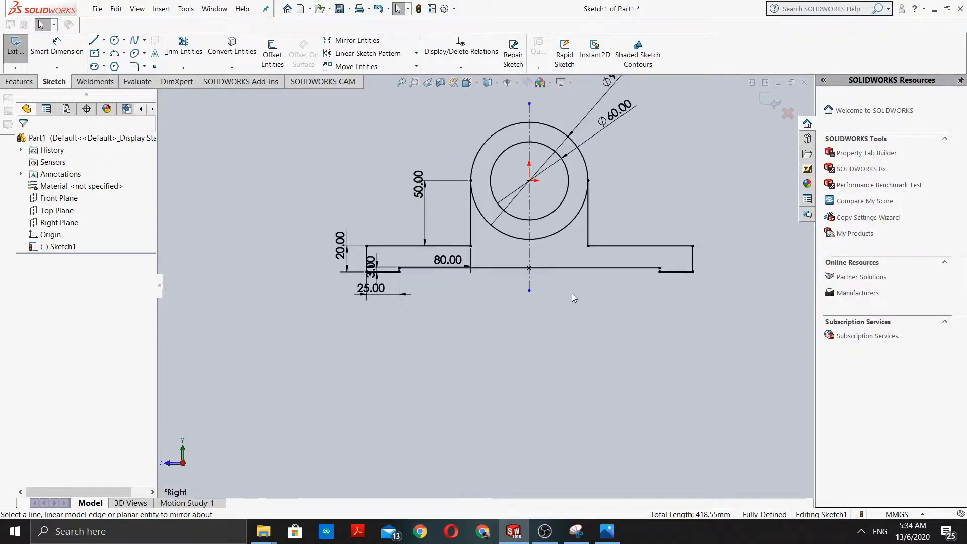
# Mirror the short 3 mm vertical step line of the left foot about the vertical centerline, keeping the original.
pyautogui.click(358, 40)
pyautogui.scroll(-5, 449, 302)
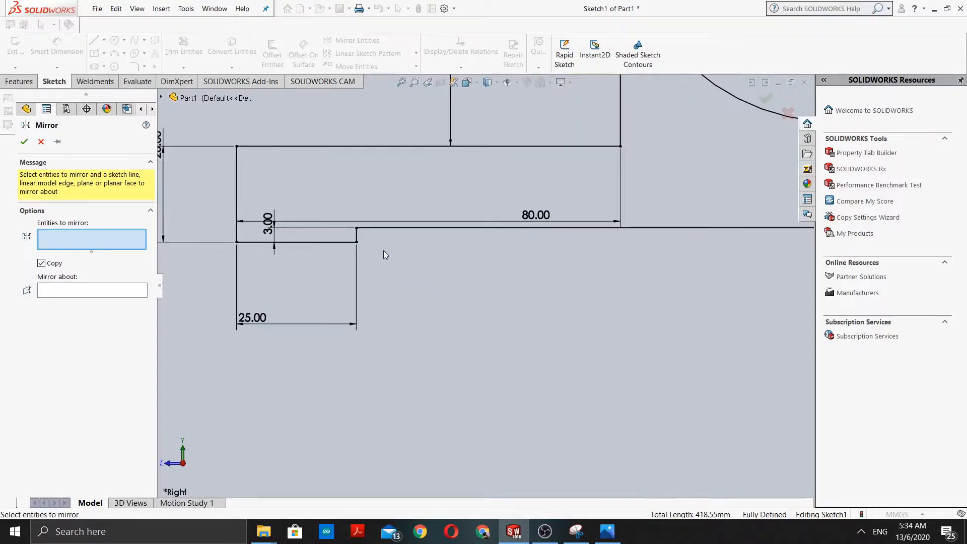
pyautogui.click(356, 236)
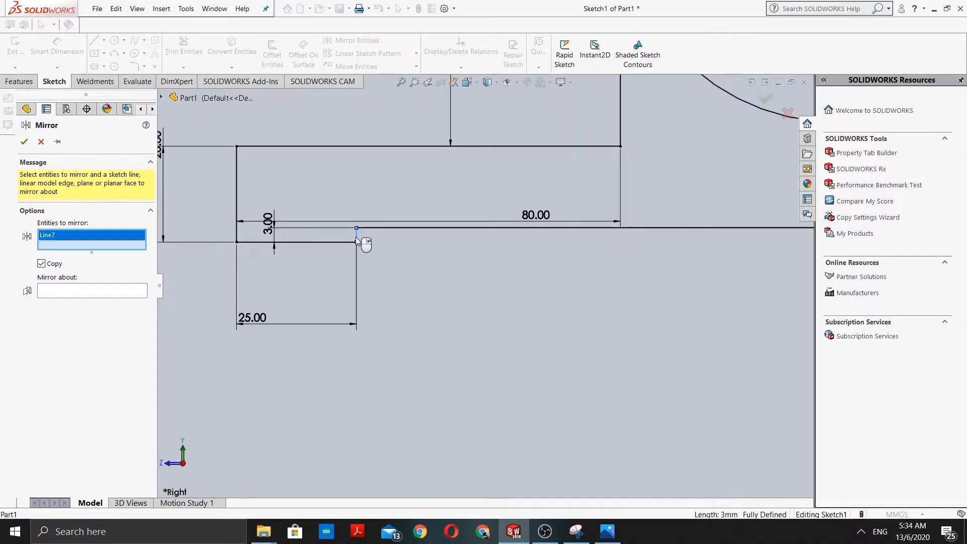
pyautogui.scroll(2, 498, 297)
pyautogui.scroll(3, 534, 312)
pyautogui.scroll(-1, 539, 288)
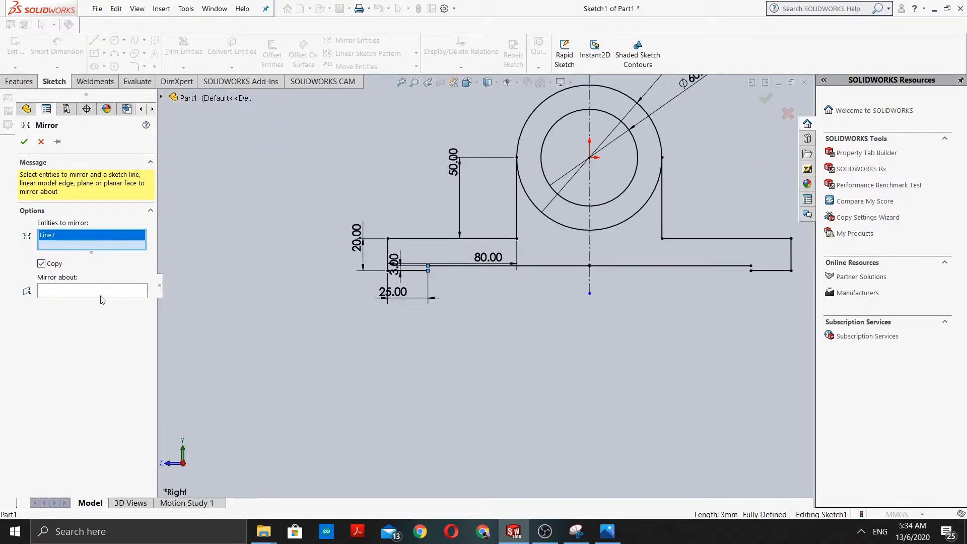
pyautogui.click(98, 291)
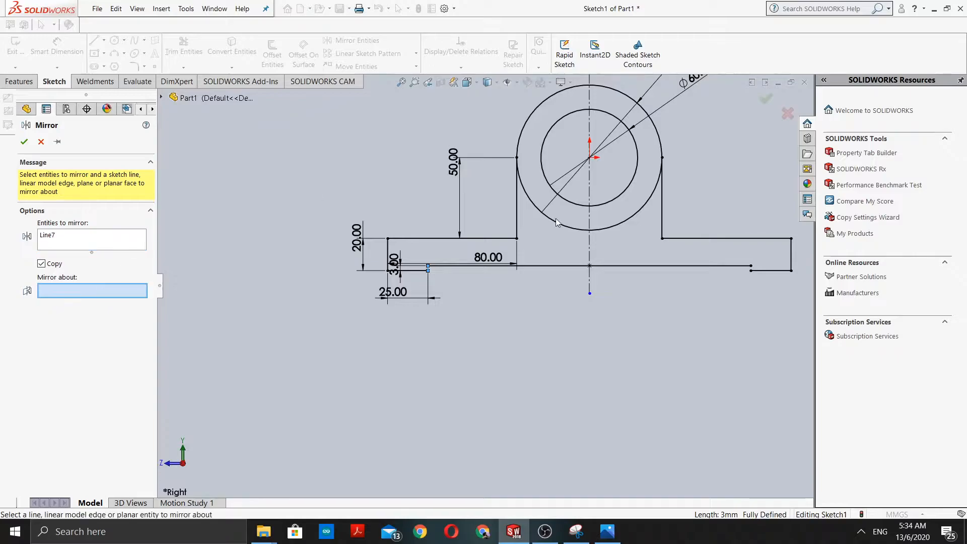
pyautogui.click(590, 246)
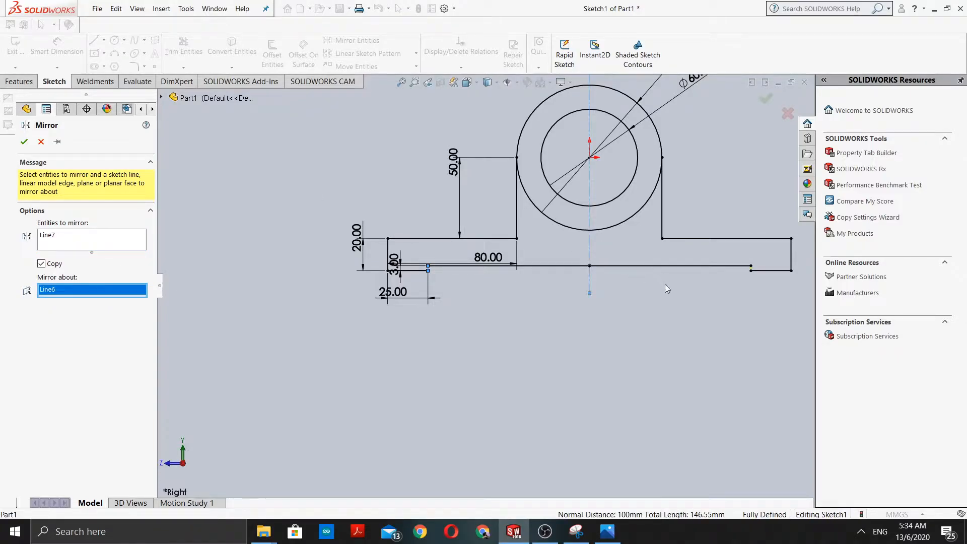
pyautogui.scroll(-2, 791, 274)
pyautogui.scroll(-3, 790, 275)
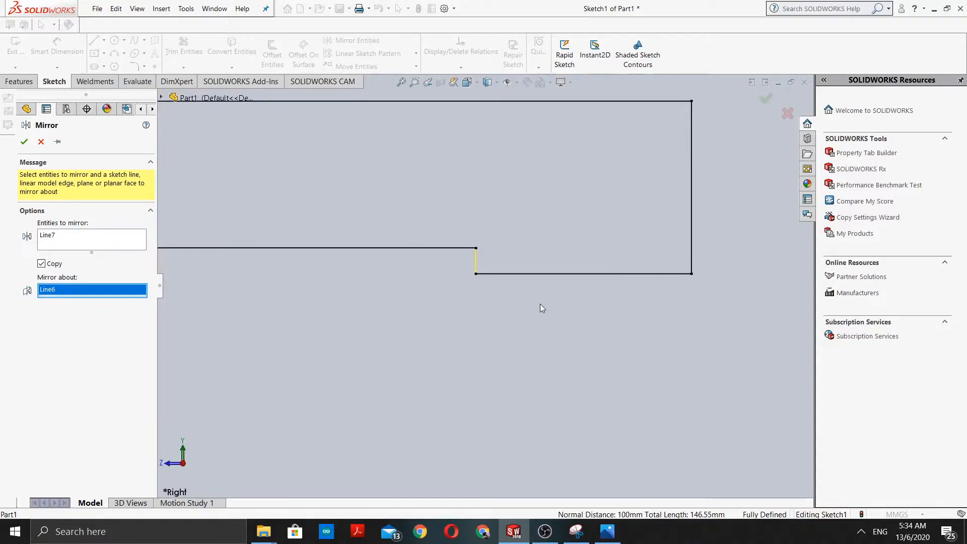
pyautogui.scroll(5, 352, 261)
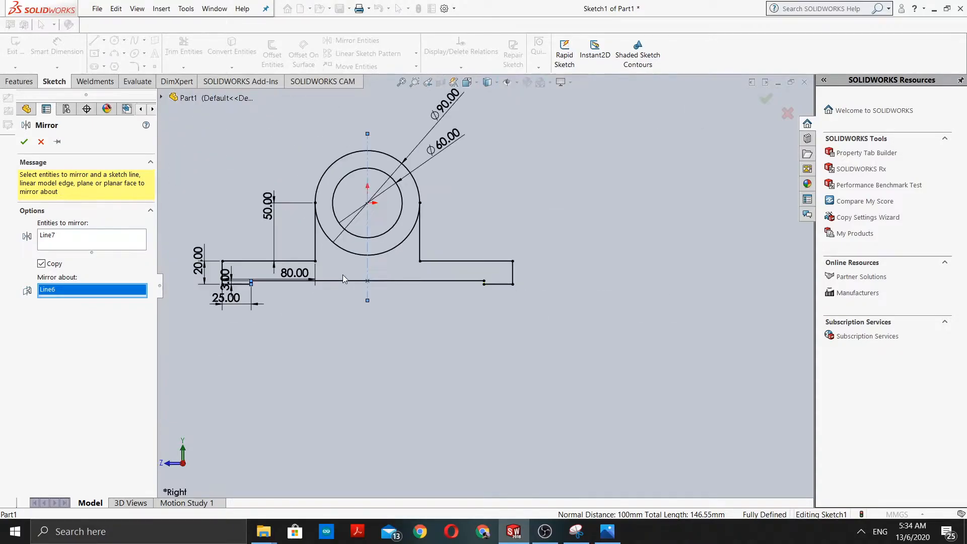
pyautogui.click(25, 142)
pyautogui.scroll(2, 416, 267)
pyautogui.scroll(-2, 386, 264)
pyautogui.scroll(2, 436, 295)
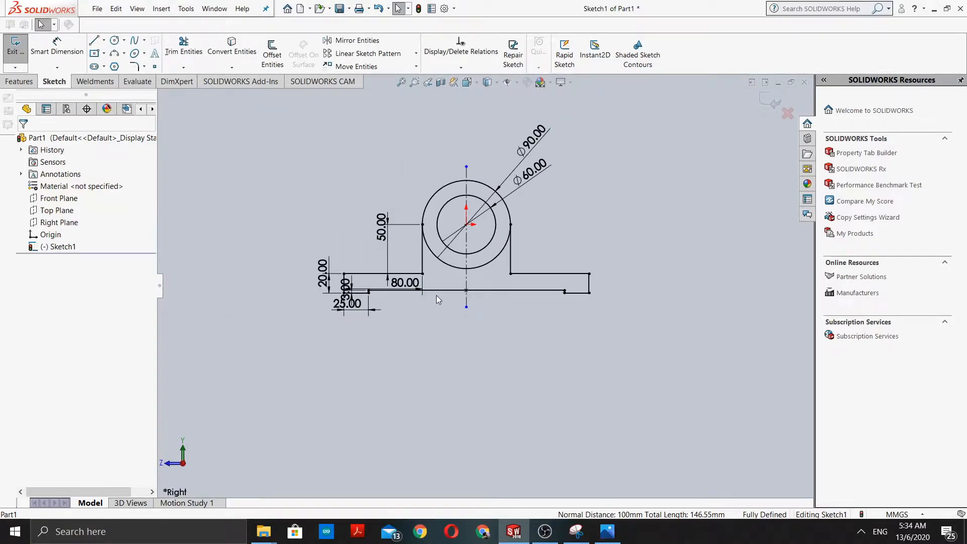
# Switch to the Photos reference drawing, examine the corner fillets and base dimensions on both sides, and return to the sketch.
pyautogui.click(606, 530)
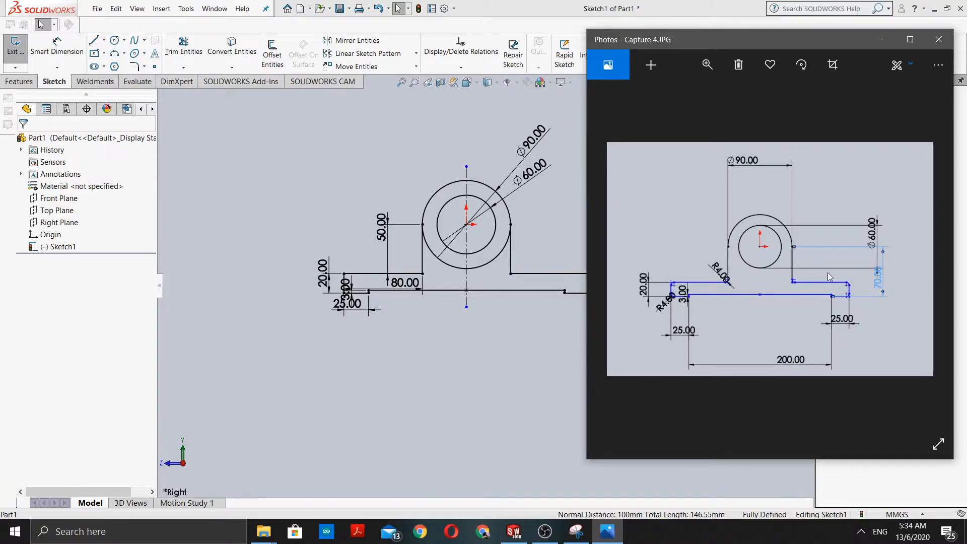
pyautogui.scroll(4, 830, 255)
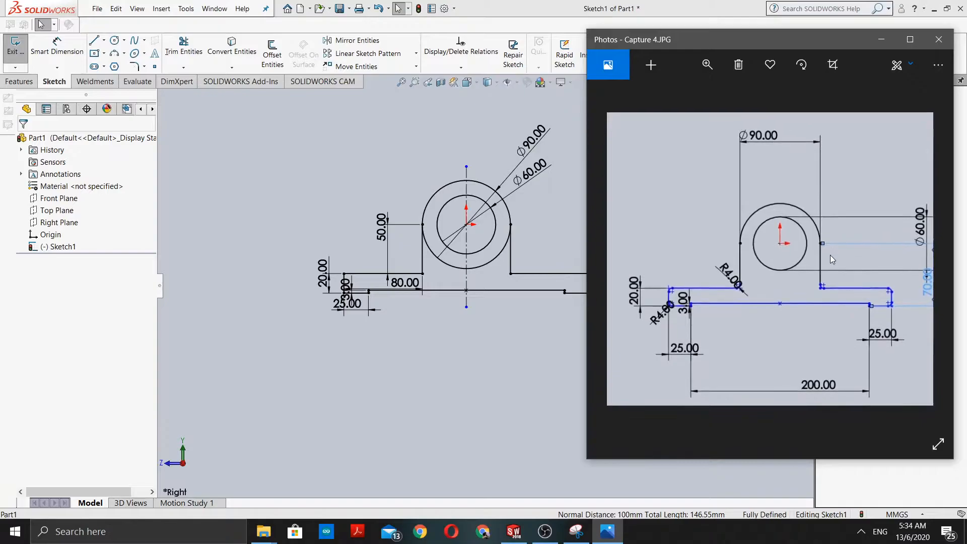
pyautogui.scroll(2, 830, 255)
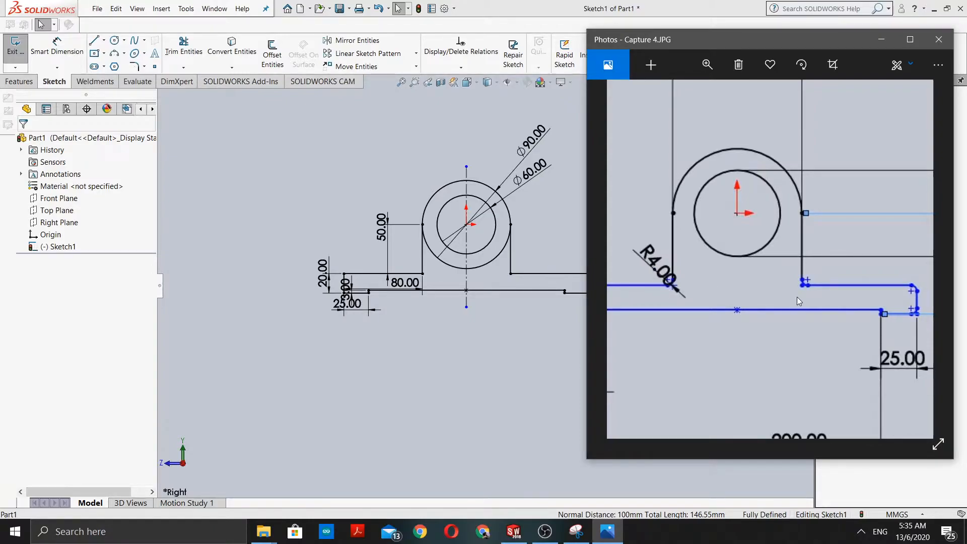
pyautogui.scroll(-5, 796, 297)
pyautogui.scroll(2, 796, 295)
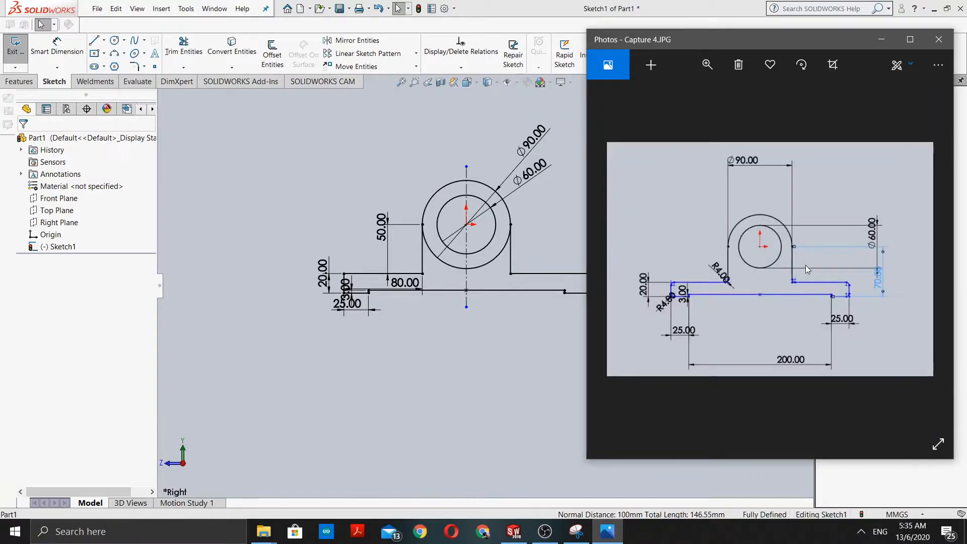
pyautogui.scroll(2, 804, 264)
pyautogui.scroll(2, 804, 263)
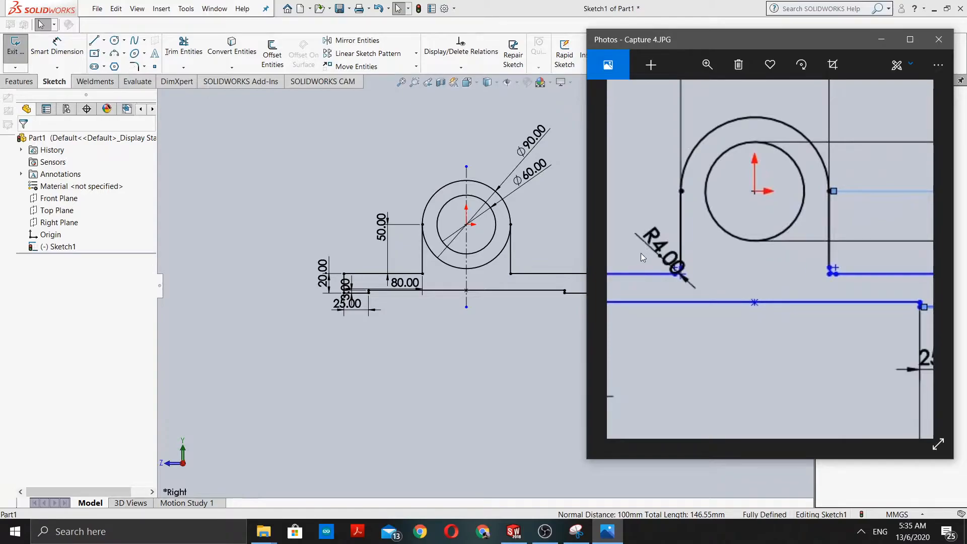
pyautogui.moveTo(848, 285); pyautogui.dragTo(942, 237)
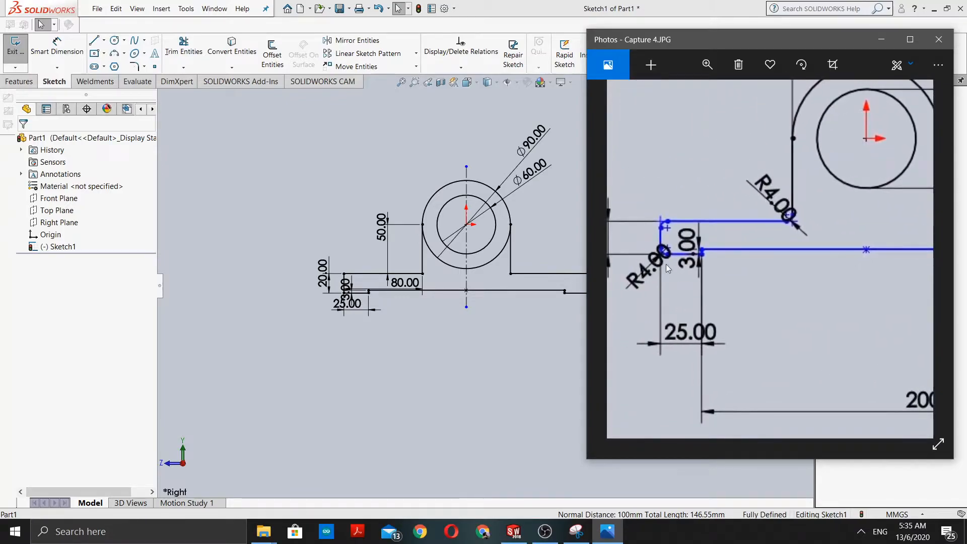
pyautogui.moveTo(763, 272); pyautogui.dragTo(674, 228)
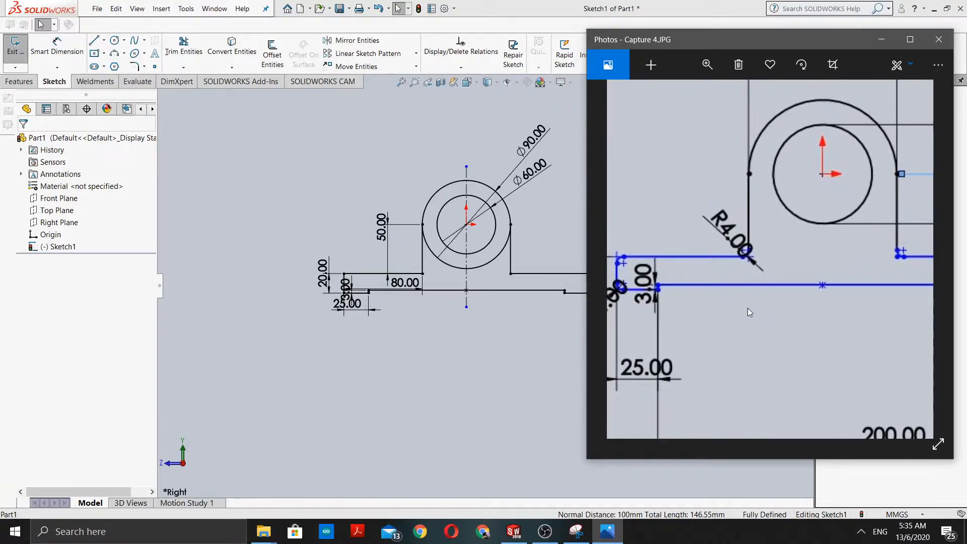
pyautogui.moveTo(747, 305); pyautogui.dragTo(720, 241)
pyautogui.moveTo(858, 244); pyautogui.dragTo(741, 269)
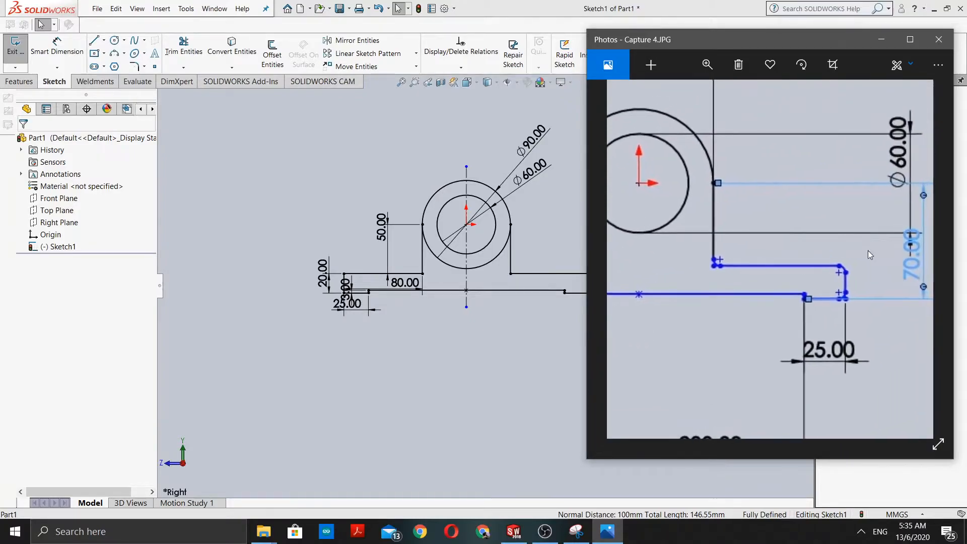
pyautogui.click(881, 40)
# Add a 7 mm sketch fillet at the inner corner between the left vertical line and the 80 mm base line.
pyautogui.scroll(-5, 417, 280)
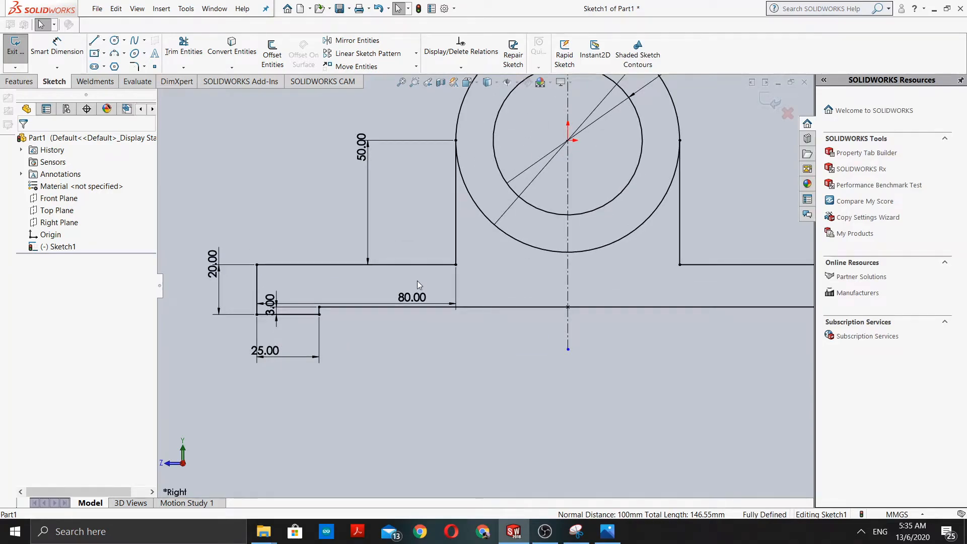
pyautogui.click(144, 68)
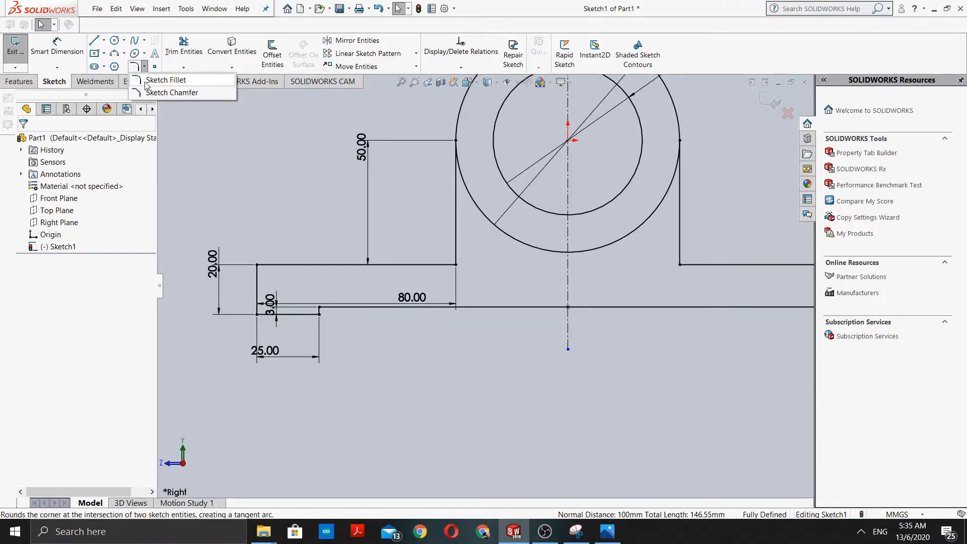
pyautogui.click(146, 81)
pyautogui.scroll(-2, 454, 257)
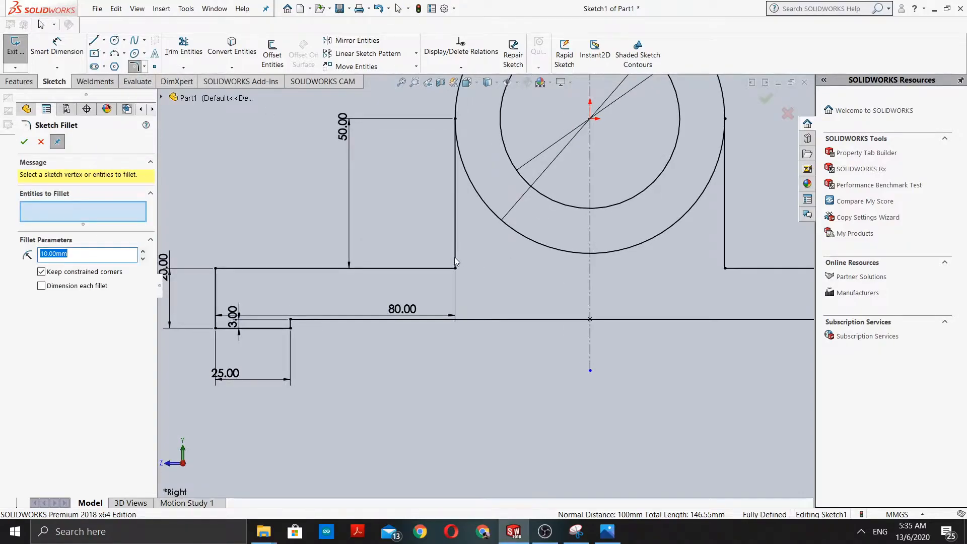
pyautogui.click(415, 272)
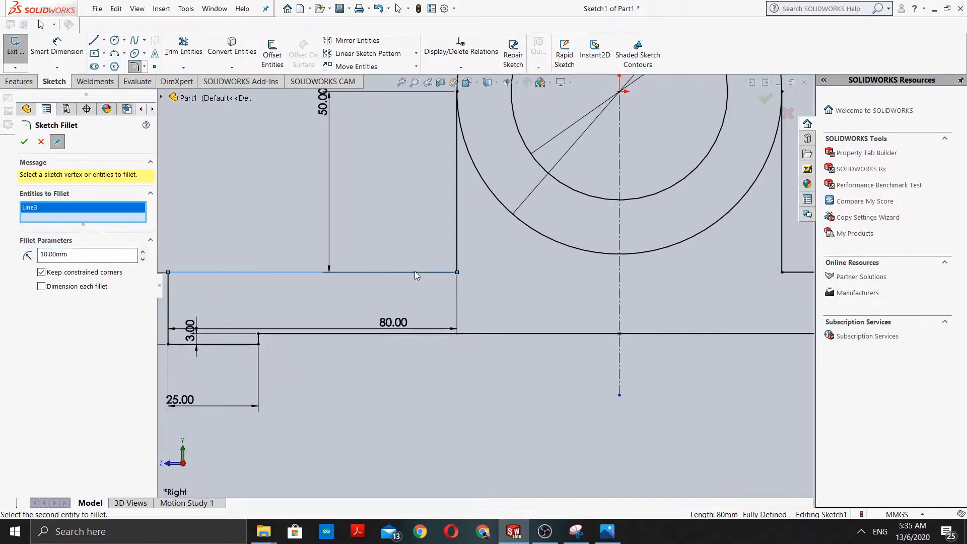
pyautogui.click(456, 224)
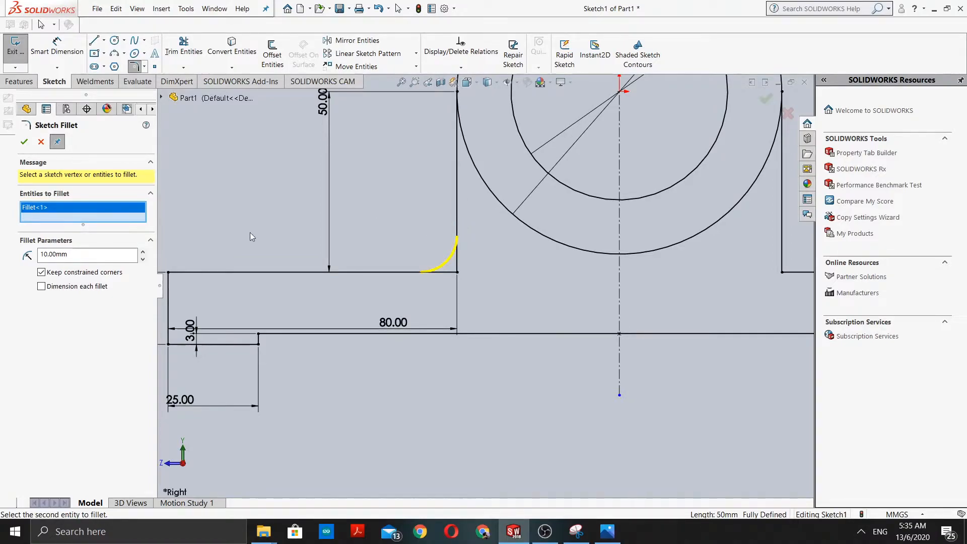
pyautogui.scroll(2, 449, 294)
pyautogui.scroll(-2, 460, 282)
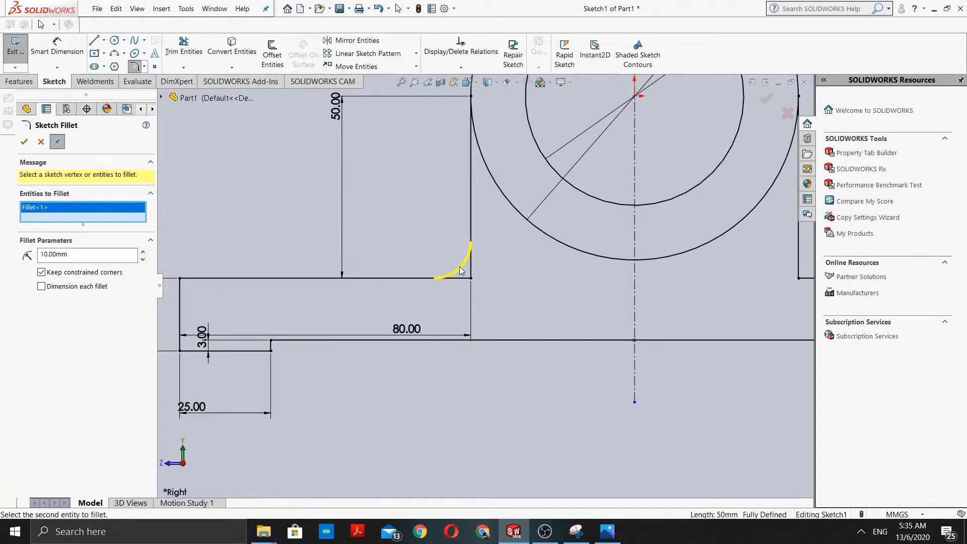
pyautogui.scroll(1, 457, 275)
pyautogui.scroll(-1, 455, 274)
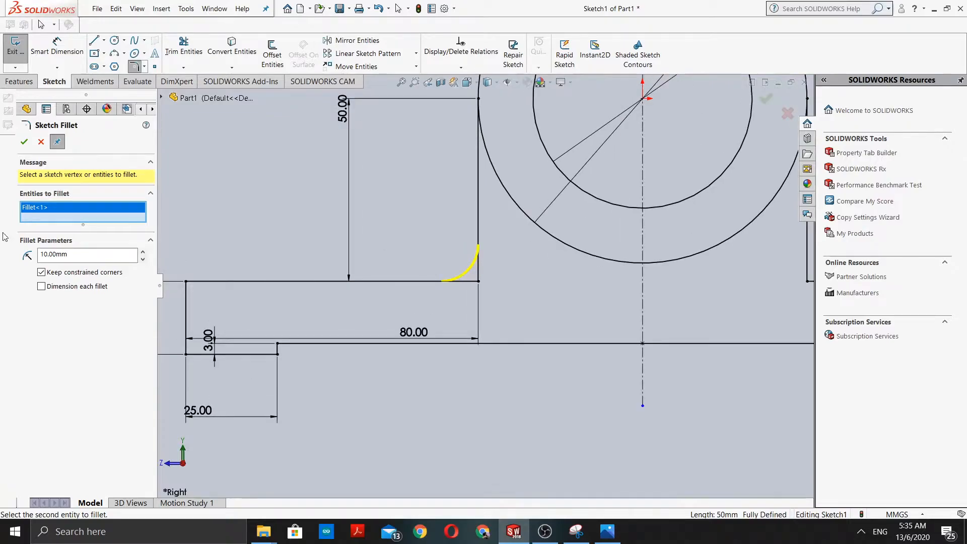
pyautogui.click(98, 254)
pyautogui.write('7')
pyautogui.press('Return')
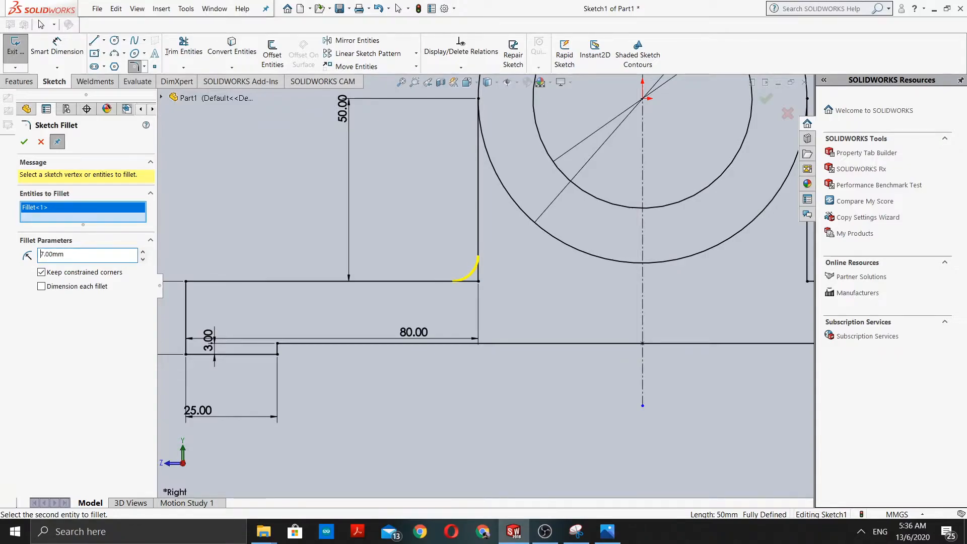
pyautogui.click(23, 141)
# Select the upper and lower outer corners at the base's left end for 7 mm sketch fillets.
pyautogui.scroll(2, 348, 307)
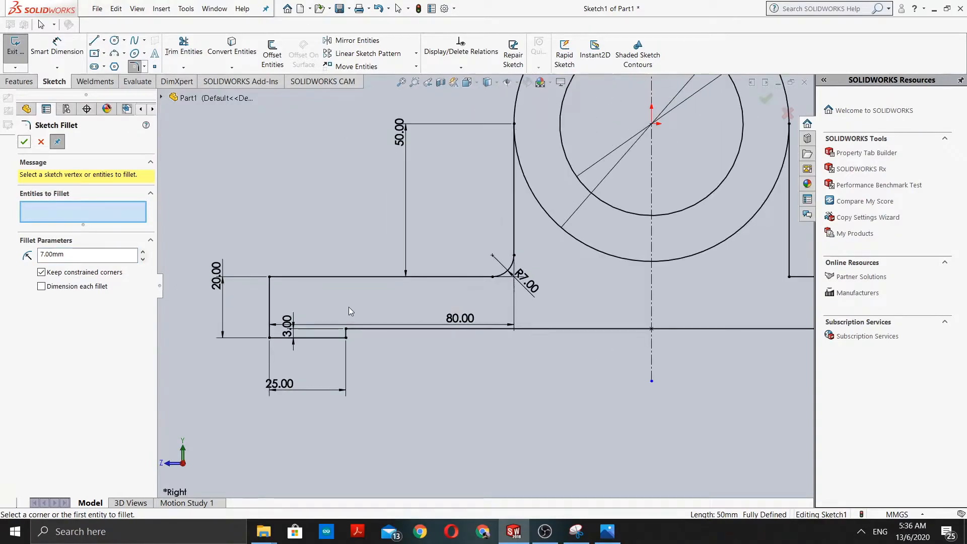
pyautogui.scroll(-2, 348, 307)
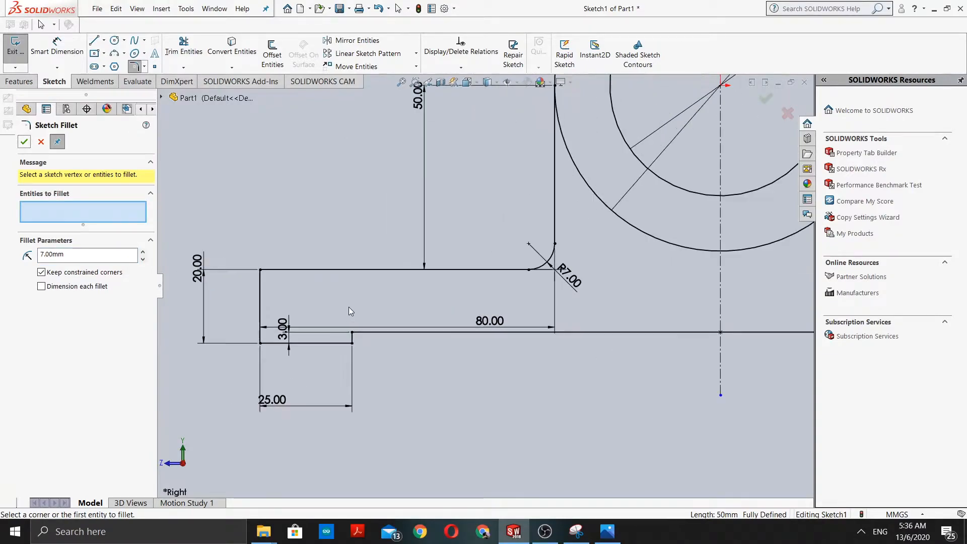
pyautogui.click(261, 293)
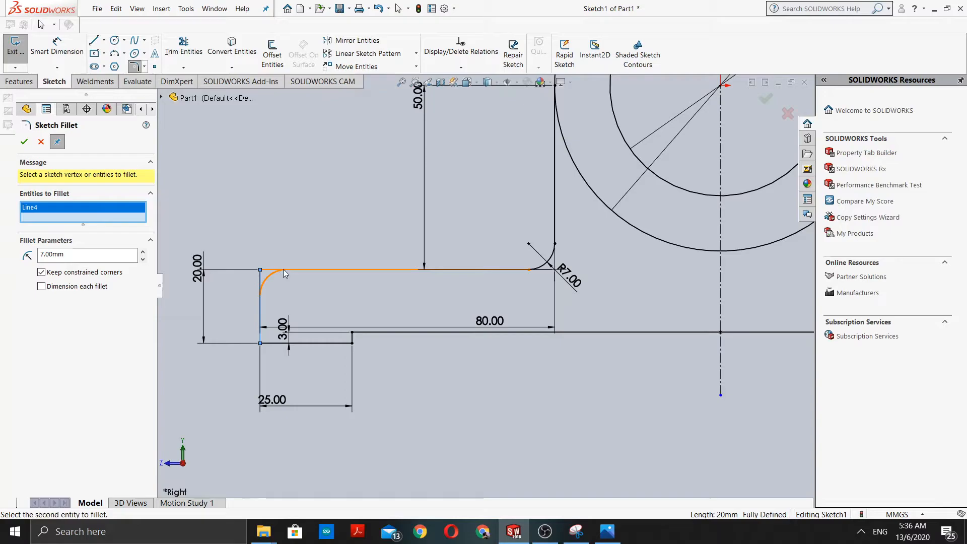
pyautogui.click(283, 269)
pyautogui.scroll(-2, 277, 351)
pyautogui.scroll(2, 285, 350)
pyautogui.scroll(-4, 285, 350)
pyautogui.scroll(1, 442, 335)
pyautogui.scroll(2, 505, 311)
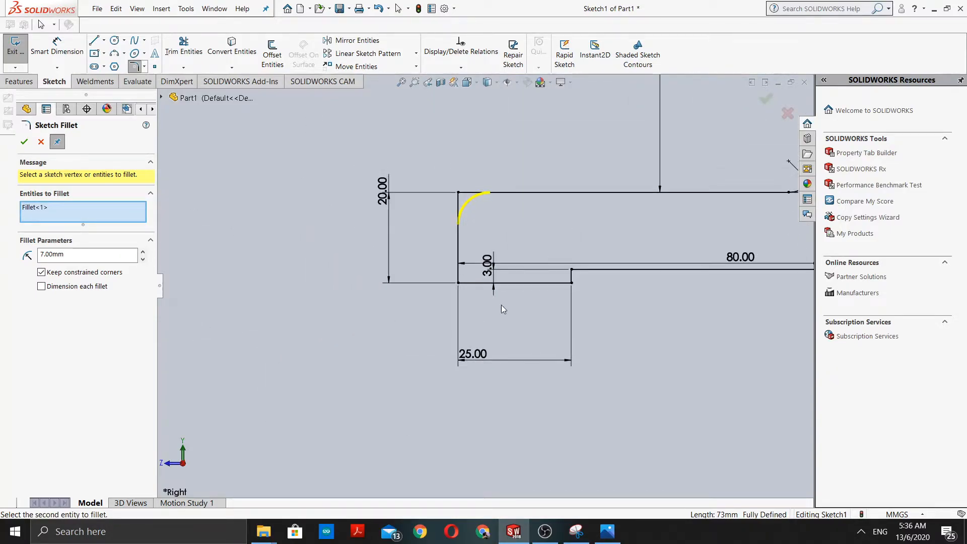
pyautogui.click(475, 282)
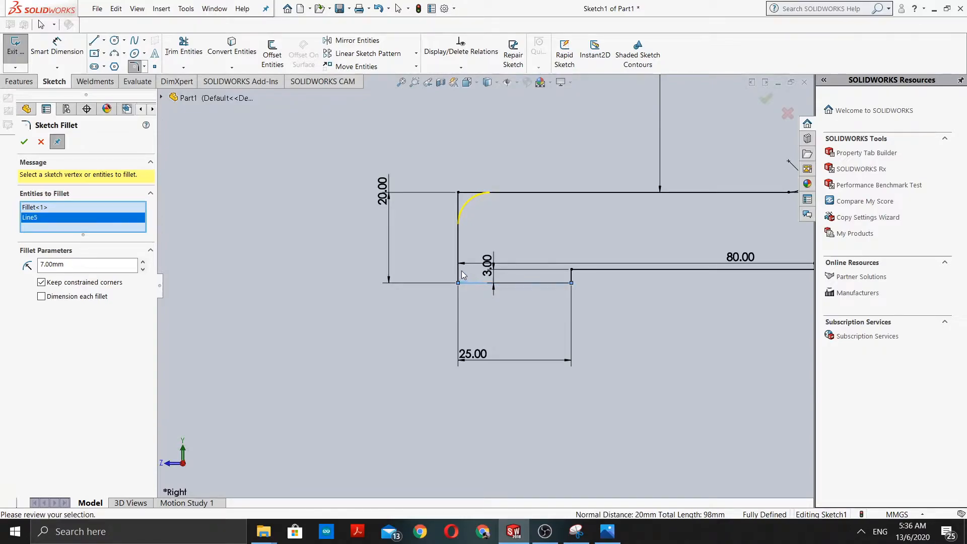
pyautogui.click(459, 273)
# Add the inner corner between the right vertical line and the base's upper edge to the 7 mm sketch fillet selection.
pyautogui.scroll(2, 576, 311)
pyautogui.scroll(2, 733, 294)
pyautogui.scroll(-4, 741, 290)
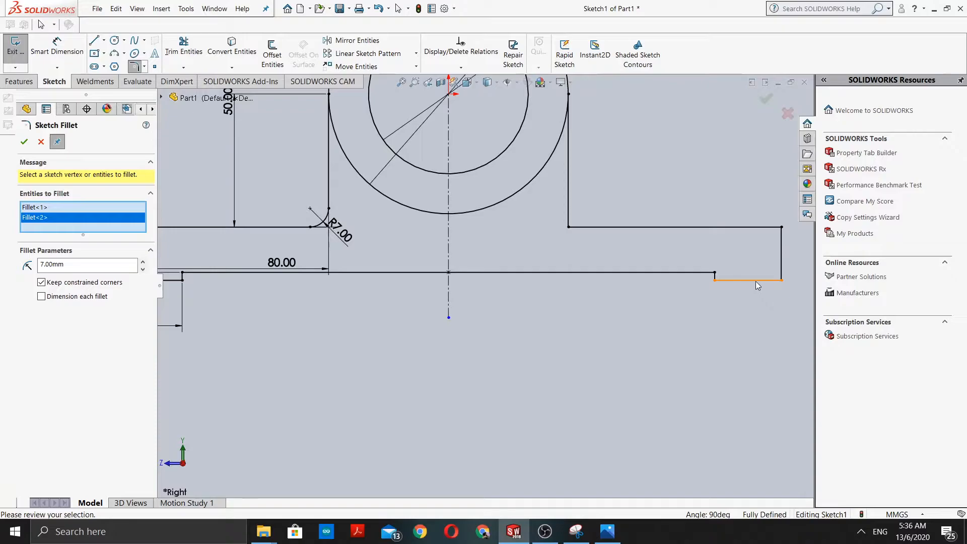
pyautogui.scroll(1, 620, 234)
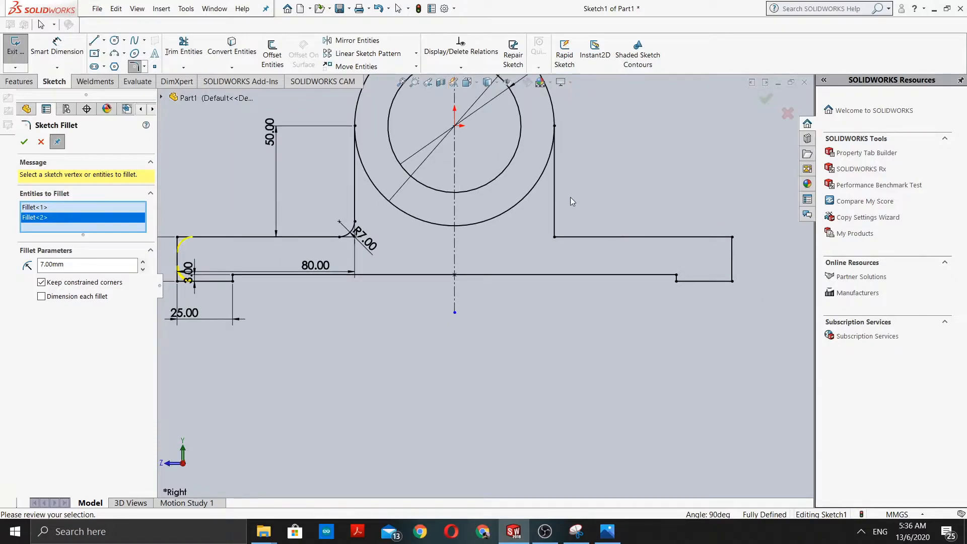
pyautogui.click(556, 204)
pyautogui.click(584, 236)
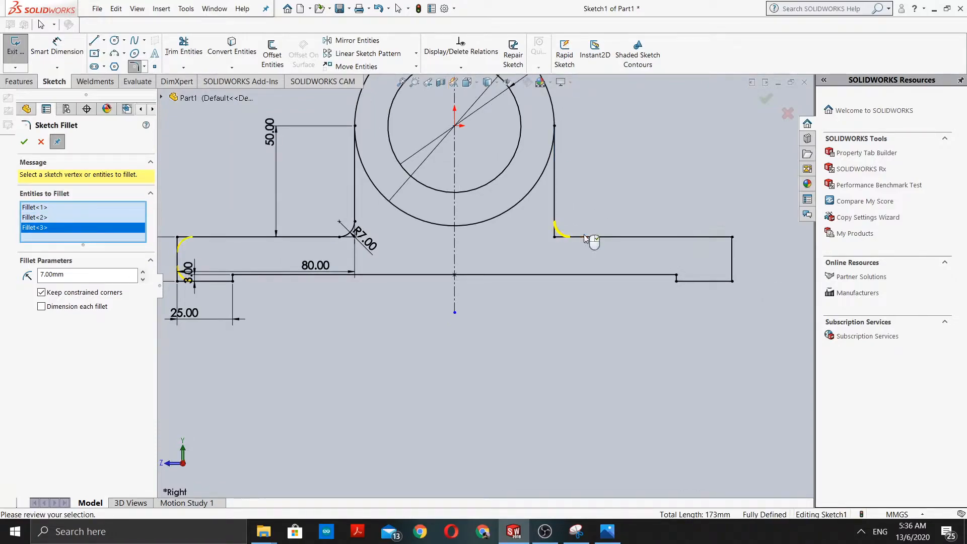
# Select the lower and upper outer corners at the base's right end and apply all the selected 7 mm sketch fillets.
pyautogui.click(721, 276)
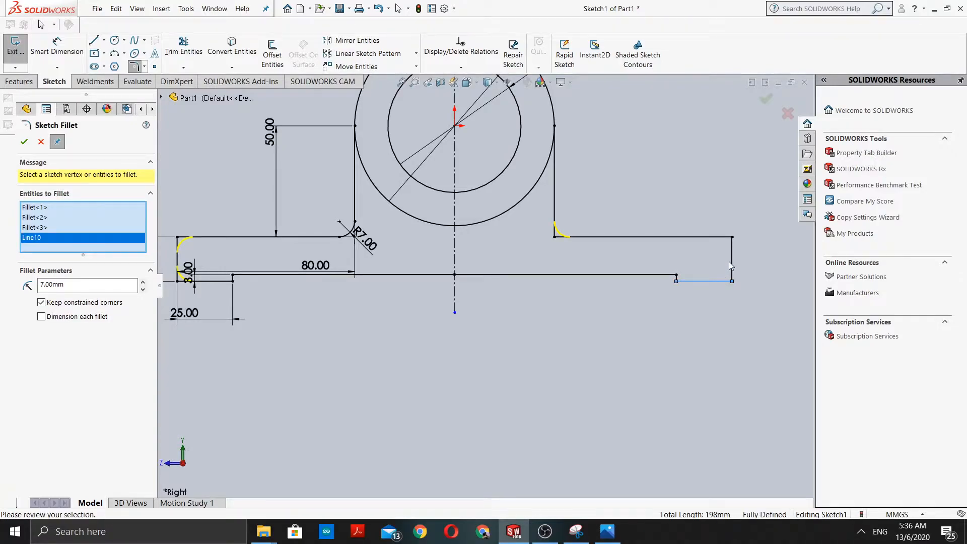
pyautogui.click(732, 262)
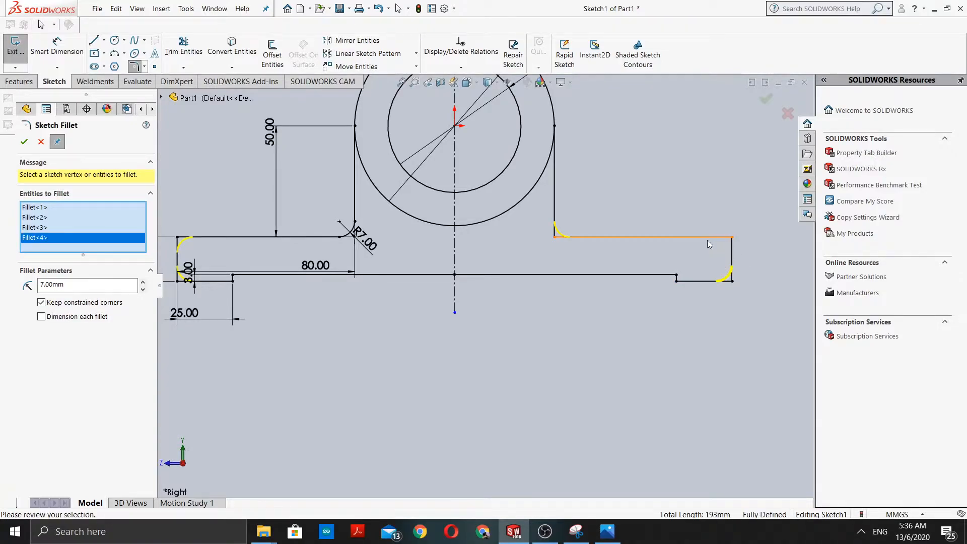
pyautogui.click(707, 239)
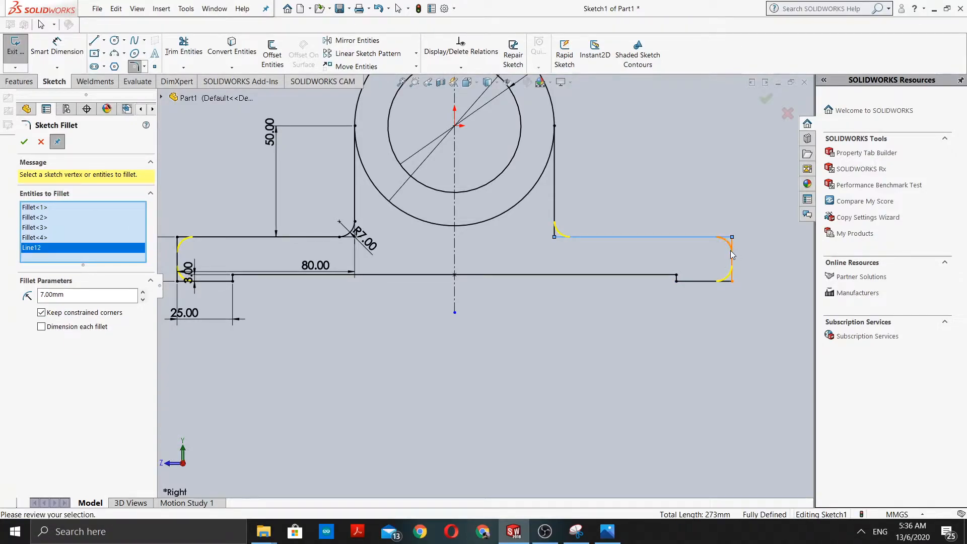
pyautogui.scroll(4, 565, 291)
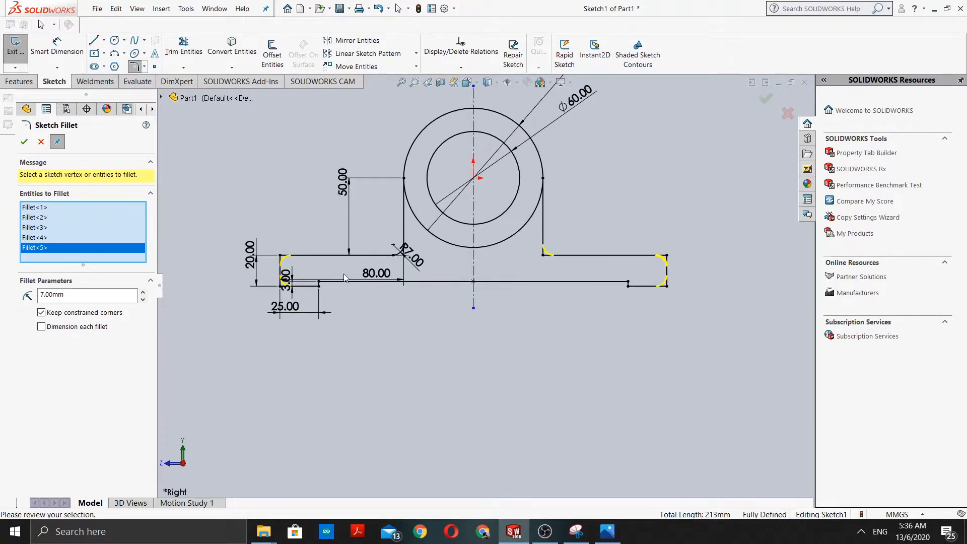
pyautogui.scroll(-2, 343, 274)
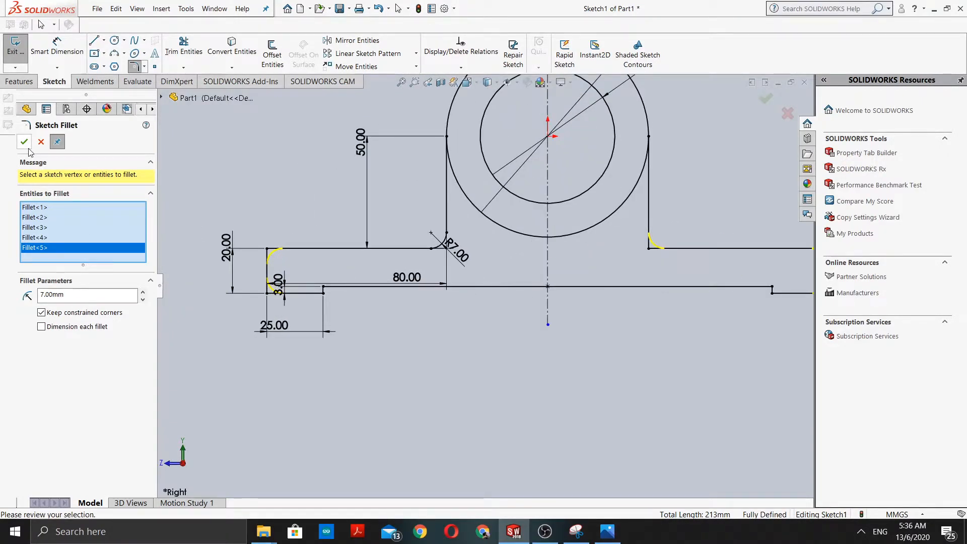
pyautogui.scroll(3, 513, 383)
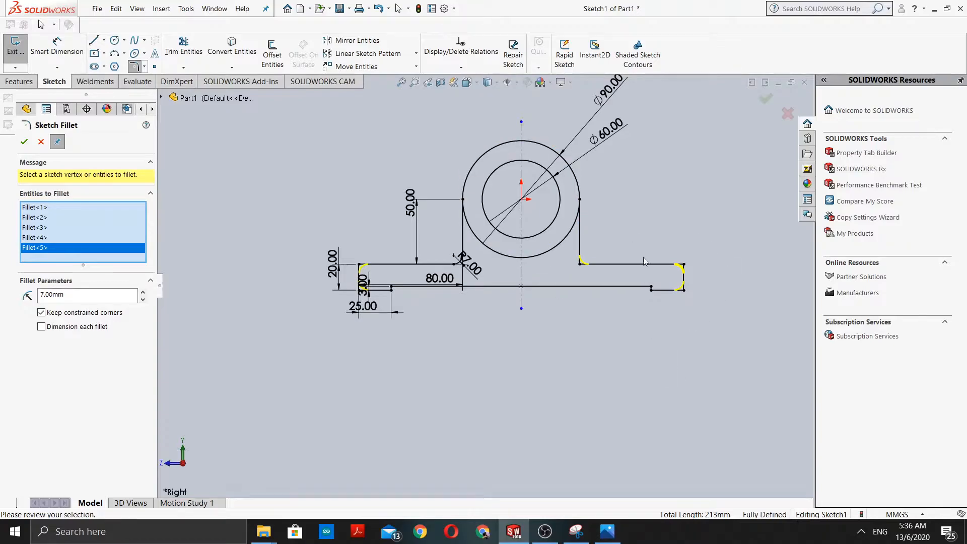
pyautogui.click(24, 141)
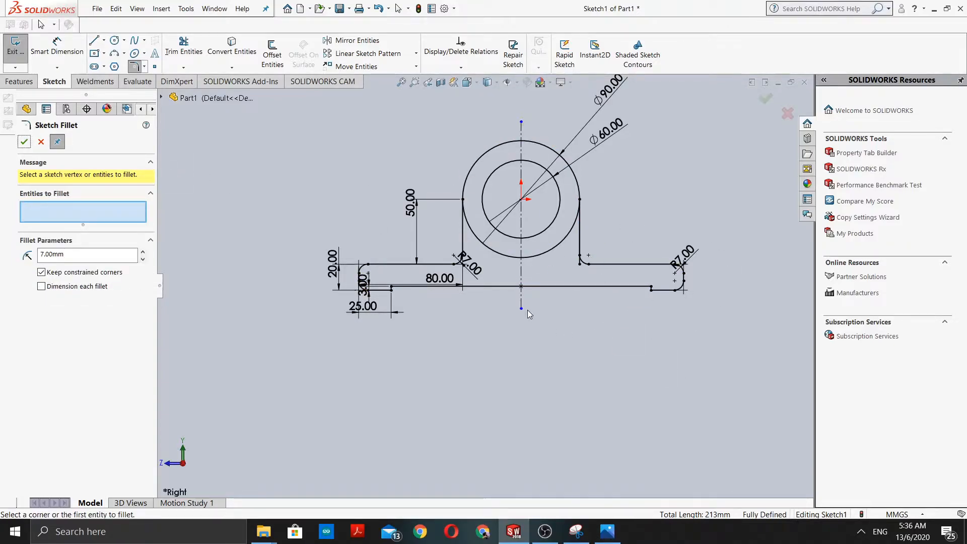
# Examine the filleted corners on both sides of the base and the overall sketch profile.
pyautogui.scroll(2, 530, 309)
pyautogui.scroll(-3, 537, 277)
pyautogui.scroll(-2, 536, 272)
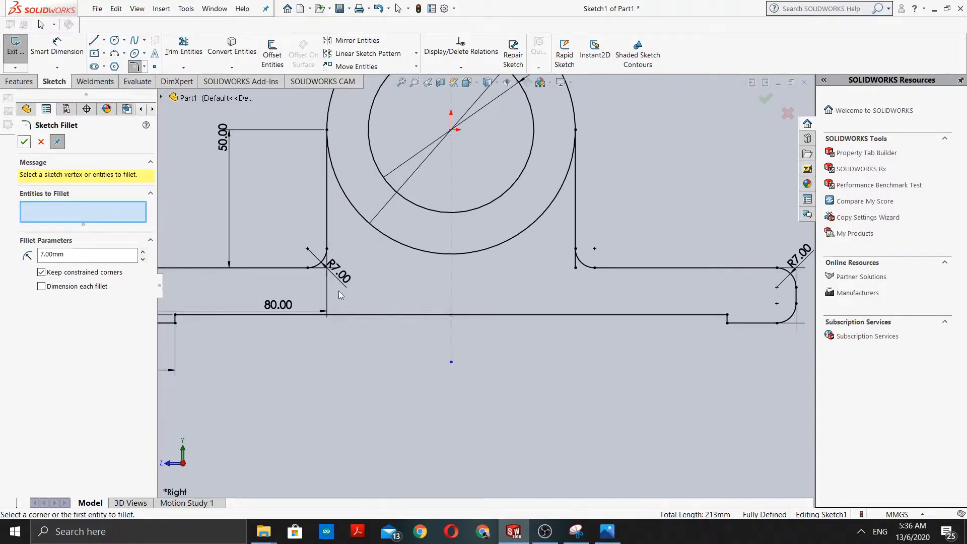
pyautogui.scroll(2, 321, 290)
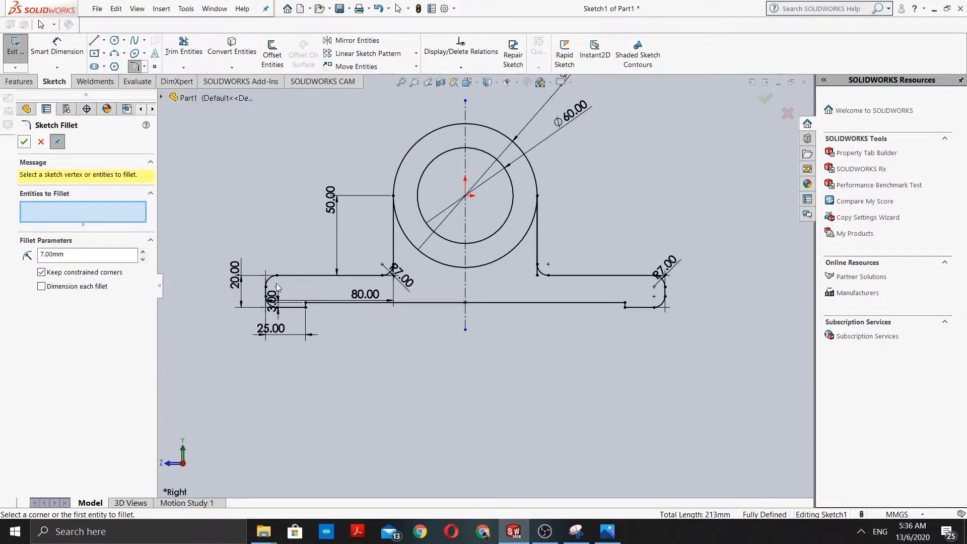
pyautogui.scroll(-3, 328, 317)
pyautogui.scroll(-2, 333, 323)
pyautogui.scroll(4, 493, 345)
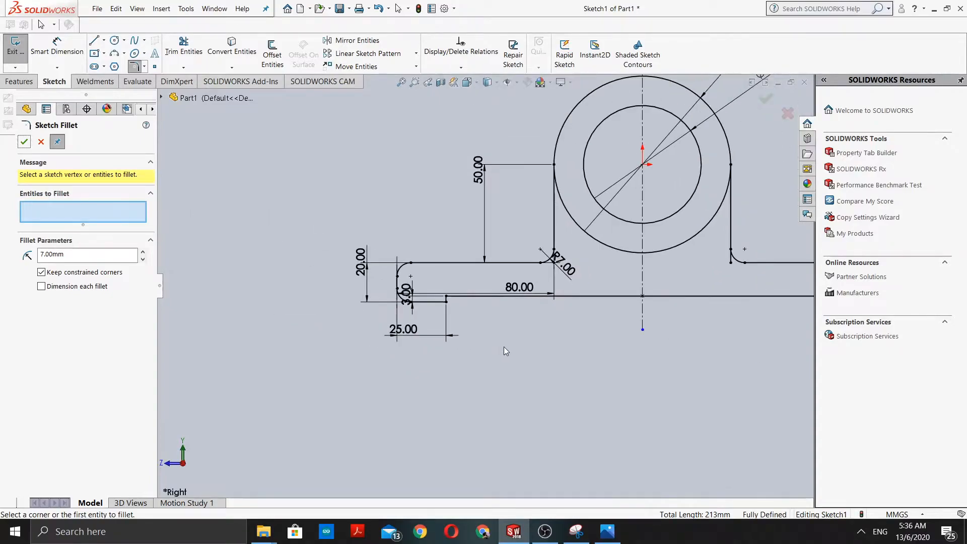
pyautogui.scroll(-1, 693, 300)
pyautogui.scroll(-2, 694, 306)
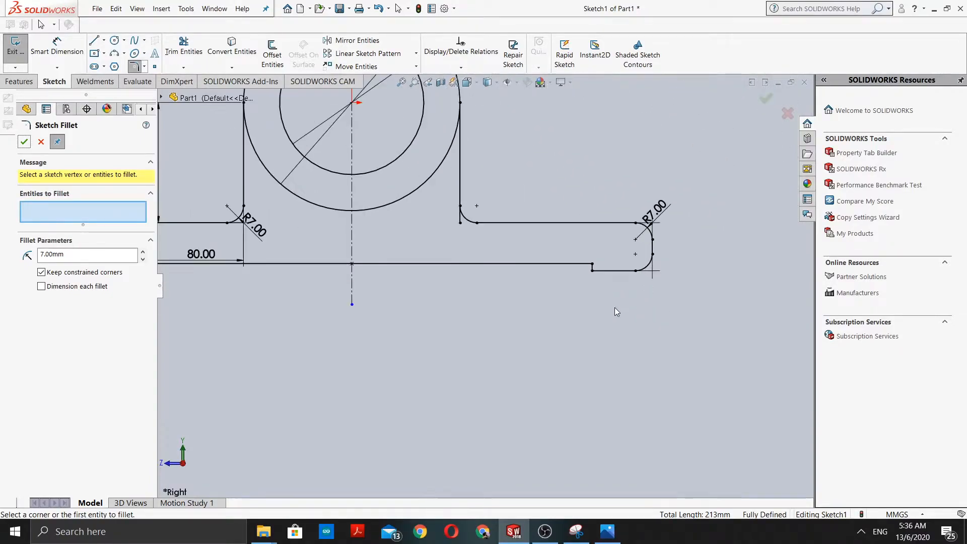
pyautogui.scroll(1, 469, 327)
pyautogui.scroll(1, 427, 317)
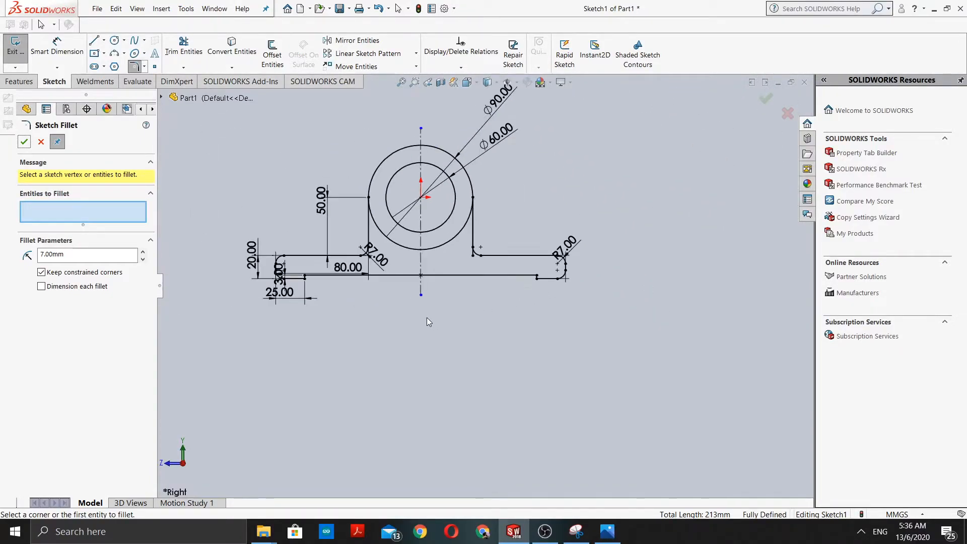
pyautogui.scroll(-2, 427, 317)
pyautogui.scroll(3, 426, 328)
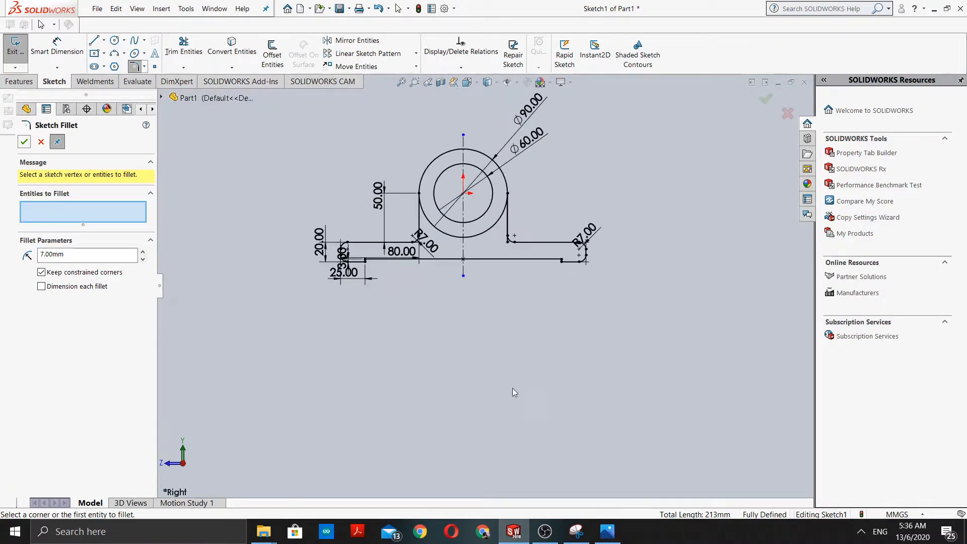
# Compare the filleted sketch with the reference drawing in Photos, return to the sketch, and finish the Sketch Fillet command.
pyautogui.click(607, 531)
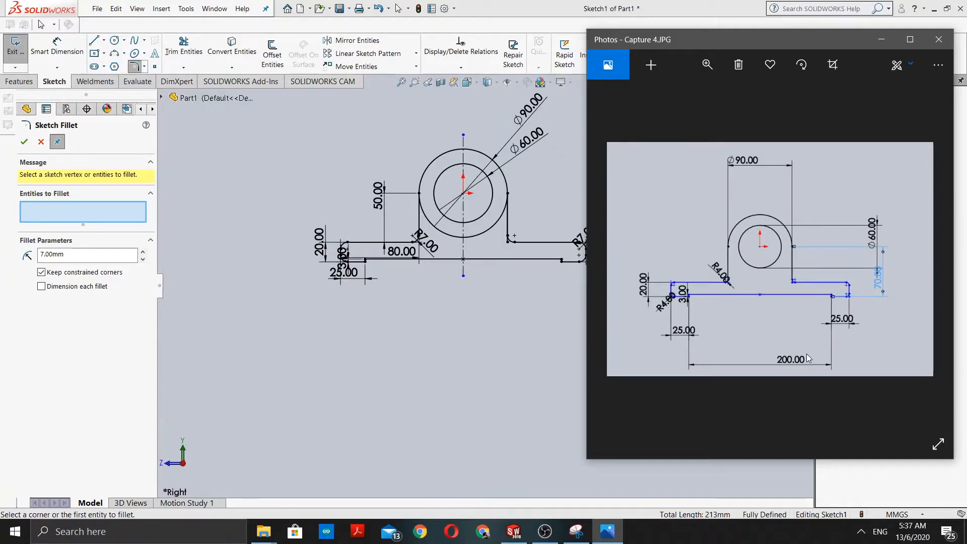
pyautogui.click(881, 40)
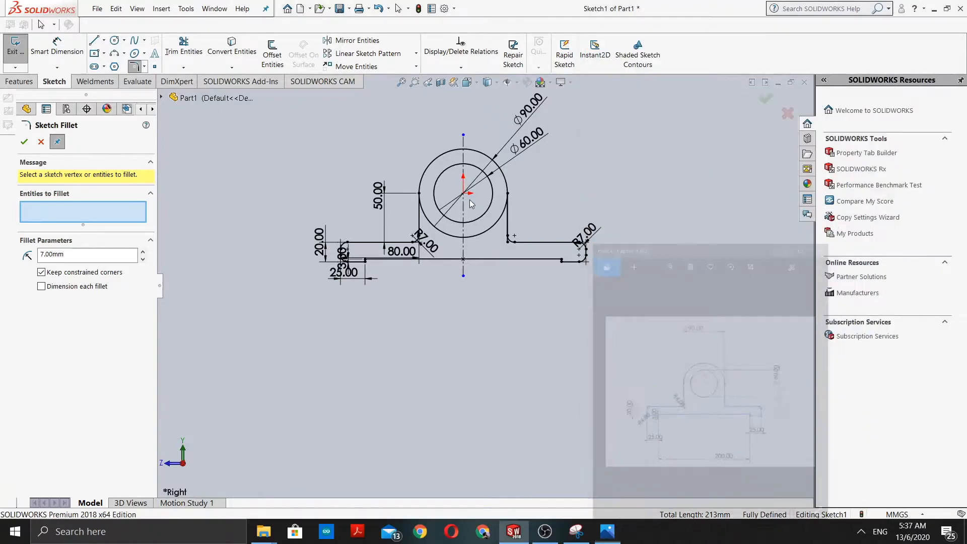
pyautogui.scroll(-3, 396, 260)
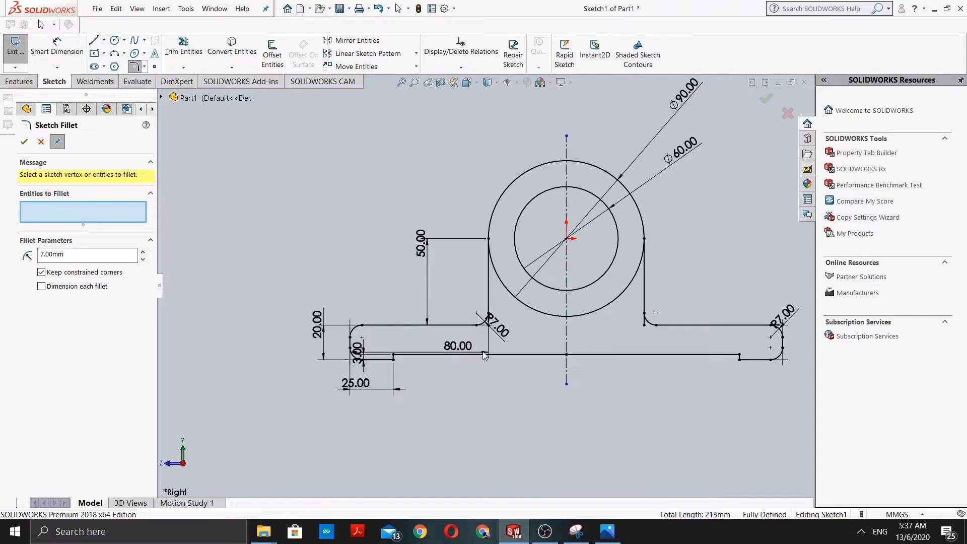
pyautogui.scroll(2, 477, 349)
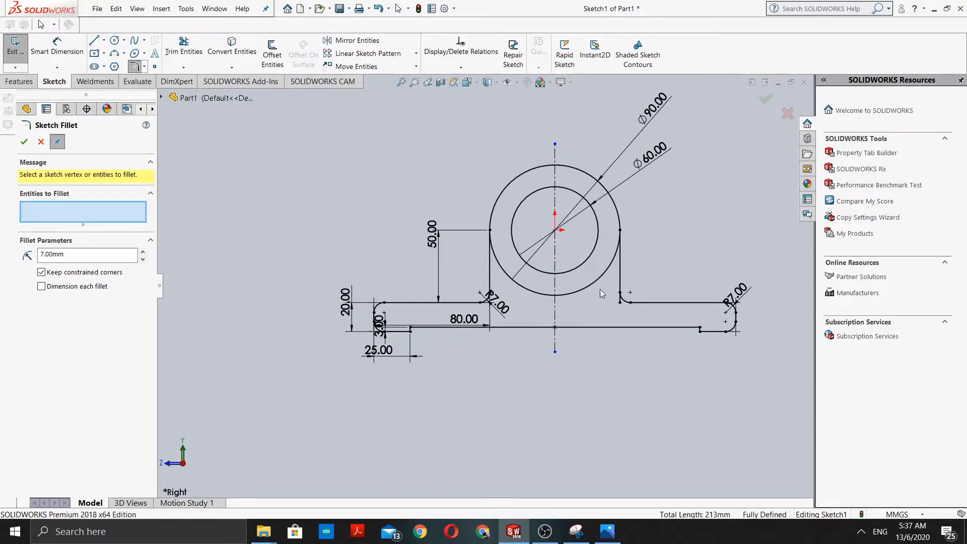
pyautogui.scroll(-2, 600, 289)
pyautogui.scroll(1, 622, 355)
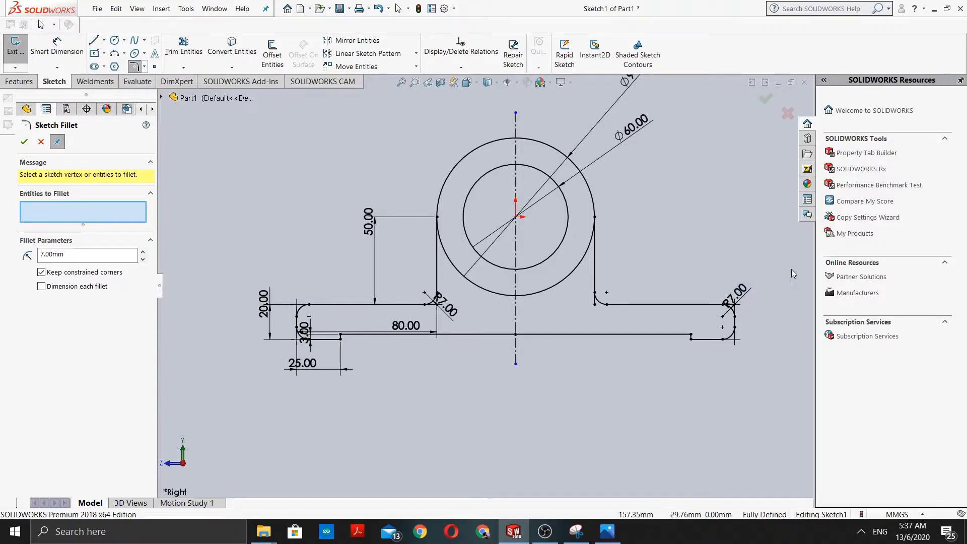
pyautogui.click(23, 142)
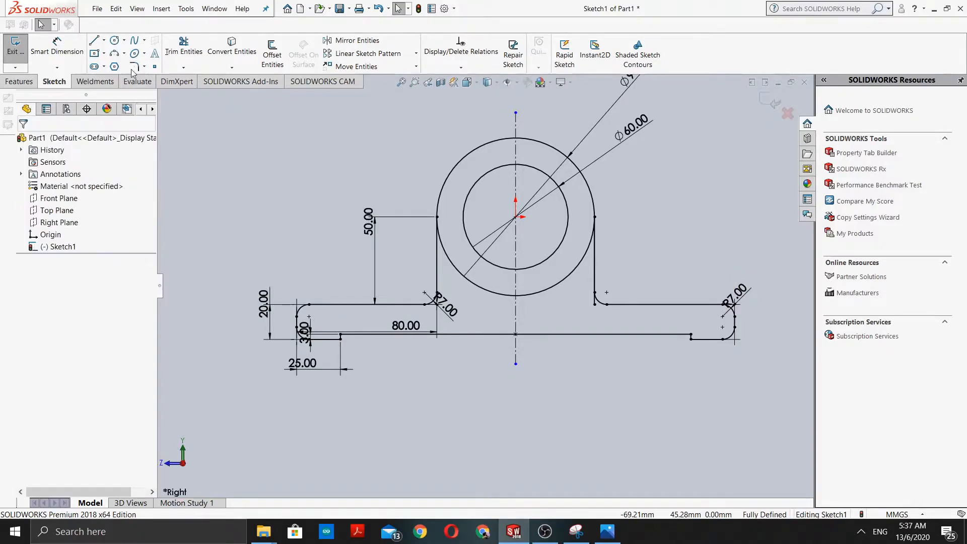
# Power trim both halves of the 90 mm circle's lower arc between the two vertical lines.
pyautogui.click(184, 48)
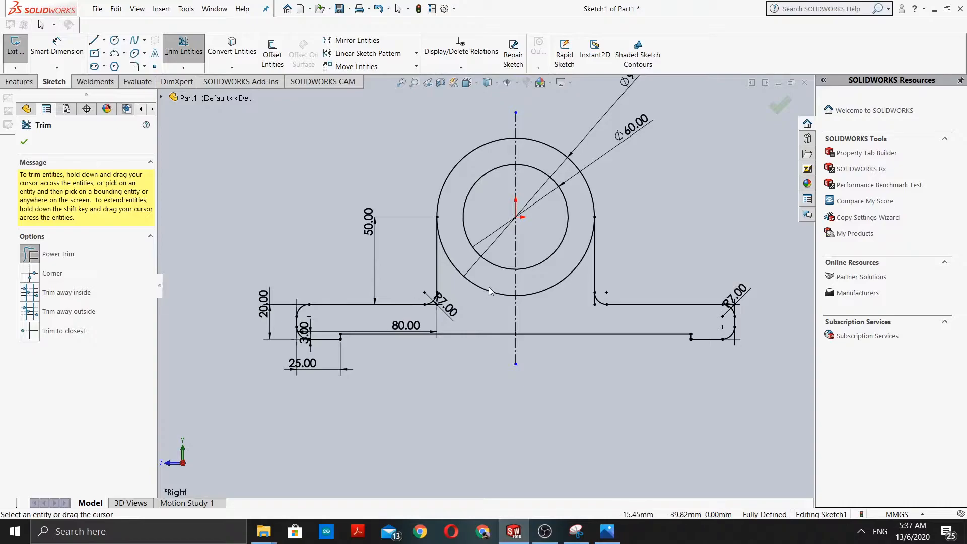
pyautogui.scroll(-2, 488, 290)
pyautogui.moveTo(567, 272); pyautogui.dragTo(576, 289)
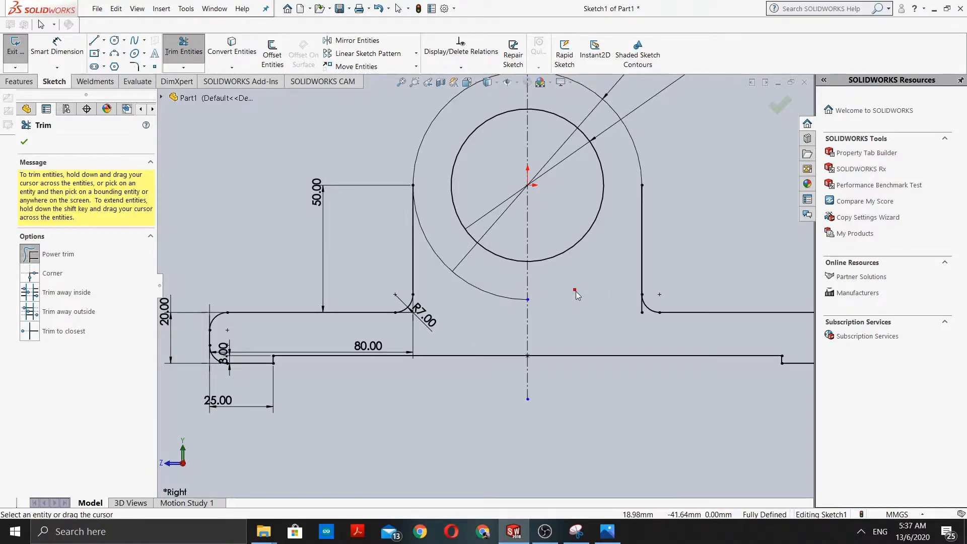
pyautogui.moveTo(497, 272); pyautogui.dragTo(475, 294)
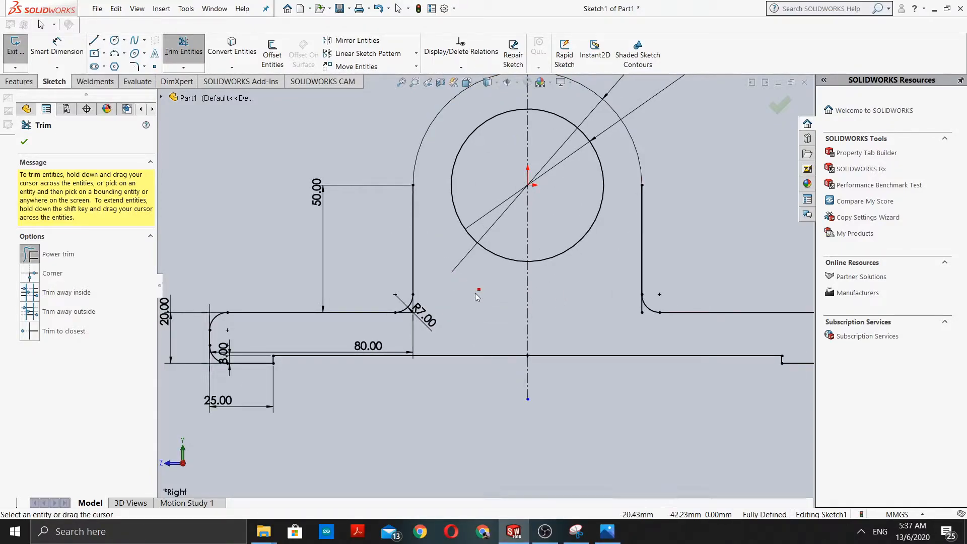
pyautogui.scroll(3, 503, 316)
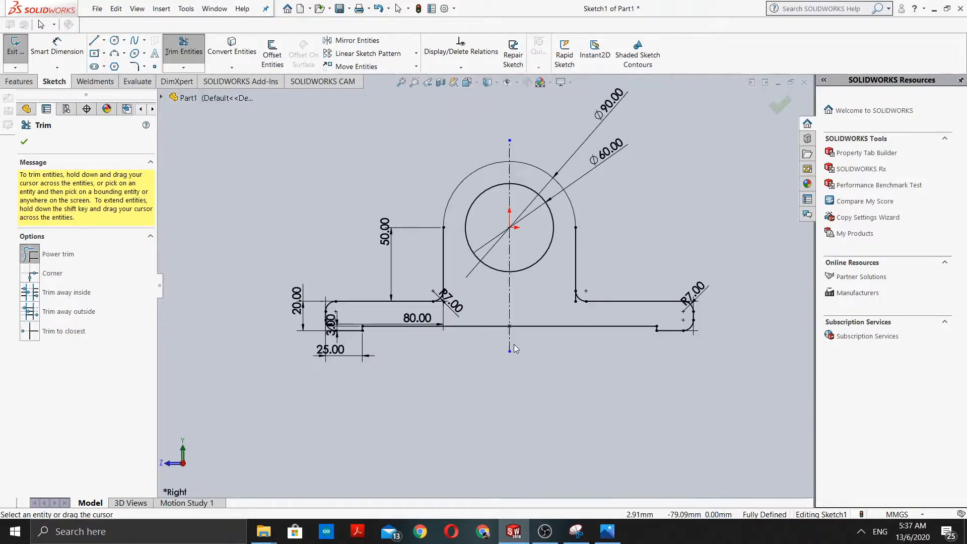
# Check the reference drawing in Photos, then trim the vertical centerline below the 60 mm circle, including the piece under the base.
pyautogui.click(607, 532)
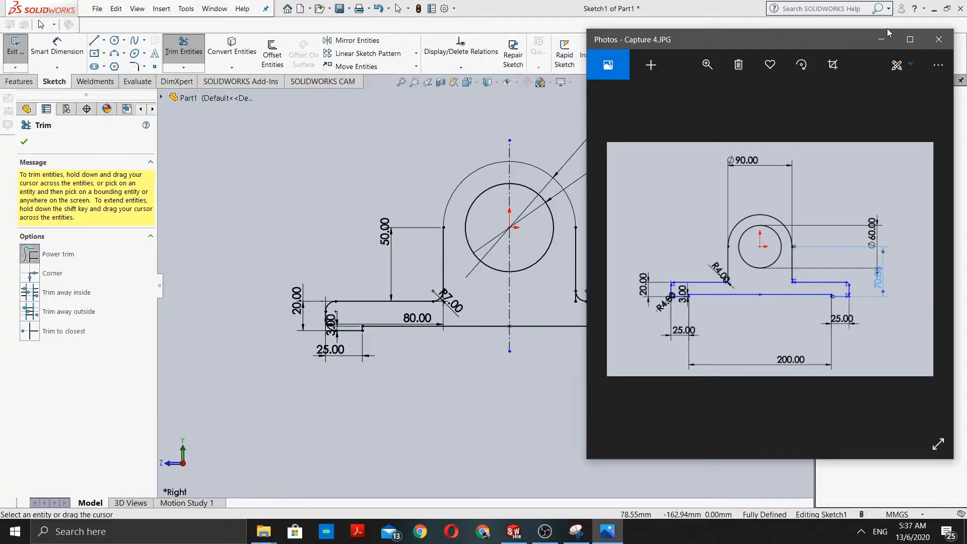
pyautogui.click(880, 40)
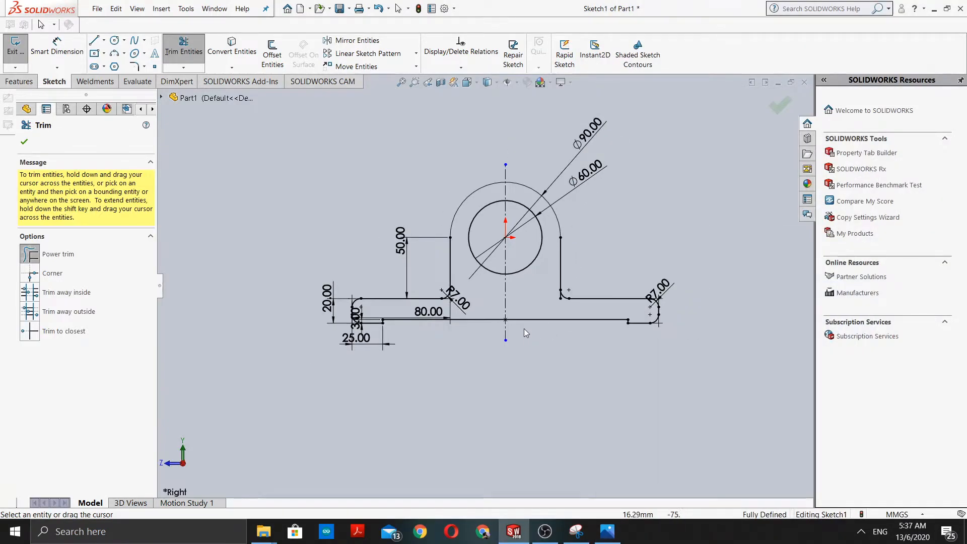
pyautogui.moveTo(484, 299); pyautogui.dragTo(509, 294)
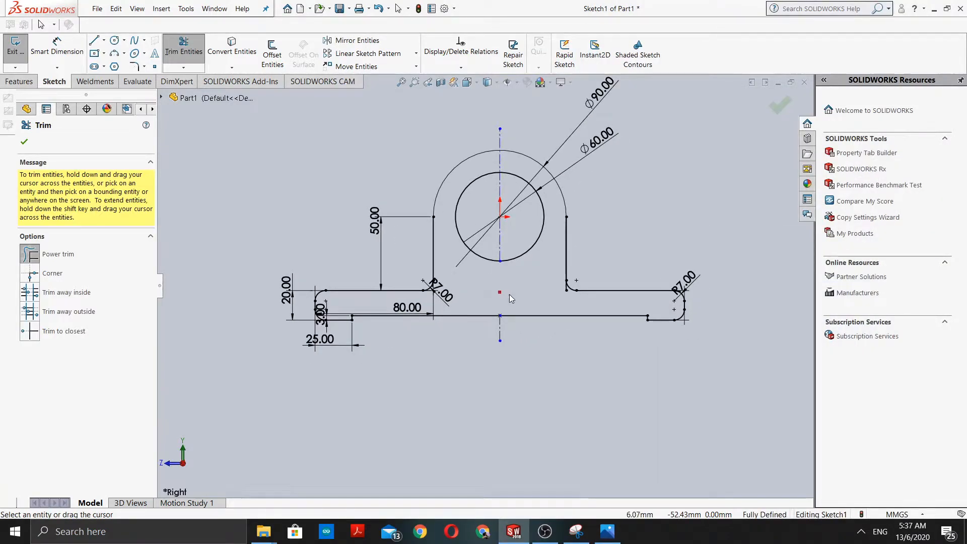
pyautogui.moveTo(466, 330); pyautogui.dragTo(513, 331)
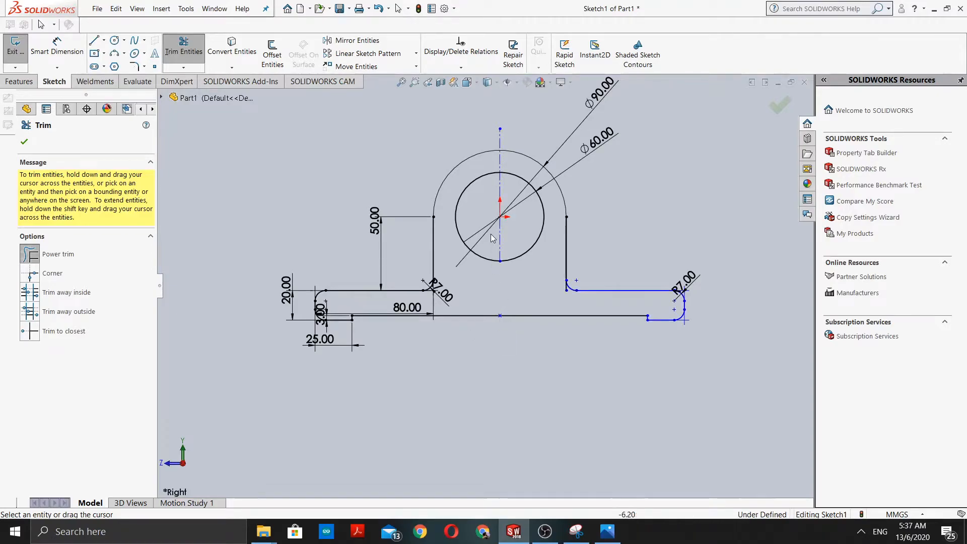
# Trim the remaining vertical centerline inside and above the 60 mm circle, undoing the accidental trim of the outer arc's right half.
pyautogui.moveTo(492, 246); pyautogui.dragTo(509, 238)
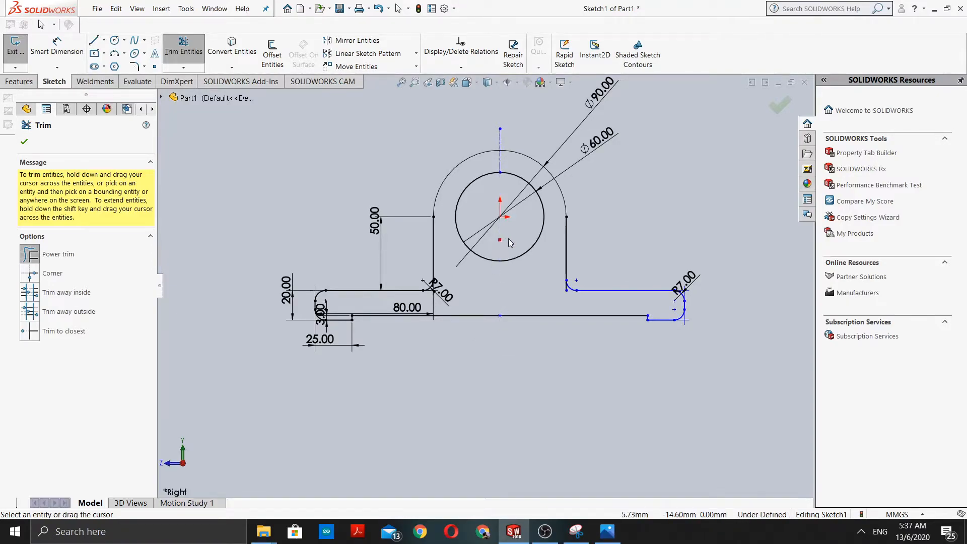
pyautogui.moveTo(489, 167); pyautogui.dragTo(523, 152)
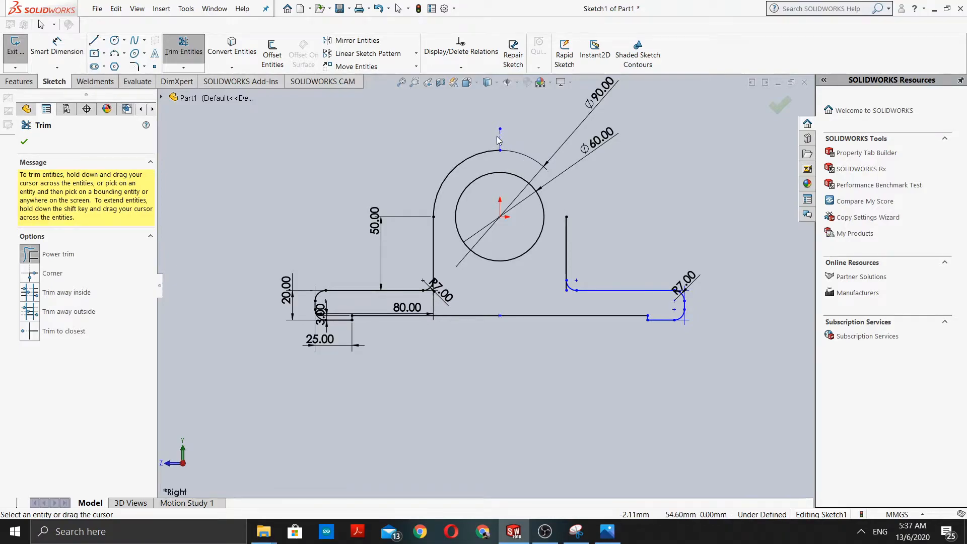
pyautogui.hotkey('ctrl', 'z')
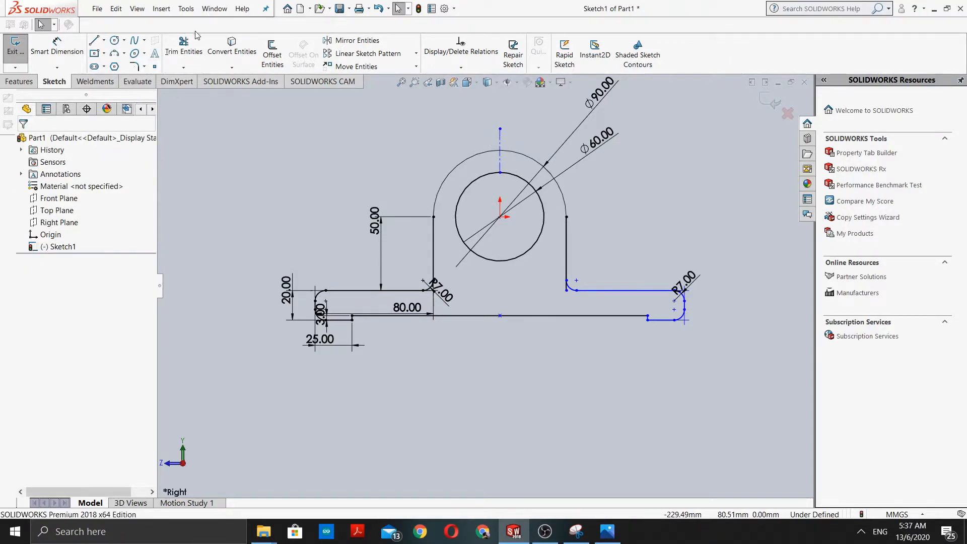
pyautogui.click(183, 44)
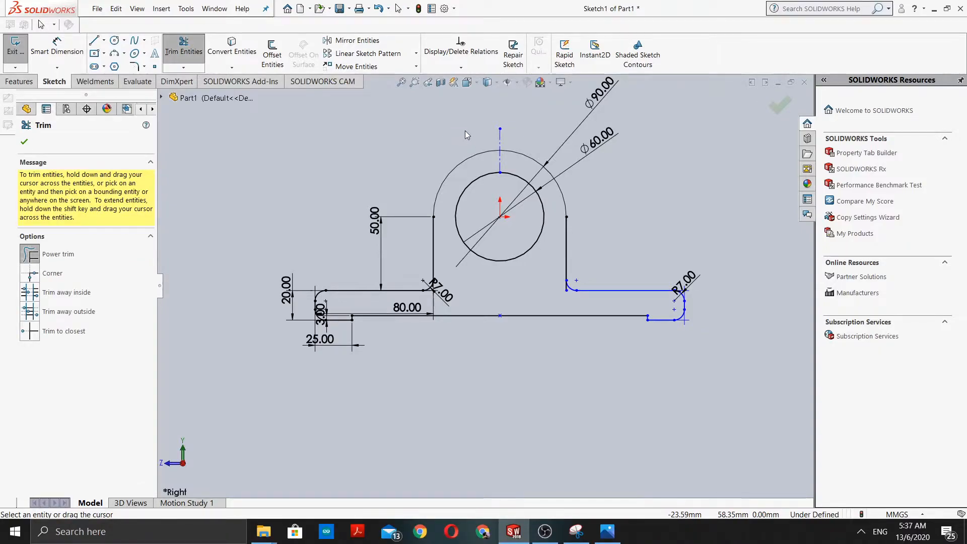
pyautogui.moveTo(464, 131)
pyautogui.mouseDown()
pyautogui.moveTo(508, 143)
pyautogui.moveTo(506, 160)
pyautogui.mouseUp()
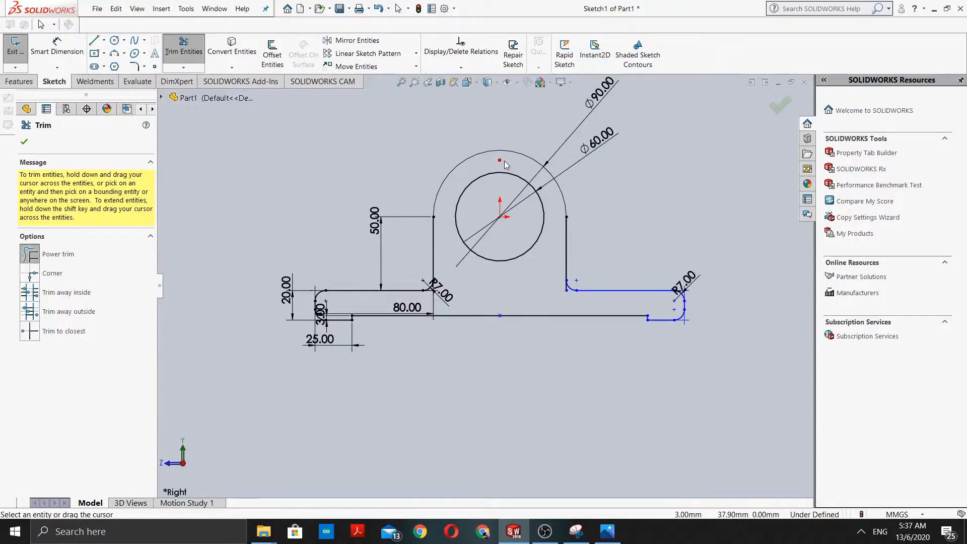
# Finish trimming and examine the sketch's inner fillets, base line and both foot ends for leftover segments.
pyautogui.click(25, 143)
pyautogui.scroll(2, 515, 318)
pyautogui.scroll(-3, 508, 276)
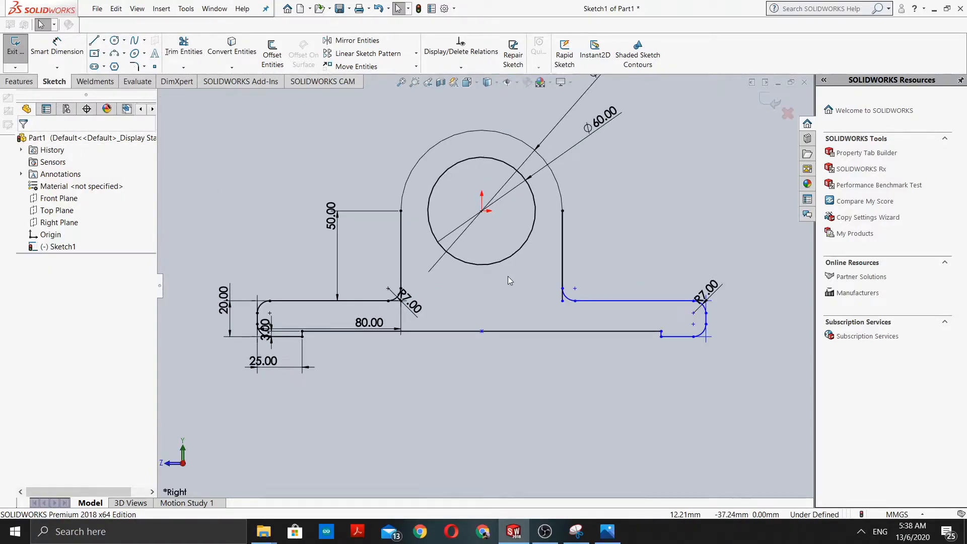
pyautogui.scroll(-1, 569, 308)
pyautogui.scroll(2, 568, 308)
pyautogui.scroll(-4, 528, 307)
pyautogui.scroll(-3, 190, 292)
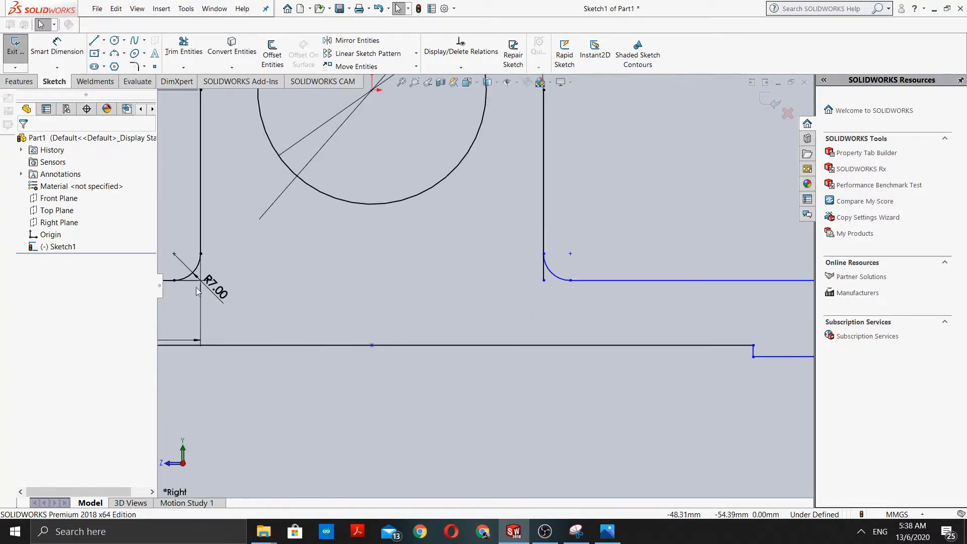
pyautogui.scroll(3, 295, 321)
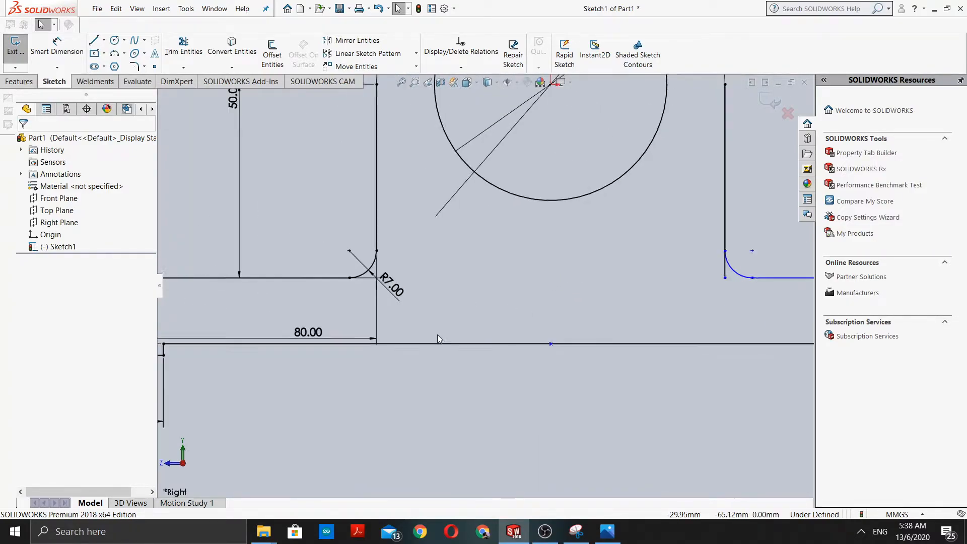
pyautogui.scroll(-3, 632, 288)
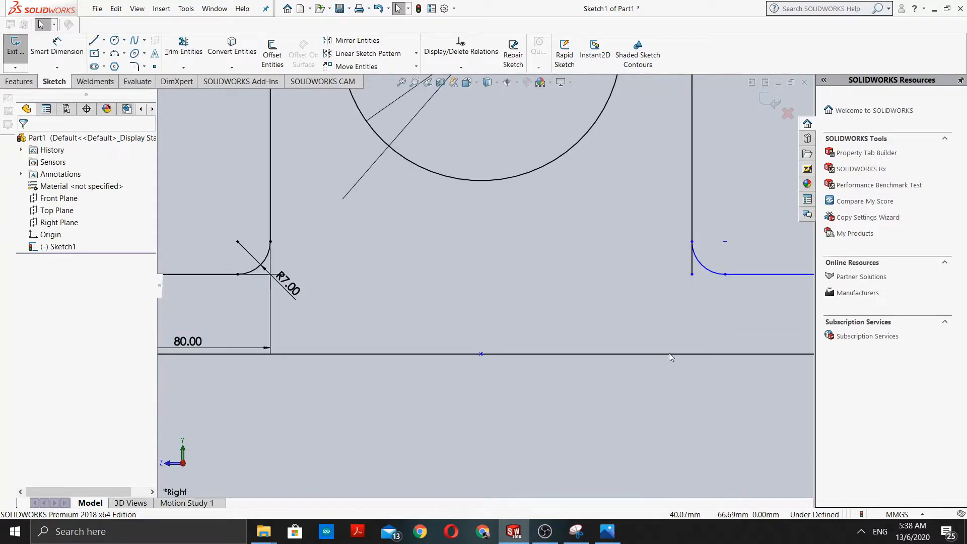
pyautogui.scroll(2, 668, 352)
pyautogui.scroll(-1, 418, 311)
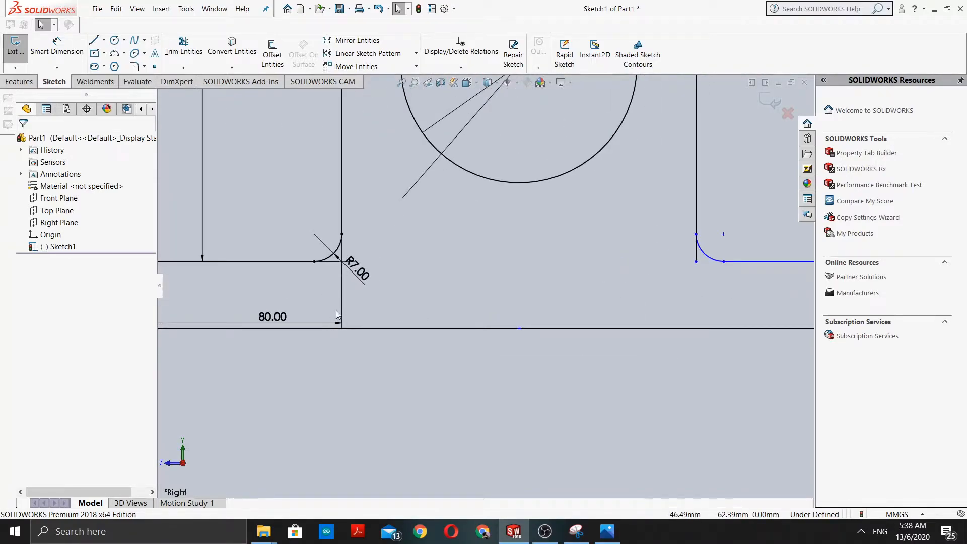
pyautogui.scroll(2, 334, 329)
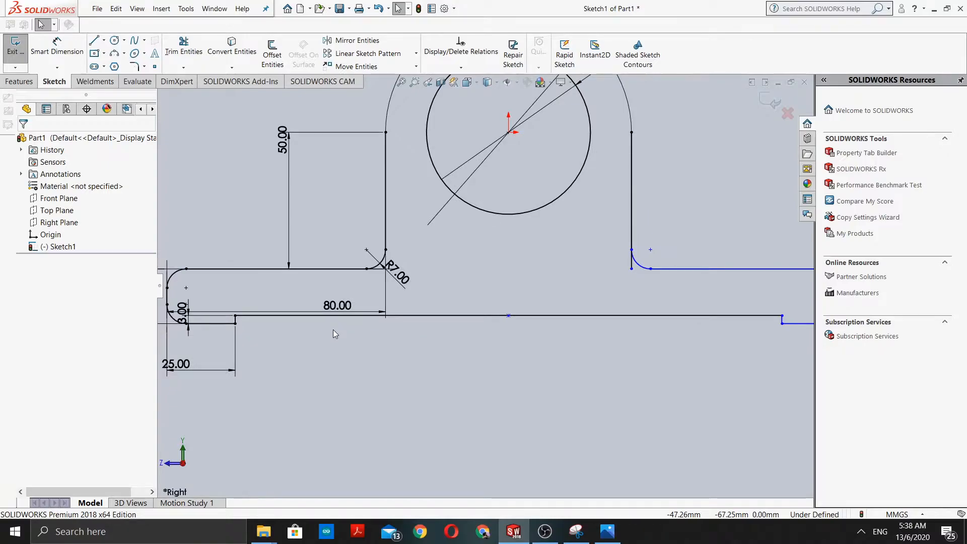
pyautogui.scroll(-2, 333, 329)
pyautogui.scroll(2, 604, 292)
pyautogui.scroll(-3, 562, 271)
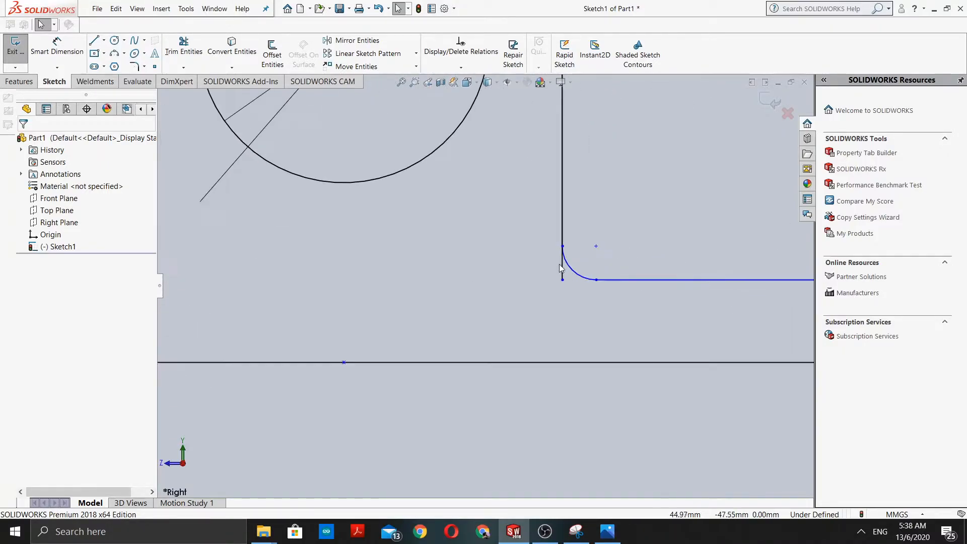
pyautogui.scroll(5, 476, 305)
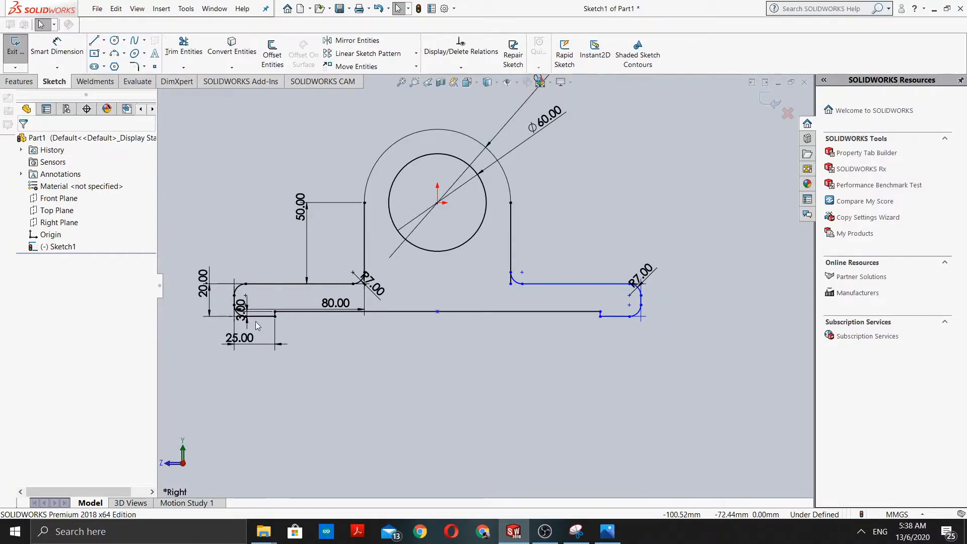
pyautogui.scroll(-2, 271, 318)
pyautogui.scroll(-4, 270, 318)
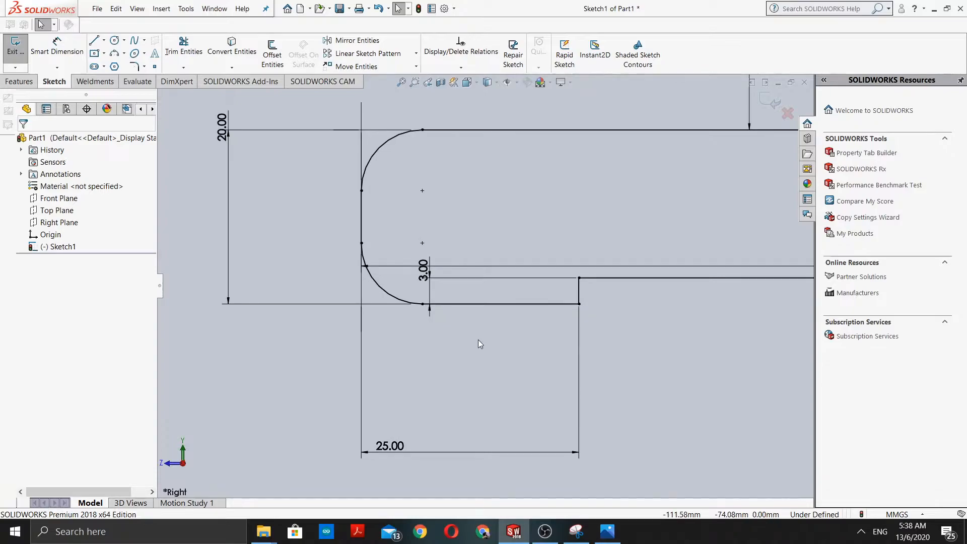
pyautogui.scroll(4, 478, 340)
pyautogui.scroll(-2, 734, 295)
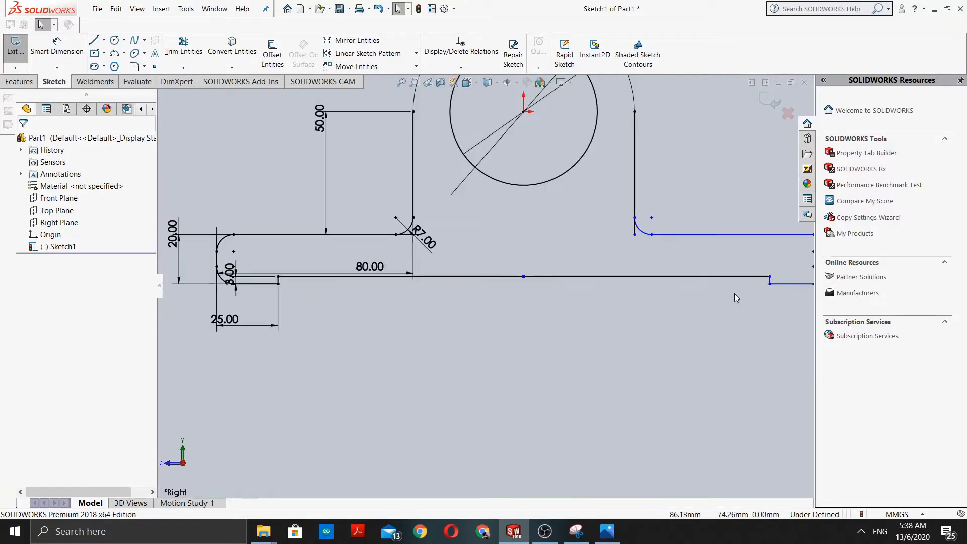
pyautogui.scroll(-2, 733, 292)
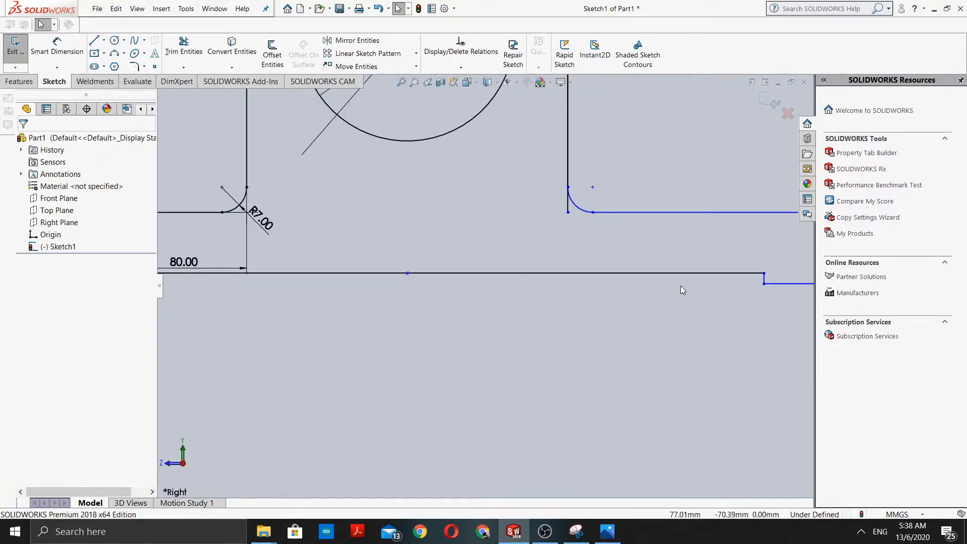
pyautogui.scroll(1, 546, 289)
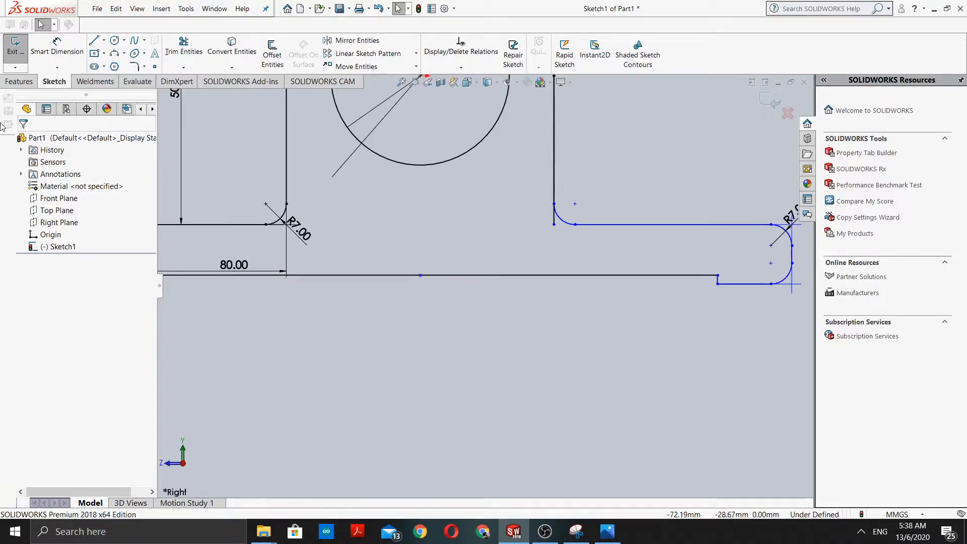
# Power trim the leftover stub of the right vertical line below its inner fillet and finish the trim command.
pyautogui.click(183, 47)
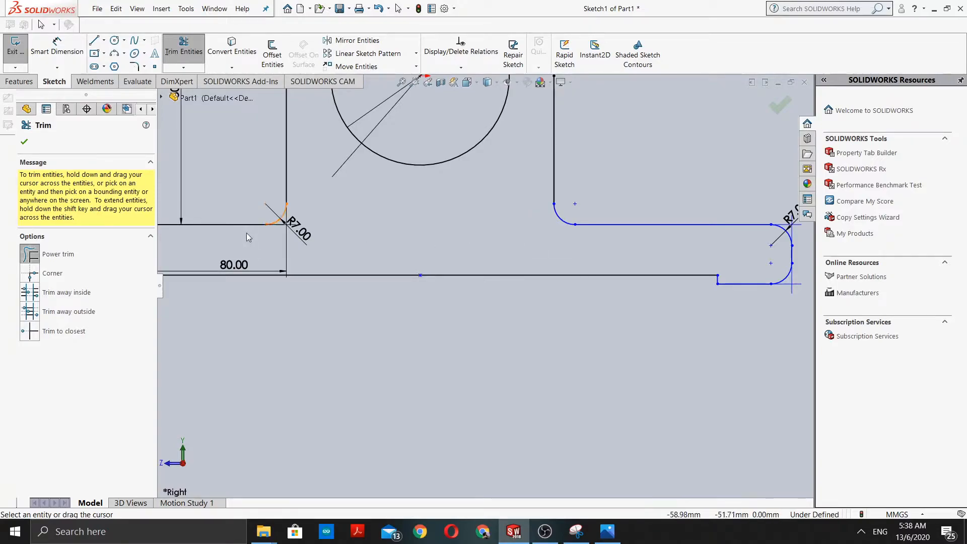
pyautogui.scroll(2, 280, 253)
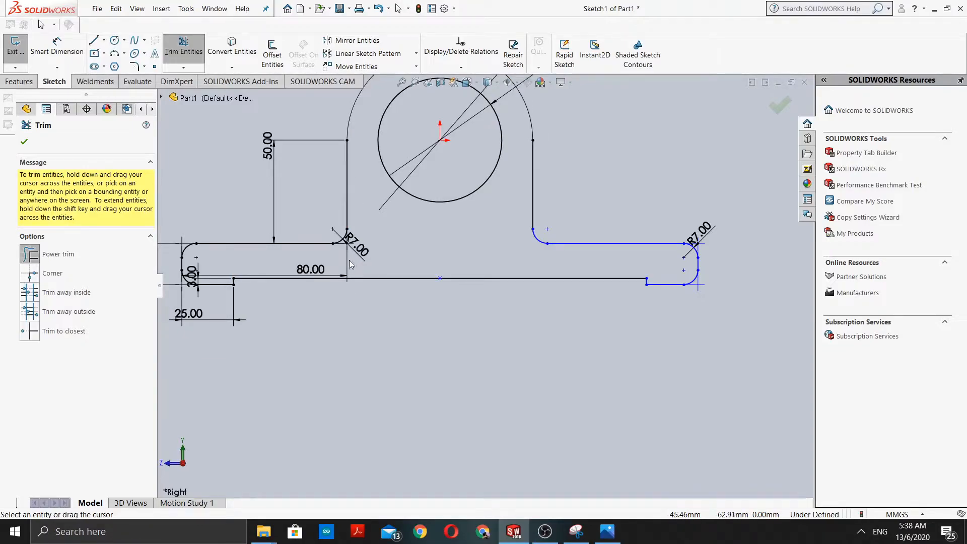
pyautogui.scroll(2, 395, 270)
pyautogui.scroll(-2, 355, 268)
pyautogui.scroll(2, 356, 268)
pyautogui.click(22, 139)
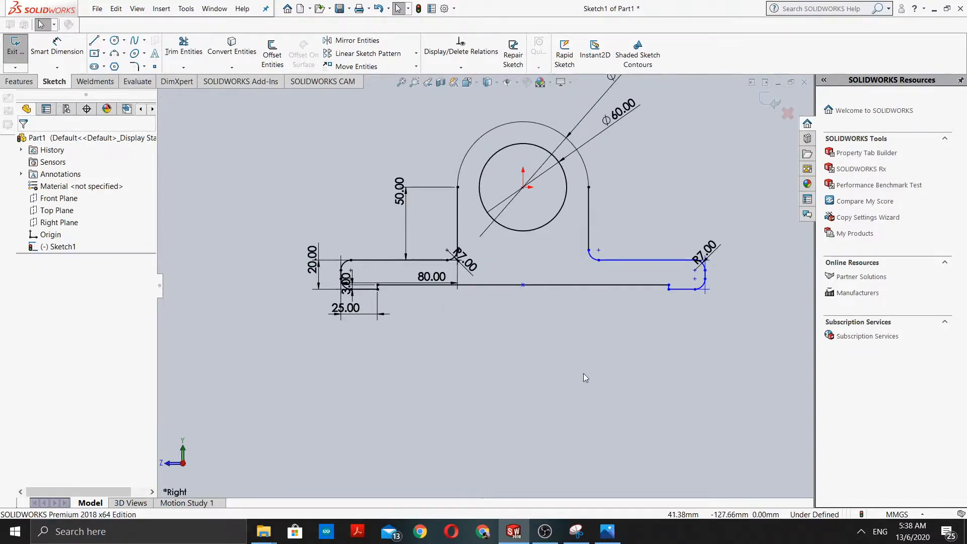
# Switch to Photos and compare the whole trimmed sketch with the reference drawing's shape and dimensions.
pyautogui.click(607, 531)
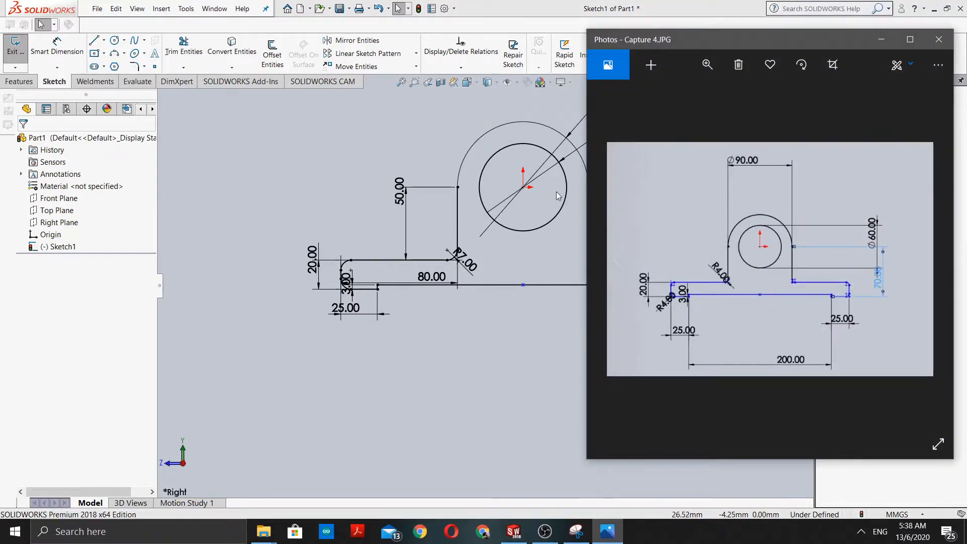
pyautogui.scroll(5, 485, 282)
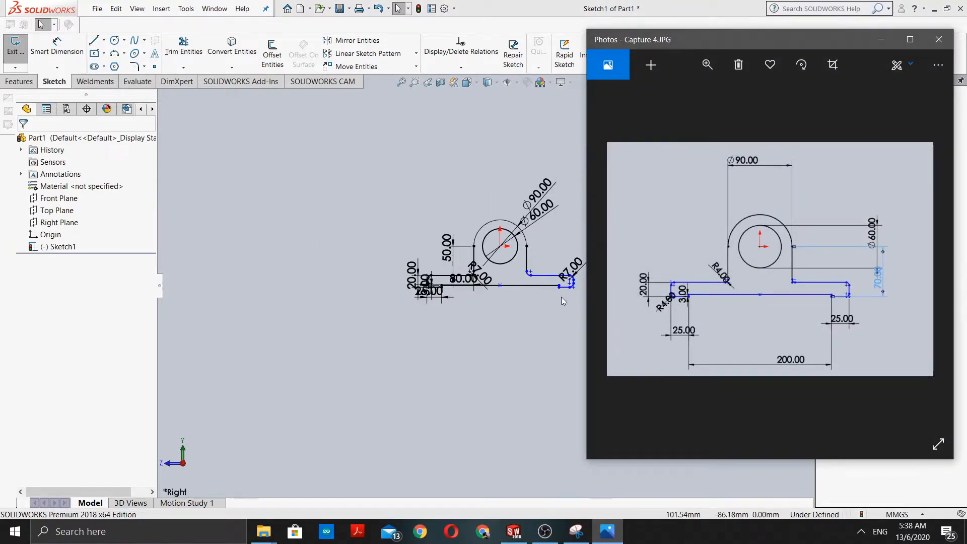
pyautogui.scroll(-5, 576, 270)
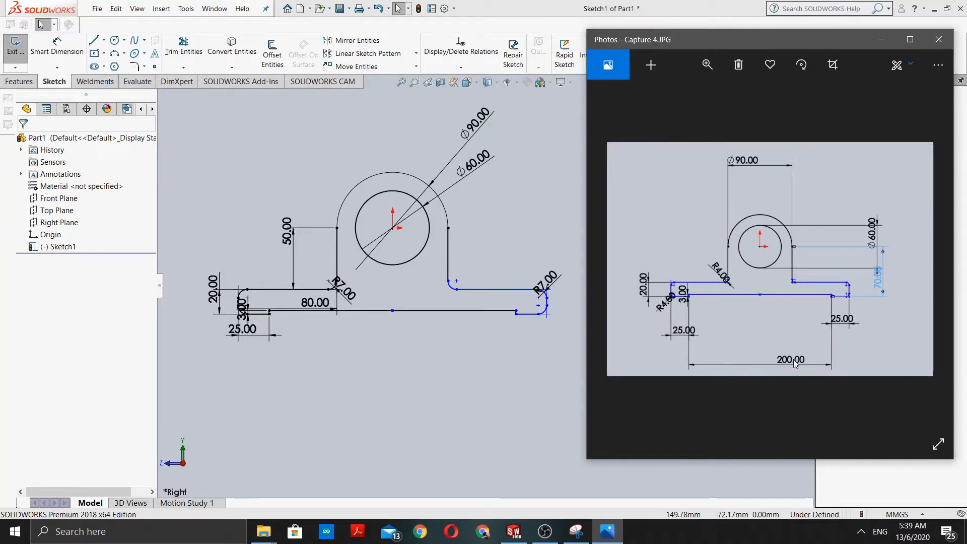
# Dimension the horizontal distance between the two inner foot corners beneath the base as 200 mm.
pyautogui.click(57, 48)
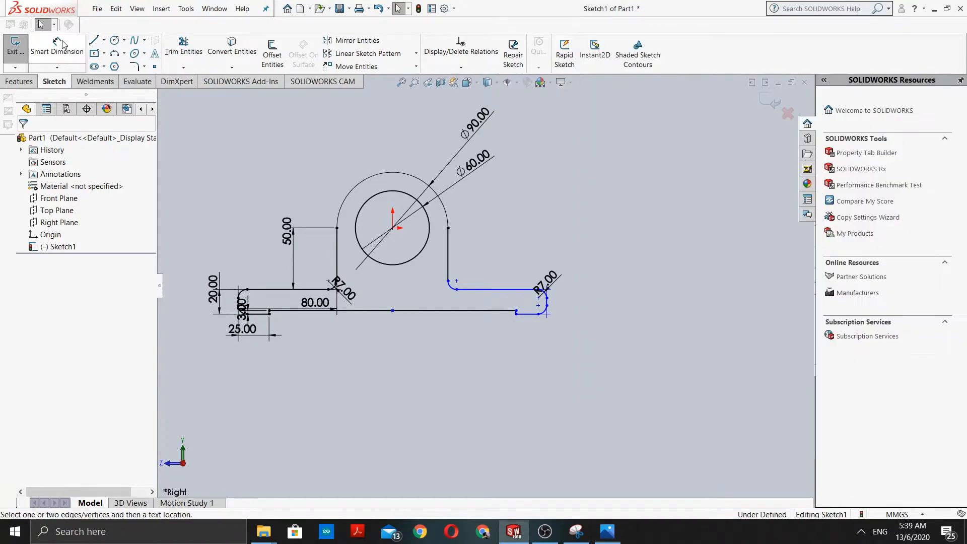
pyautogui.click(269, 313)
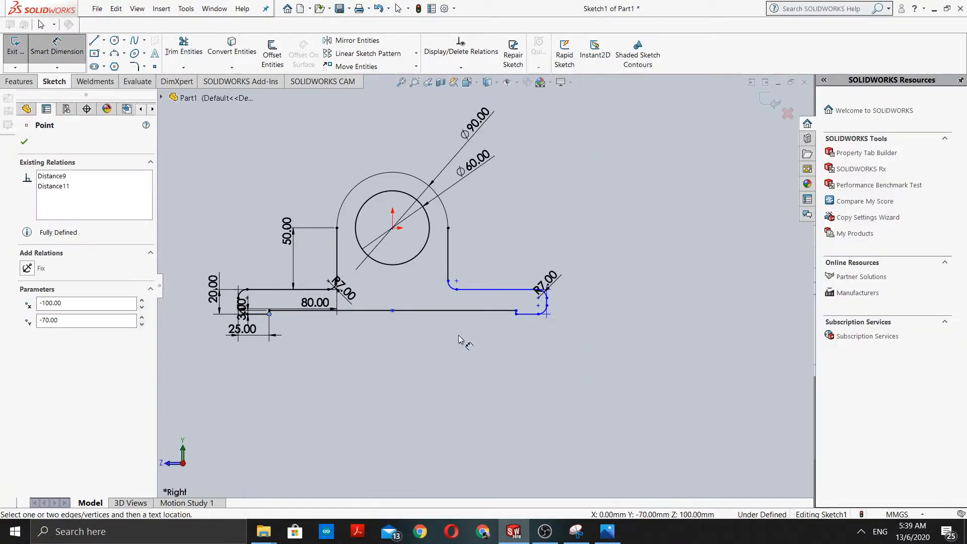
pyautogui.click(516, 311)
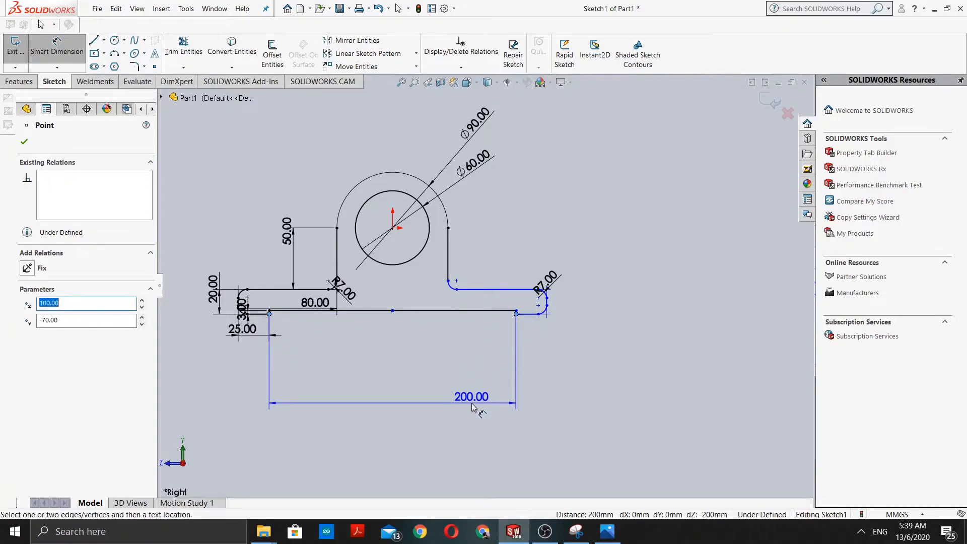
pyautogui.click(470, 384)
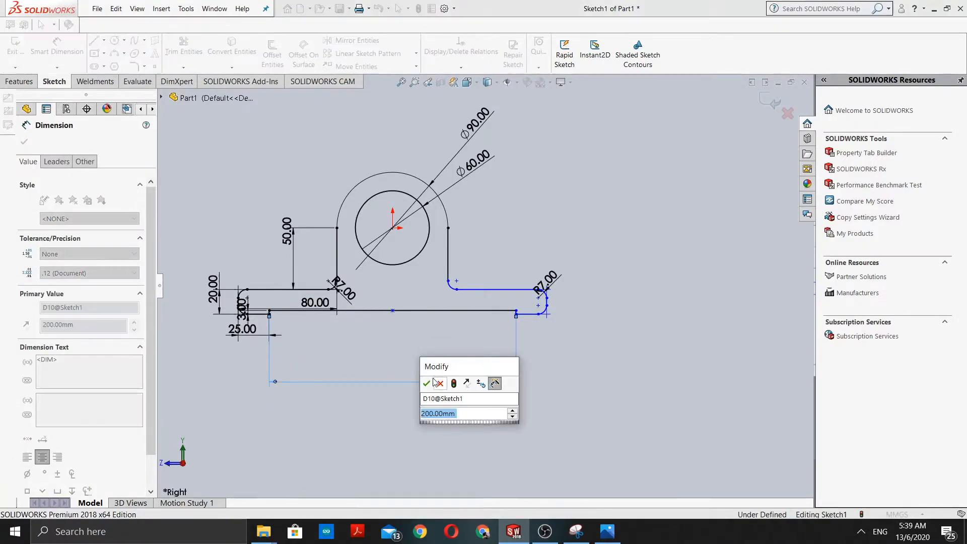
pyautogui.click(427, 384)
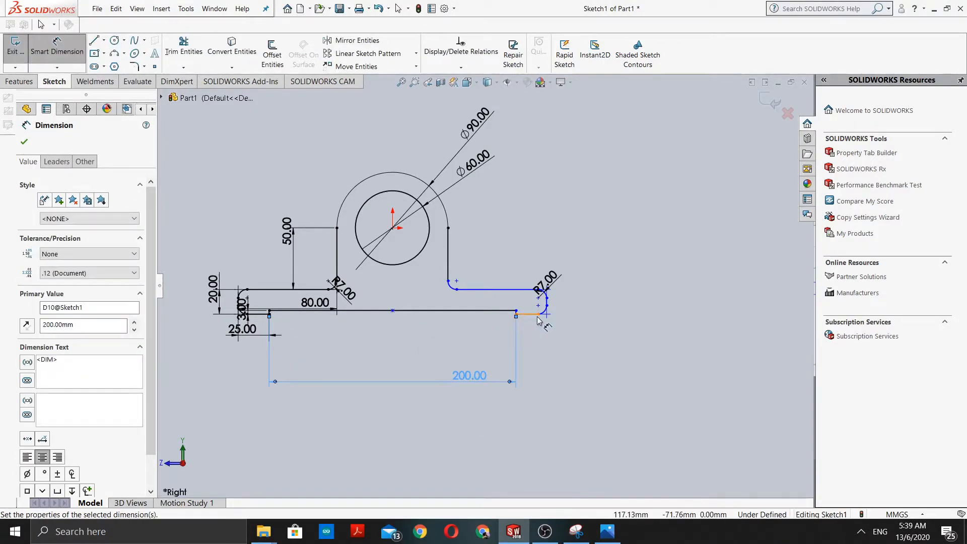
# Dimension the bottom edge of the right foot and set its length to 25 mm.
pyautogui.click(517, 315)
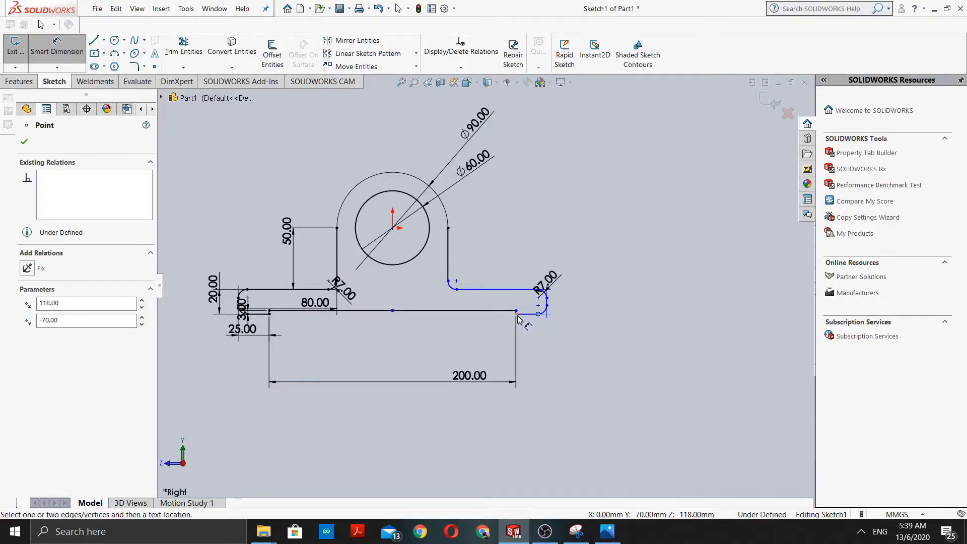
pyautogui.click(538, 314)
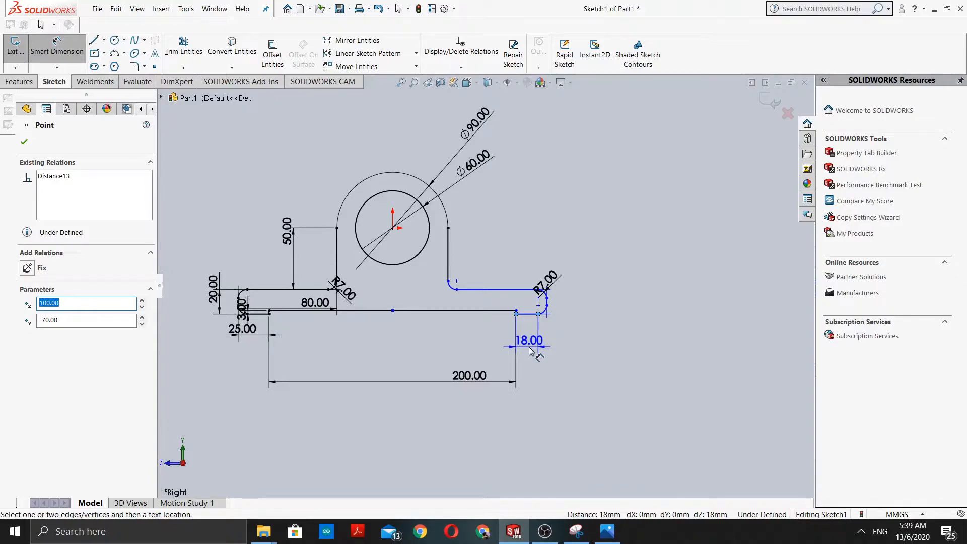
pyautogui.click(530, 350)
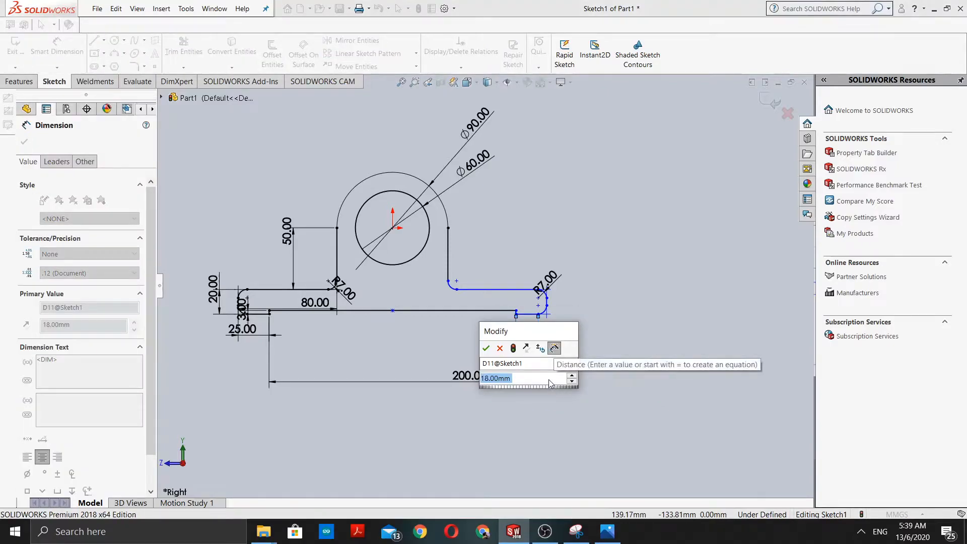
pyautogui.press('BackSpace')
pyautogui.write('25')
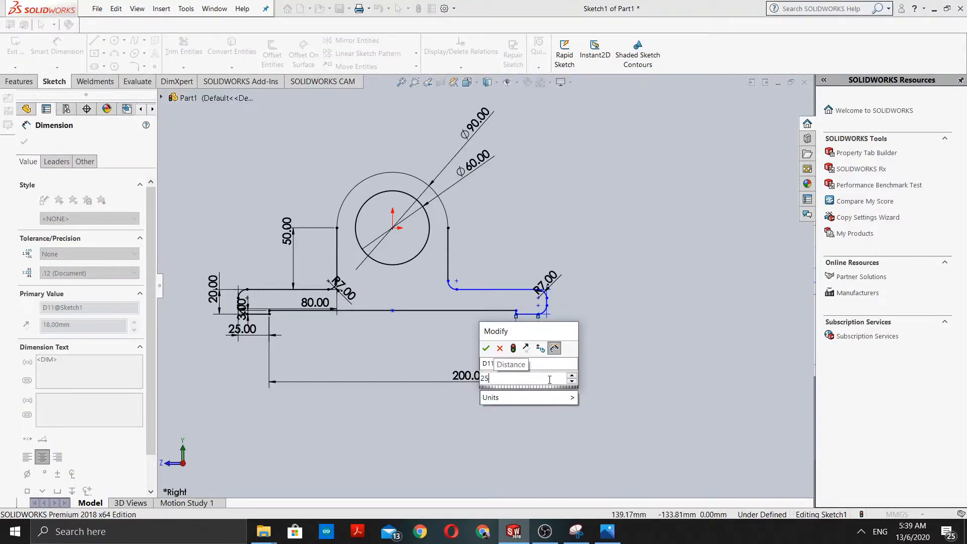
pyautogui.press('Return')
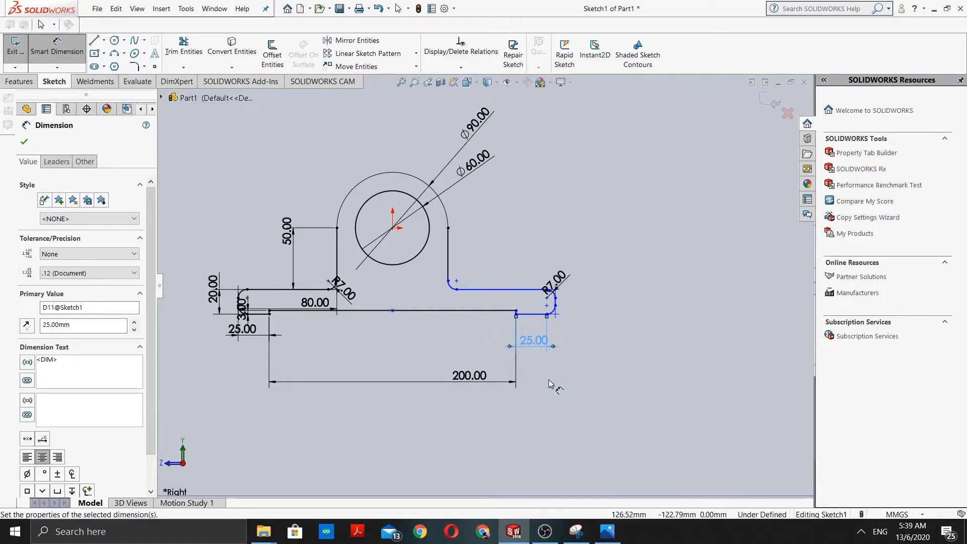
pyautogui.click(23, 141)
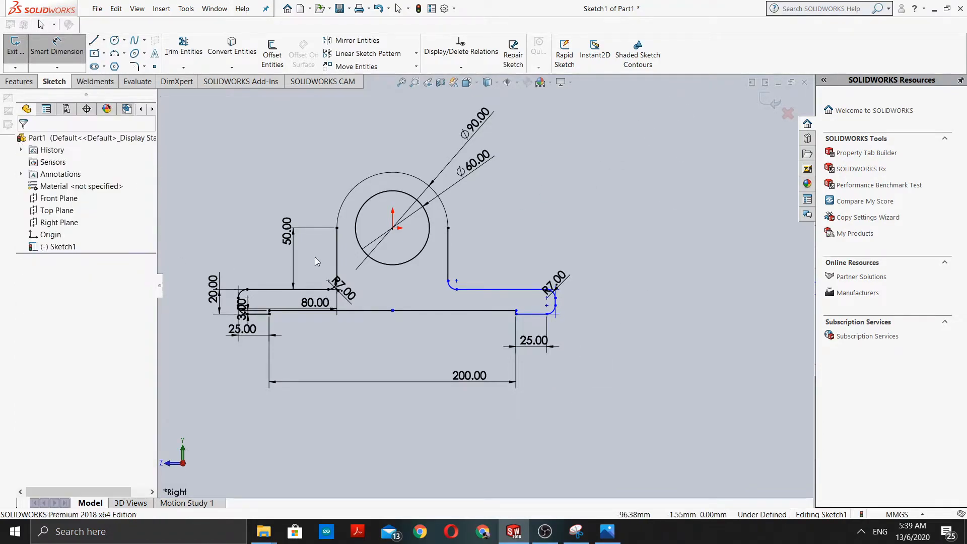
pyautogui.press('Escape')
# Examine the dimensioned bracket profile, checking the base, both feet and the rounded corners.
pyautogui.scroll(-5, 506, 323)
pyautogui.scroll(2, 507, 322)
pyautogui.scroll(-2, 361, 307)
pyautogui.scroll(3, 276, 320)
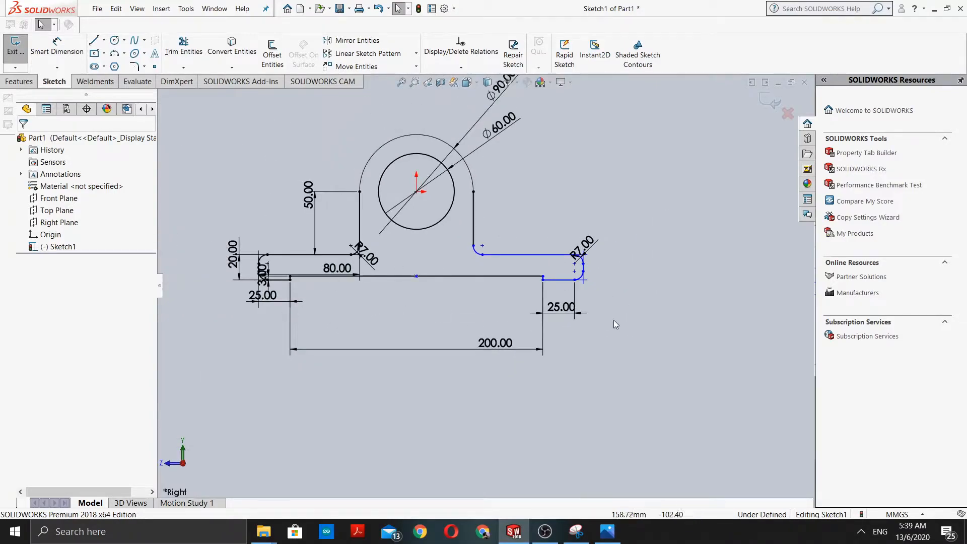
pyautogui.scroll(-2, 310, 269)
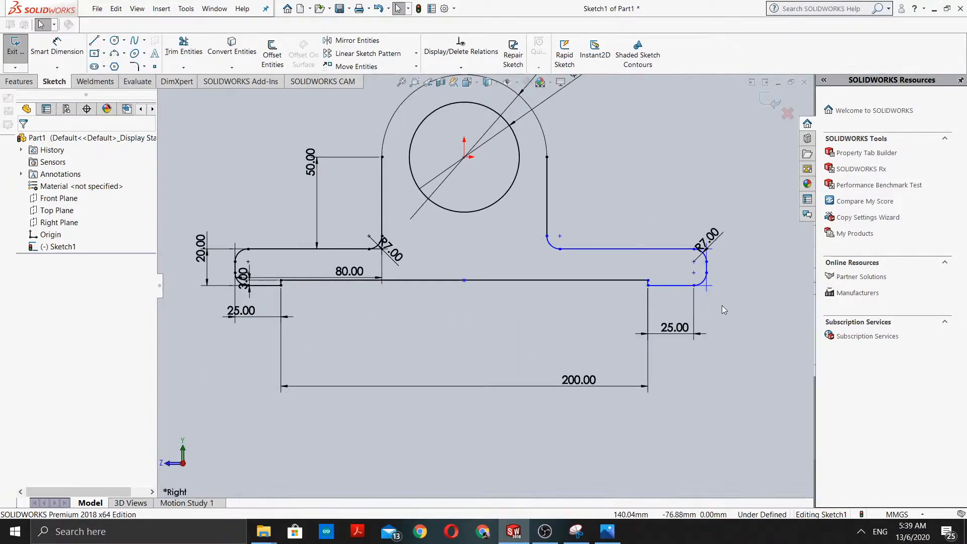
pyautogui.press('z')
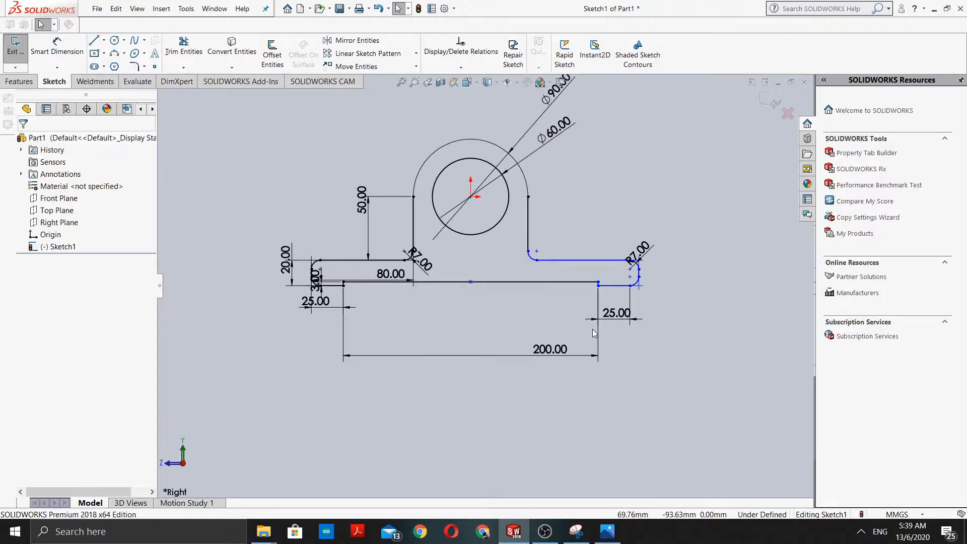
pyautogui.scroll(-2, 592, 328)
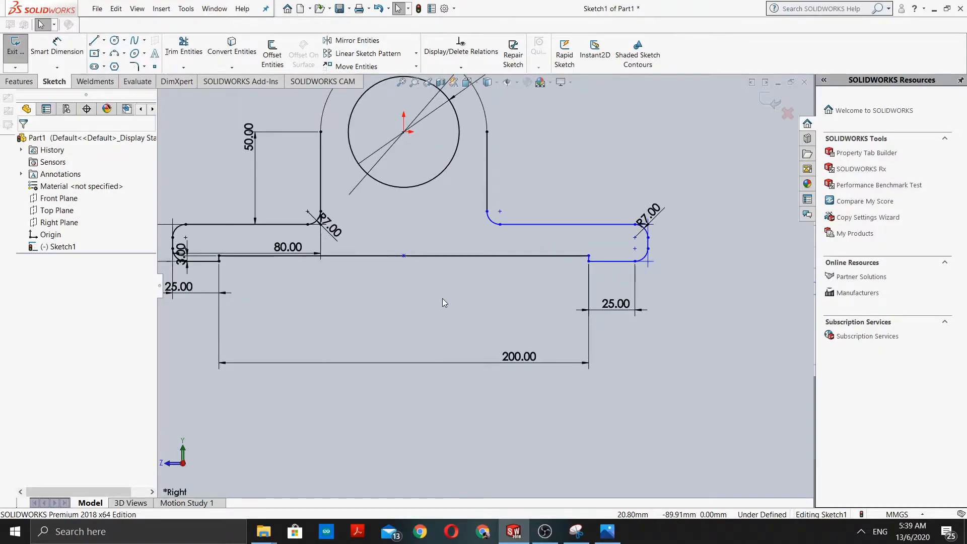
pyautogui.scroll(2, 442, 298)
pyautogui.scroll(-2, 421, 301)
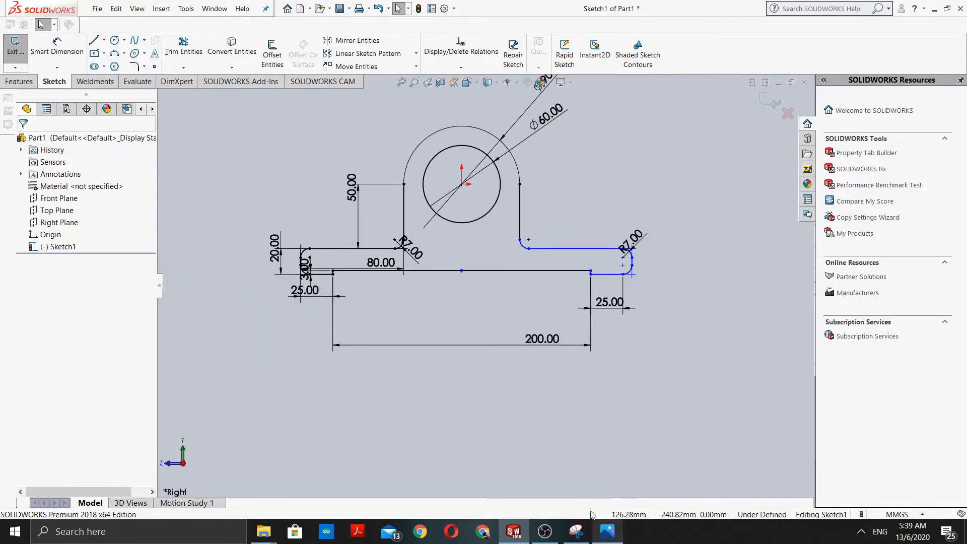
# Compare the bracket sketch's shape and dimensions with the reference image Capture 4.JPG in Photos.
pyautogui.click(607, 532)
pyautogui.scroll(3, 505, 197)
pyautogui.scroll(1, 529, 243)
pyautogui.scroll(-2, 529, 244)
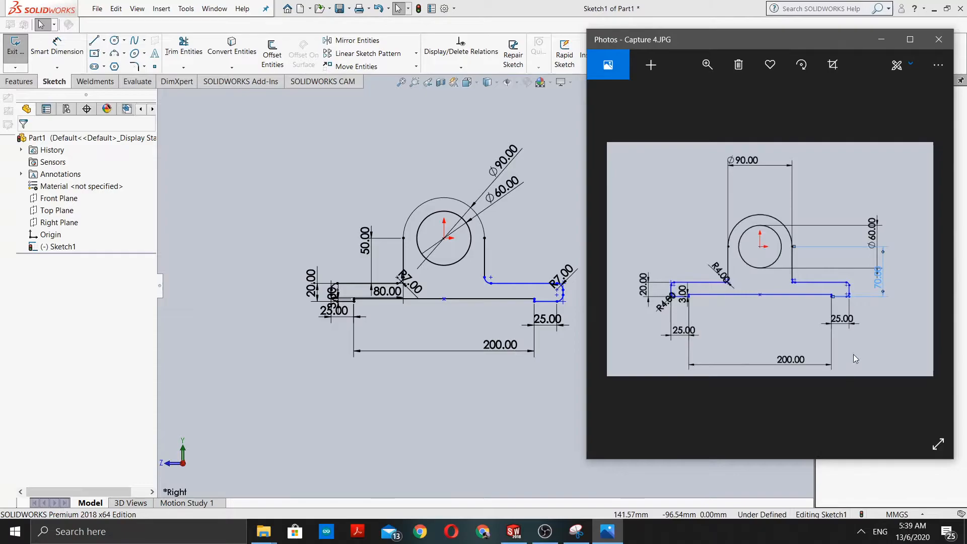
pyautogui.scroll(3, 503, 298)
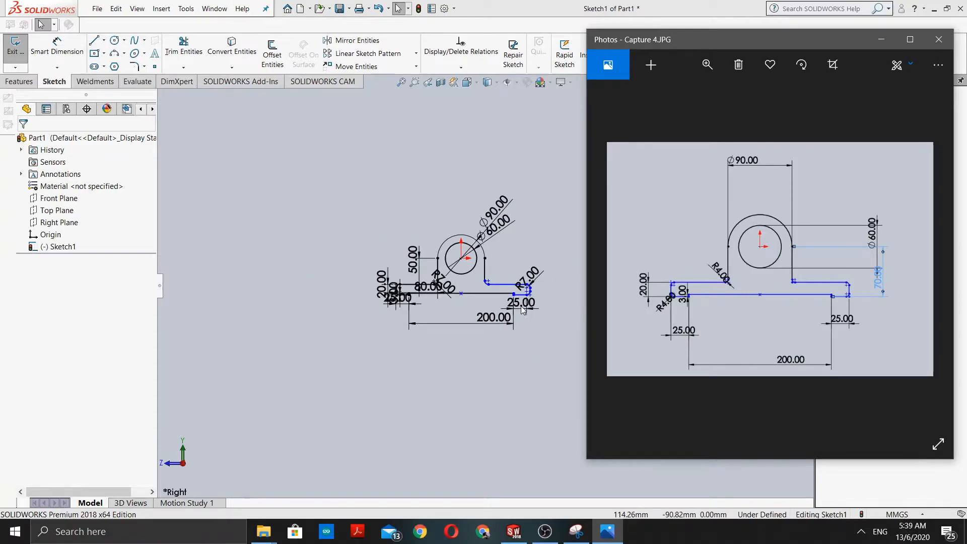
pyautogui.scroll(-2, 521, 306)
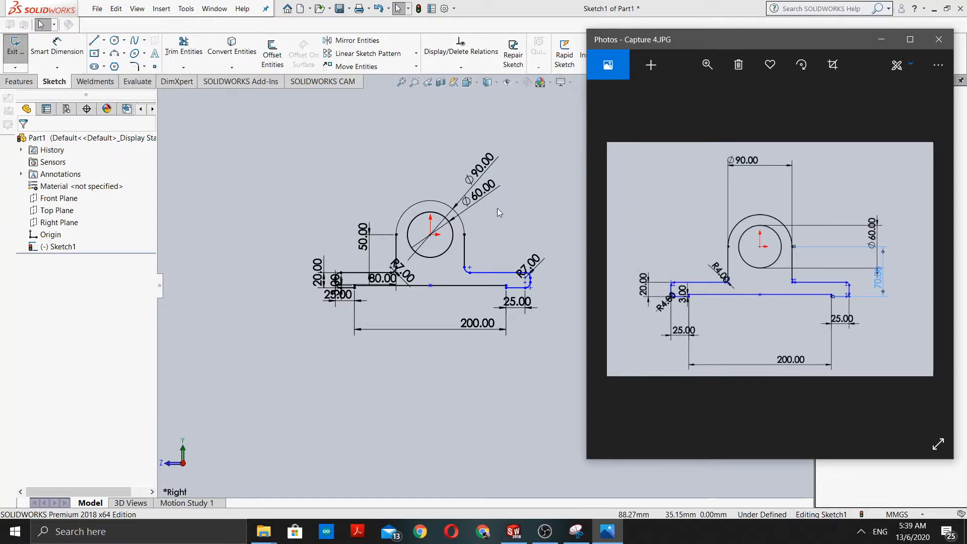
pyautogui.scroll(-2, 560, 289)
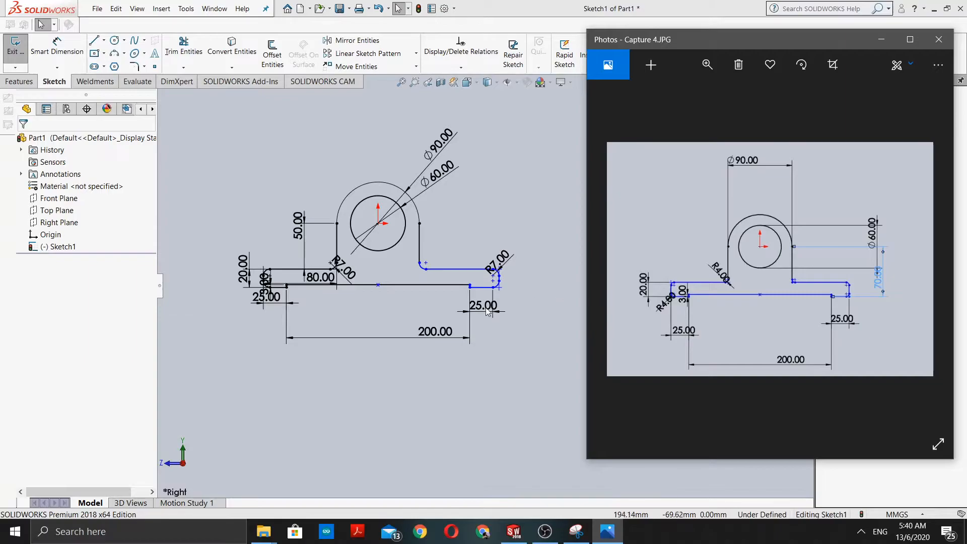
pyautogui.scroll(2, 481, 305)
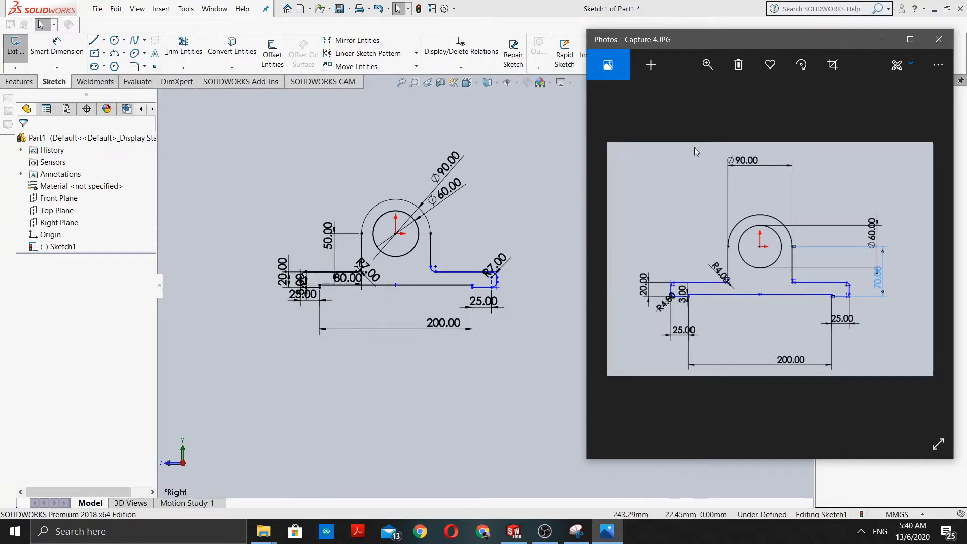
pyautogui.click(882, 46)
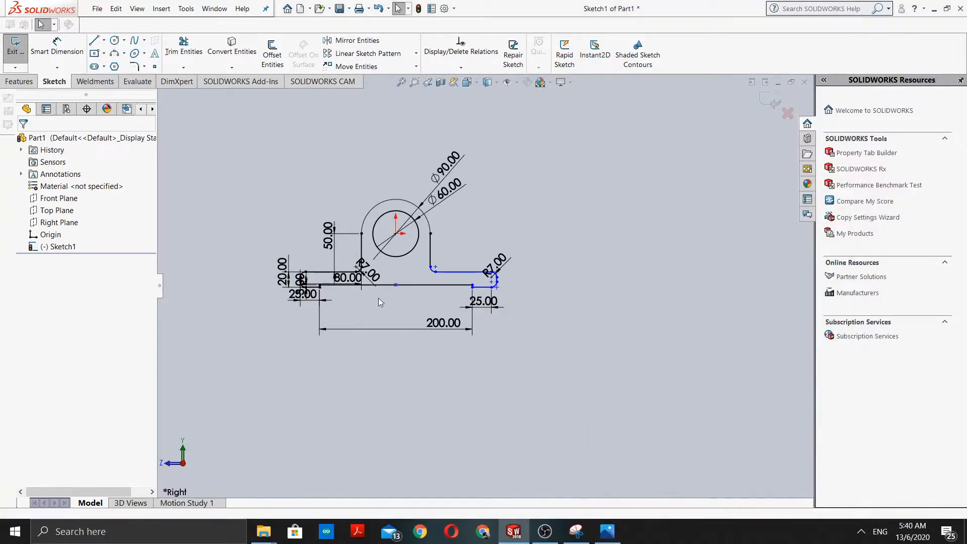
pyautogui.scroll(-3, 388, 309)
pyautogui.scroll(2, 506, 294)
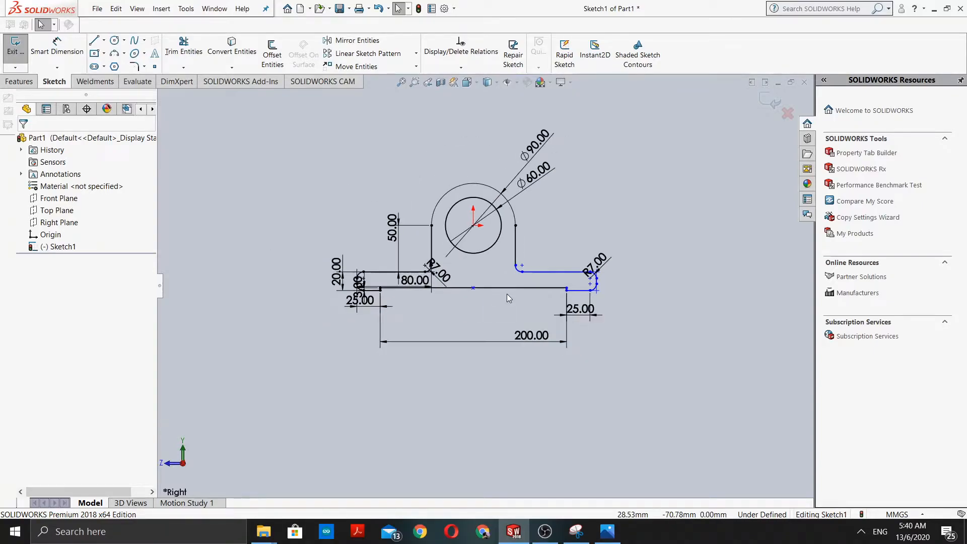
pyautogui.scroll(-2, 624, 240)
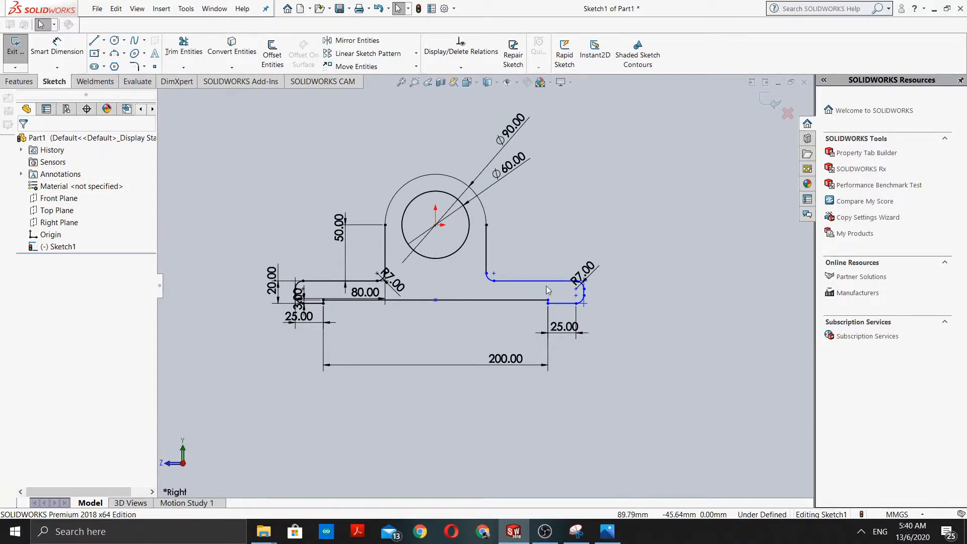
pyautogui.click(607, 531)
pyautogui.click(881, 40)
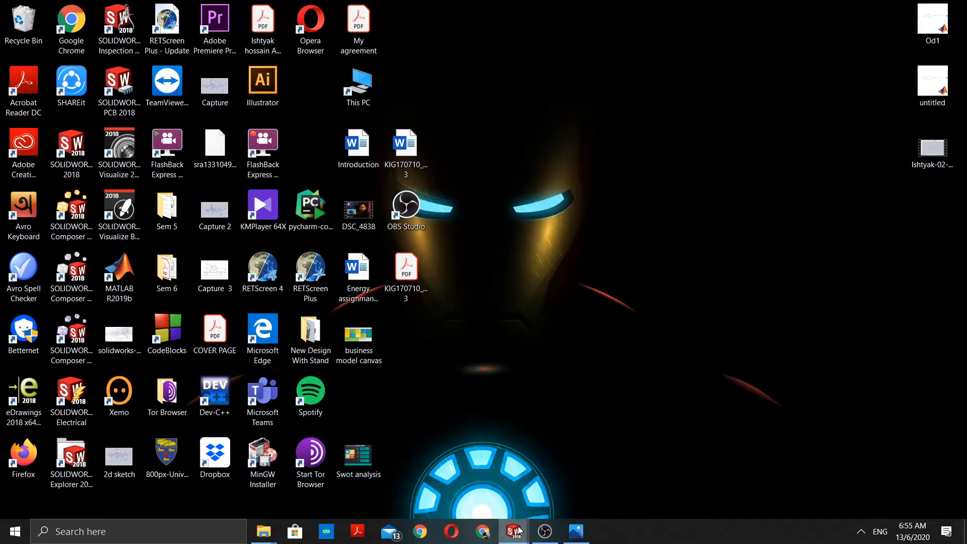
# Switch to the SOLIDWORKS window with the empty Part3 sketch and dismiss the welcome dialog.
pyautogui.moveTo(519, 529)
pyautogui.click(574, 479)
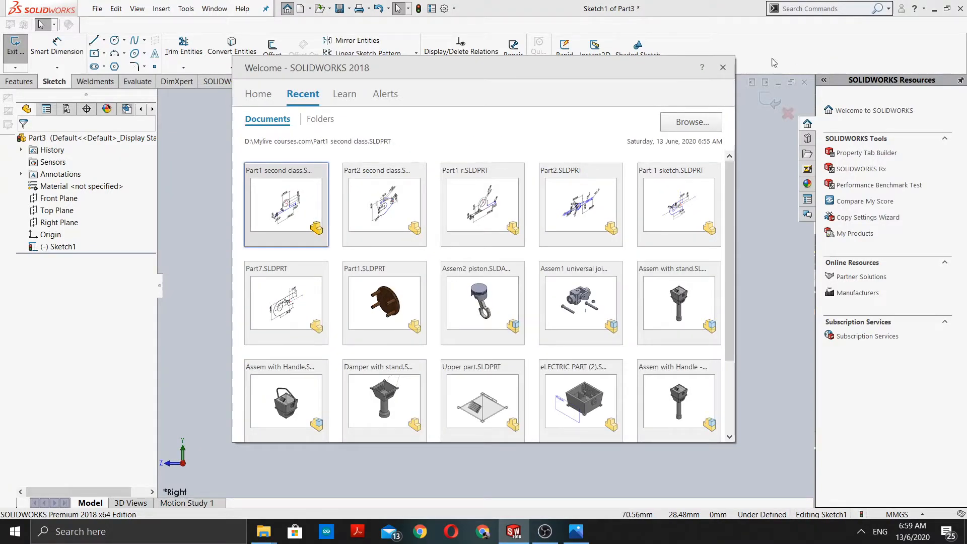
pyautogui.click(722, 67)
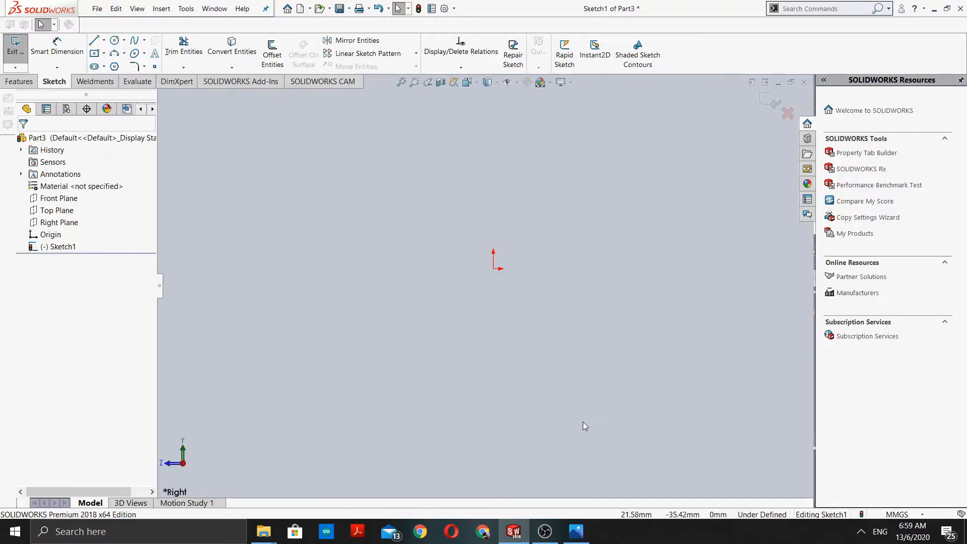
# Switch to Photos and examine the reference drawing 4.JPG, particularly the concentric circles at the origin.
pyautogui.click(577, 532)
pyautogui.click(889, 118)
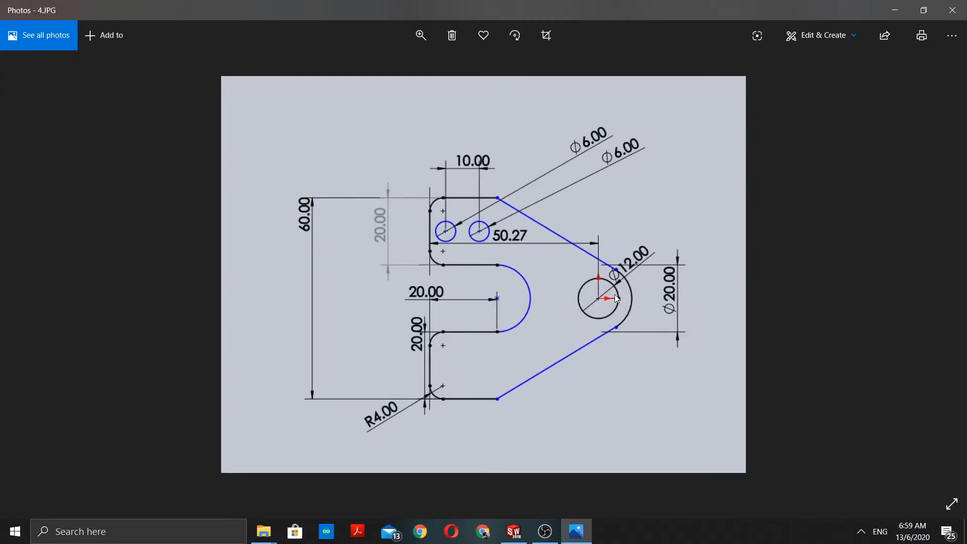
pyautogui.scroll(3, 614, 294)
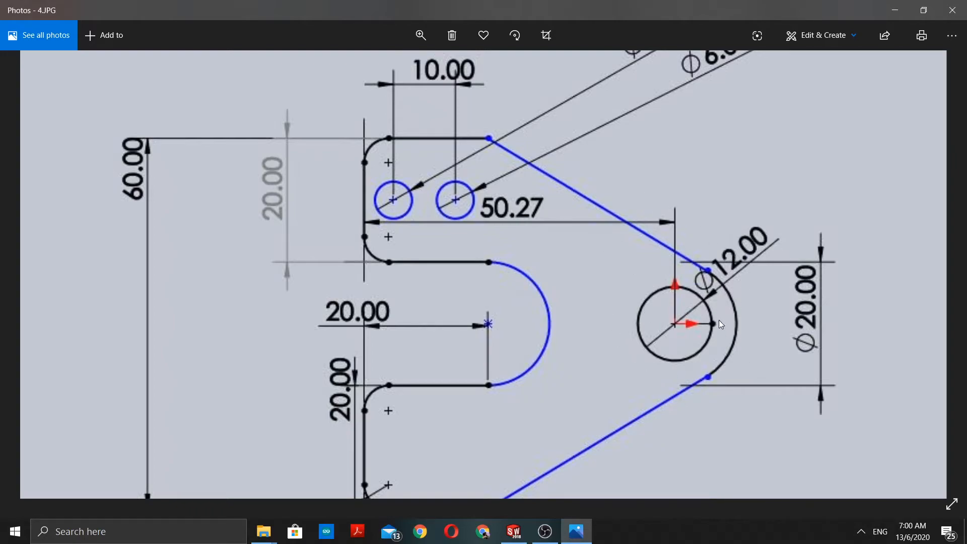
pyautogui.click(897, 9)
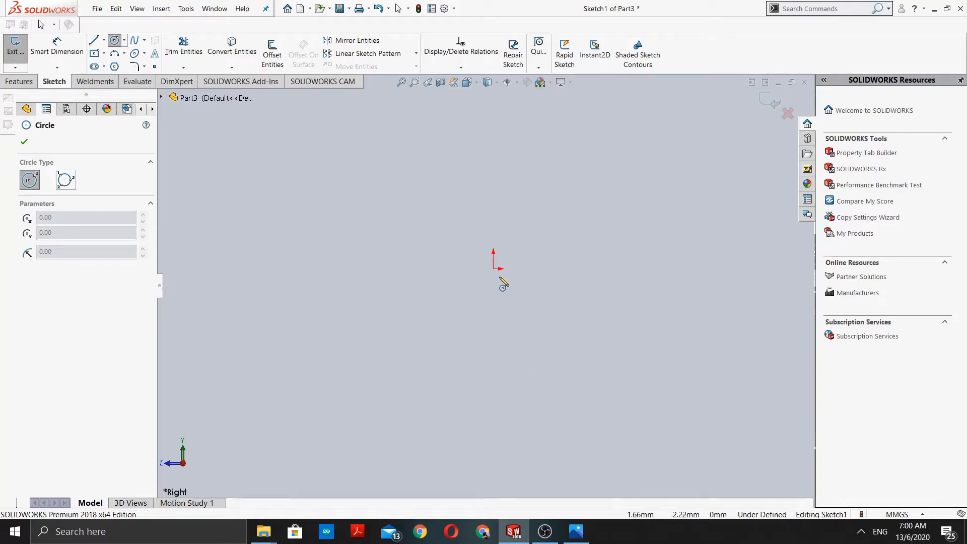
# Sketch two concentric circles centred on the origin, about 39 mm and 23 mm in diameter.
pyautogui.click(494, 269)
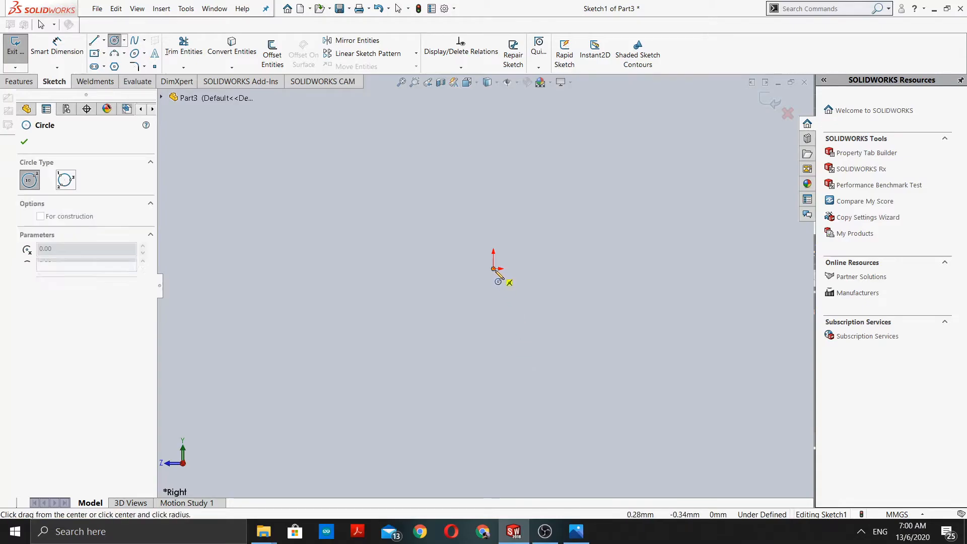
pyautogui.click(549, 324)
pyautogui.click(493, 269)
pyautogui.click(519, 305)
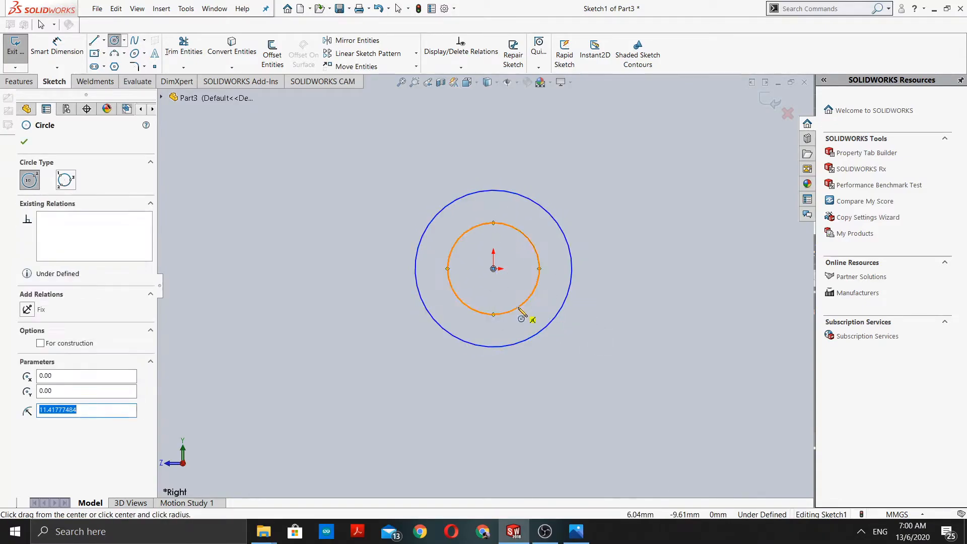
pyautogui.press('Escape')
# Dimension the outer circle and set its diameter to 20 mm.
pyautogui.click(57, 48)
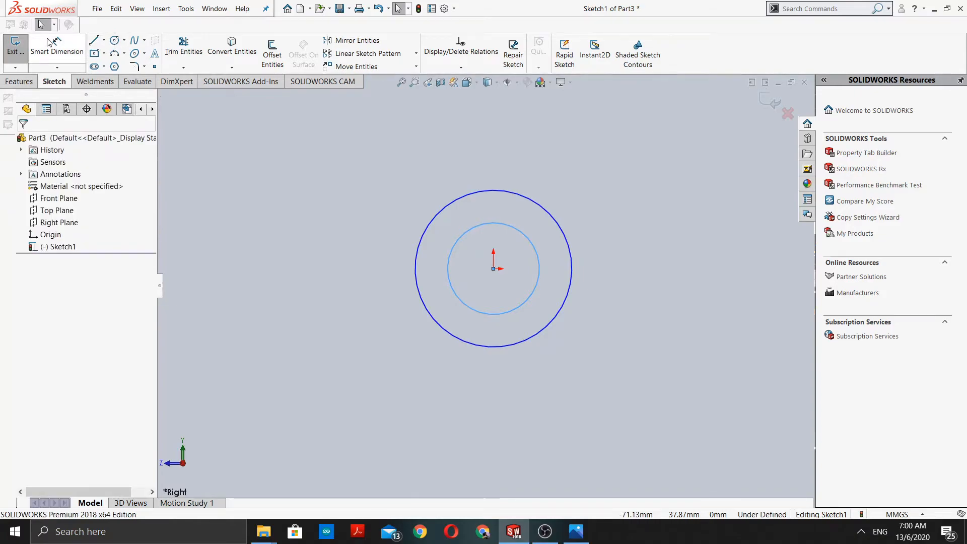
pyautogui.click(554, 221)
pyautogui.click(613, 200)
pyautogui.write('20')
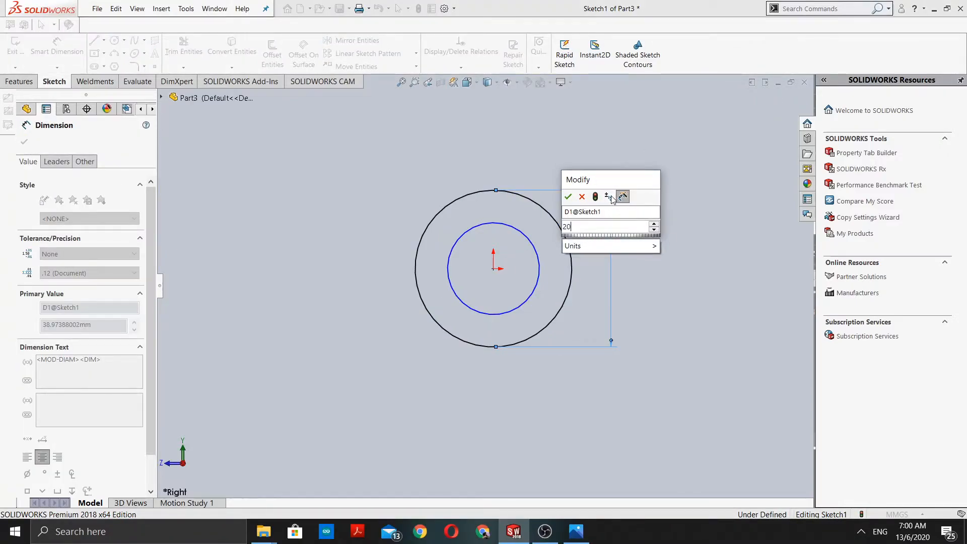
pyautogui.press('Return')
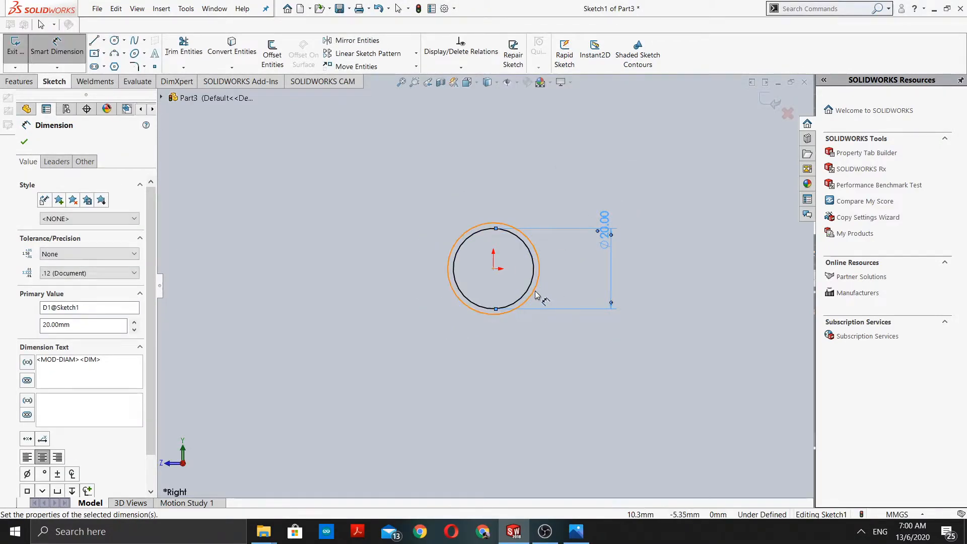
# Add a second diameter dimension to the 20 mm circle as a driven dimension and try to edit its value.
pyautogui.click(533, 267)
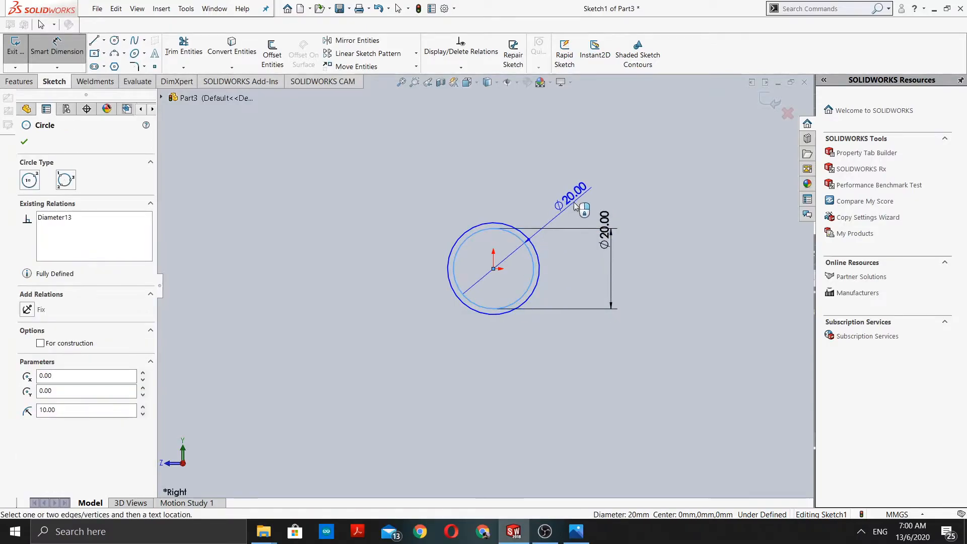
pyautogui.click(582, 197)
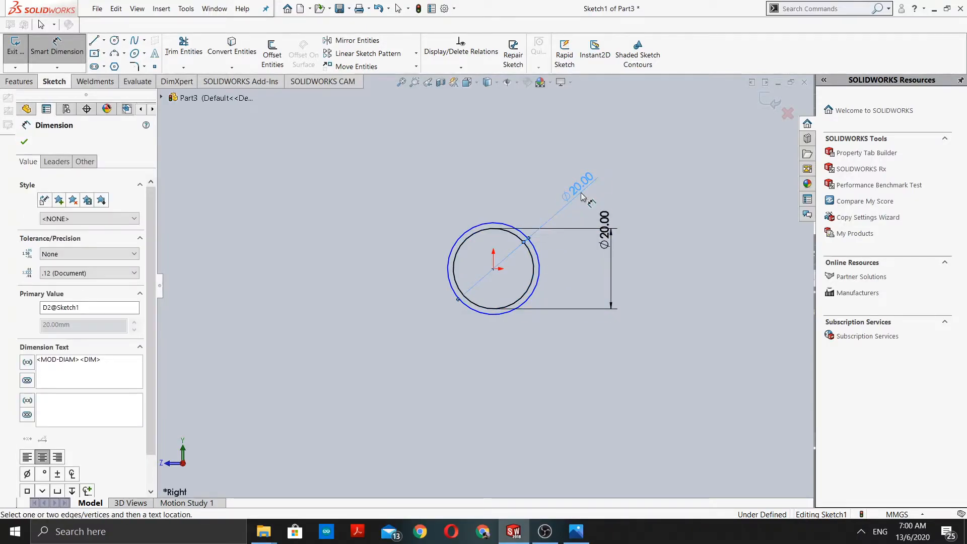
pyautogui.doubleClick(581, 193)
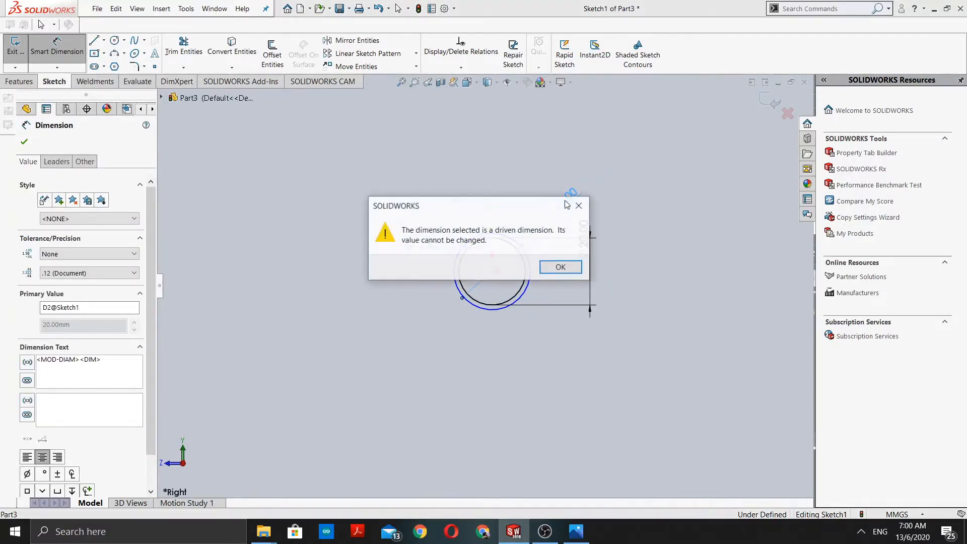
pyautogui.click(579, 205)
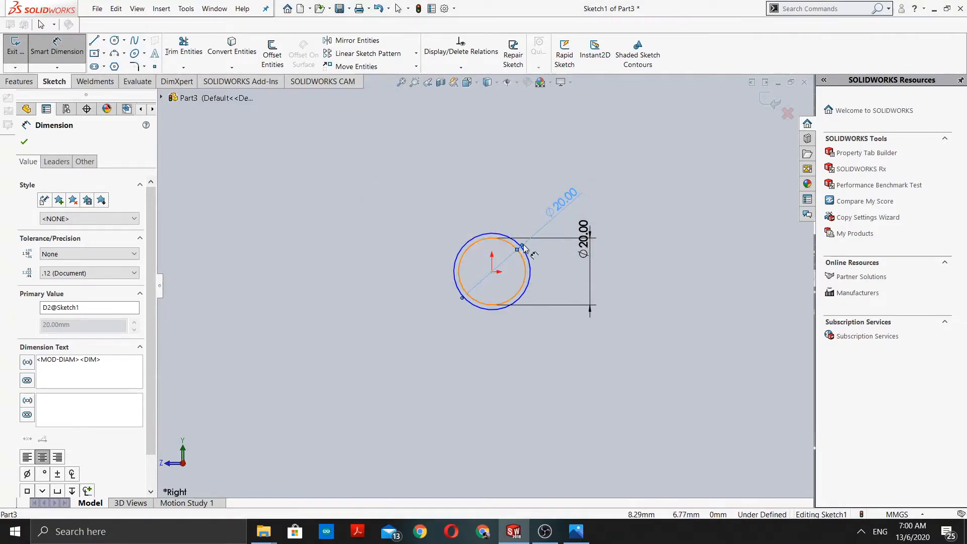
pyautogui.doubleClick(572, 204)
pyautogui.click(579, 205)
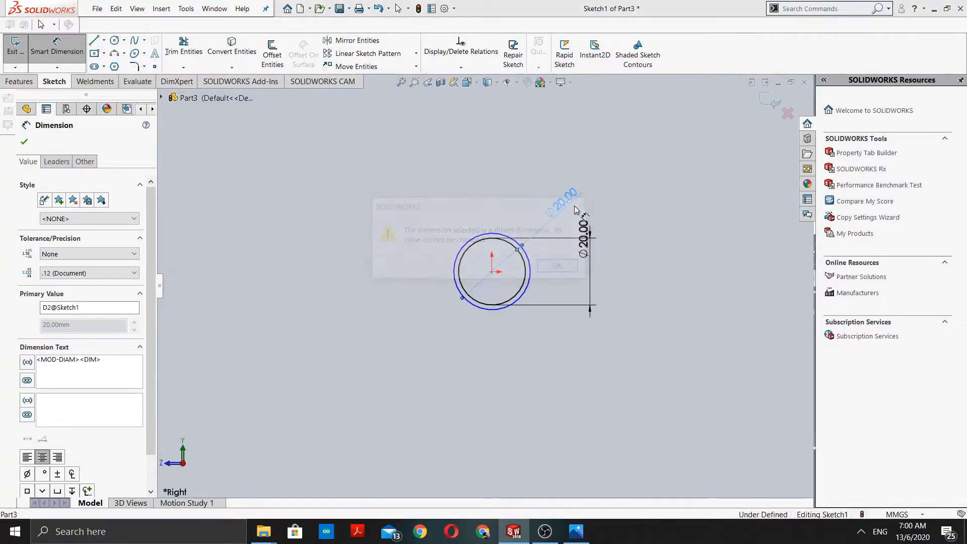
pyautogui.click(526, 274)
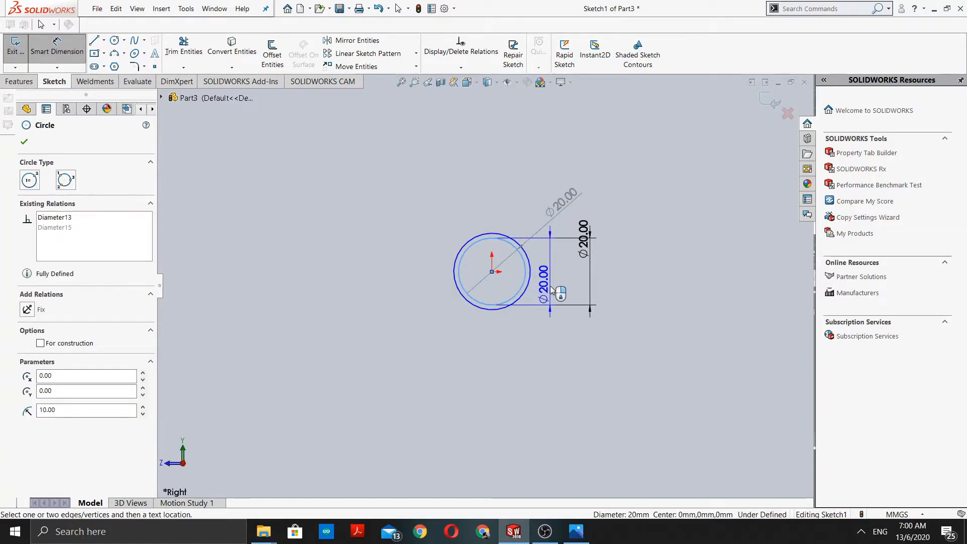
pyautogui.press('Escape')
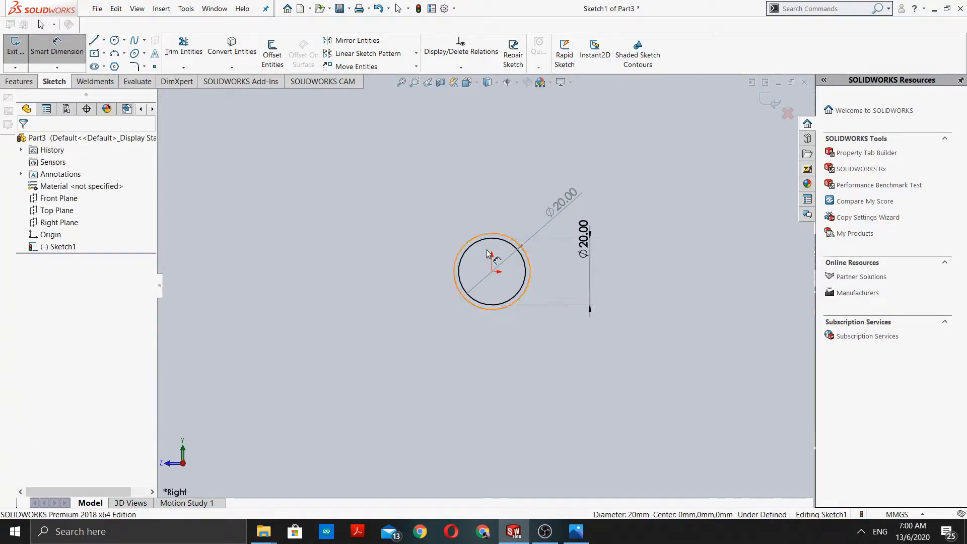
# Dimension the undimensioned circle centred on the origin and set its diameter to 12 mm.
pyautogui.scroll(-5, 552, 294)
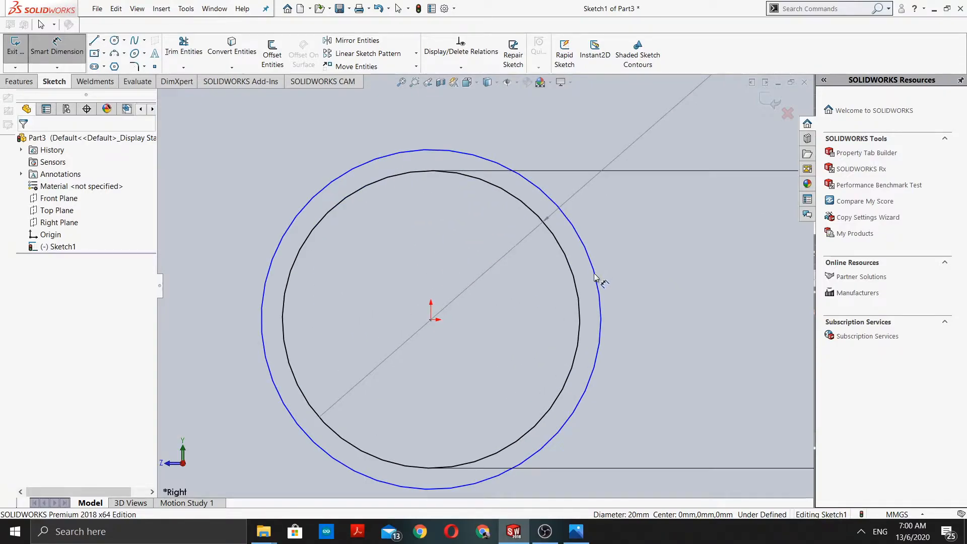
pyautogui.click(595, 278)
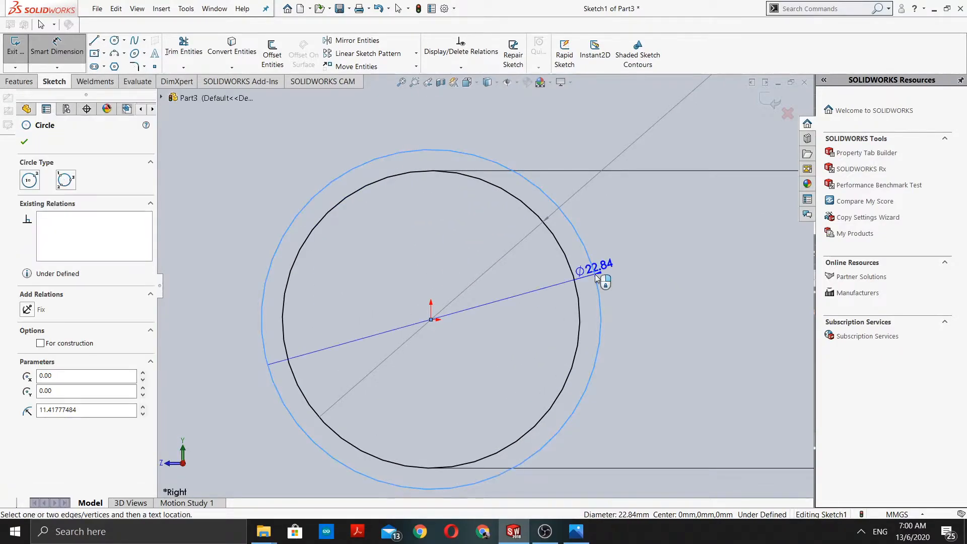
pyautogui.click(651, 271)
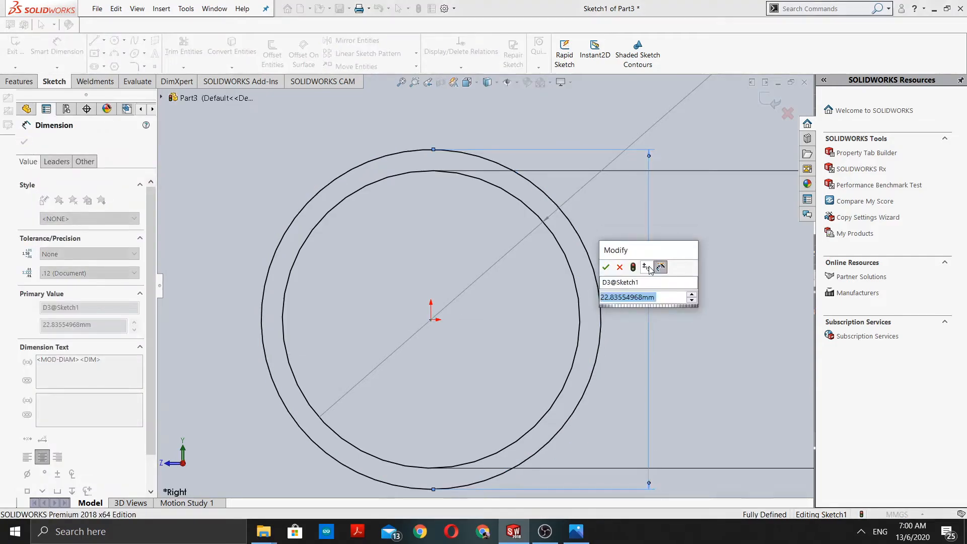
pyautogui.press('BackSpace')
pyautogui.write('12')
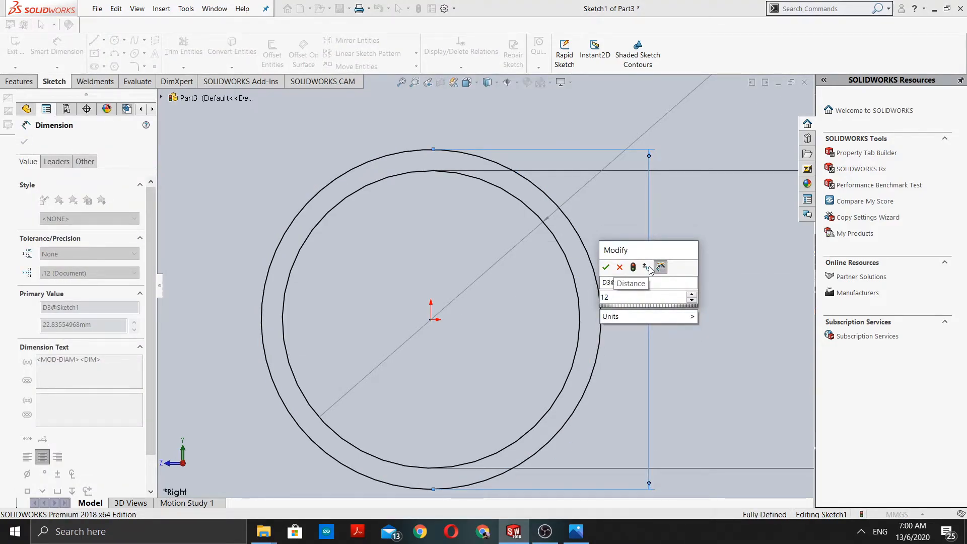
pyautogui.press('Return')
pyautogui.scroll(3, 579, 252)
pyautogui.scroll(-1, 556, 287)
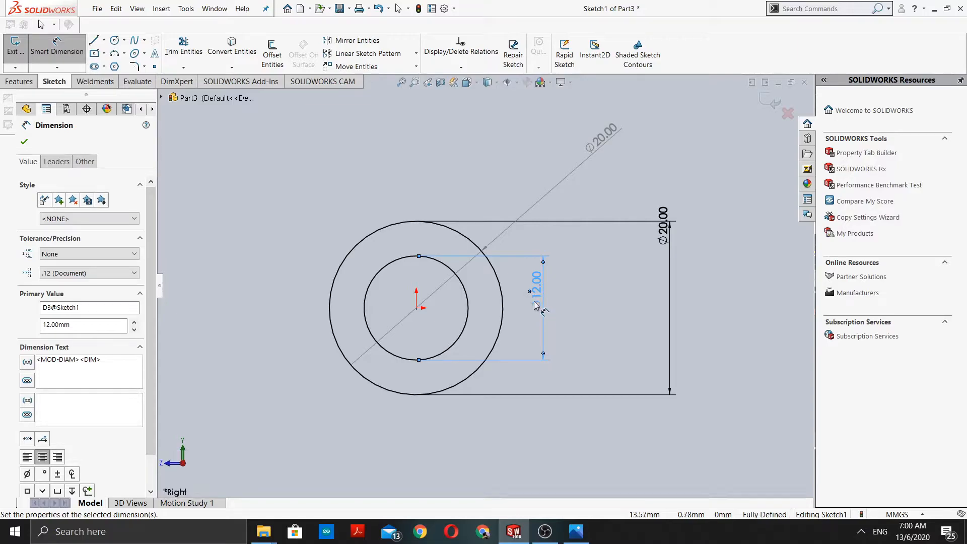
pyautogui.scroll(1, 655, 231)
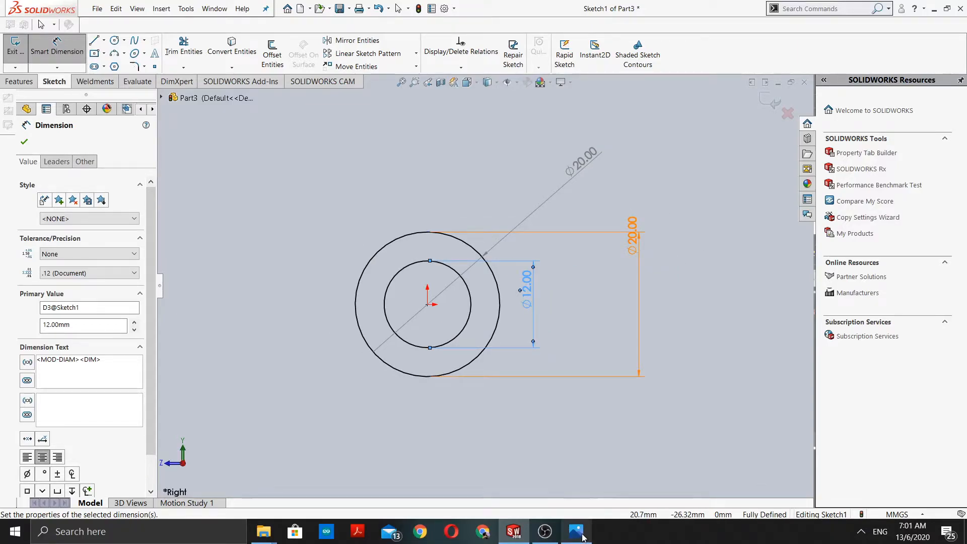
# Switch to Photos, shrink its window to sit over the sketch, and examine the plate dimensions in 4.JPG, particularly the distance from the origin to the slotted edge.
pyautogui.click(585, 538)
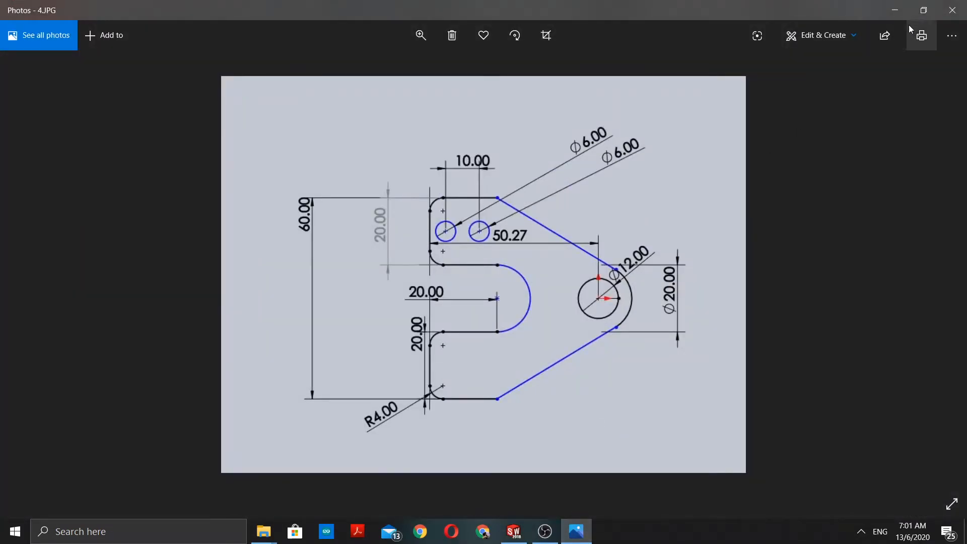
pyautogui.click(923, 10)
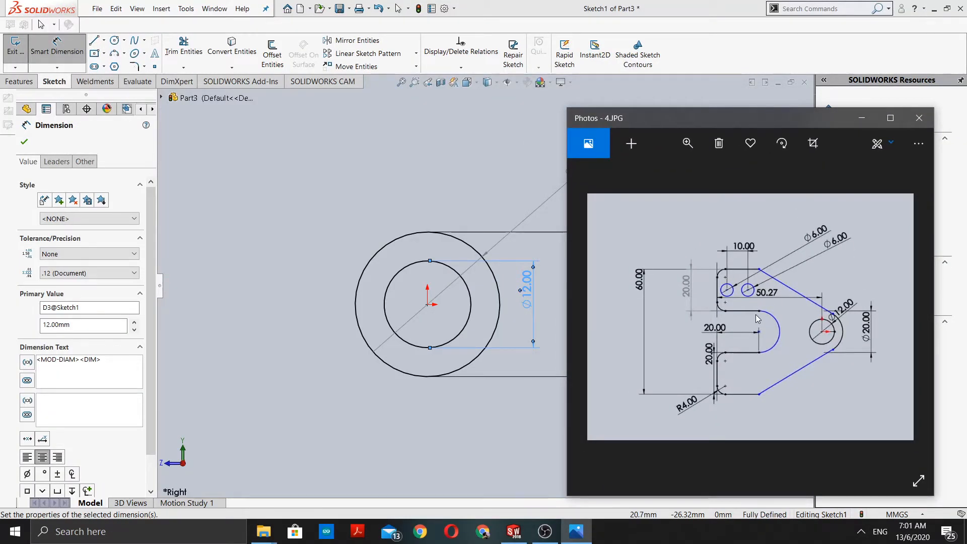
pyautogui.scroll(1, 757, 318)
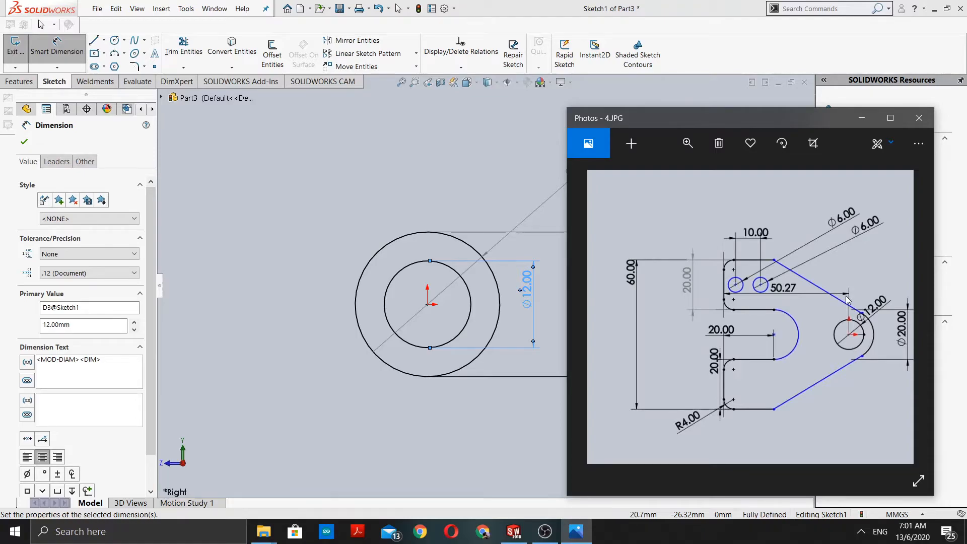
pyautogui.scroll(1, 651, 276)
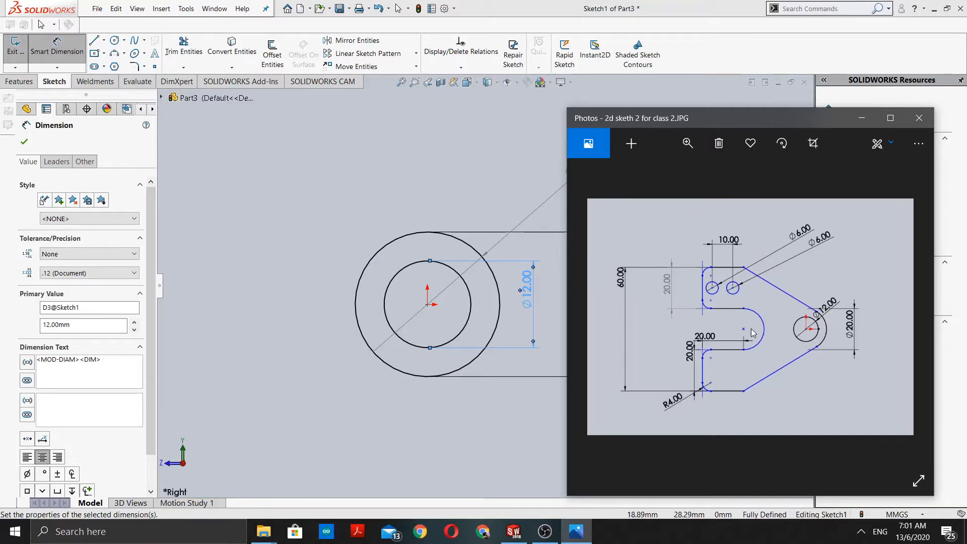
pyautogui.scroll(1, 753, 332)
pyautogui.scroll(-2, 753, 332)
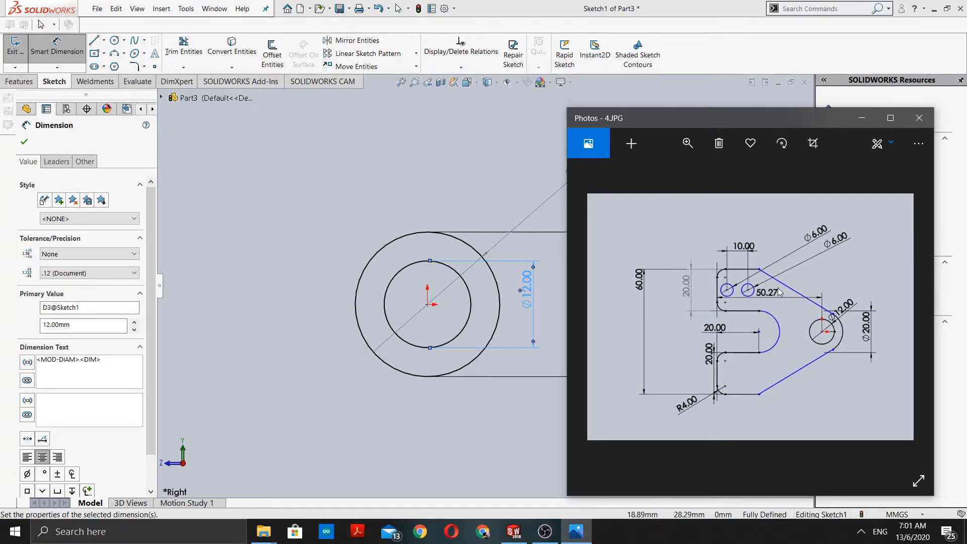
pyautogui.click(862, 118)
# Return to SOLIDWORKS and sketch a horizontal centerline about 36 mm long from the origin leftward past both circles.
pyautogui.scroll(3, 355, 293)
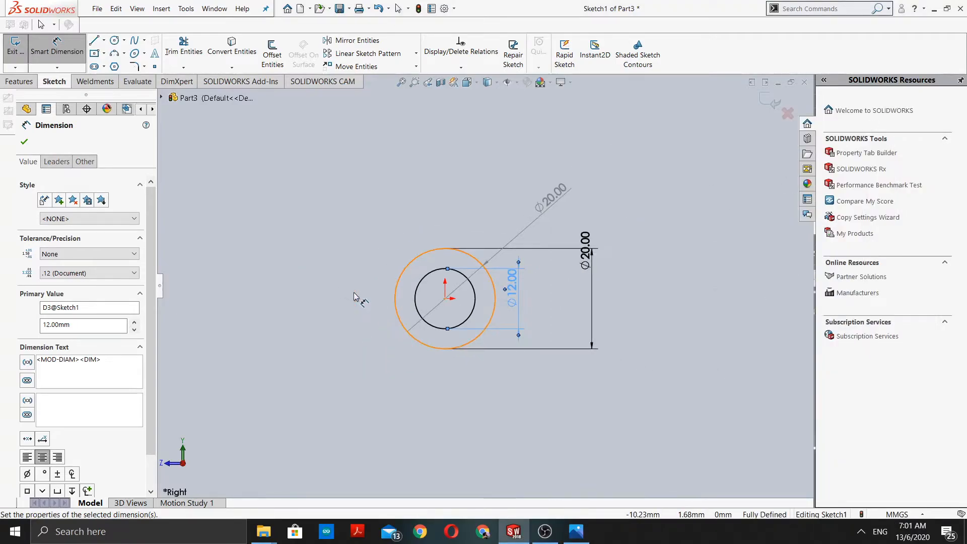
pyautogui.scroll(-2, 334, 299)
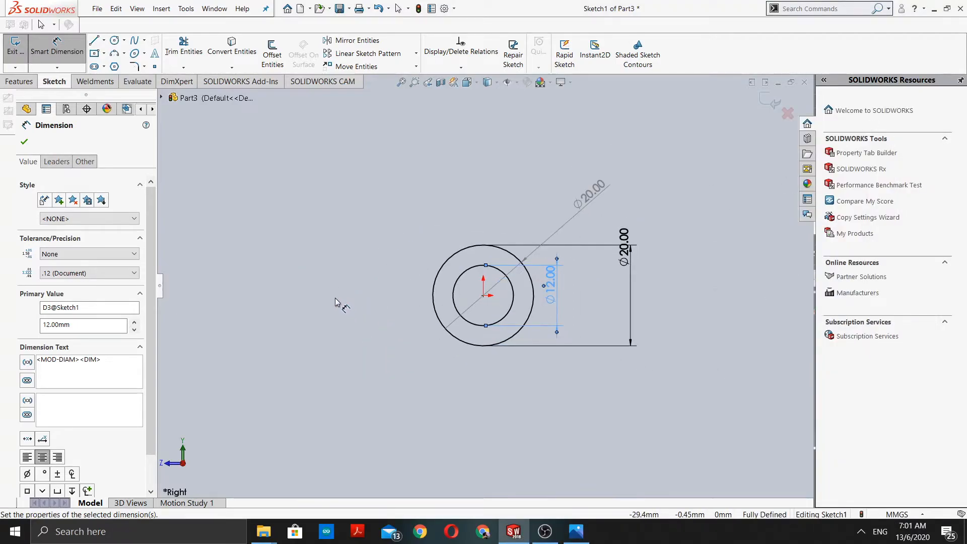
pyautogui.click(103, 40)
pyautogui.click(119, 65)
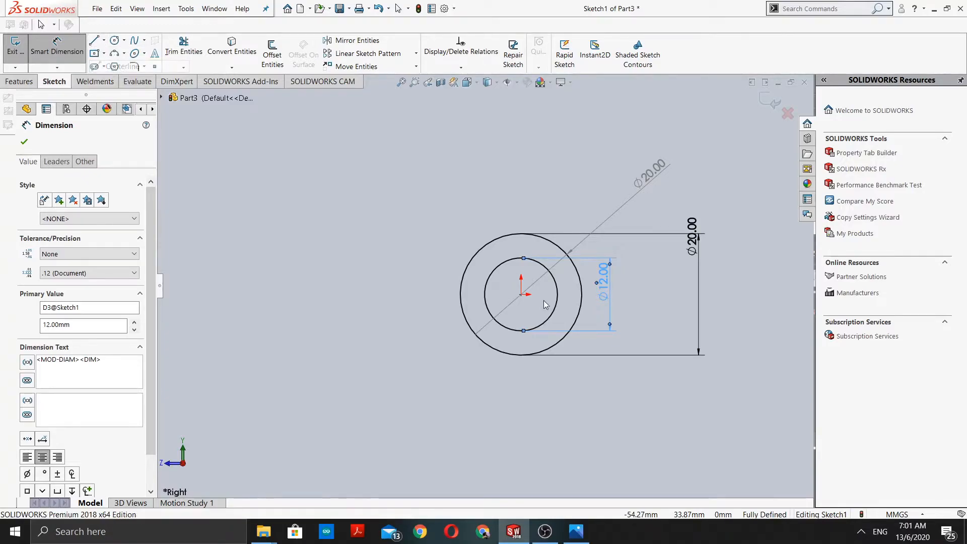
pyautogui.click(523, 296)
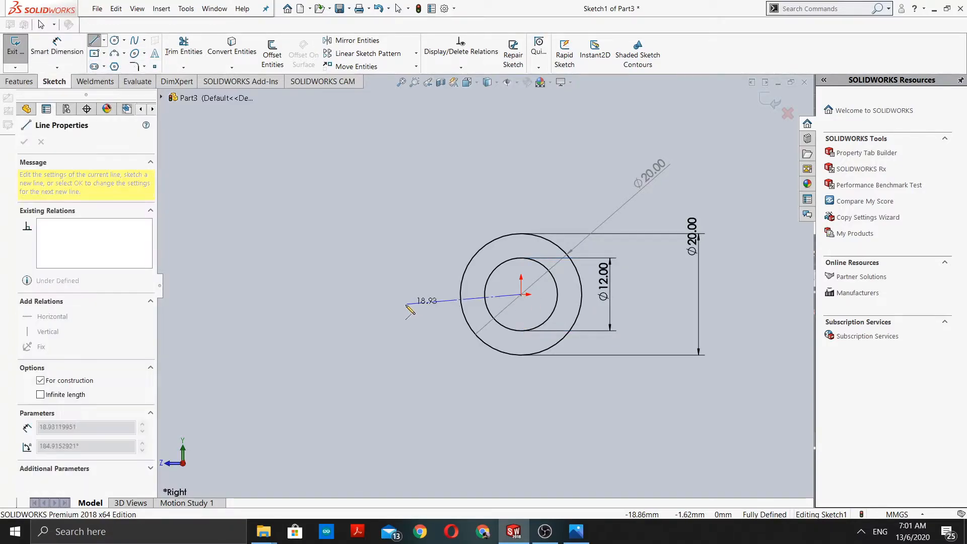
pyautogui.click(304, 295)
pyautogui.scroll(-2, 312, 297)
# Dimension the horizontal distance from the centerline's free end to the origin and set it to 50.27 mm.
pyautogui.click(67, 45)
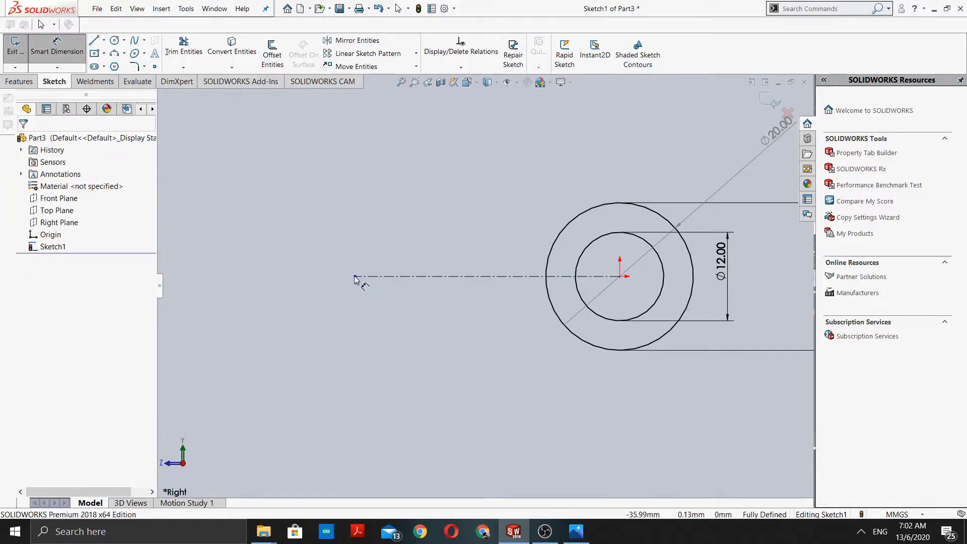
pyautogui.click(355, 276)
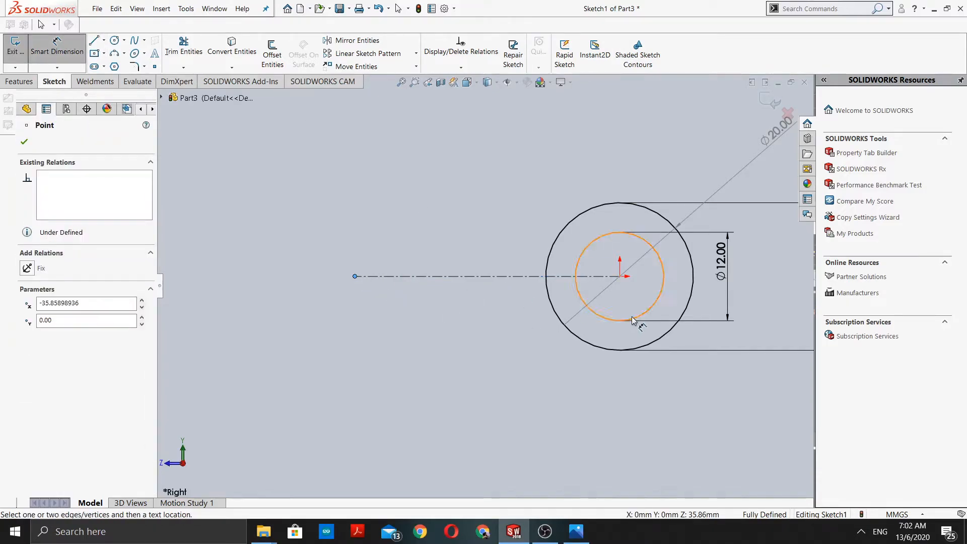
pyautogui.click(620, 276)
pyautogui.click(577, 373)
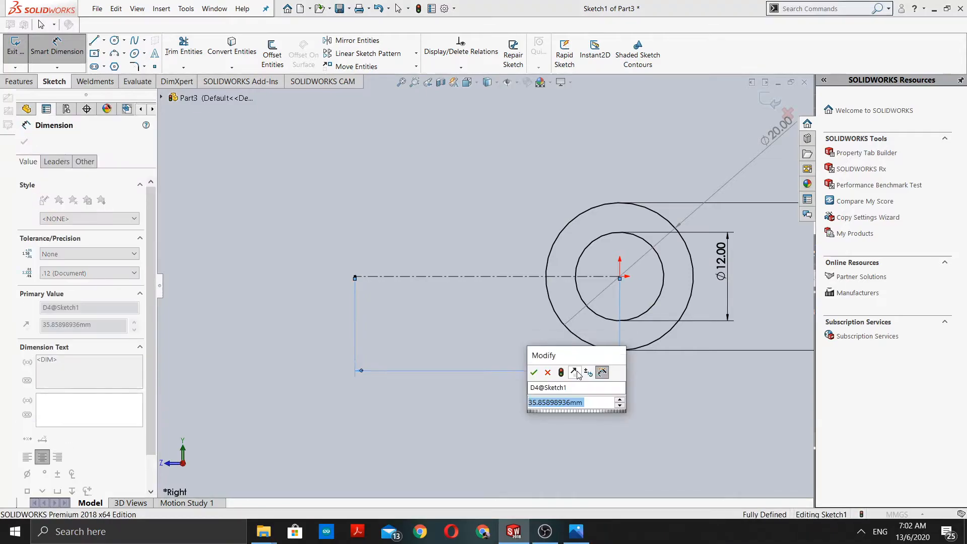
pyautogui.write('=5')
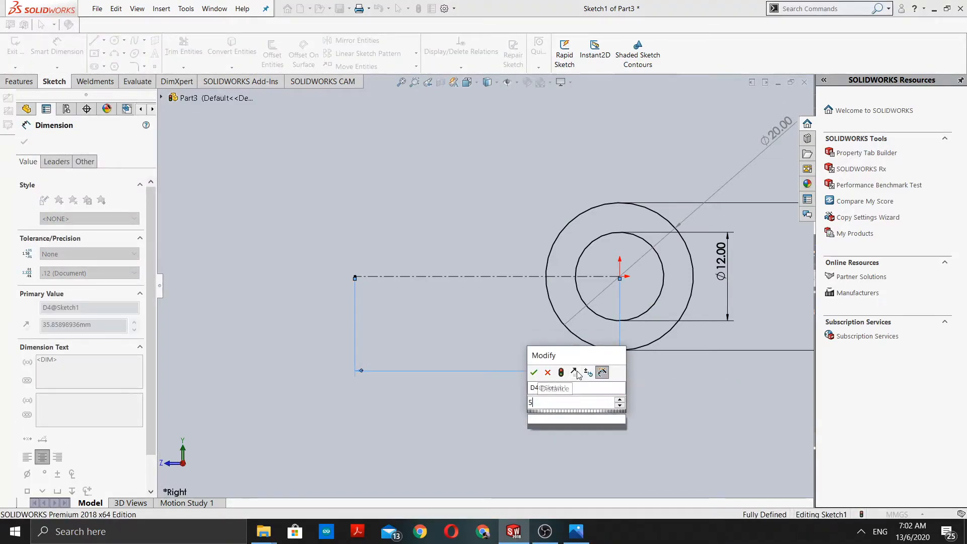
pyautogui.write('0.27')
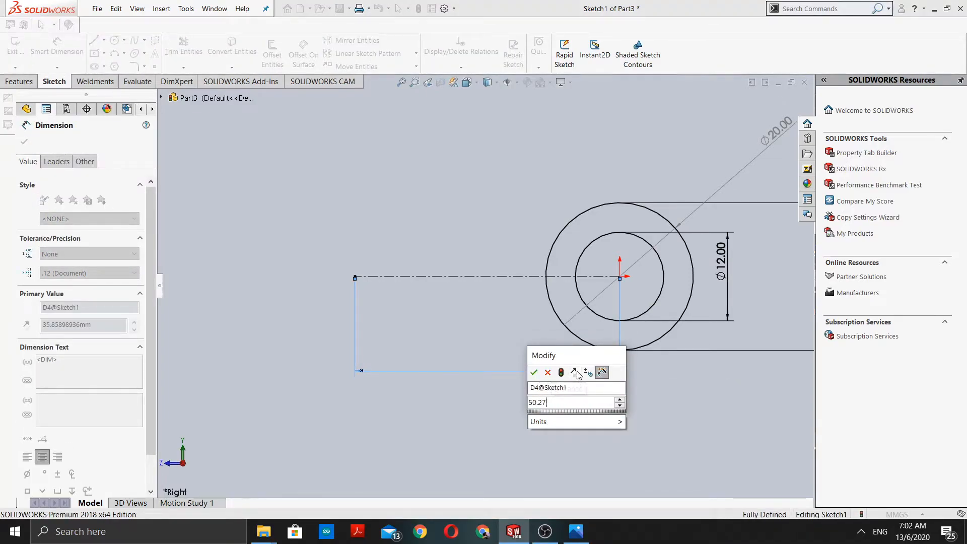
pyautogui.press('Return')
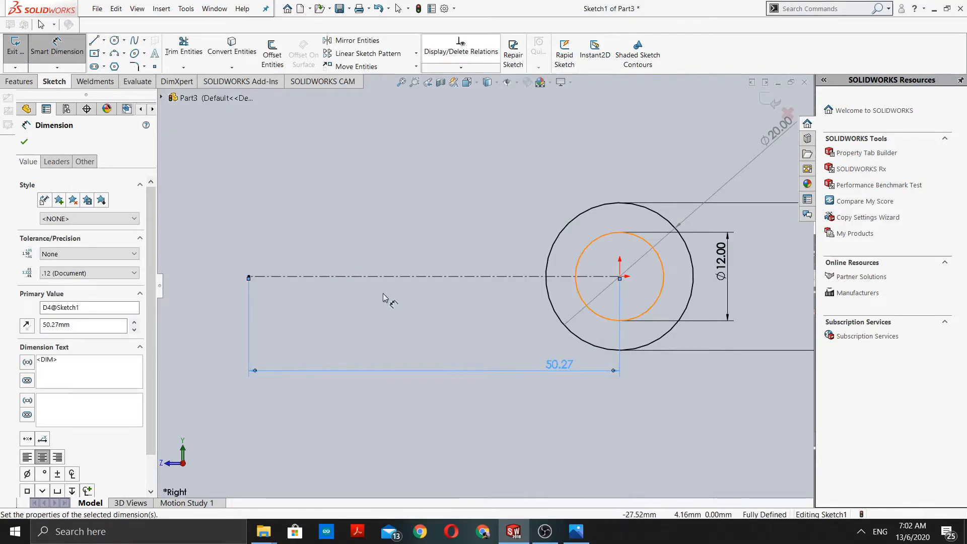
pyautogui.scroll(3, 353, 282)
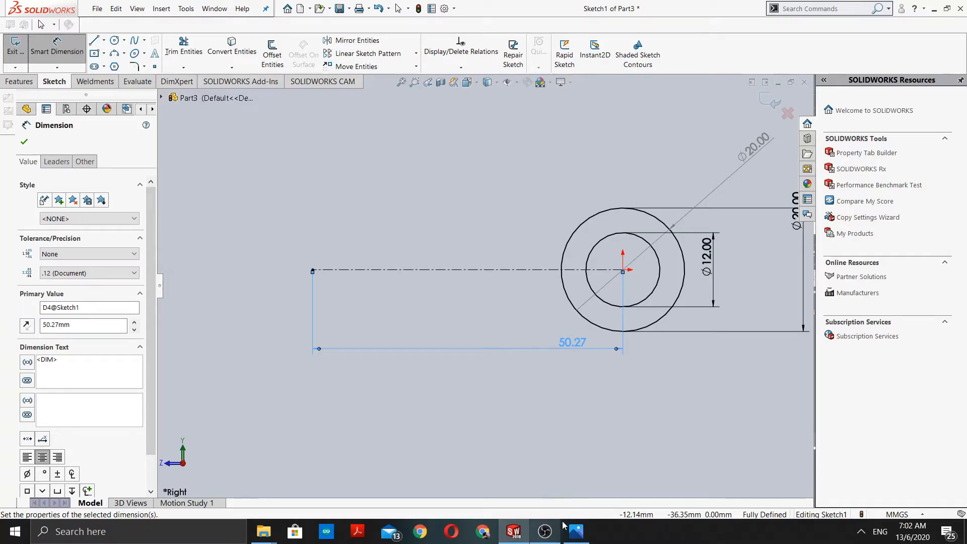
# Switch to Photos and examine the plate's left edge, slot and arm dimensions in 4.JPG, comparing them with the SOLIDWORKS sketch.
pyautogui.click(575, 531)
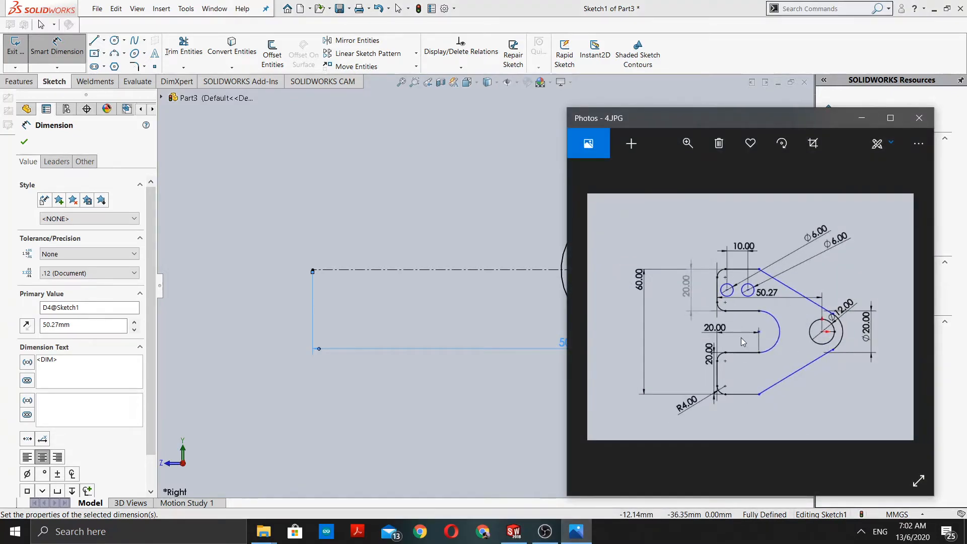
pyautogui.scroll(3, 741, 337)
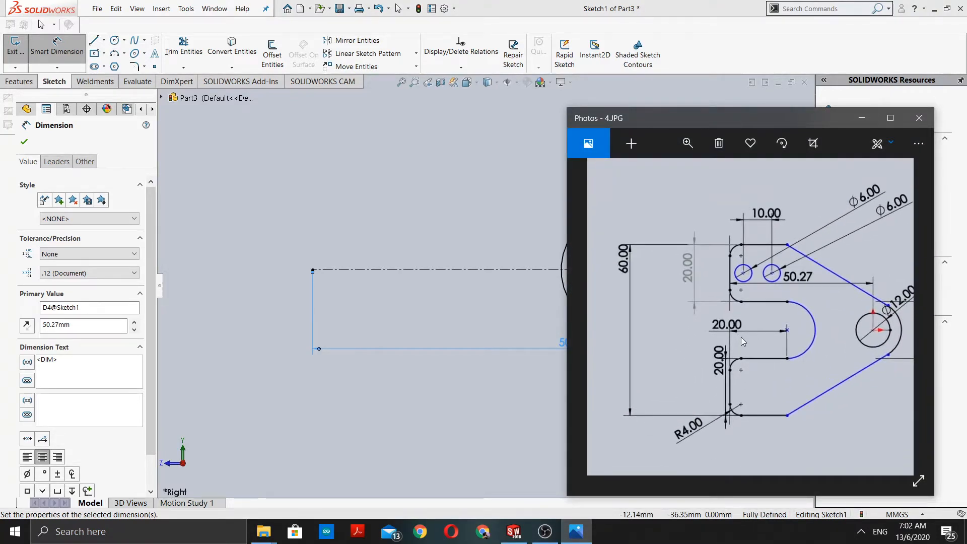
pyautogui.scroll(2, 741, 337)
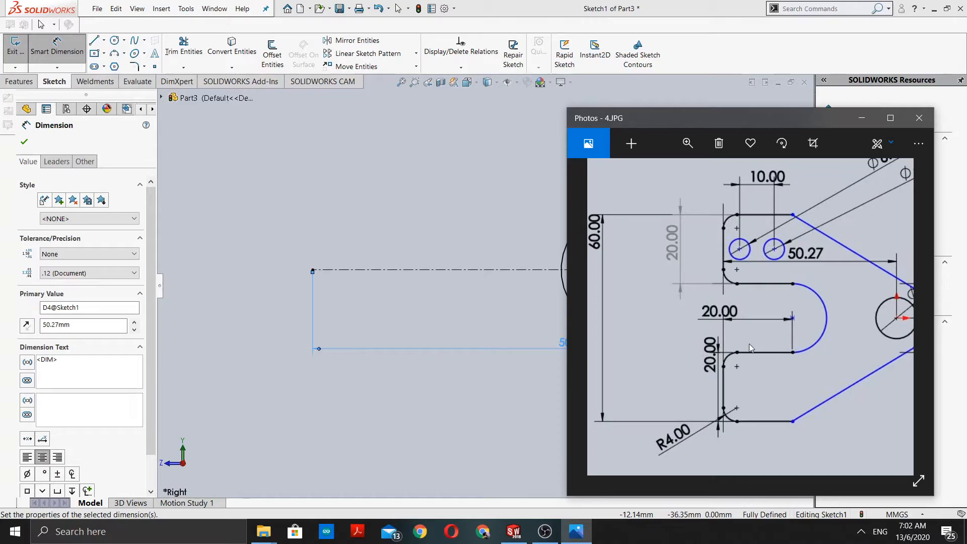
pyautogui.click(861, 122)
pyautogui.scroll(-3, 370, 201)
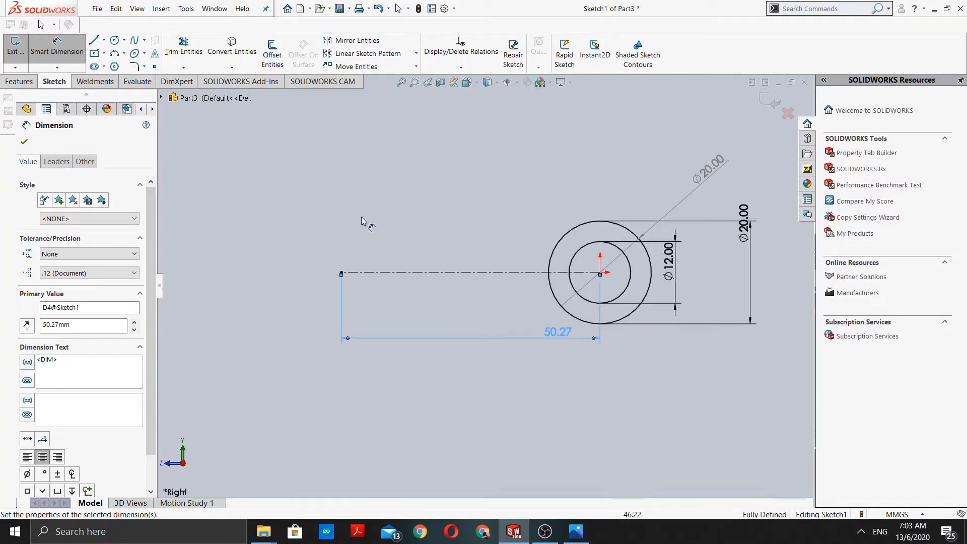
pyautogui.scroll(2, 368, 257)
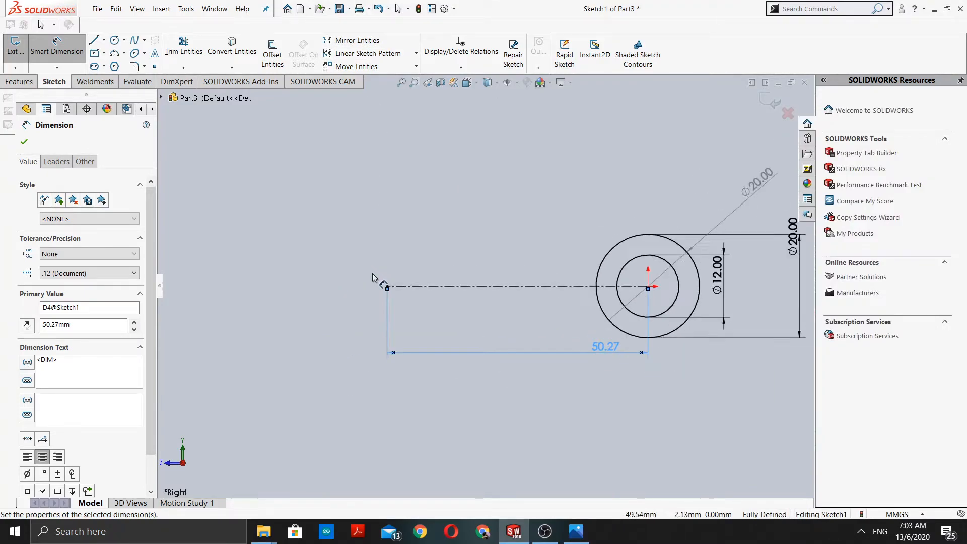
pyautogui.click(577, 531)
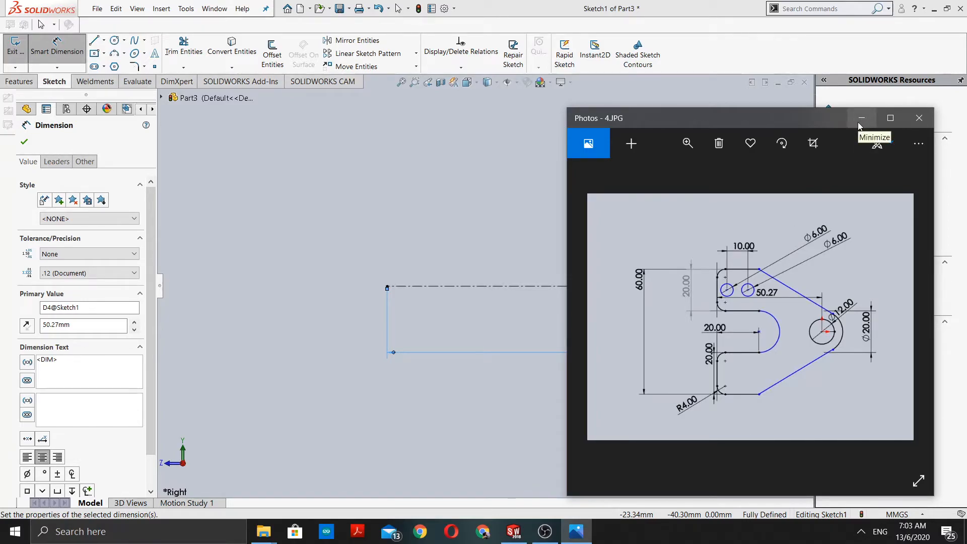
# Return to SOLIDWORKS and sketch a horizontal line about 11 mm long from the centerline's free left end toward the circles.
pyautogui.press('l')
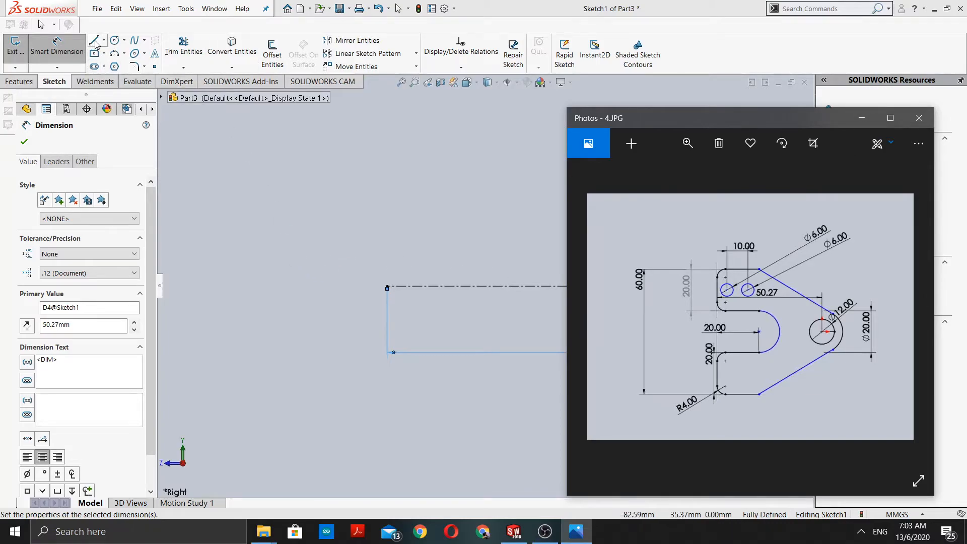
pyautogui.click(387, 286)
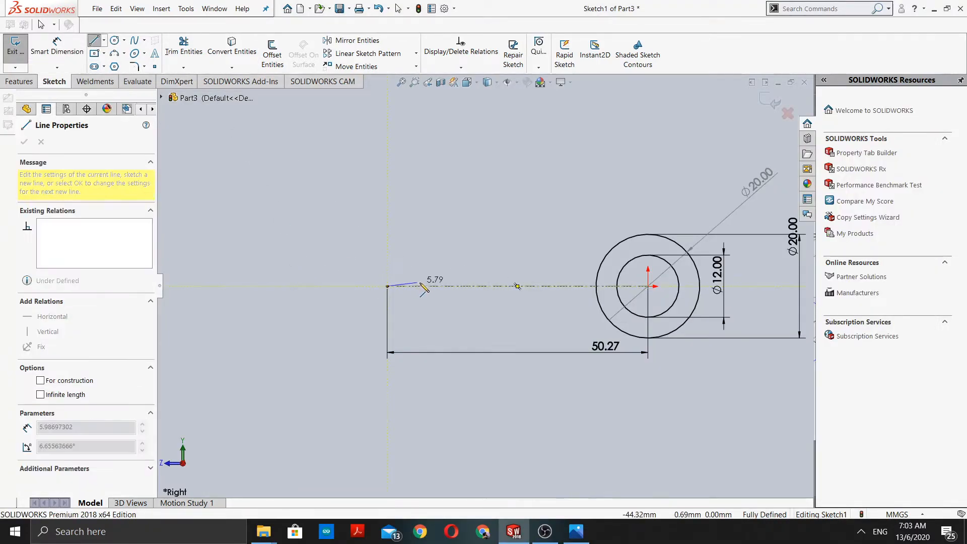
pyautogui.click(445, 286)
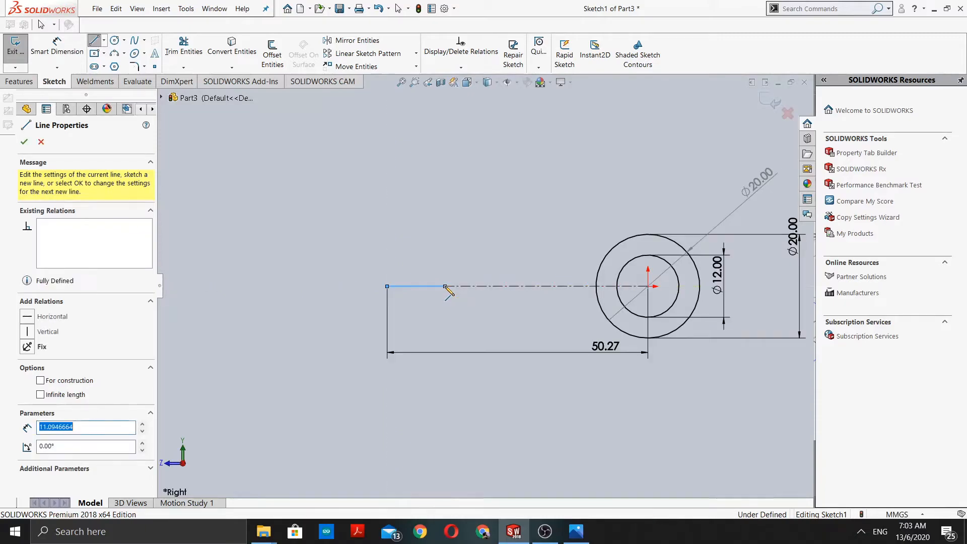
# Dimension the new horizontal line between its endpoints and set its length to 20 mm.
pyautogui.click(57, 46)
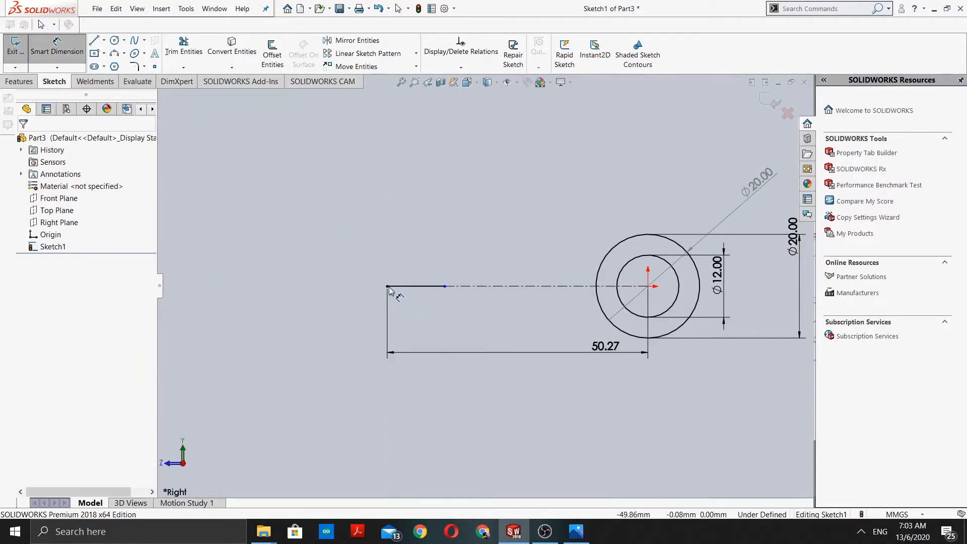
pyautogui.click(387, 286)
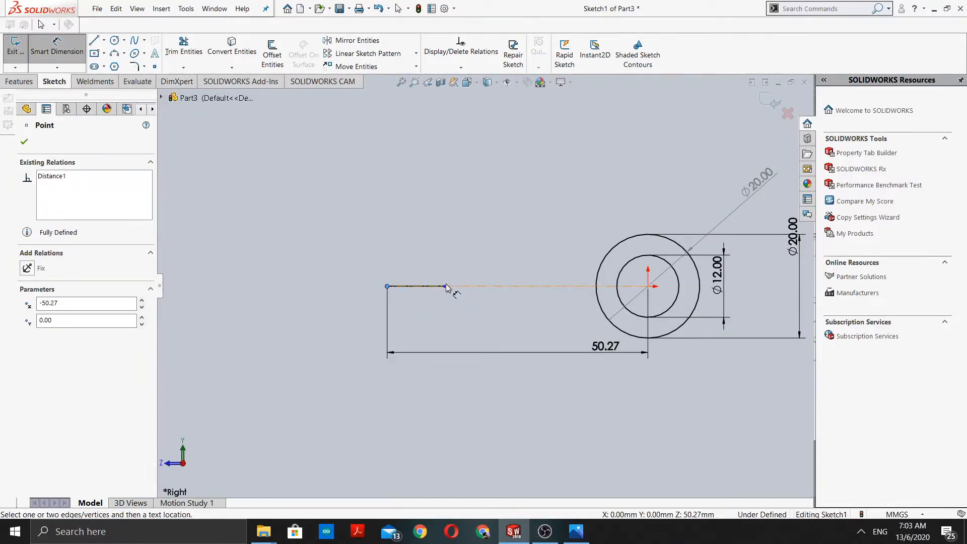
pyautogui.click(445, 286)
pyautogui.click(441, 319)
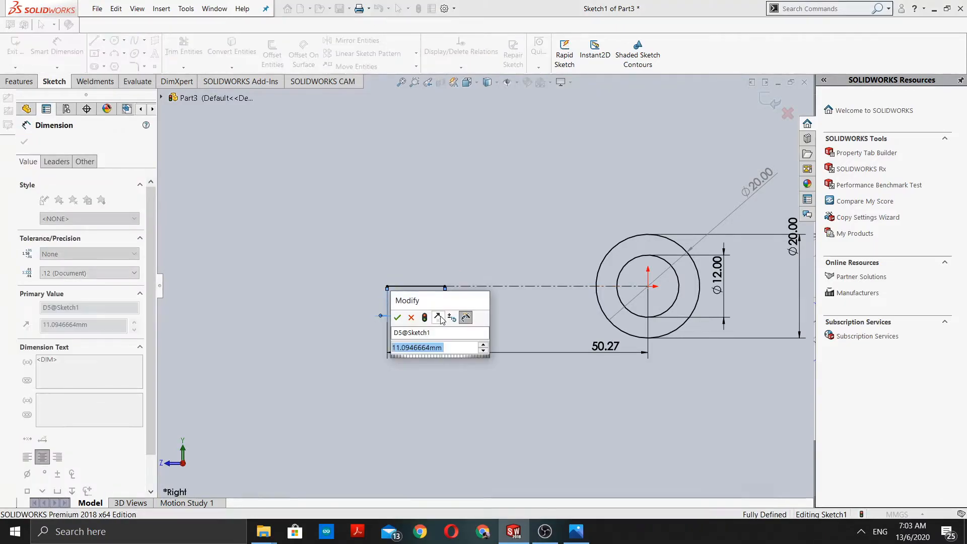
pyautogui.write('=20')
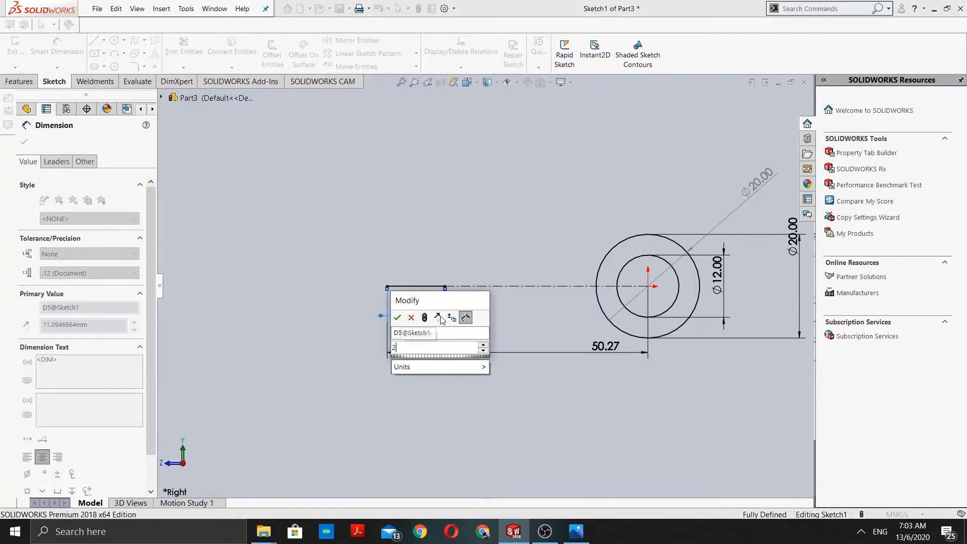
pyautogui.press('Return')
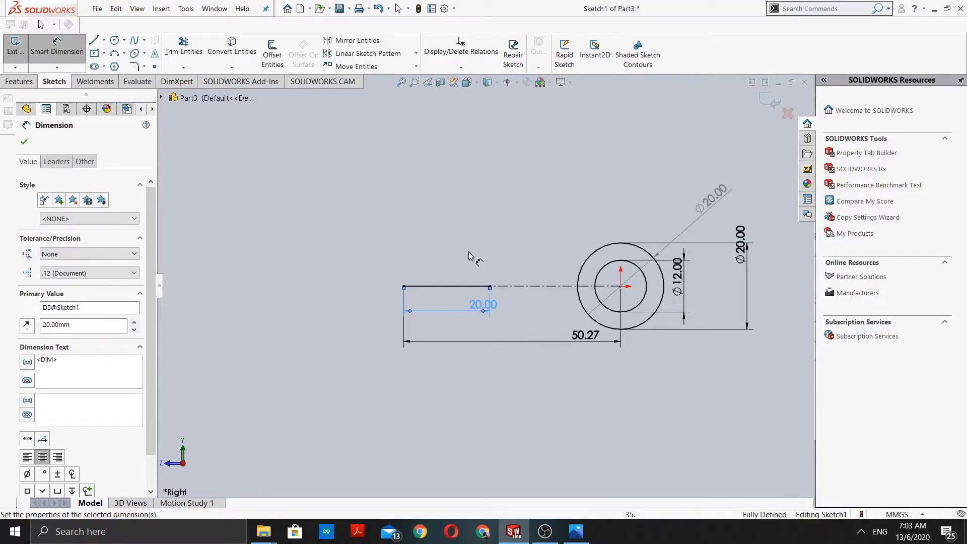
# Sketch a vertical line about 9.25 mm long upward from the right end of the 20 mm line.
pyautogui.scroll(-1, 463, 246)
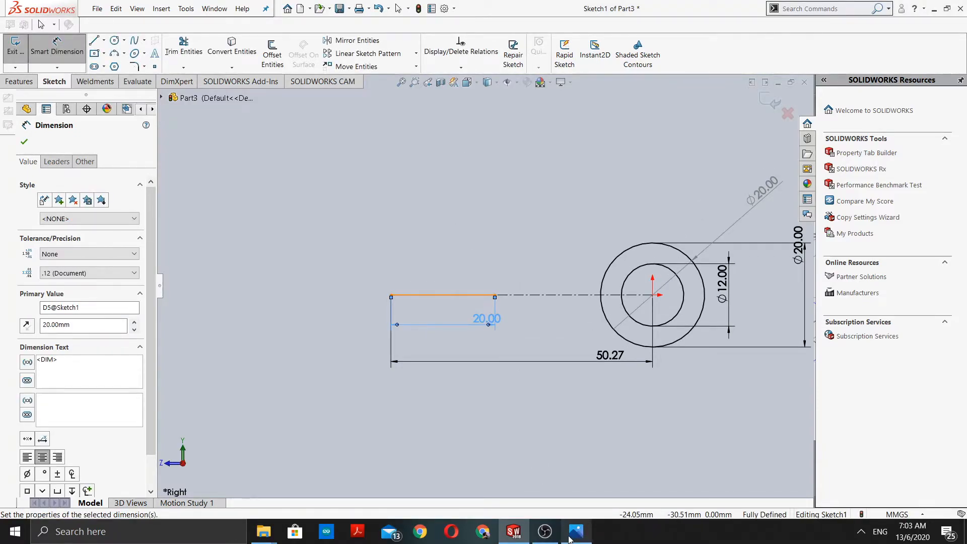
pyautogui.click(94, 39)
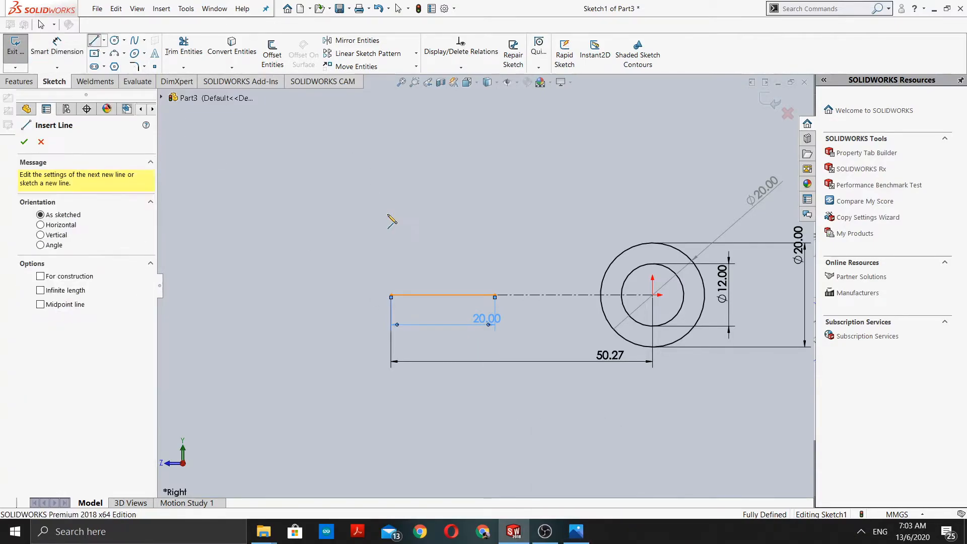
pyautogui.click(494, 295)
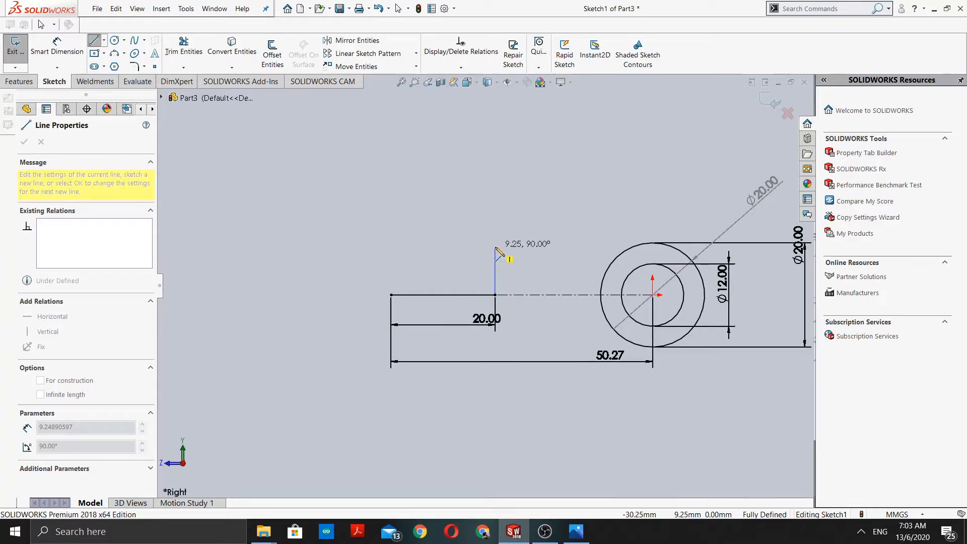
pyautogui.click(496, 248)
pyautogui.scroll(-2, 544, 483)
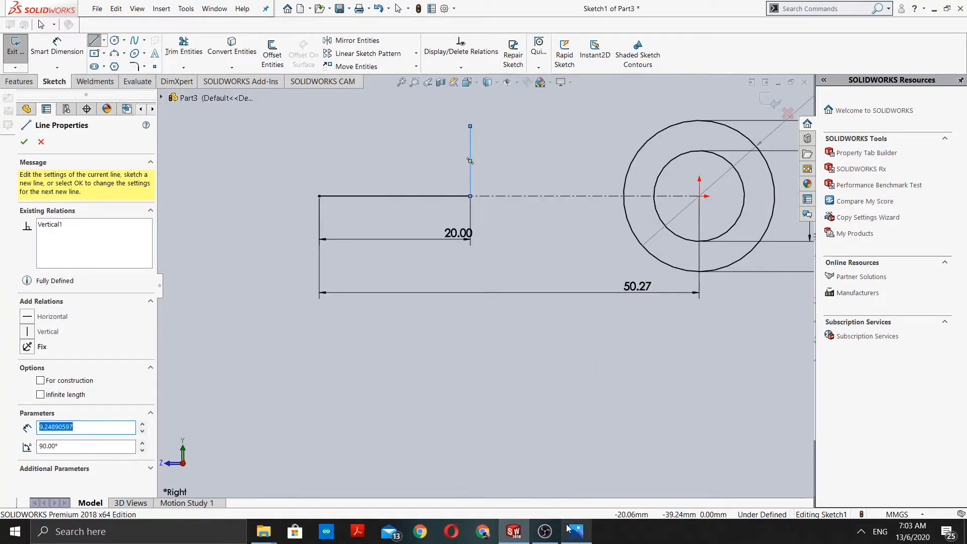
# Check the slot dimensions in 4.JPG in Photos, return to SOLIDWORKS and dimension the vertical line's height to 10 mm.
pyautogui.click(575, 533)
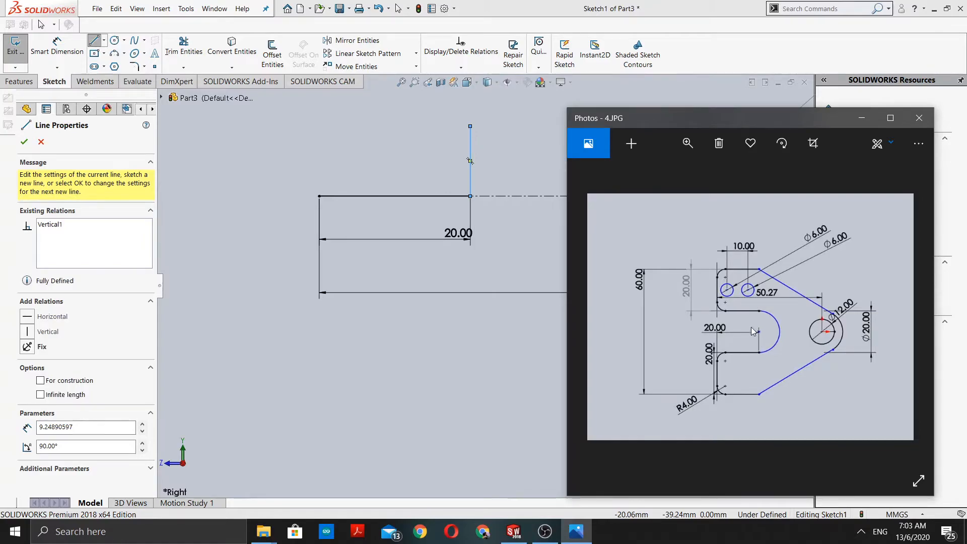
pyautogui.scroll(1, 484, 285)
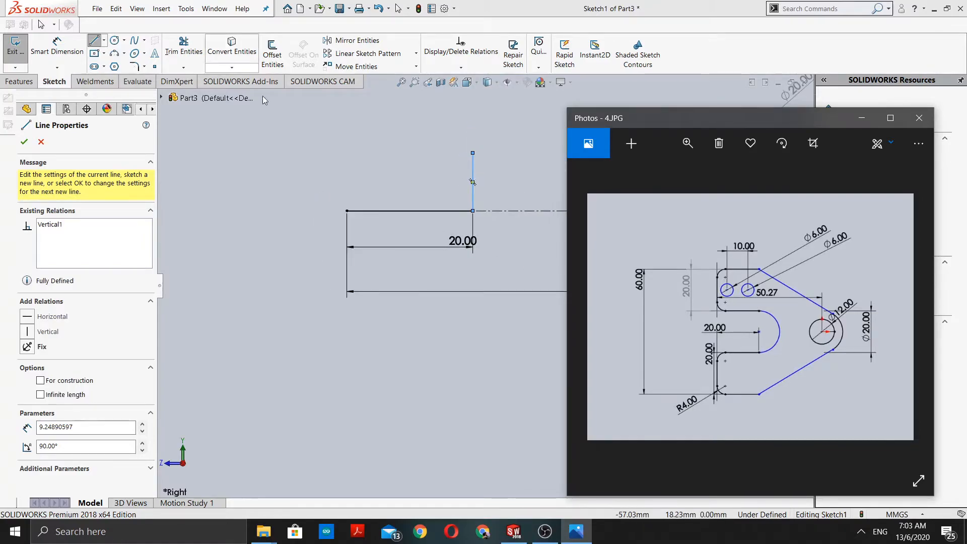
pyautogui.click(861, 118)
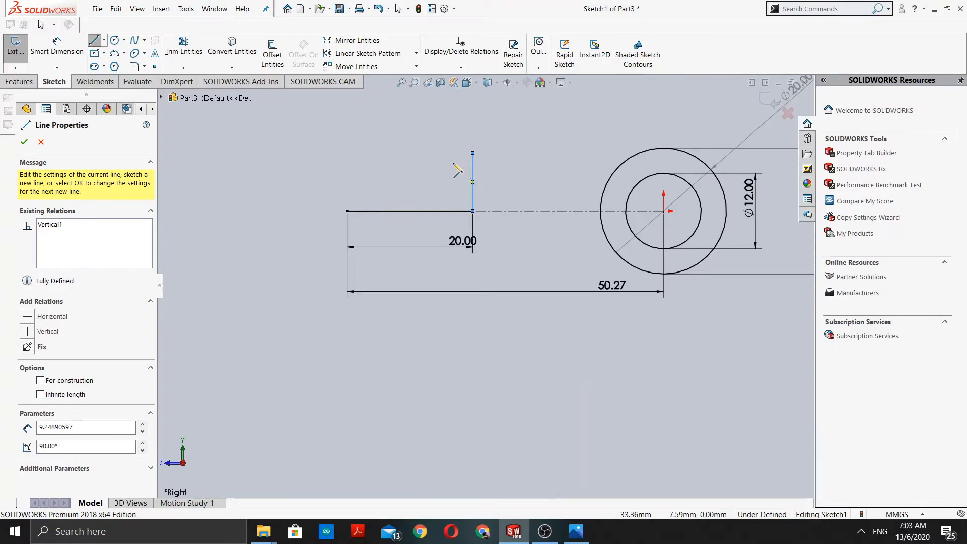
pyautogui.press('z')
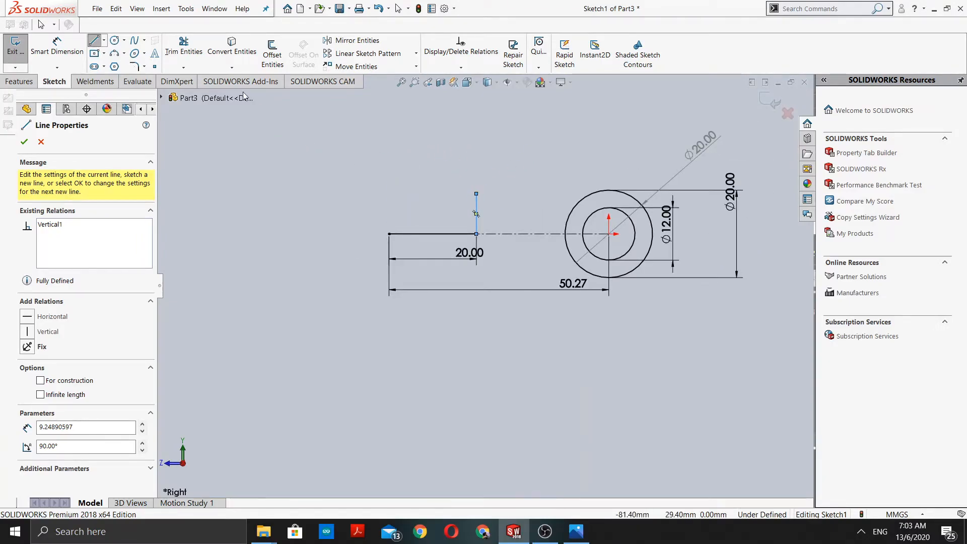
pyautogui.click(57, 50)
pyautogui.click(477, 235)
pyautogui.click(479, 196)
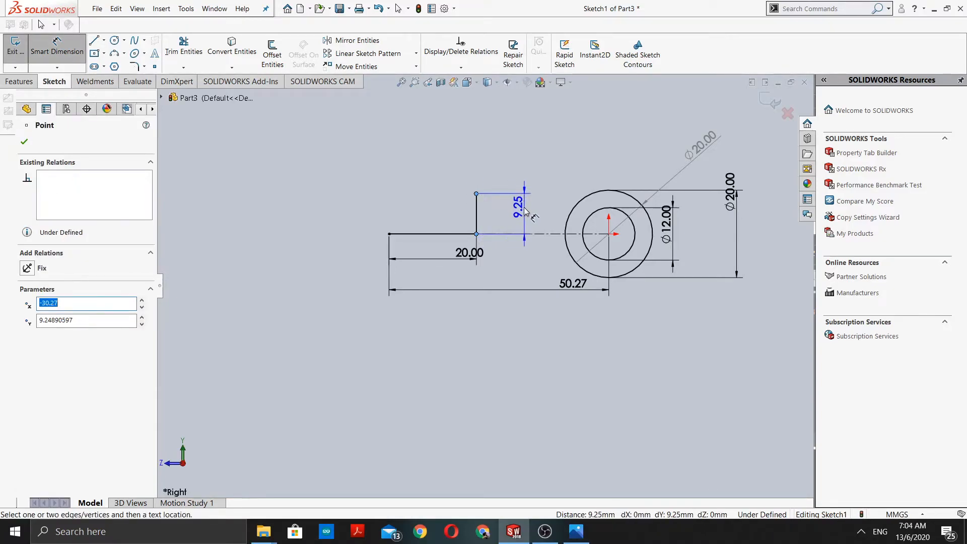
pyautogui.click(524, 210)
pyautogui.scroll(-2, 609, 227)
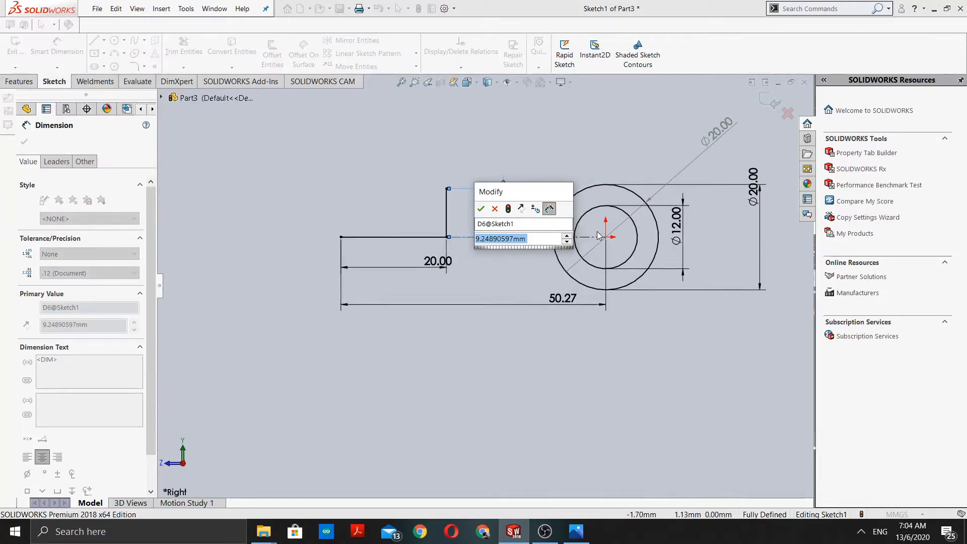
pyautogui.press('BackSpace')
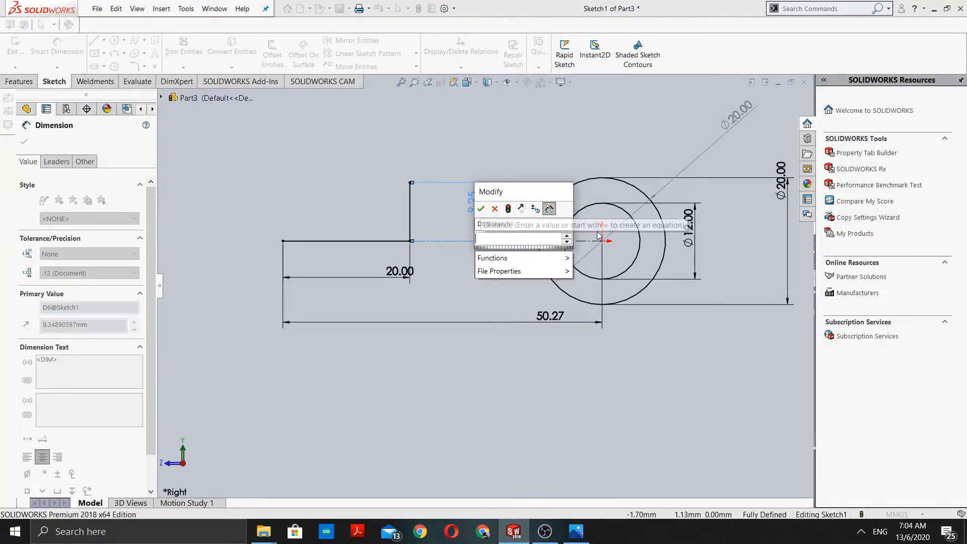
pyautogui.write('10')
pyautogui.press('Return')
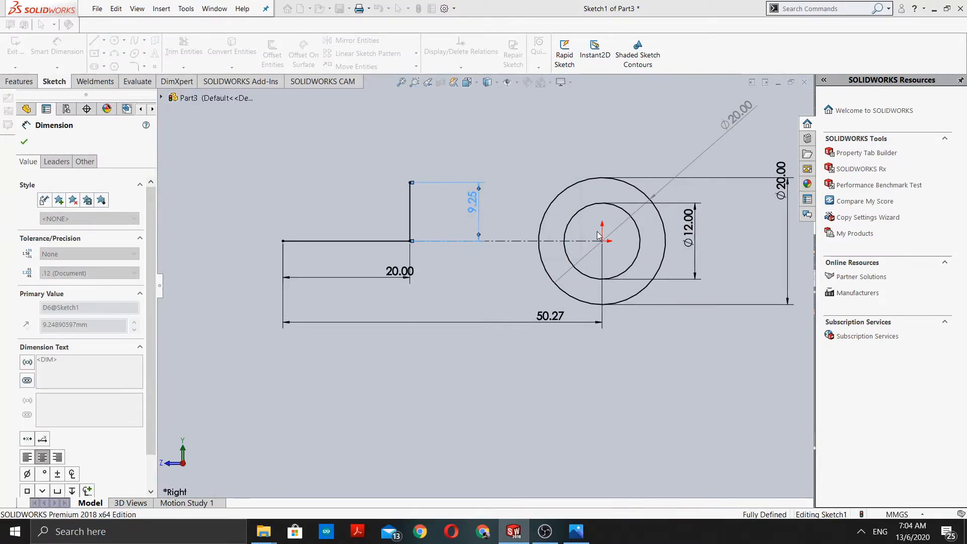
# Sketch a horizontal line 20 mm long leftward from the top of the vertical line, ending above the centerline's free end.
pyautogui.scroll(2, 456, 260)
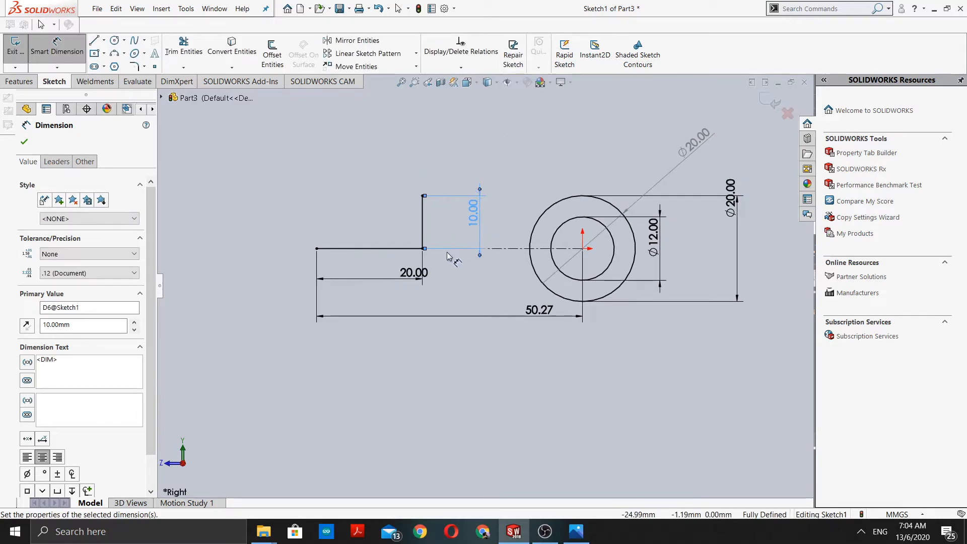
pyautogui.click(93, 40)
pyautogui.click(433, 210)
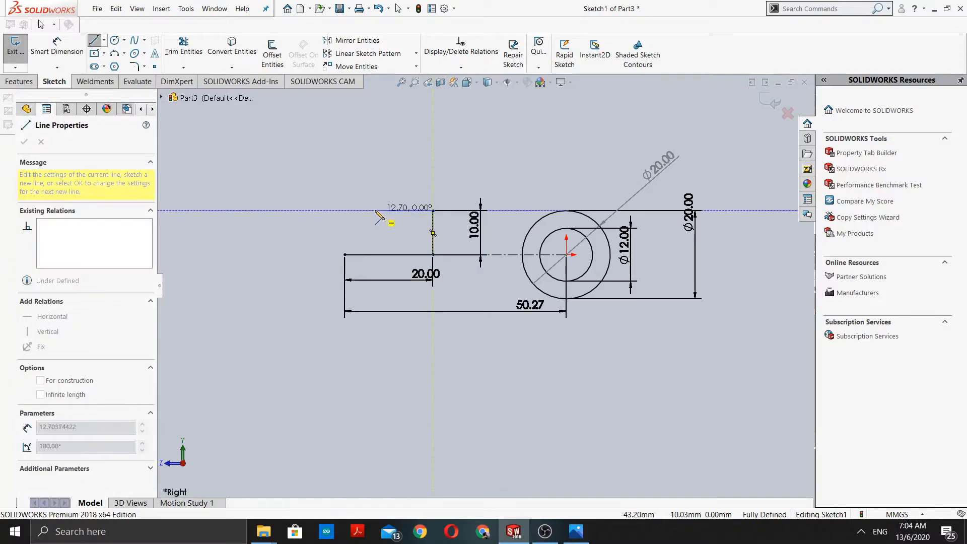
pyautogui.doubleClick(345, 210)
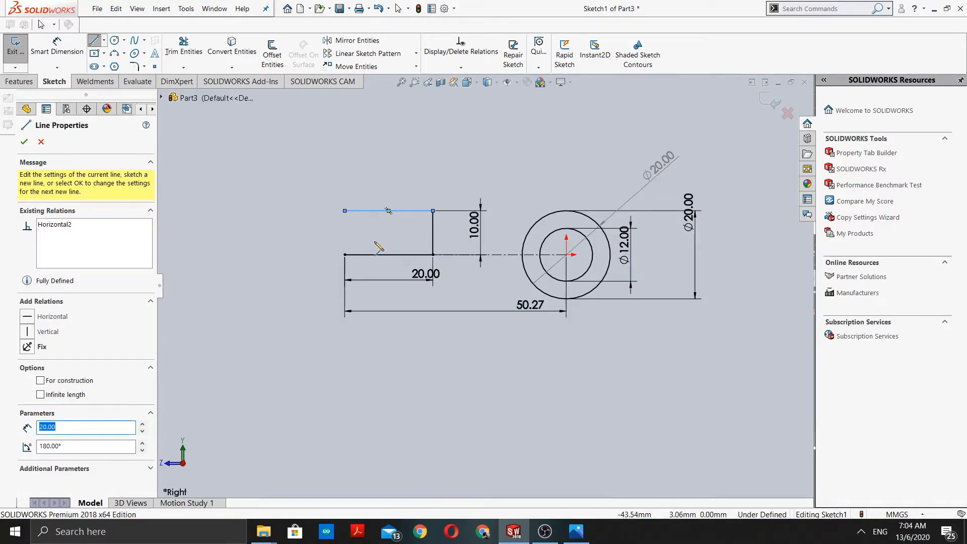
# Dimension the upper horizontal line between its endpoints, accepting a length of 20 mm.
pyautogui.scroll(-1, 374, 242)
pyautogui.click(68, 49)
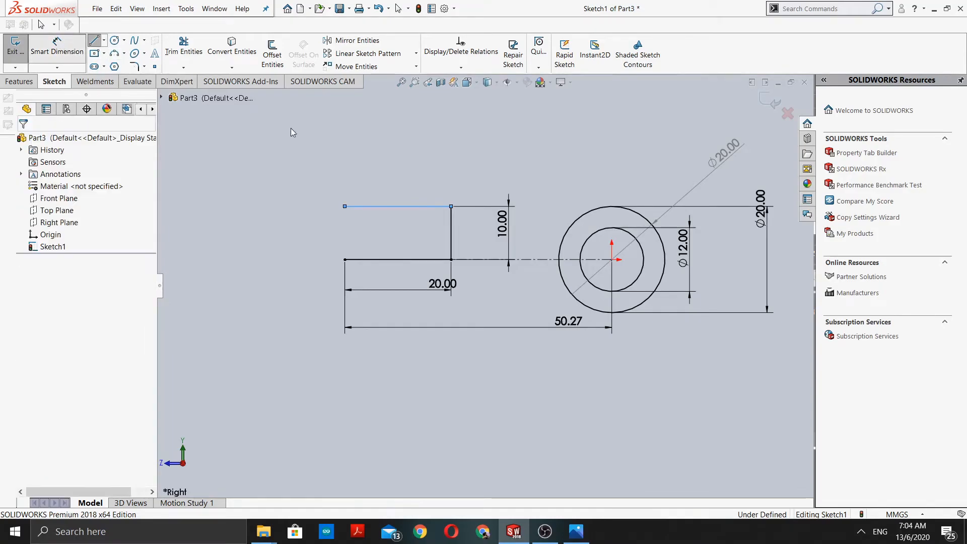
pyautogui.click(344, 206)
pyautogui.click(450, 206)
pyautogui.click(438, 174)
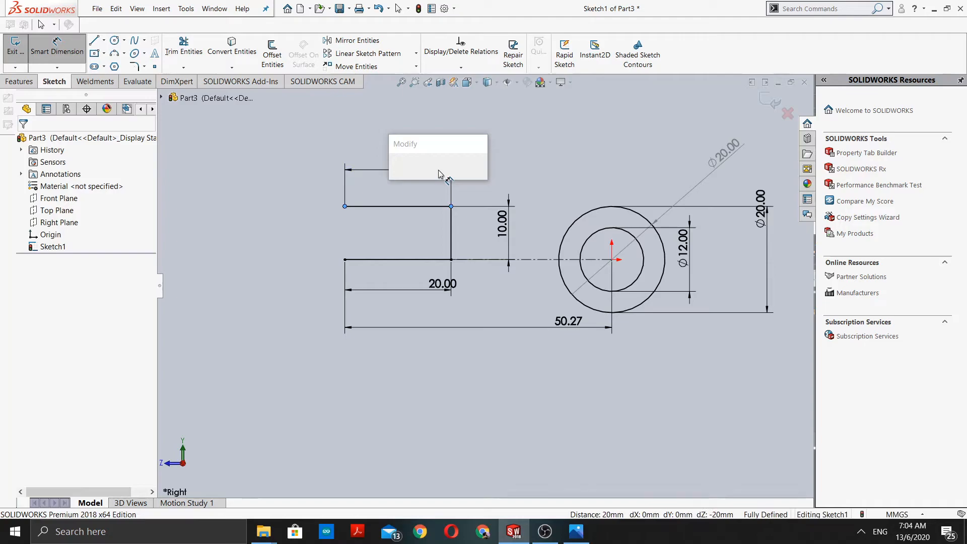
pyautogui.click(393, 169)
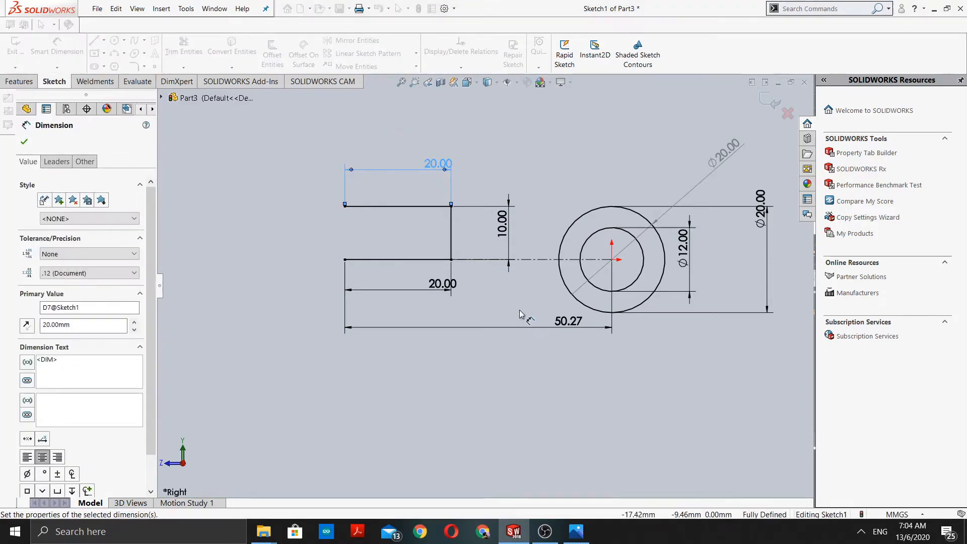
# Check the plate's left edge in 4.JPG in Photos, then in SOLIDWORKS sketch a vertical line about 15.83 mm upward from the upper line's left end.
pyautogui.scroll(-2, 518, 309)
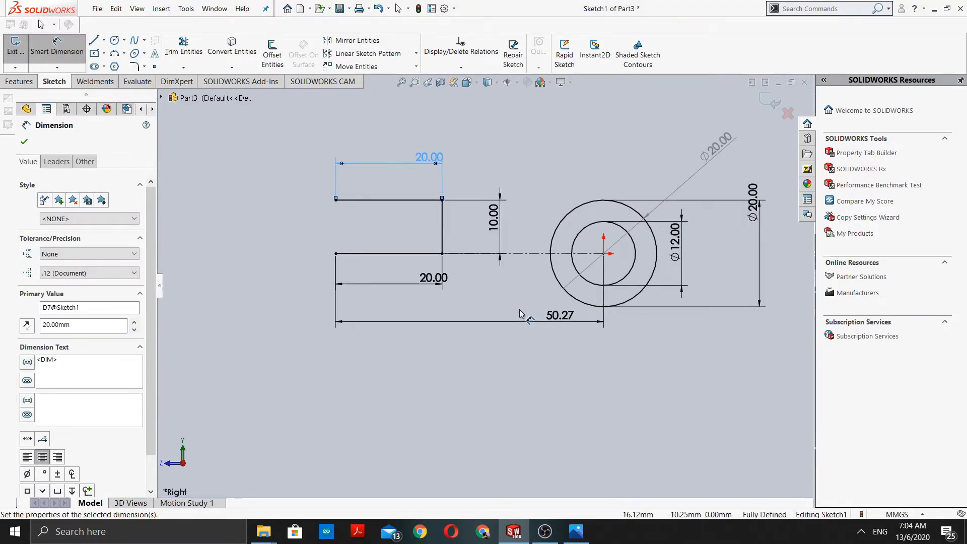
pyautogui.click(584, 535)
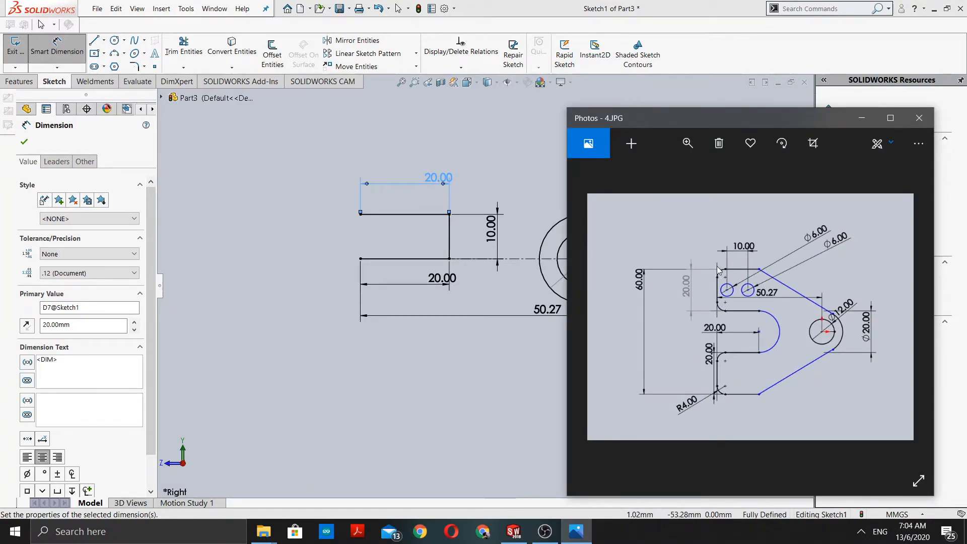
pyautogui.click(860, 119)
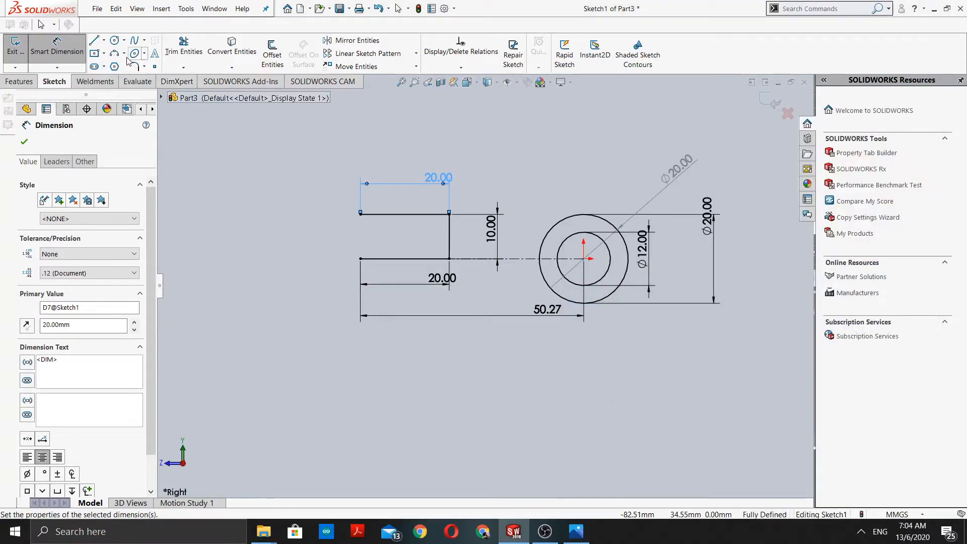
pyautogui.click(95, 41)
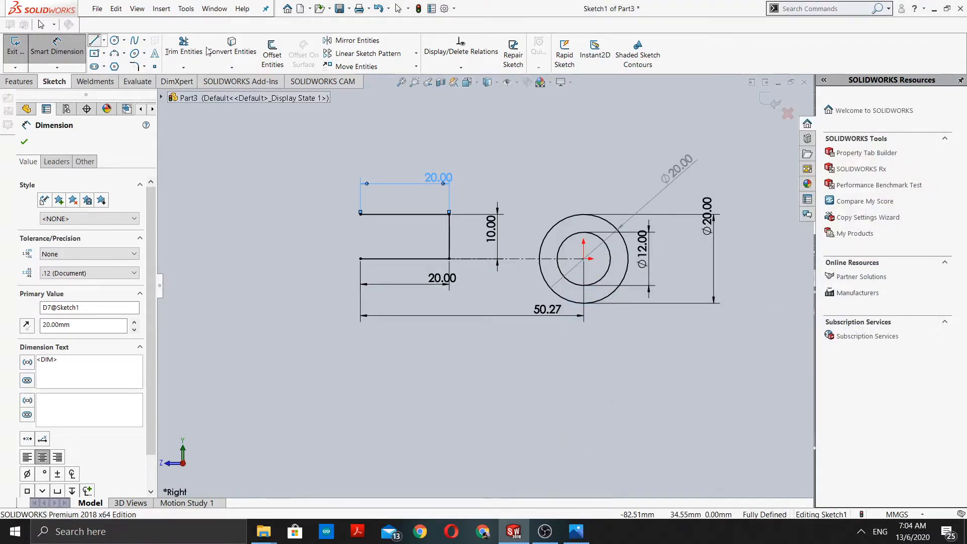
pyautogui.click(360, 213)
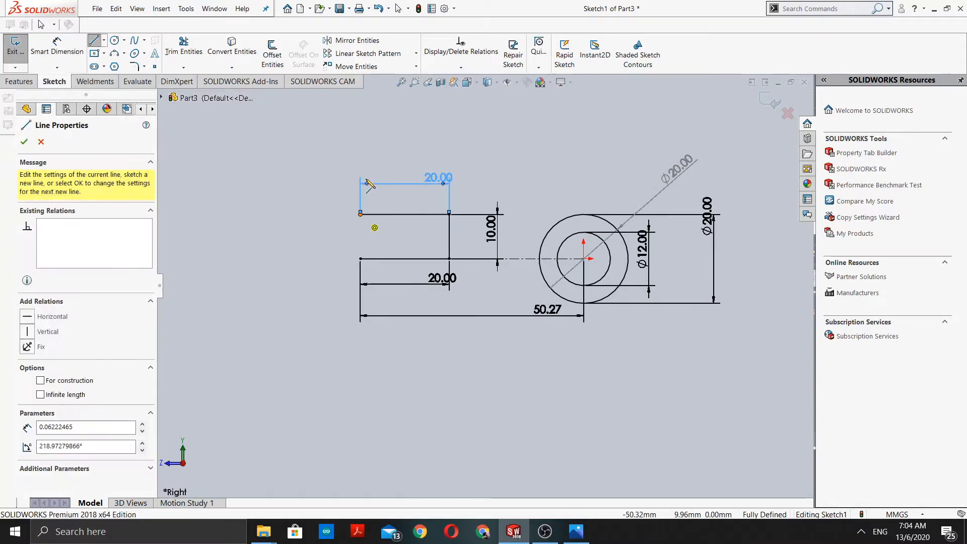
pyautogui.doubleClick(360, 144)
# Dimension the left vertical line between its endpoints and set its height to 20 mm.
pyautogui.press('z')
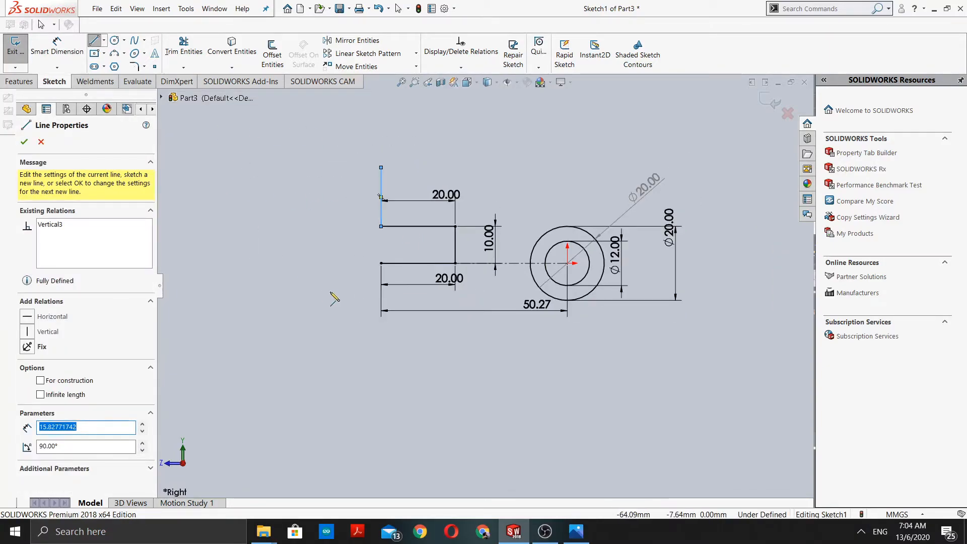
pyautogui.click(51, 52)
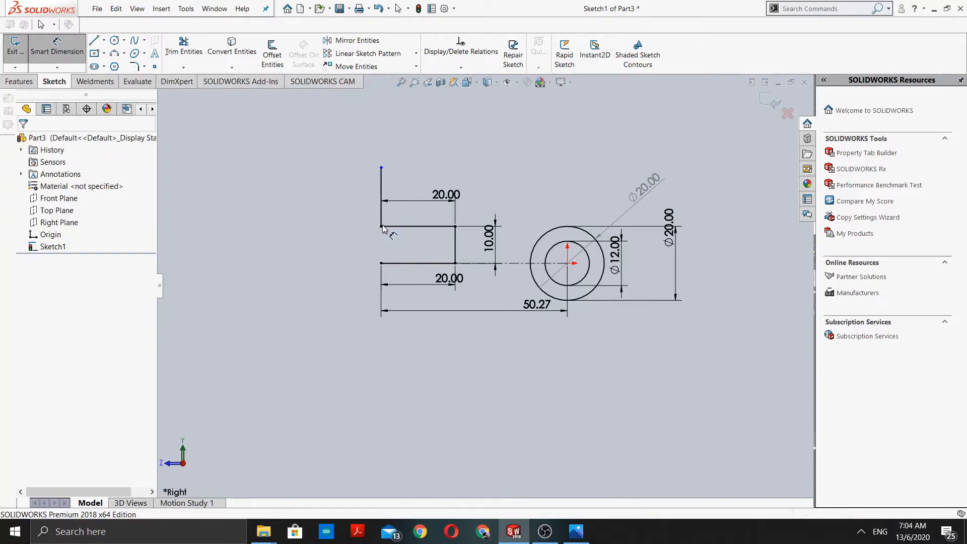
pyautogui.click(381, 226)
pyautogui.click(381, 169)
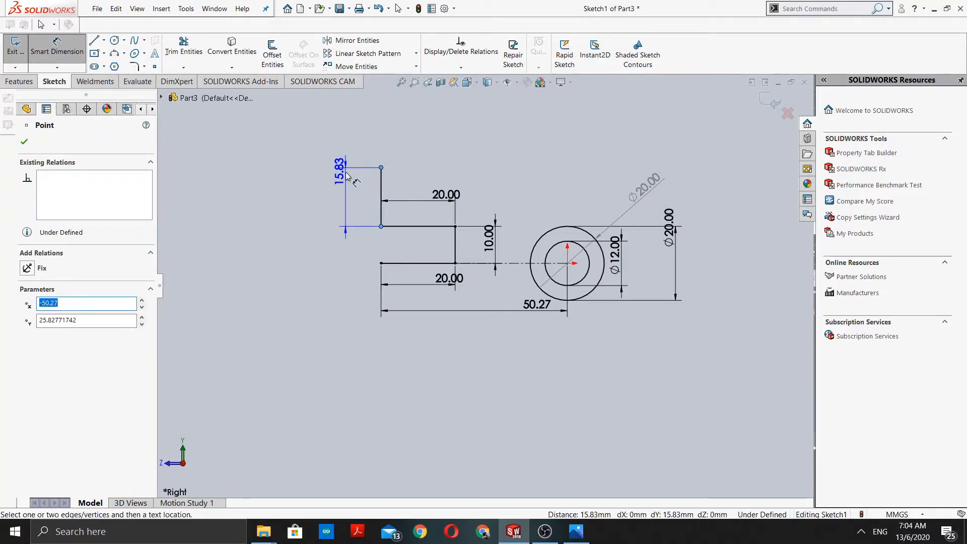
pyautogui.click(345, 173)
pyautogui.press('BackSpace')
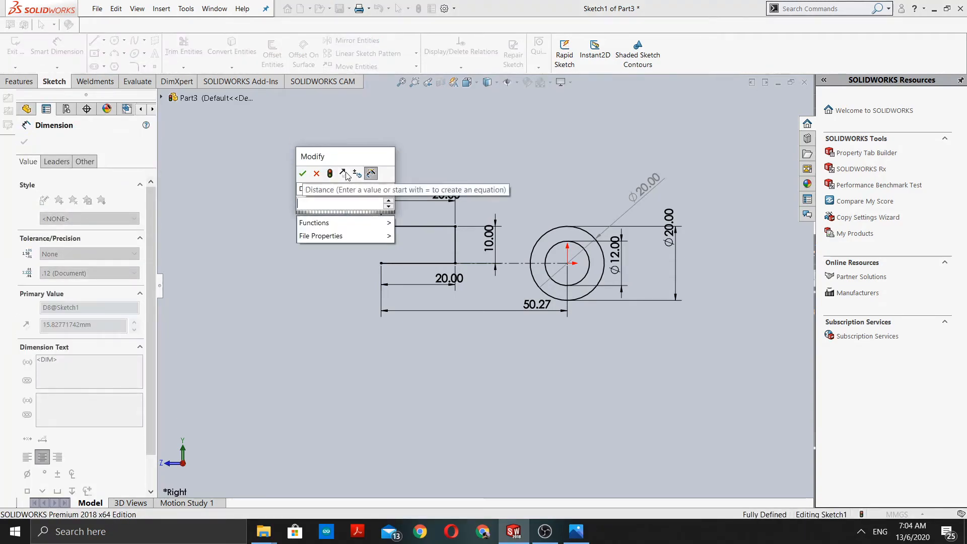
pyautogui.write('20')
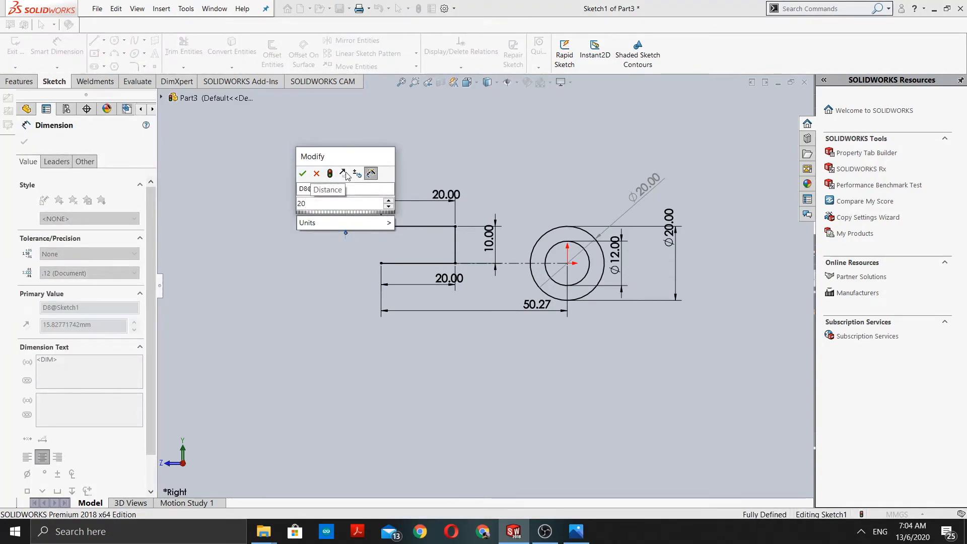
pyautogui.press('Return')
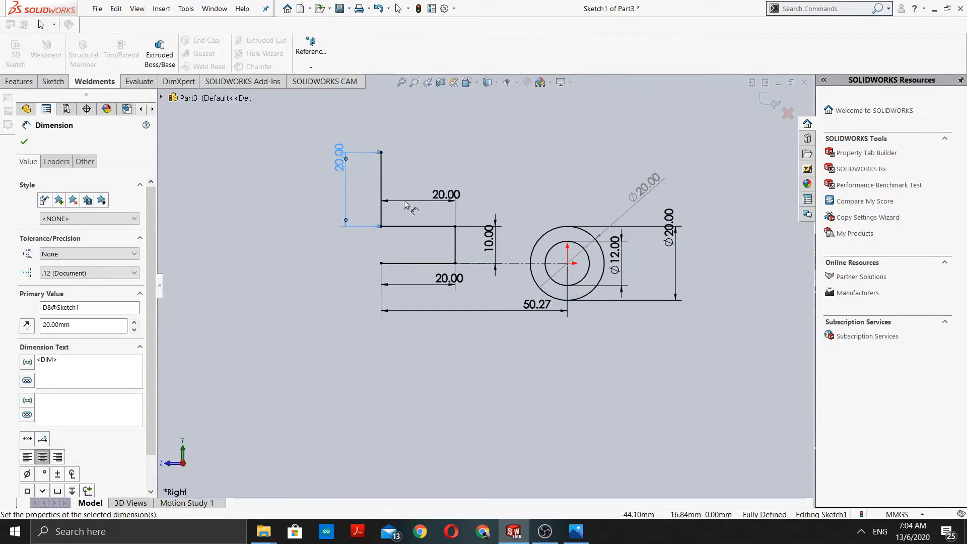
# Sketch a horizontal line 20 mm long rightward from the top of the left vertical line.
pyautogui.click(53, 81)
pyautogui.click(96, 41)
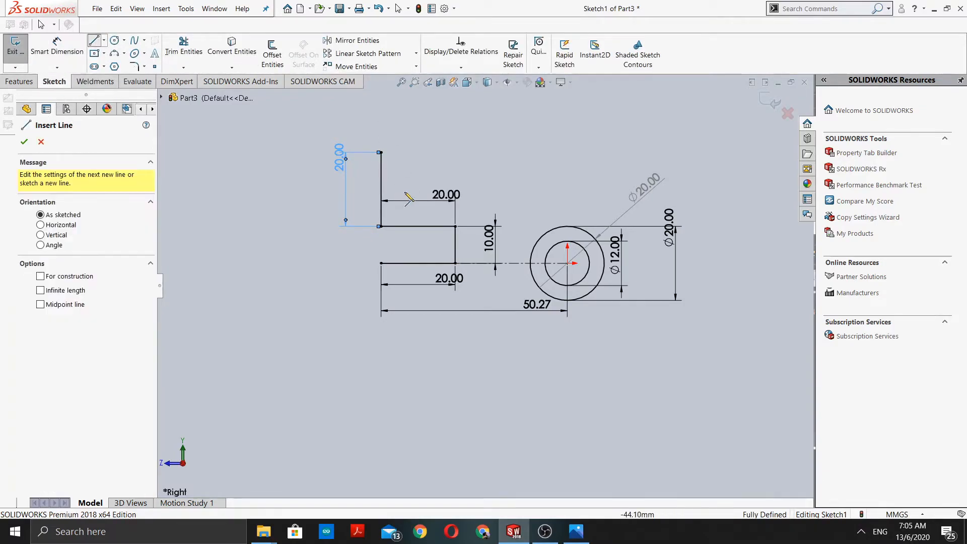
pyautogui.click(380, 152)
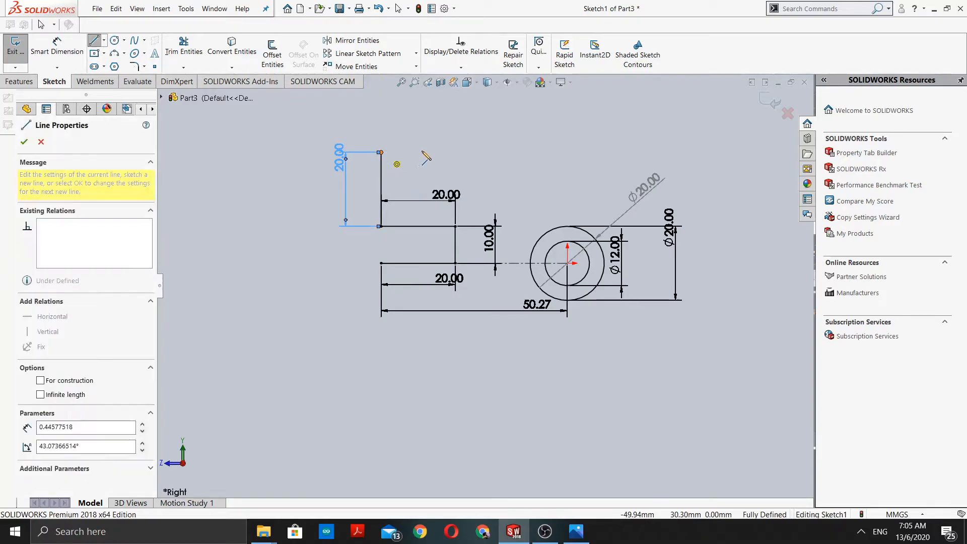
pyautogui.doubleClick(455, 152)
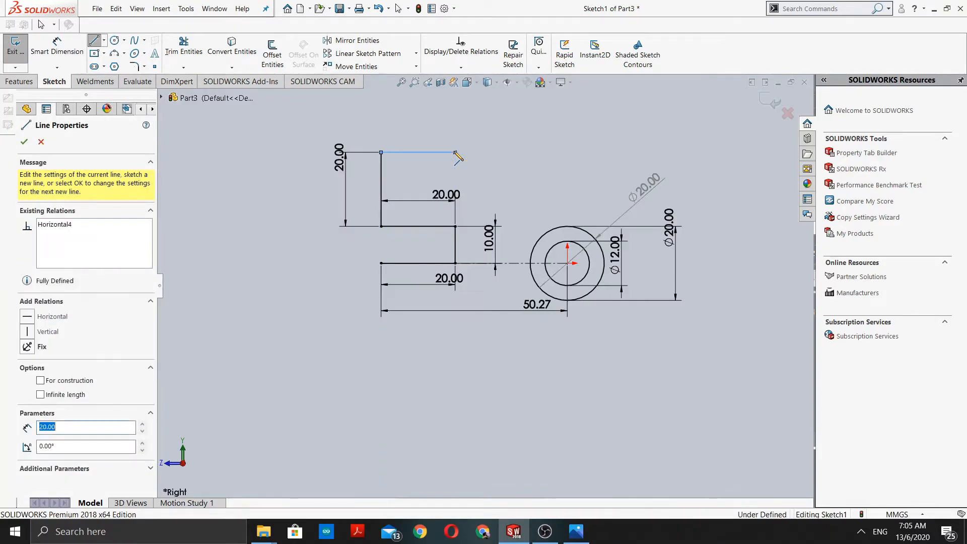
pyautogui.click(25, 143)
# Dimension the top horizontal line between its endpoints, accepting a length of 20 mm.
pyautogui.click(50, 44)
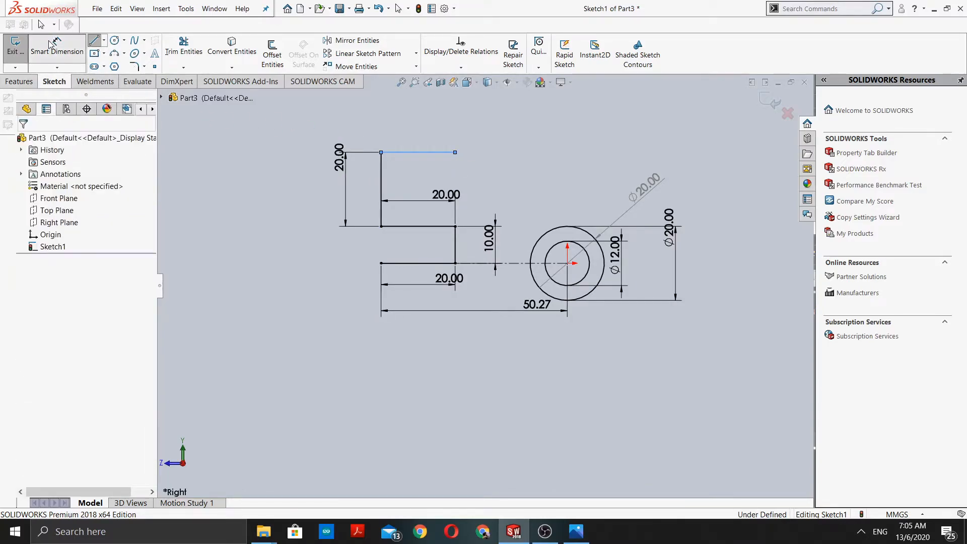
pyautogui.click(381, 152)
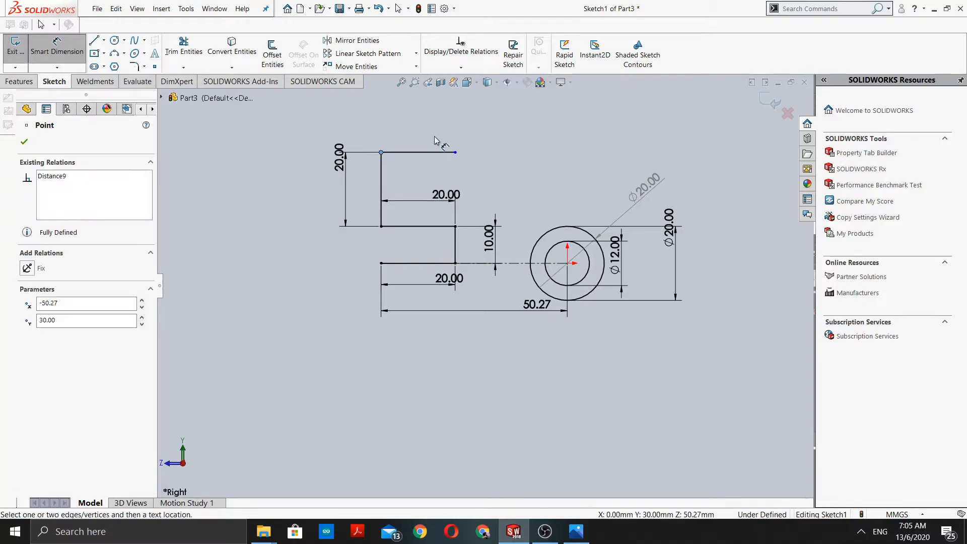
pyautogui.click(455, 152)
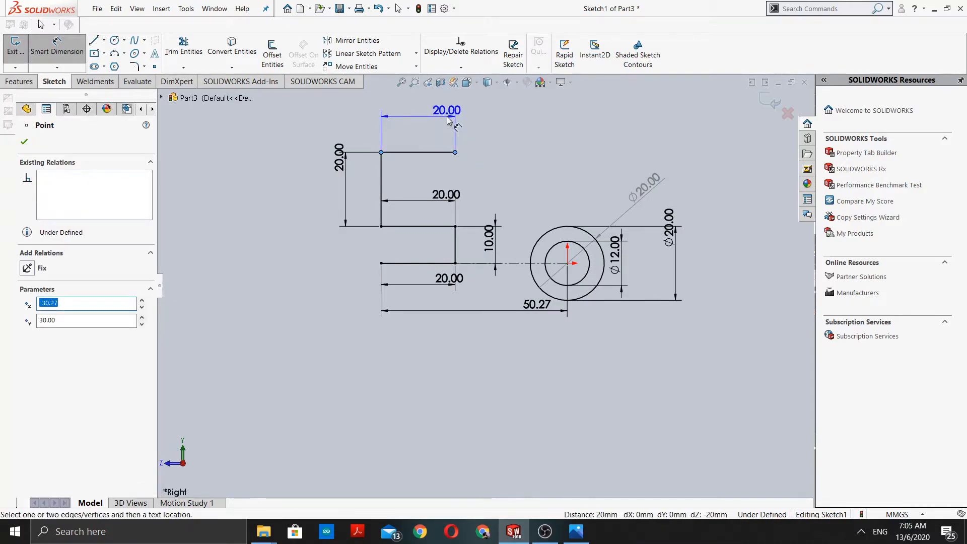
pyautogui.click(447, 120)
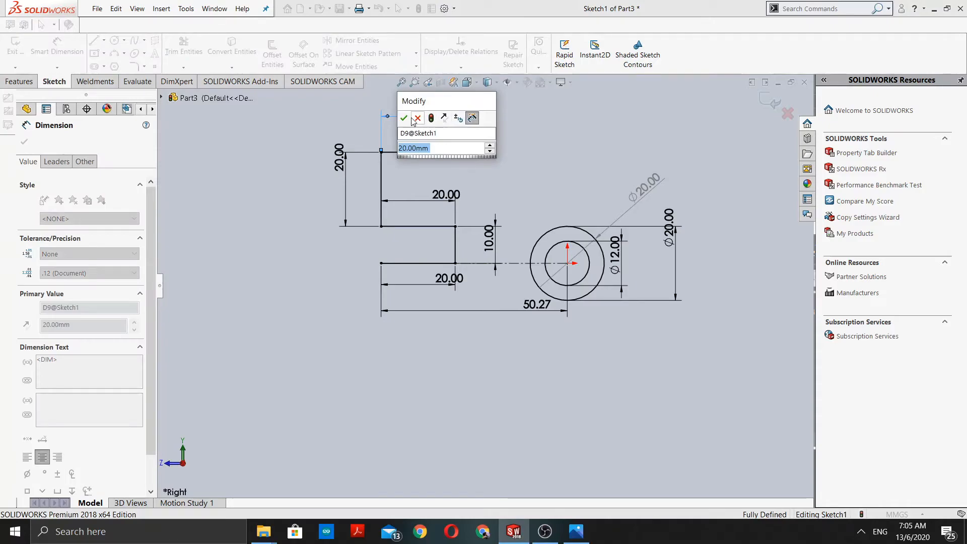
pyautogui.click(404, 118)
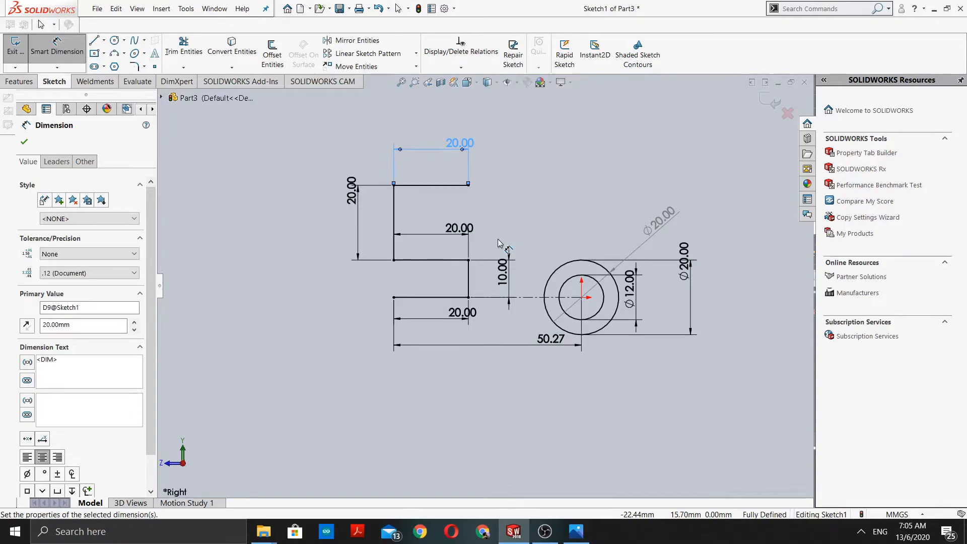
# Examine the slot and the sloped edge running to the outer circle in 4.JPG in Photos, then return to SOLIDWORKS.
pyautogui.click(576, 532)
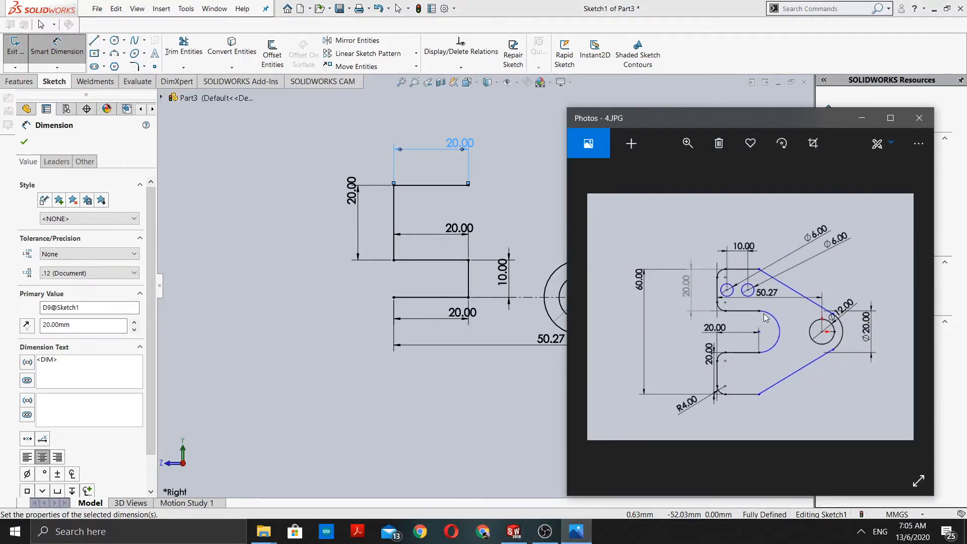
pyautogui.keyDown('ctrl'); pyautogui.scroll(3, 765, 317); pyautogui.keyUp('ctrl')
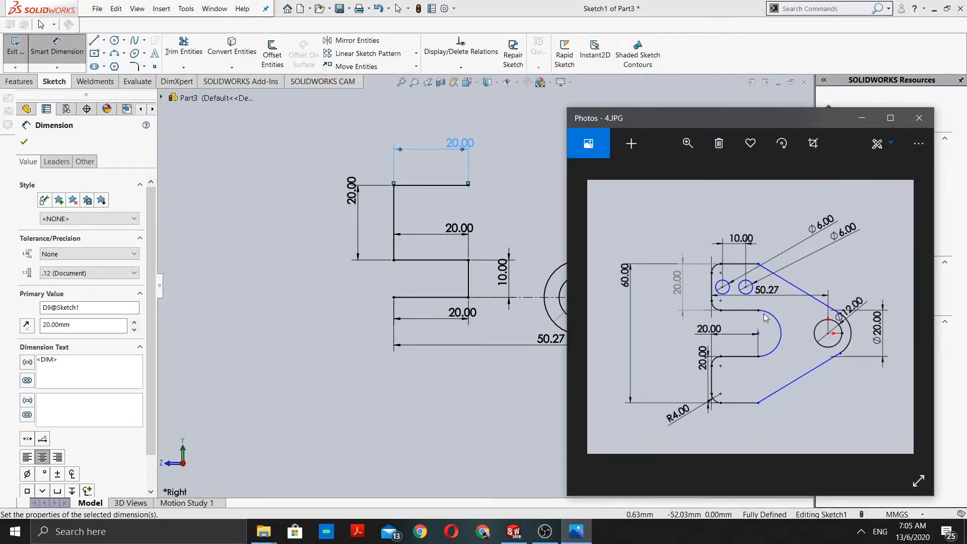
pyautogui.keyDown('ctrl'); pyautogui.scroll(2, 765, 318); pyautogui.keyUp('ctrl')
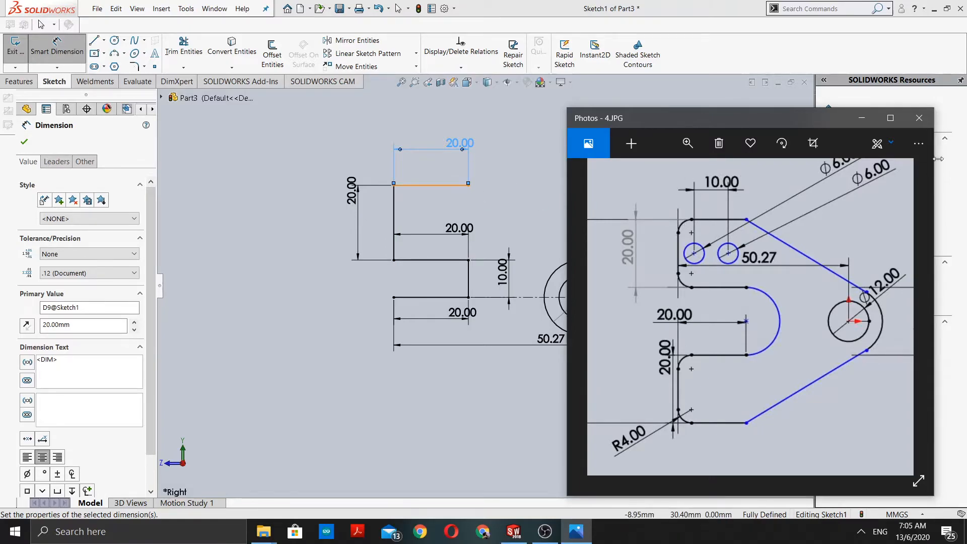
pyautogui.click(861, 119)
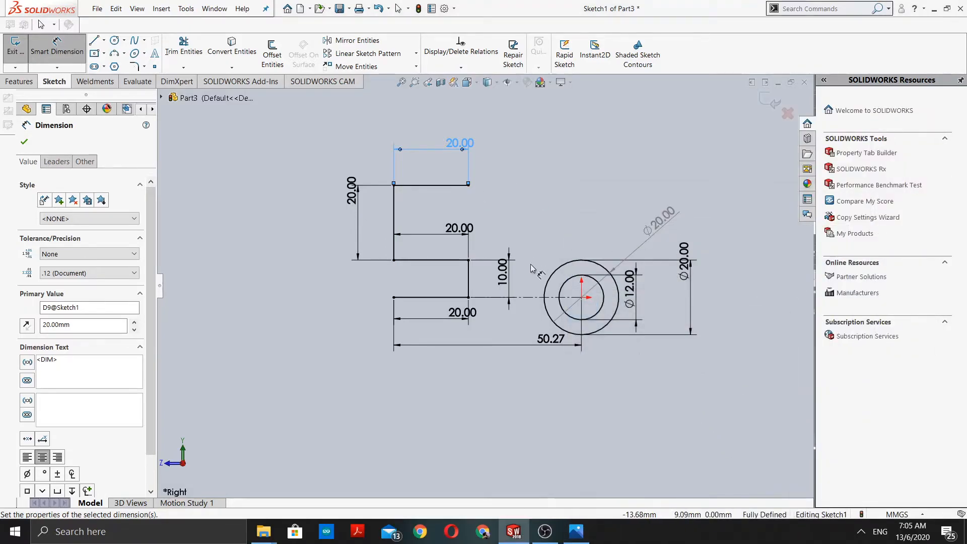
pyautogui.scroll(-1, 503, 238)
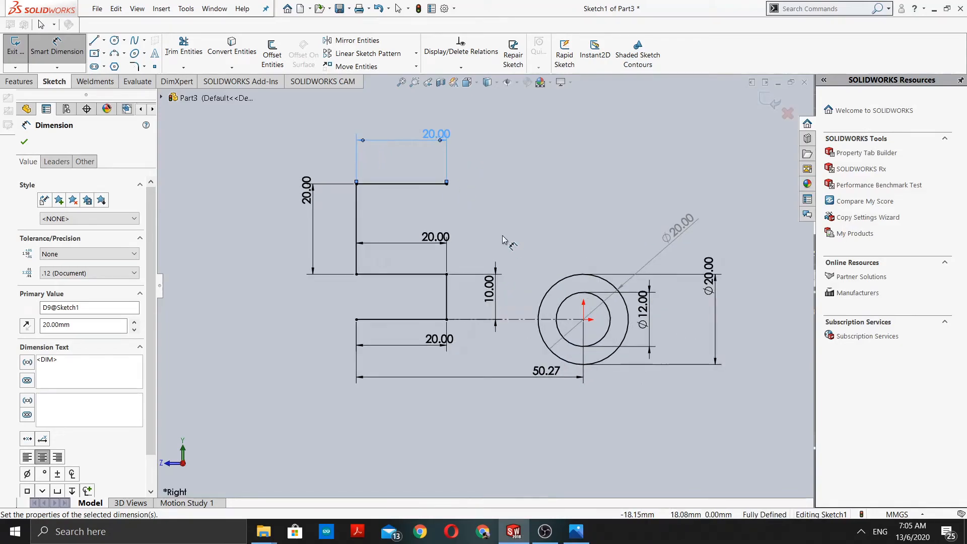
pyautogui.scroll(-1, 506, 236)
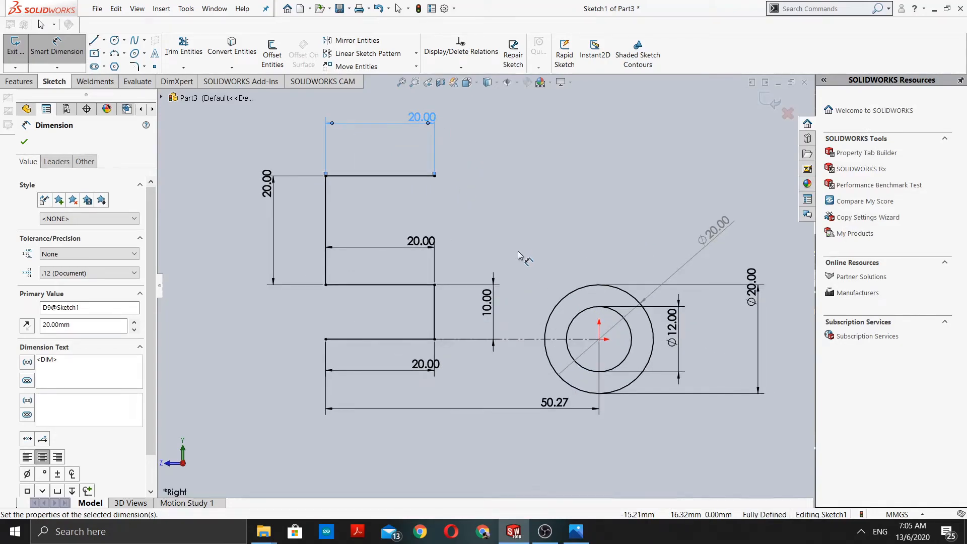
pyautogui.click(576, 531)
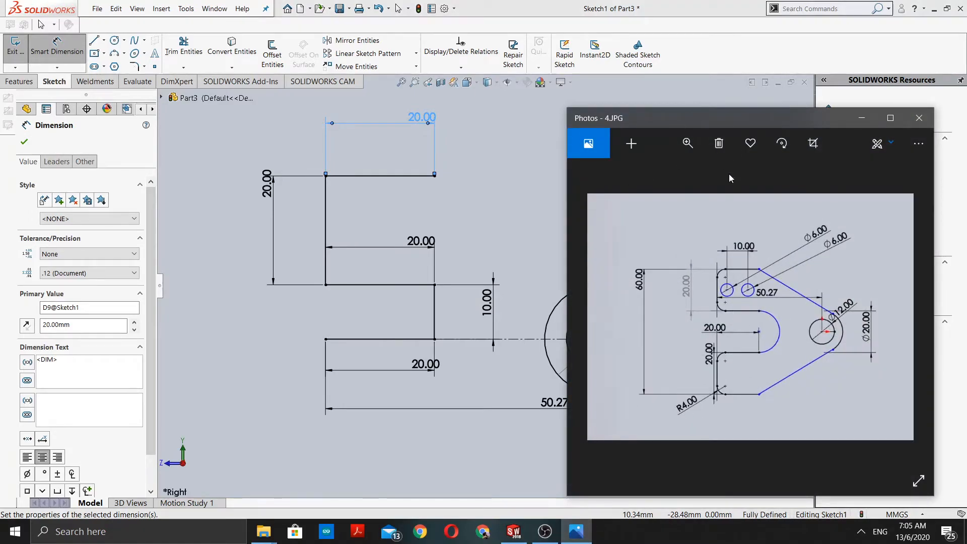
pyautogui.click(861, 118)
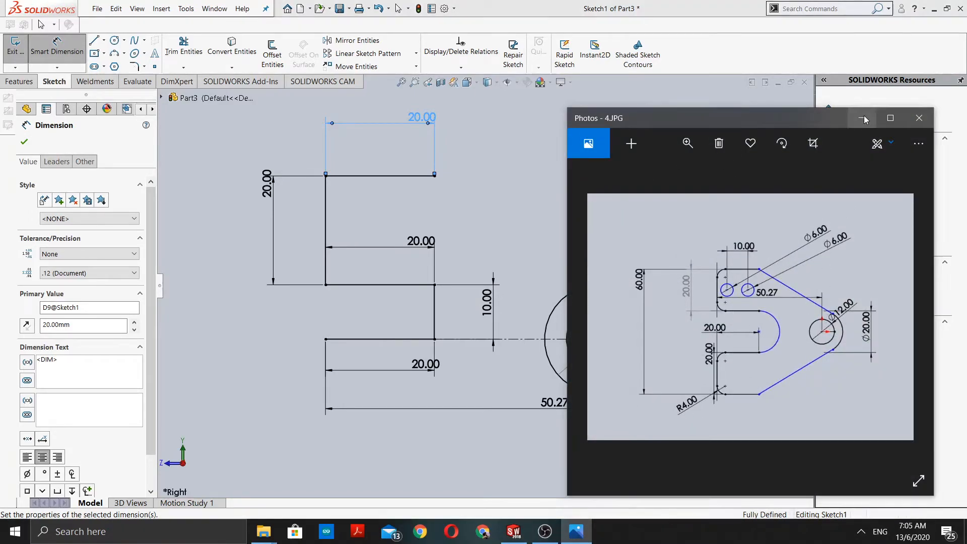
# Sketch a sloped line about 41.43 mm long from the top line's right end, ending tangent on the outer 20 mm circle.
pyautogui.scroll(1, 483, 285)
pyautogui.click(97, 42)
pyautogui.click(442, 193)
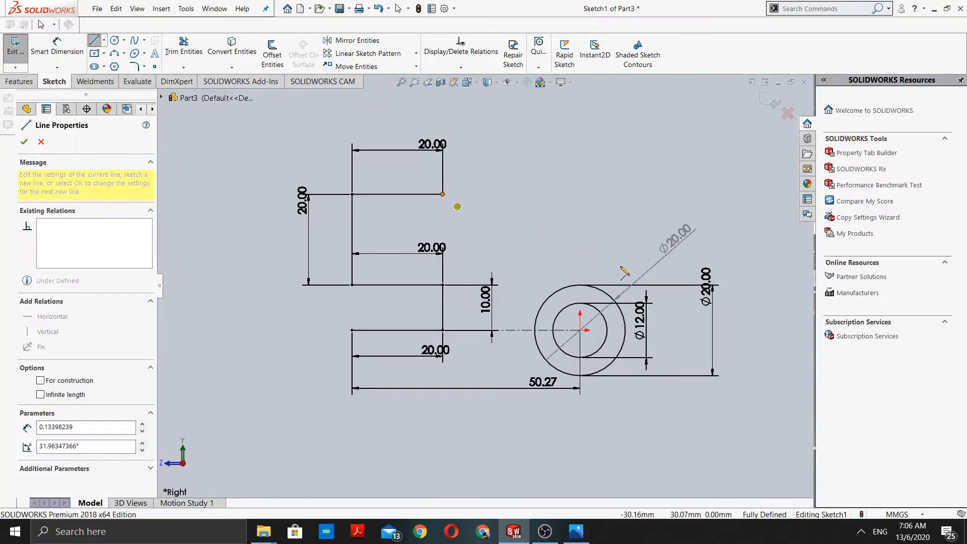
pyautogui.click(603, 291)
pyautogui.scroll(-8, 613, 307)
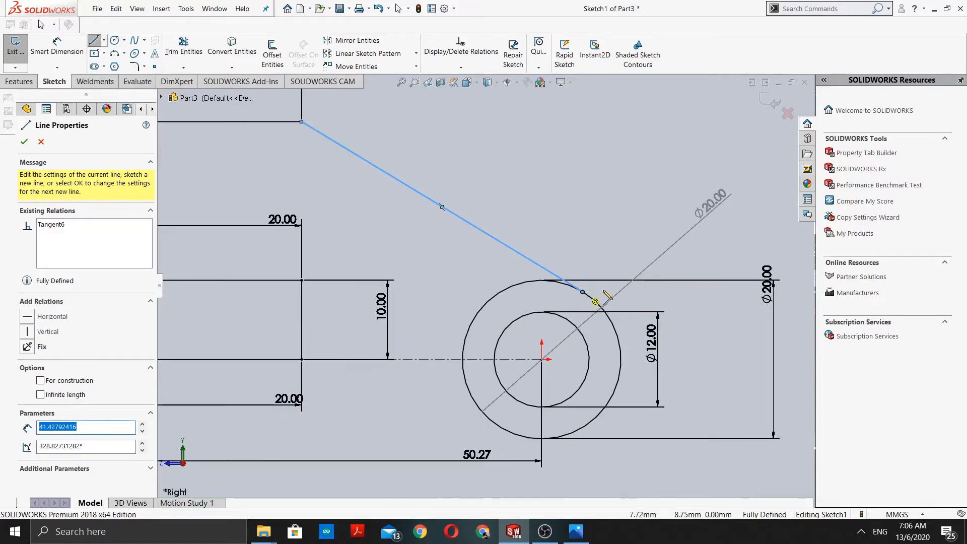
pyautogui.scroll(10, 488, 323)
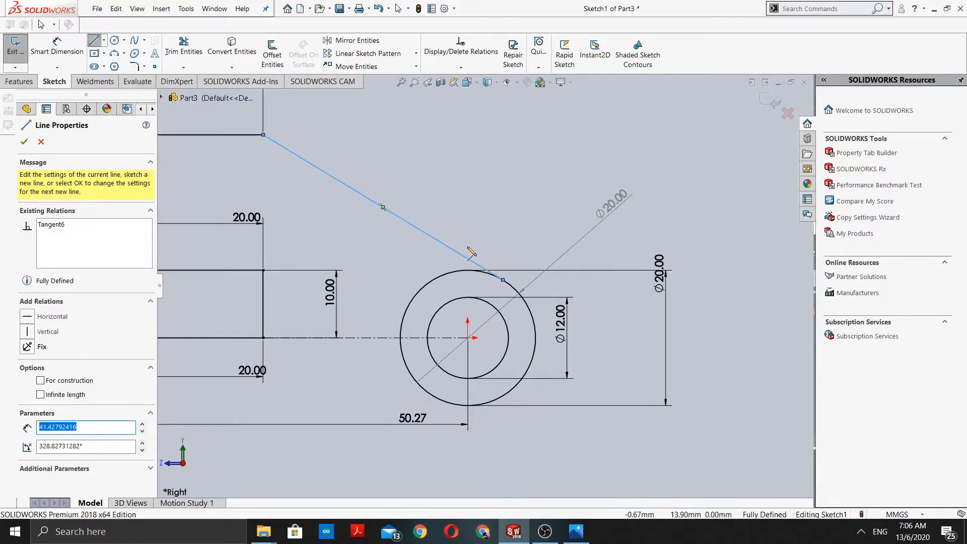
pyautogui.scroll(-2, 476, 302)
pyautogui.scroll(3, 488, 282)
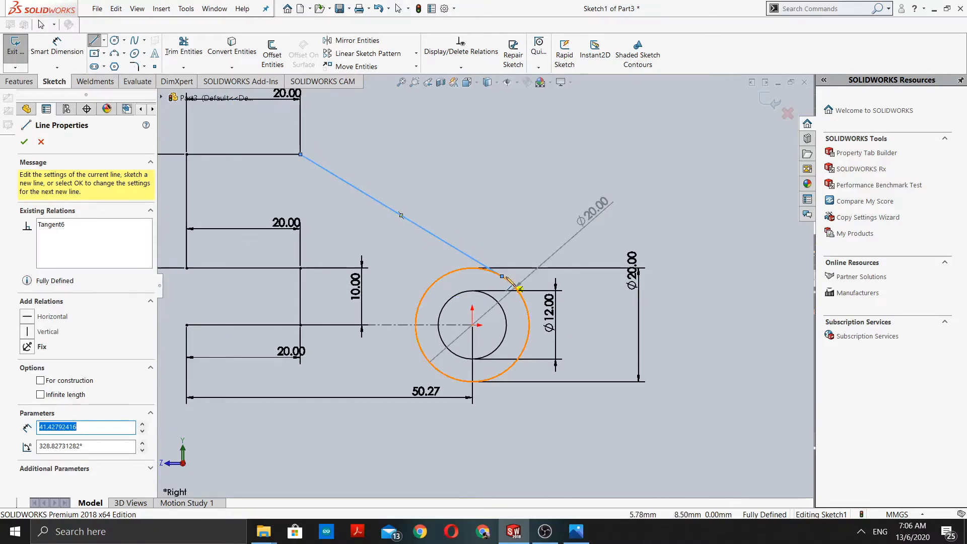
pyautogui.scroll(-2, 459, 285)
pyautogui.scroll(2, 459, 286)
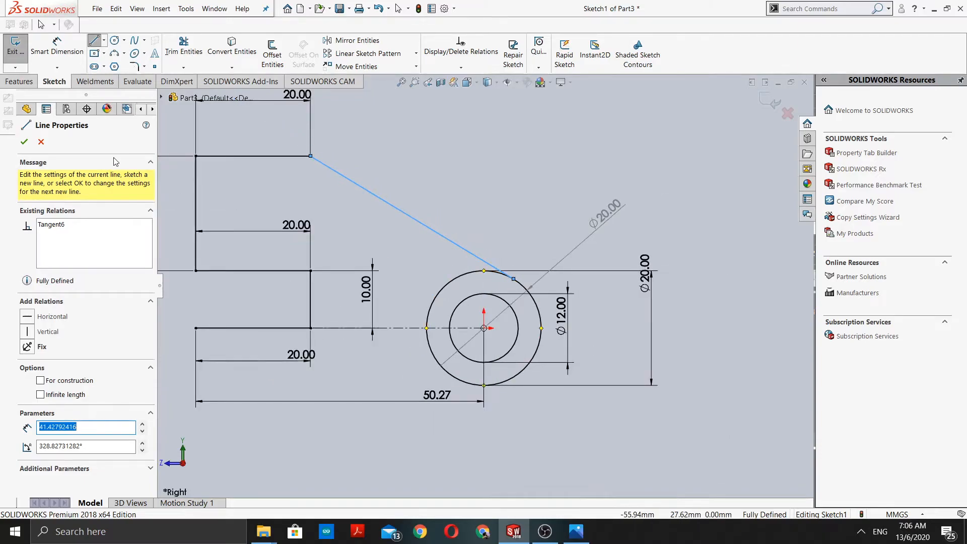
pyautogui.click(25, 142)
# Use Add Relation on the sloped line and the outer 20 mm circle to make them tangent.
pyautogui.click(461, 68)
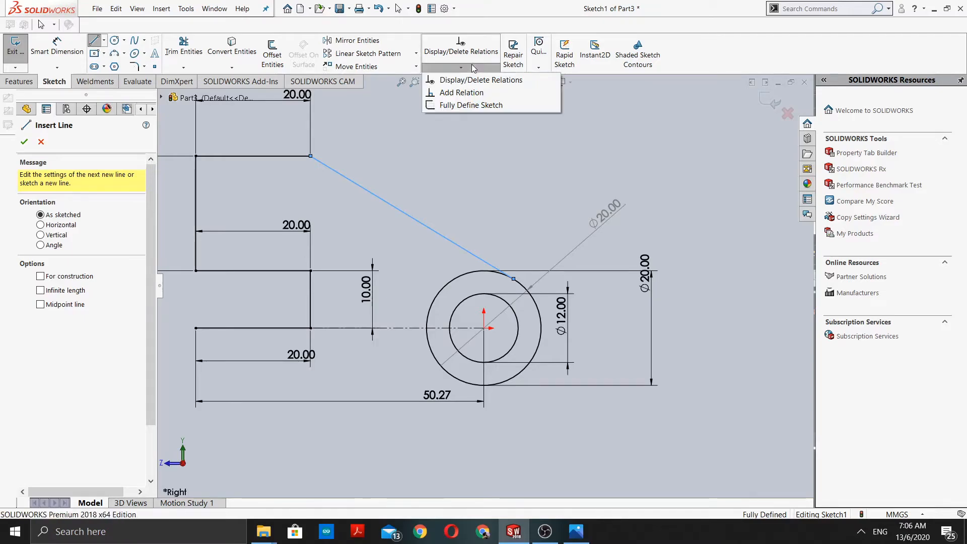
pyautogui.click(461, 92)
pyautogui.scroll(-5, 505, 325)
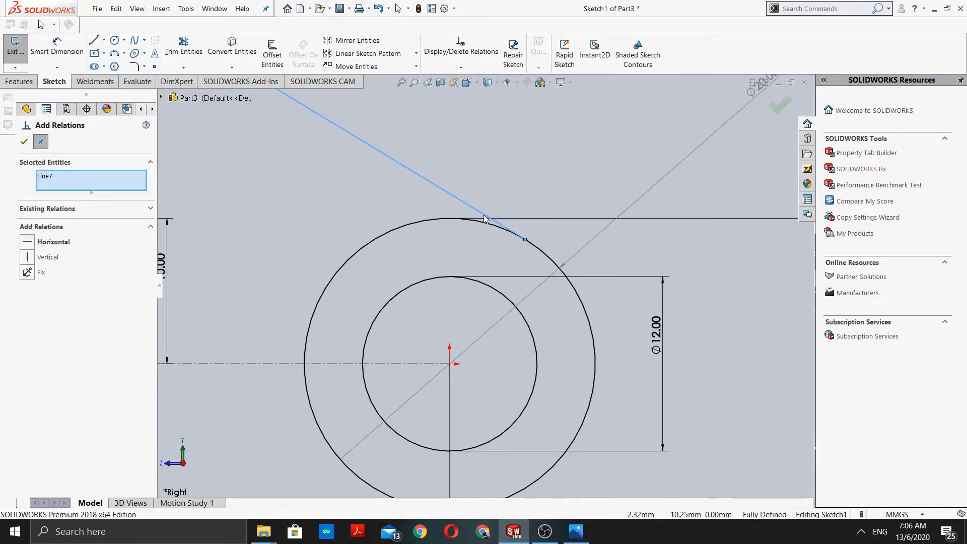
pyautogui.click(452, 218)
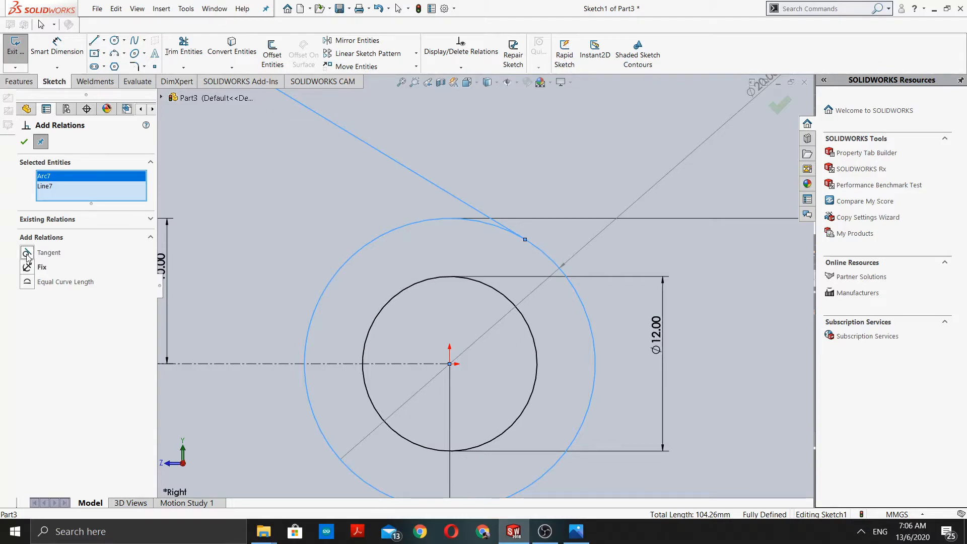
pyautogui.click(24, 142)
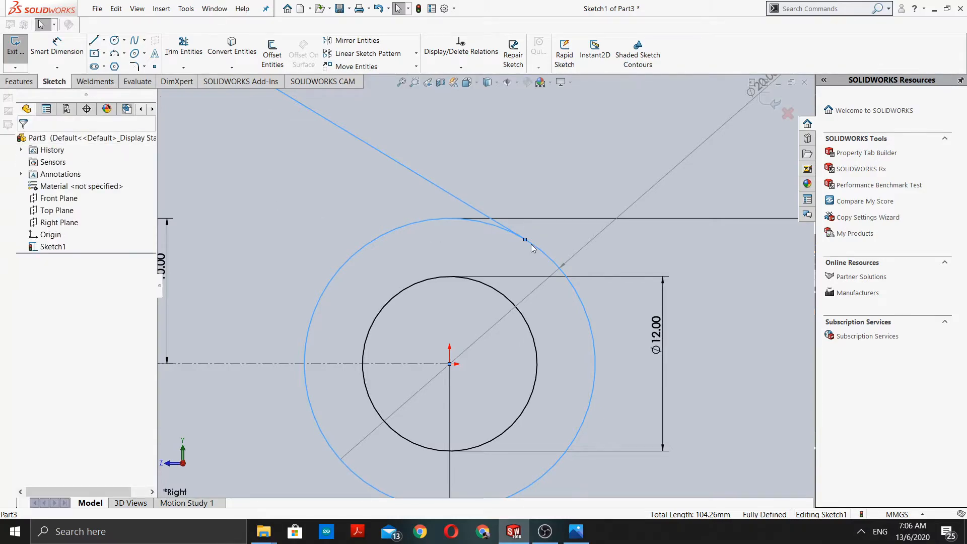
pyautogui.scroll(5, 480, 277)
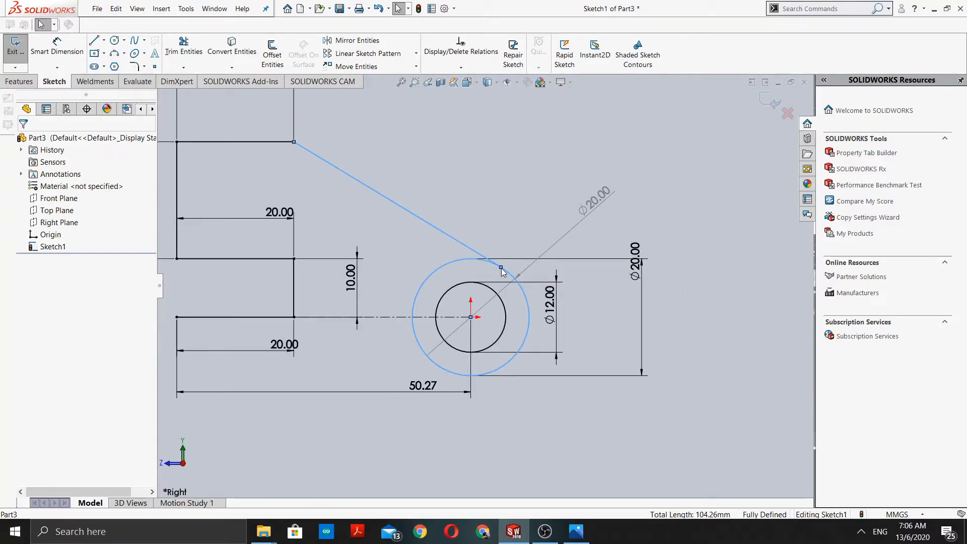
pyautogui.scroll(2, 442, 276)
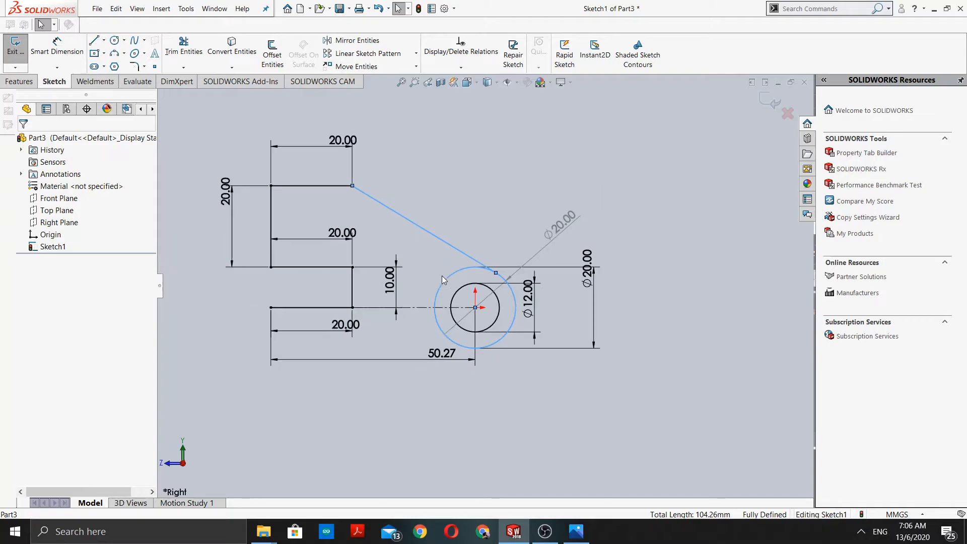
pyautogui.scroll(-1, 442, 276)
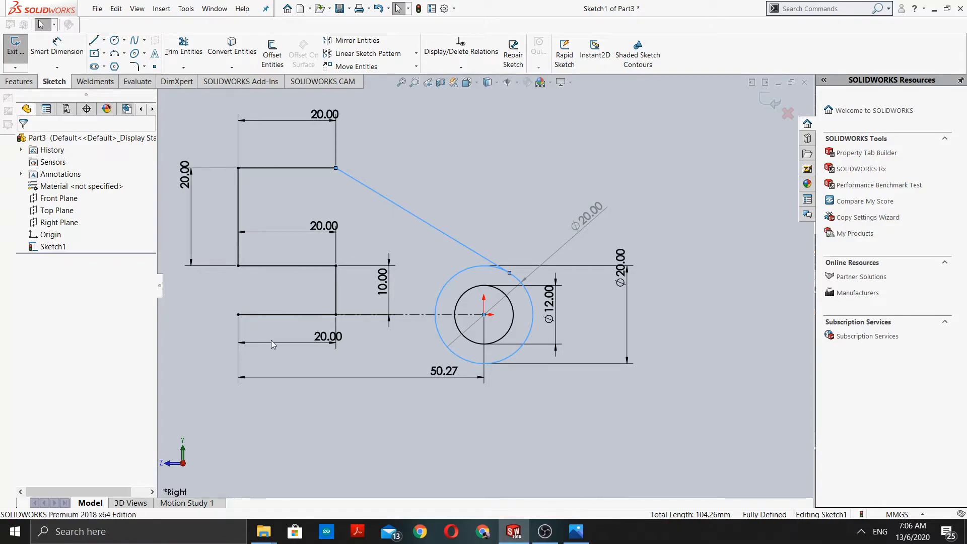
pyautogui.scroll(2, 289, 307)
pyautogui.scroll(-2, 288, 307)
pyautogui.scroll(1, 437, 289)
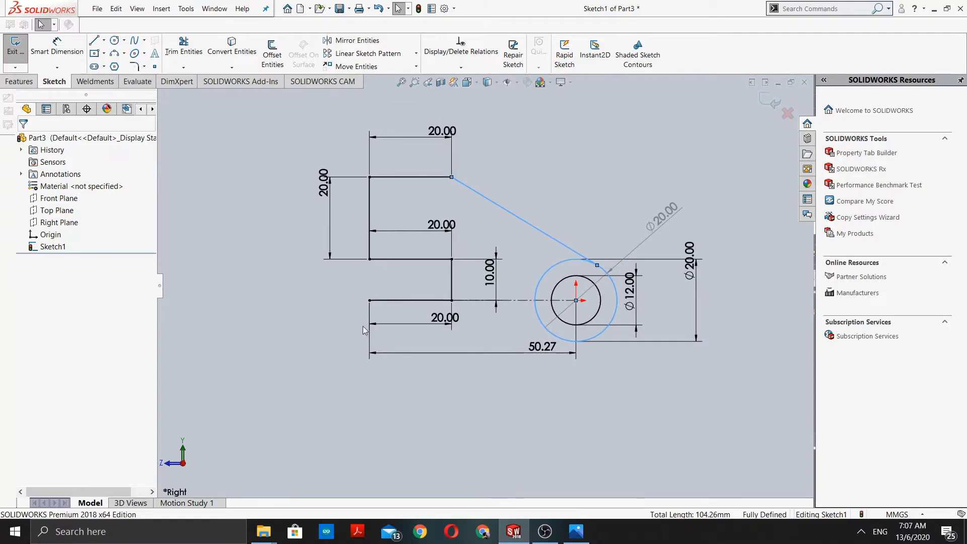
# Try to mirror the outer 20 mm circle about the sloped line, undo it, and clear the selection.
pyautogui.scroll(-2, 442, 237)
pyautogui.scroll(2, 482, 268)
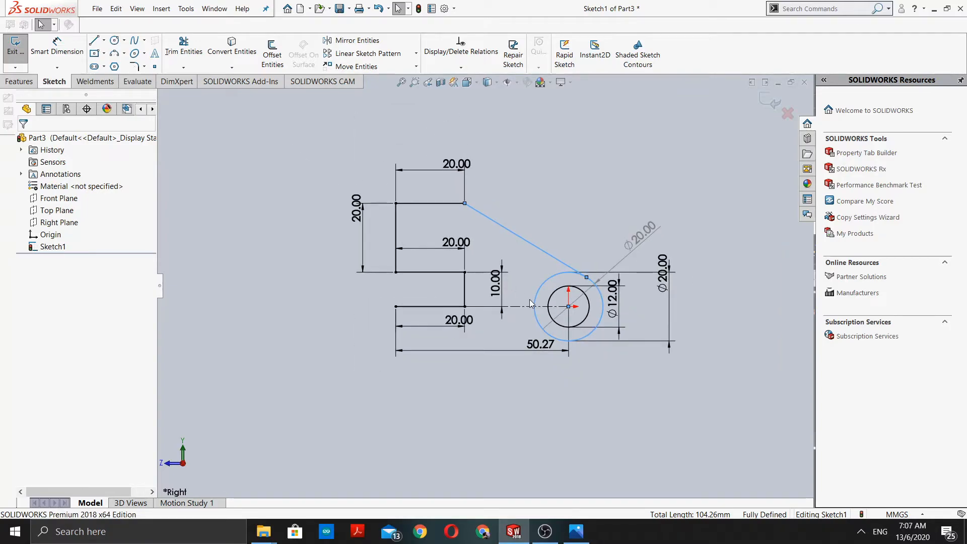
pyautogui.scroll(-2, 467, 310)
pyautogui.scroll(1, 467, 310)
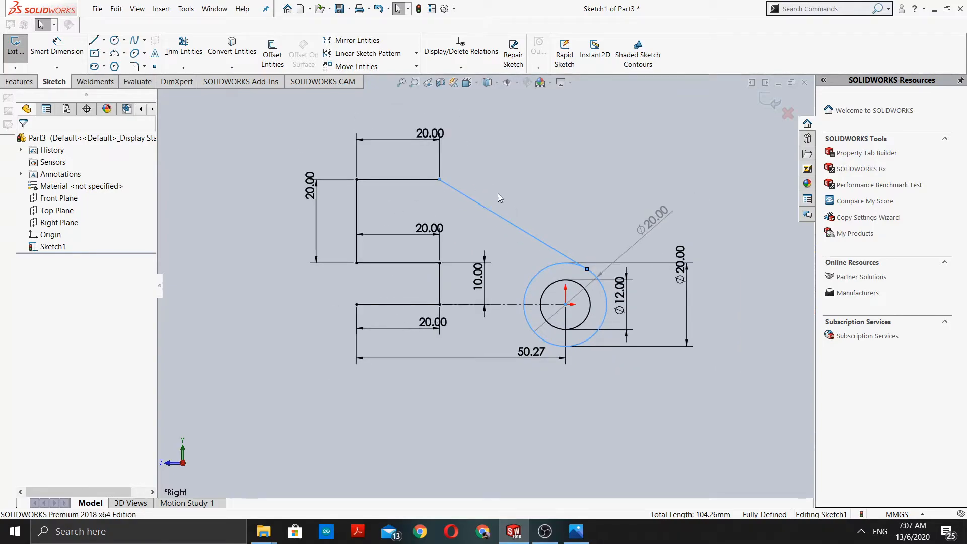
pyautogui.scroll(-1, 488, 280)
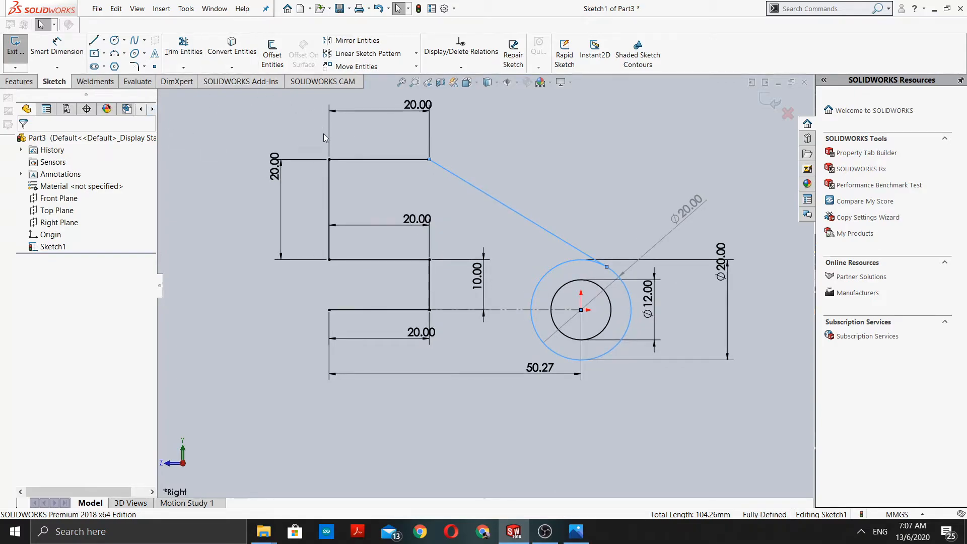
pyautogui.click(357, 42)
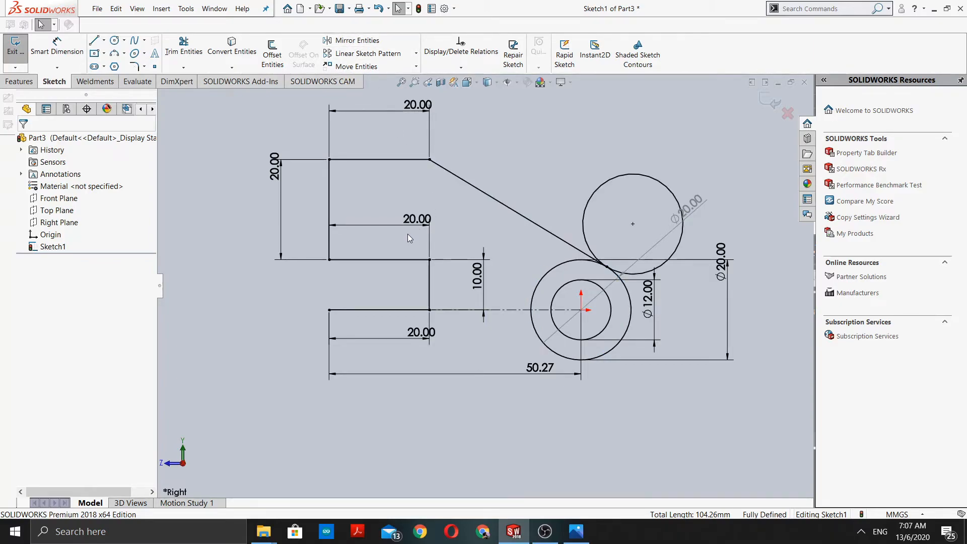
pyautogui.hotkey('ctrl', 'z')
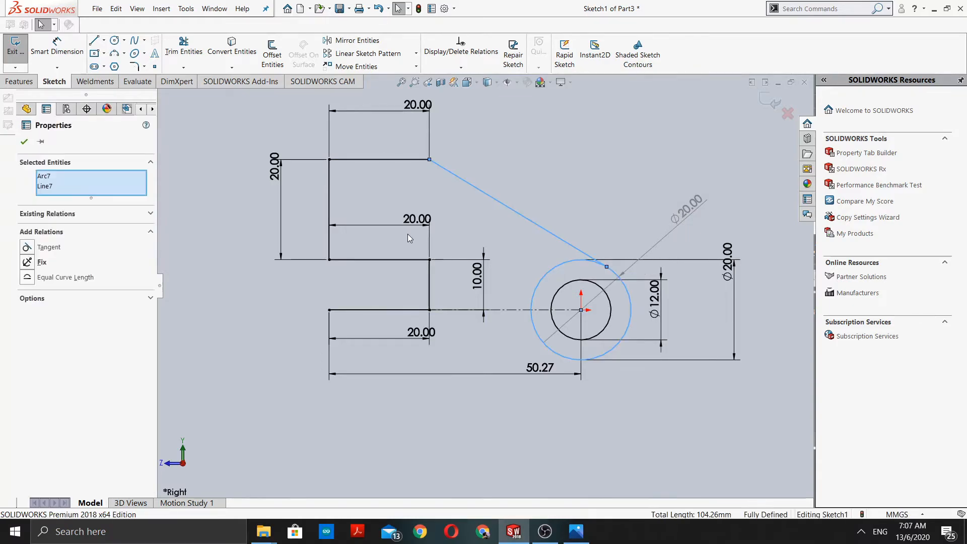
pyautogui.click(261, 153)
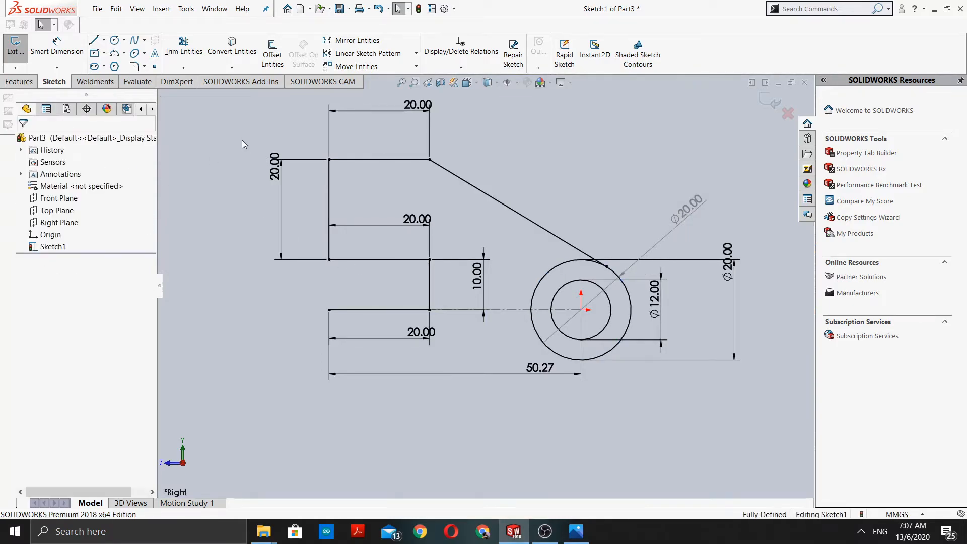
pyautogui.press('z')
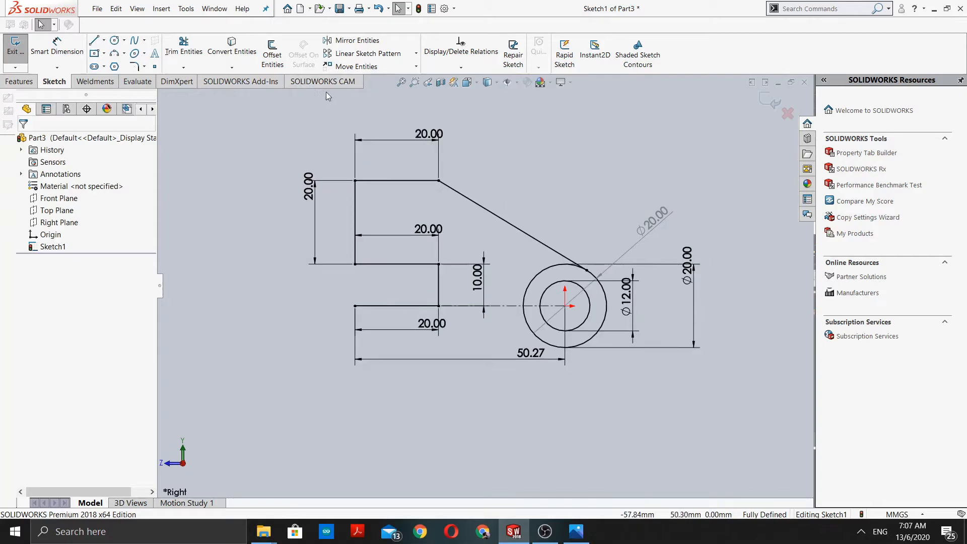
# Start mirroring sketch entities, check the plate's lower half in 4.JPG in Photos, and return to SOLIDWORKS.
pyautogui.click(355, 40)
pyautogui.scroll(-1, 355, 256)
pyautogui.scroll(-1, 448, 311)
pyautogui.scroll(-1, 508, 282)
pyautogui.scroll(2, 509, 282)
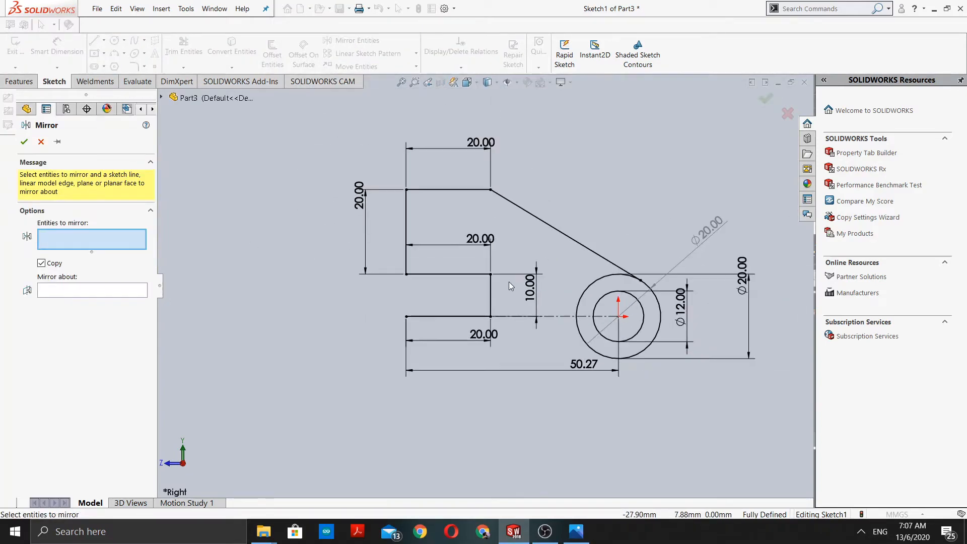
pyautogui.scroll(-1, 463, 304)
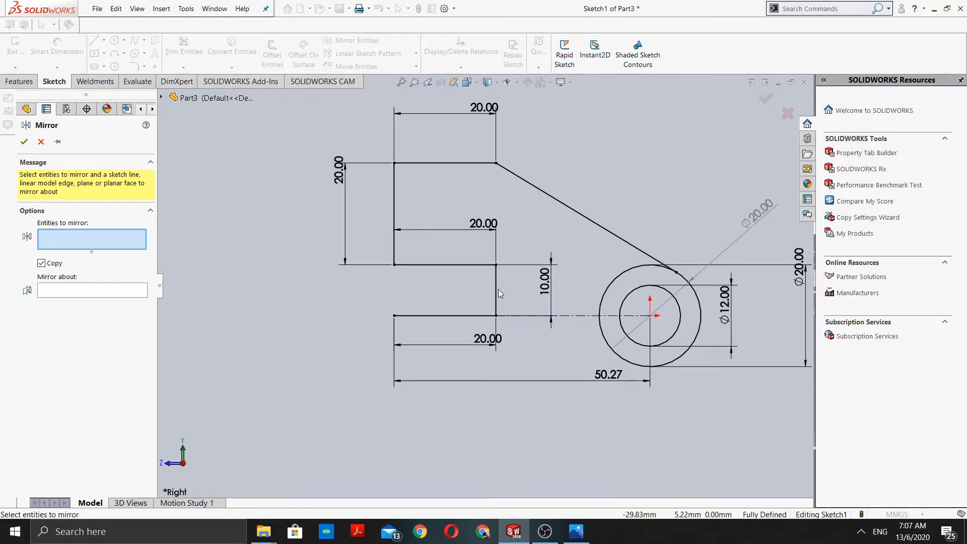
pyautogui.click(575, 532)
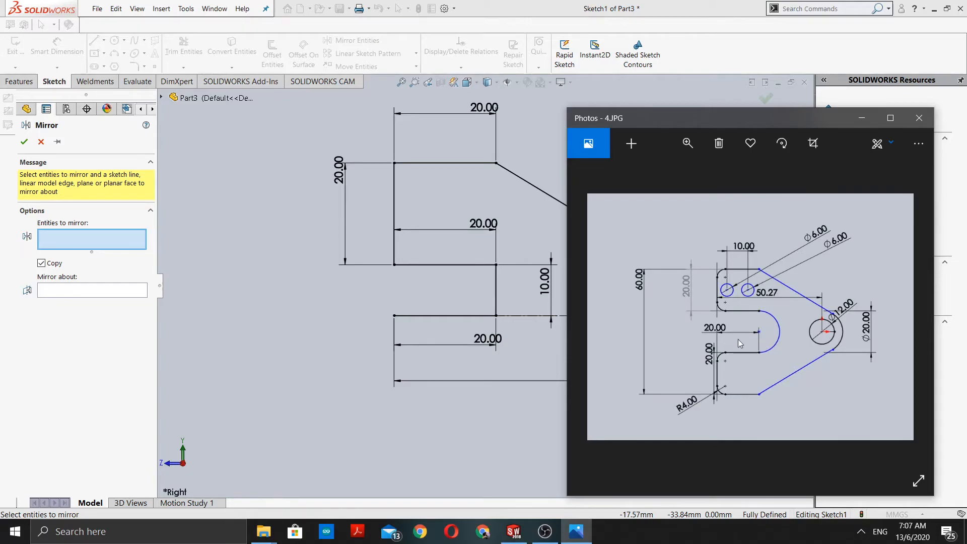
pyautogui.click(862, 118)
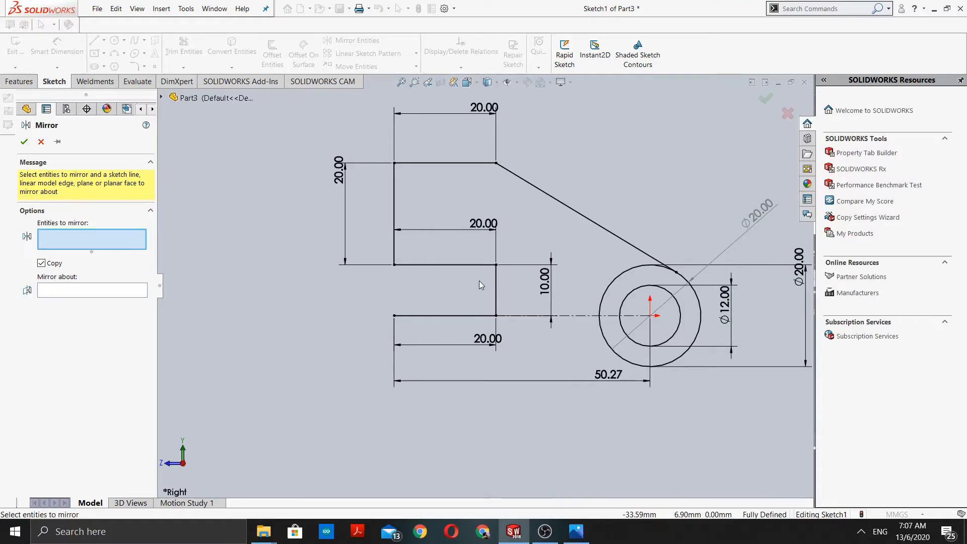
pyautogui.scroll(-1, 479, 284)
pyautogui.scroll(2, 479, 283)
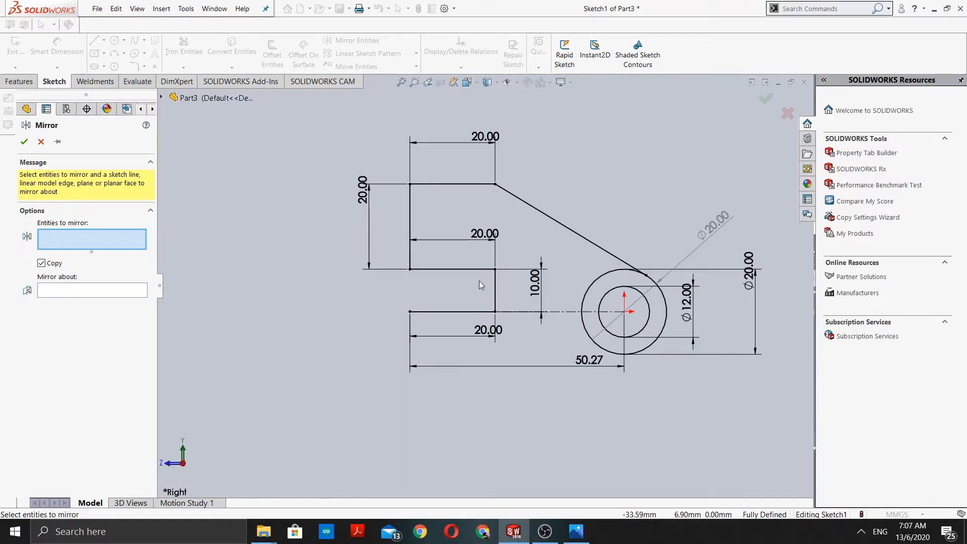
pyautogui.scroll(-1, 479, 284)
pyautogui.scroll(1, 479, 280)
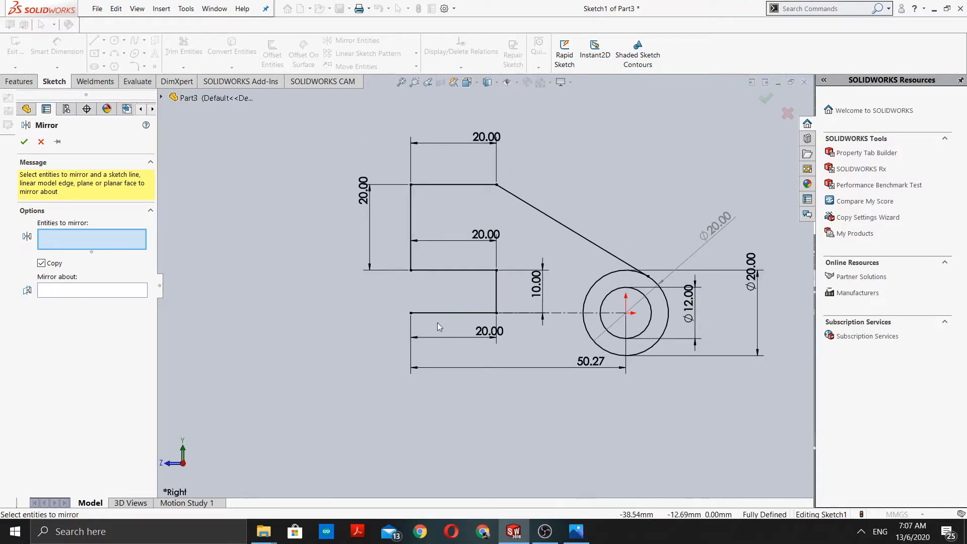
# Mirror a copy of the slot's upper edge, the left vertical line, the top line and the sloped line about the horizontal centerline.
pyautogui.click(442, 270)
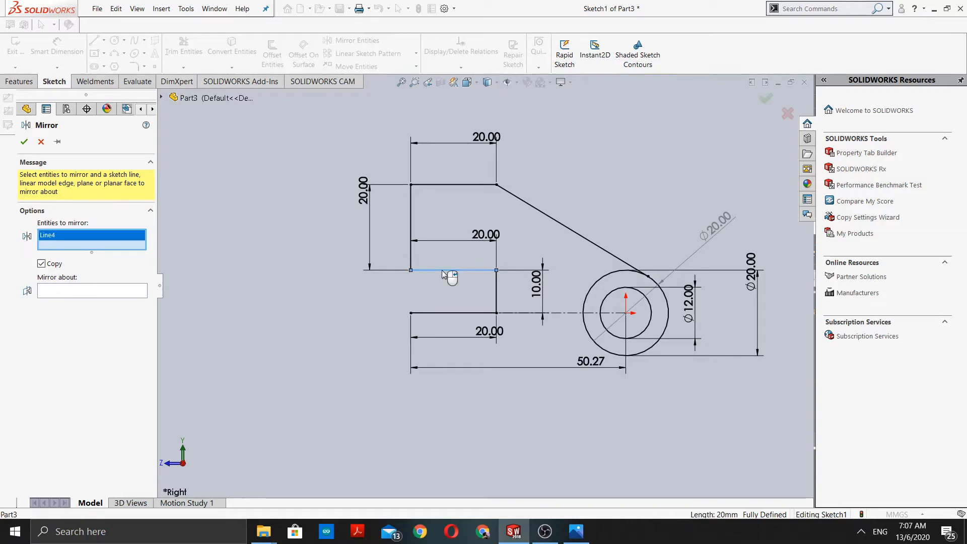
pyautogui.click(411, 256)
pyautogui.click(449, 185)
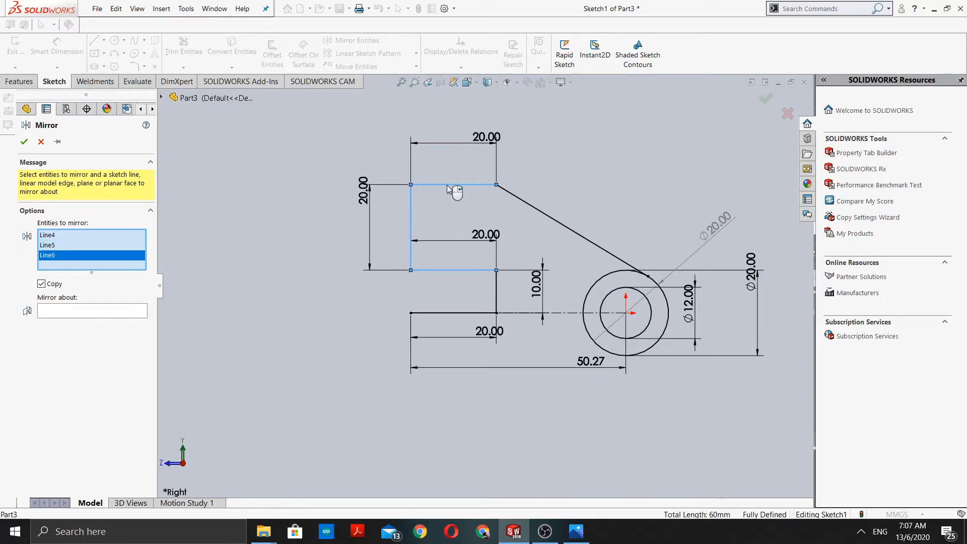
pyautogui.click(605, 250)
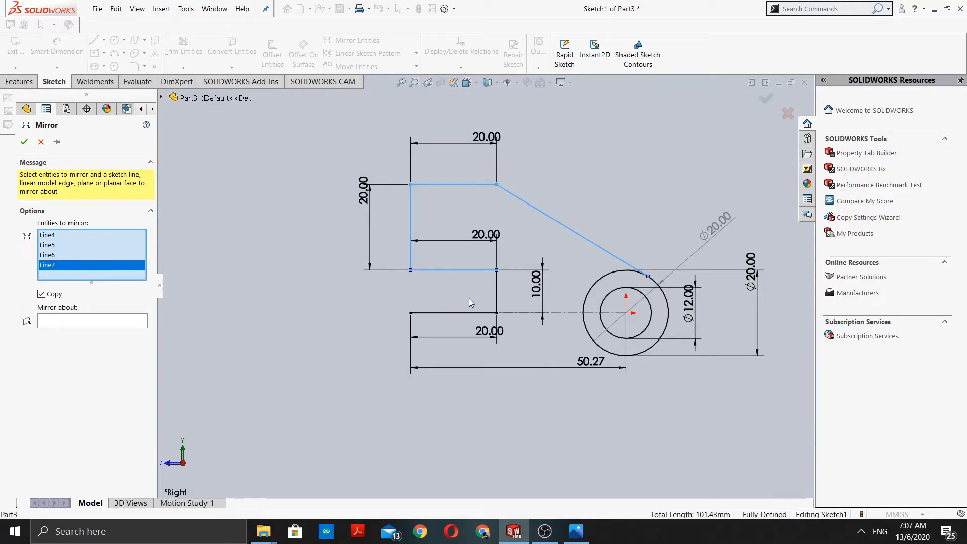
pyautogui.scroll(1, 480, 285)
pyautogui.click(96, 323)
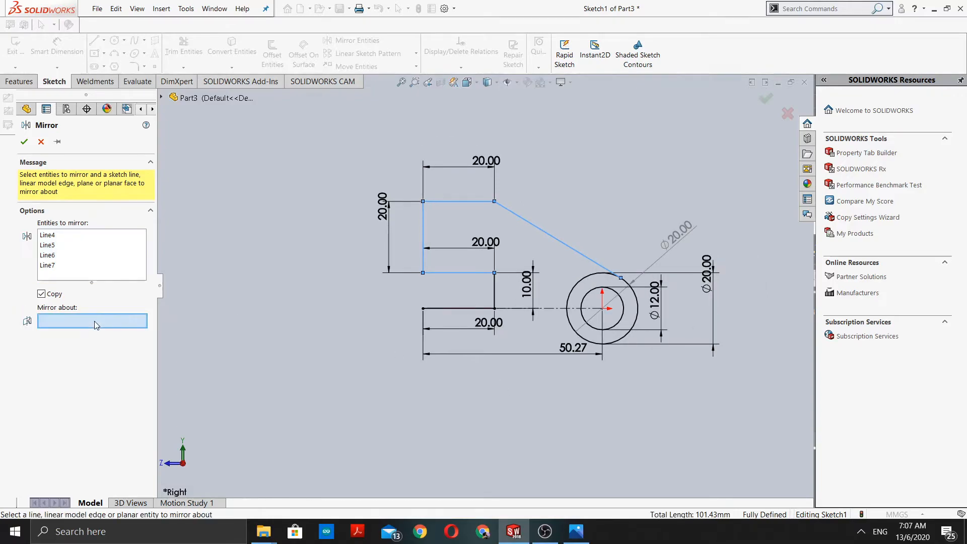
pyautogui.click(514, 307)
pyautogui.scroll(1, 496, 403)
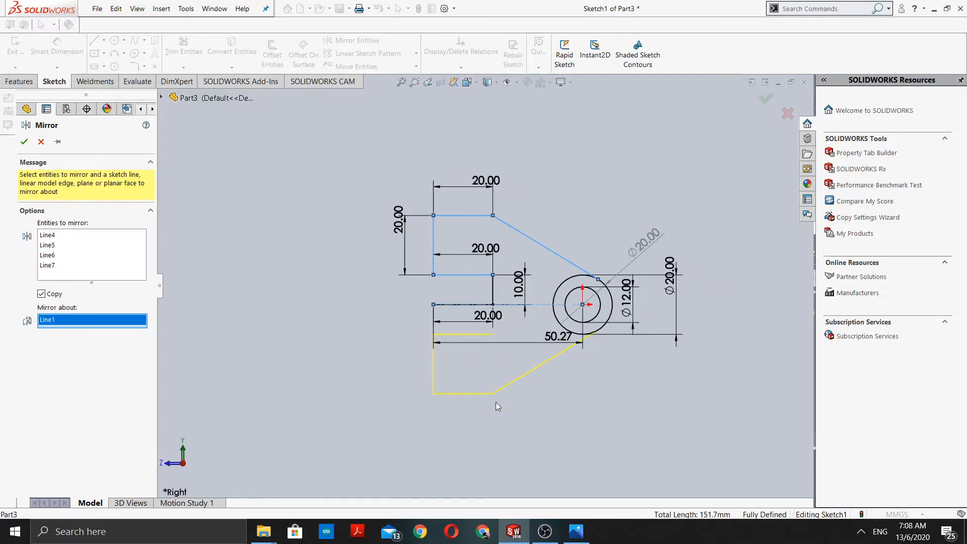
pyautogui.scroll(-1, 513, 352)
pyautogui.scroll(-5, 570, 345)
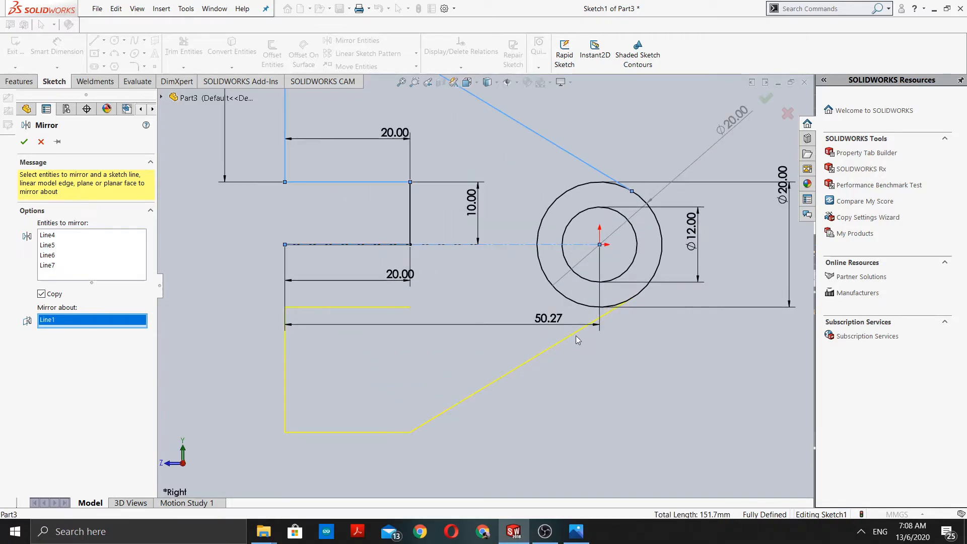
pyautogui.scroll(3, 591, 302)
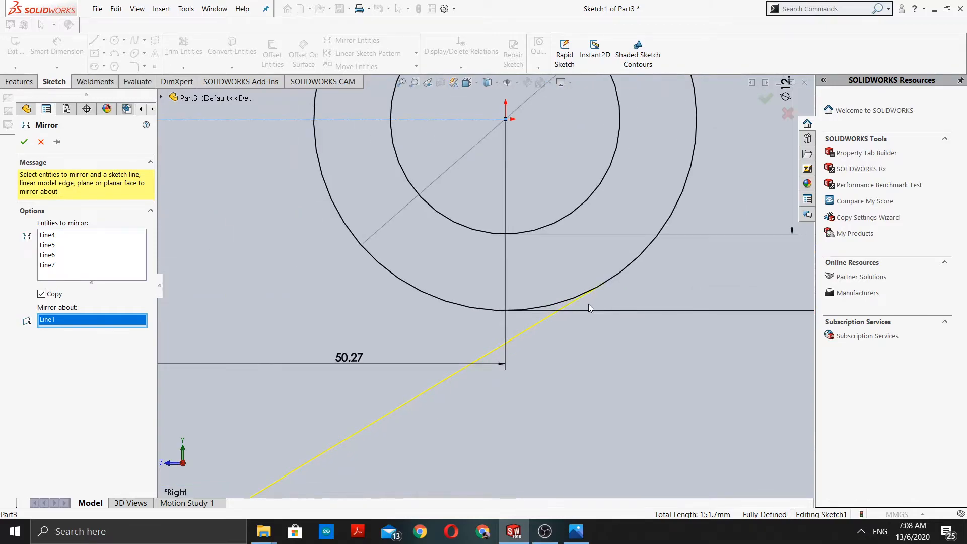
pyautogui.scroll(2, 327, 362)
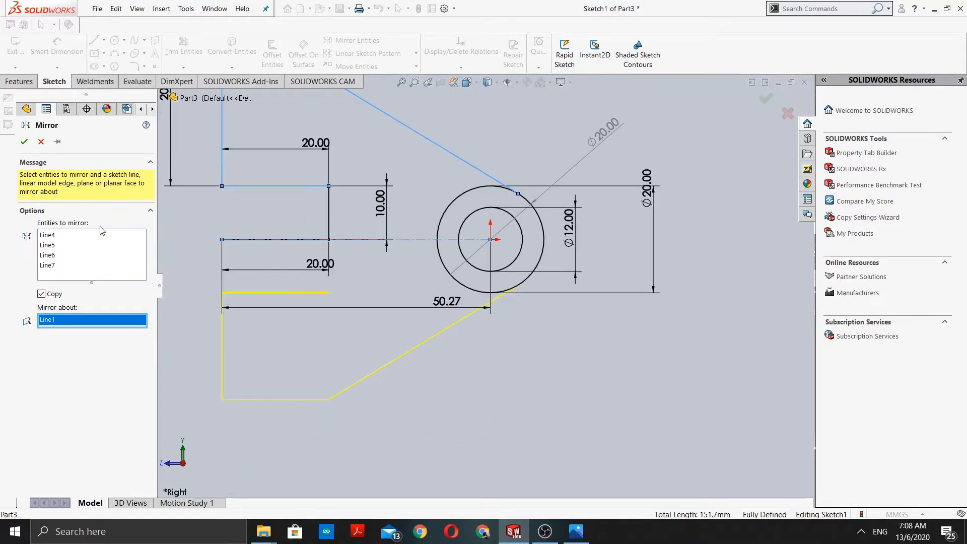
pyautogui.click(24, 141)
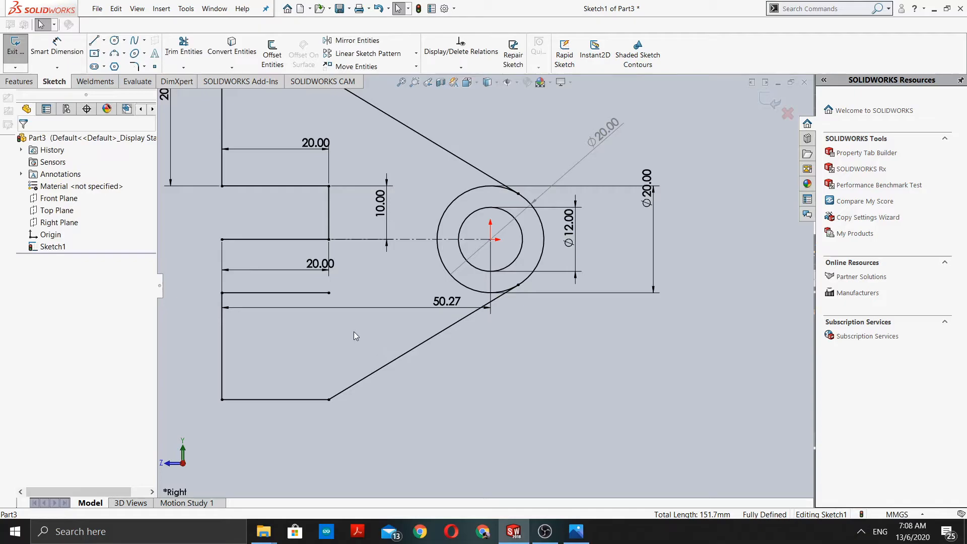
# Power trim the horizontal line along the slot's middle, the vertical line closing its upper half, and the centerline up to the outer circle.
pyautogui.scroll(-1, 341, 319)
pyautogui.scroll(3, 341, 319)
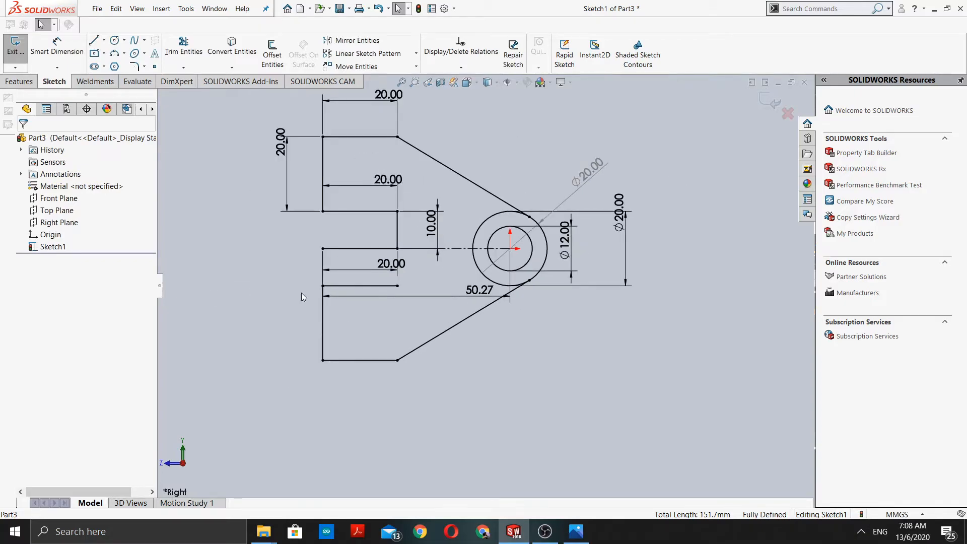
pyautogui.scroll(-2, 260, 253)
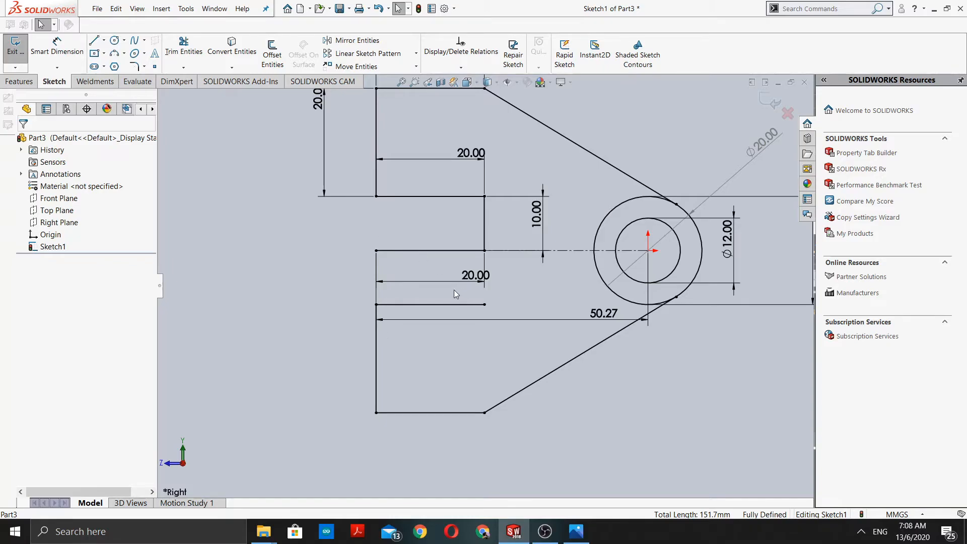
pyautogui.scroll(2, 455, 295)
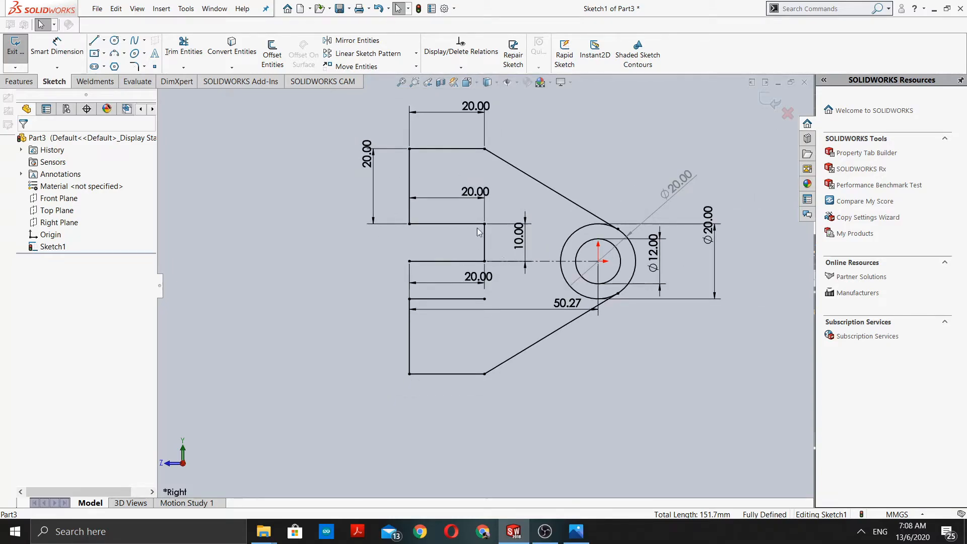
pyautogui.click(57, 48)
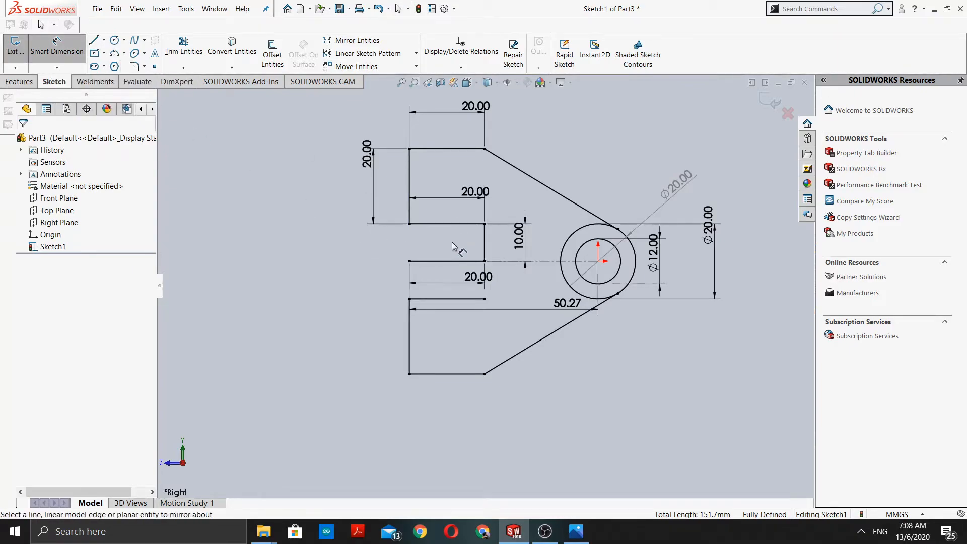
pyautogui.click(196, 51)
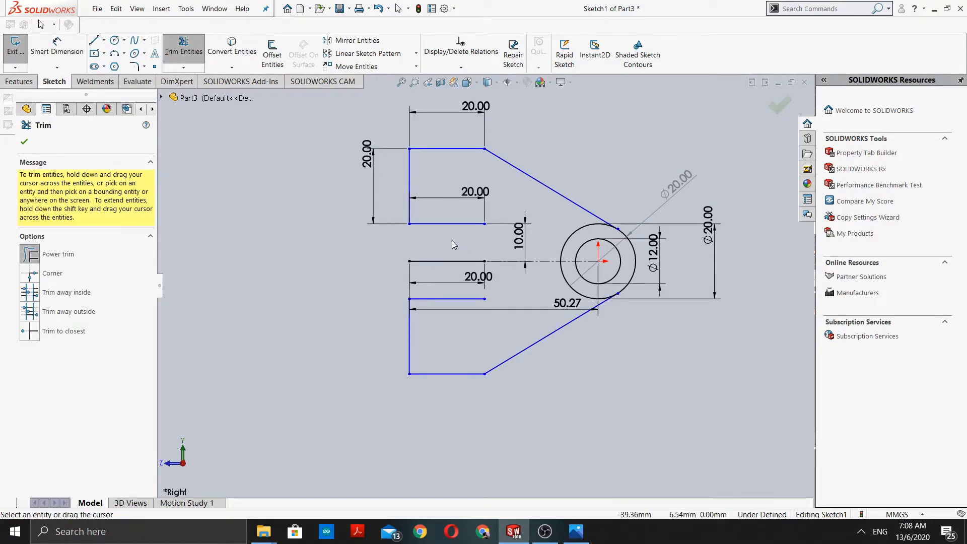
pyautogui.moveTo(454, 256); pyautogui.dragTo(454, 266)
pyautogui.scroll(2, 507, 287)
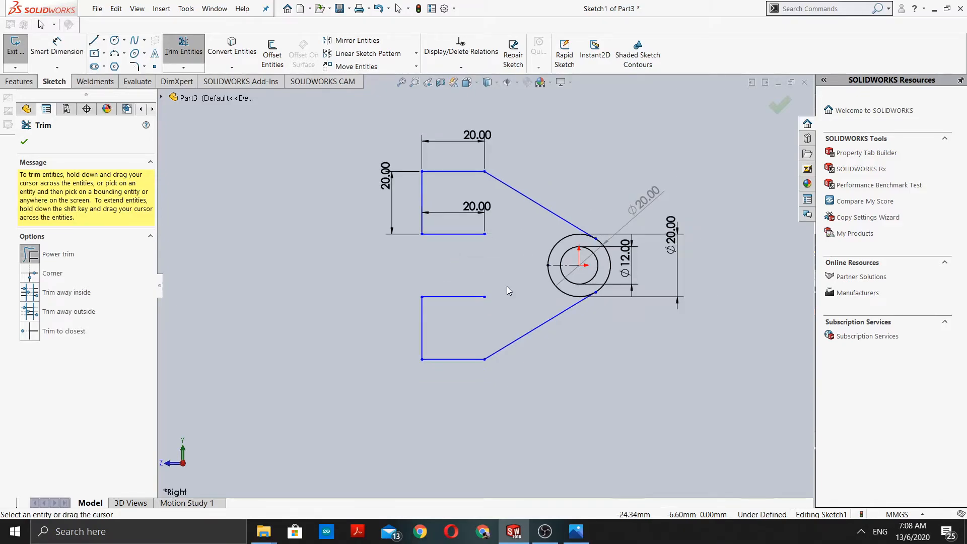
pyautogui.scroll(-2, 507, 287)
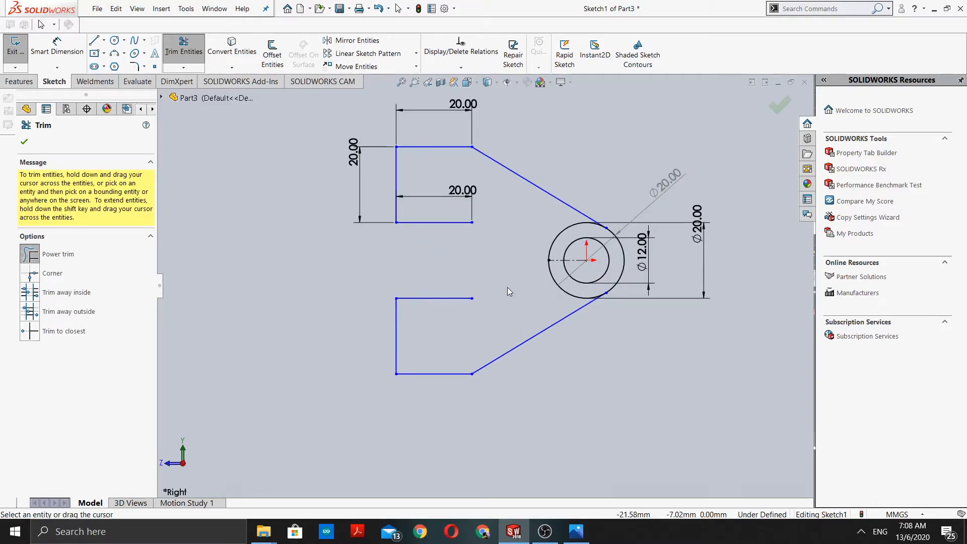
pyautogui.scroll(1, 506, 287)
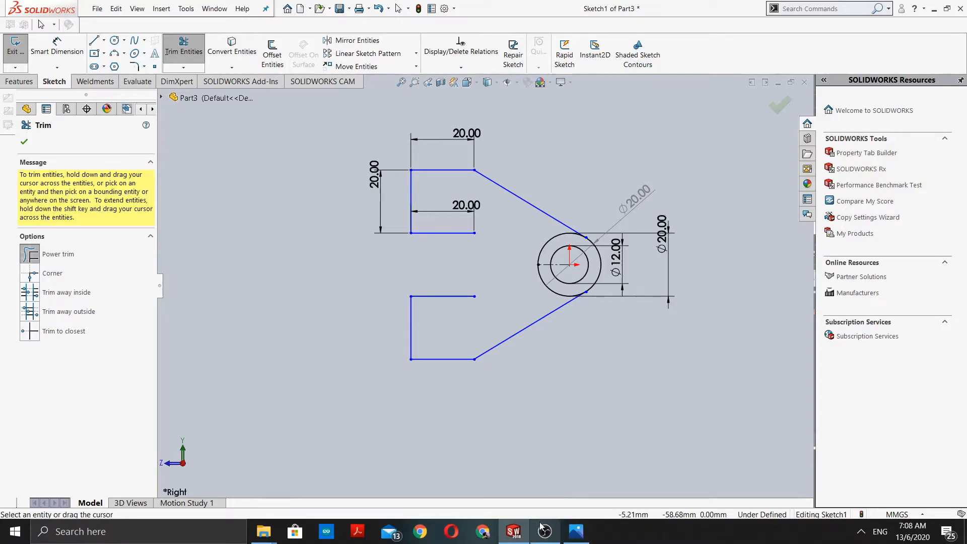
# Examine the slot's rounded end and the arc around the 12 mm hole in 4.JPG in Photos, and return to SOLIDWORKS.
pyautogui.moveTo(544, 529)
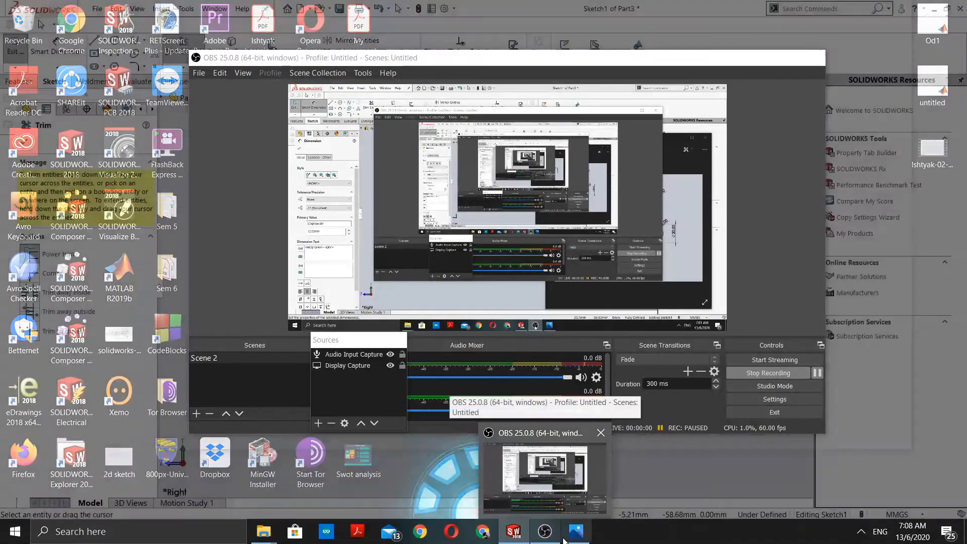
pyautogui.moveTo(579, 528)
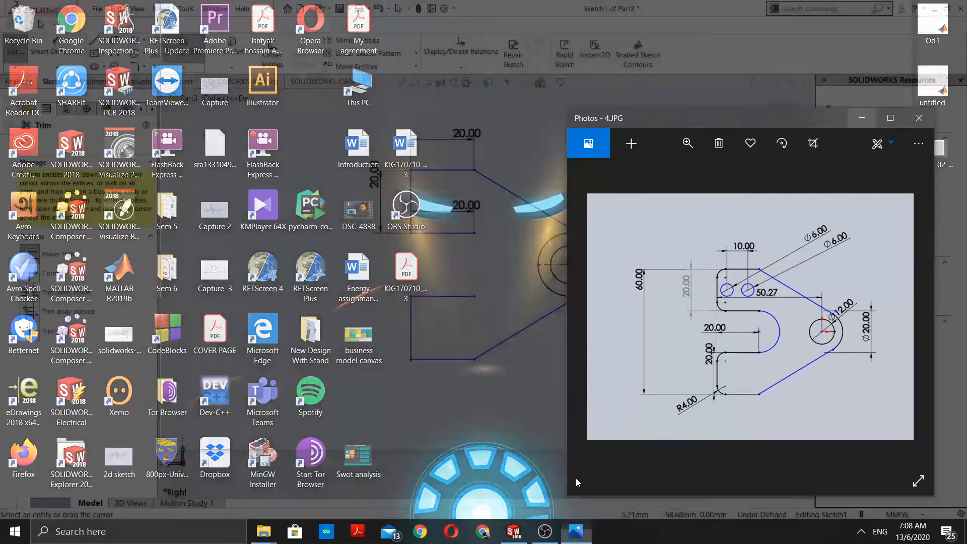
pyautogui.click(575, 478)
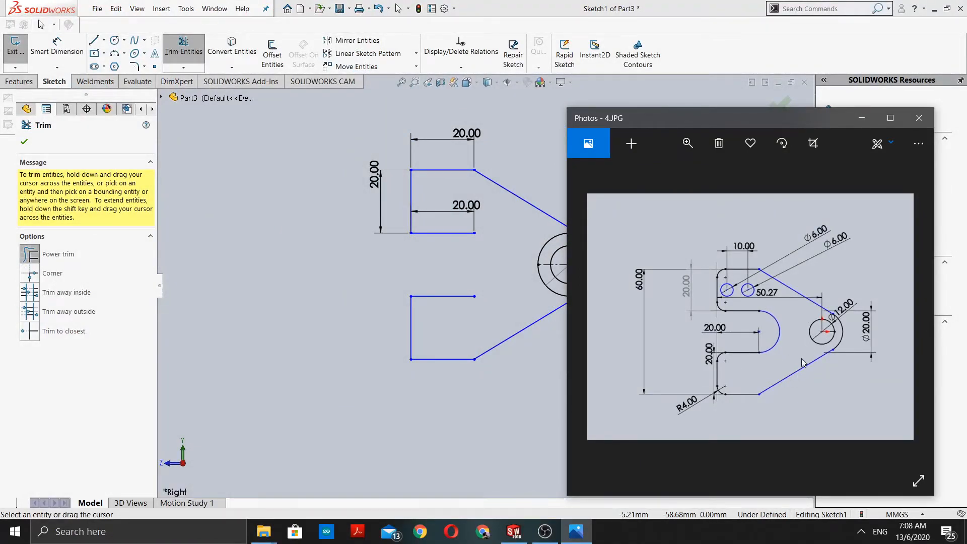
pyautogui.keyDown('ctrl'); pyautogui.scroll(4, 802, 358); pyautogui.keyUp('ctrl')
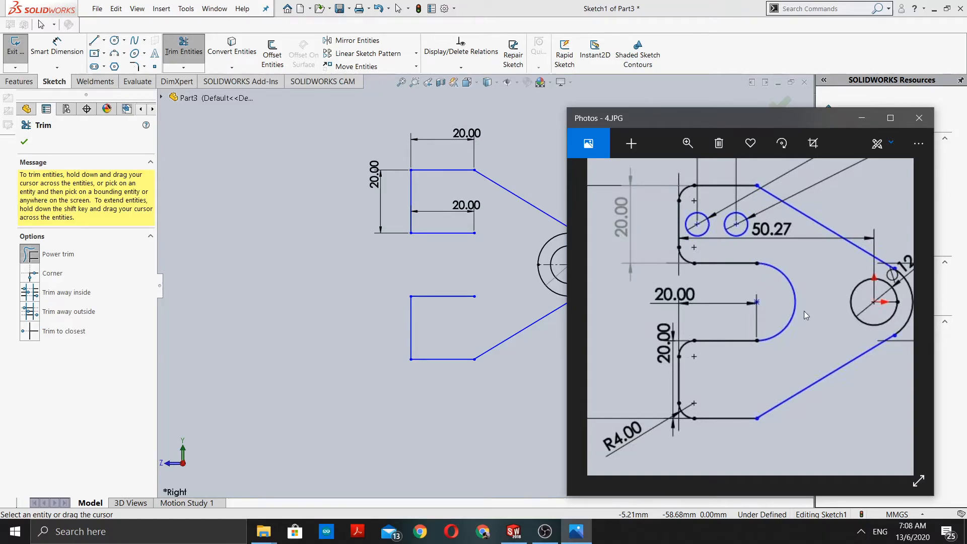
pyautogui.click(863, 121)
pyautogui.scroll(-5, 575, 304)
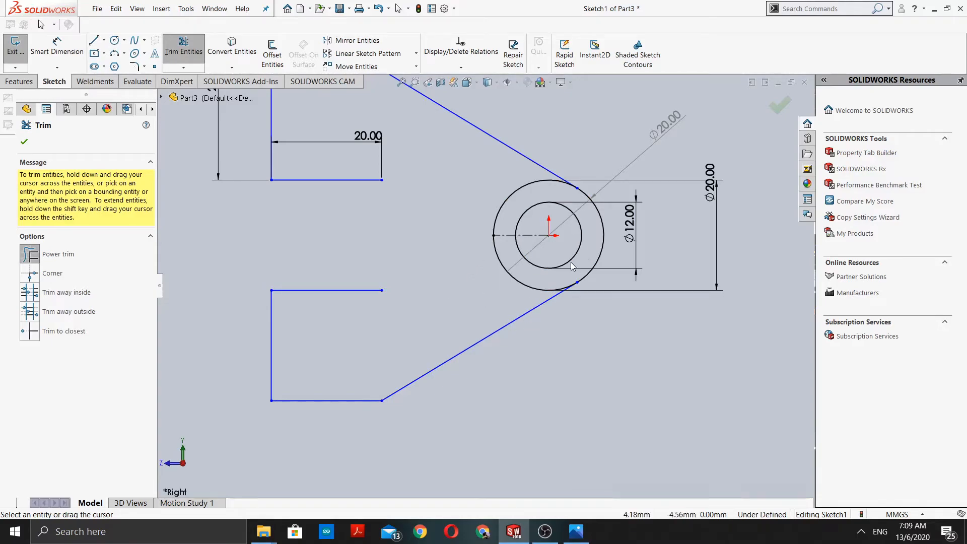
# Add a tangent relation between the lower sloped line and the outer circle around the 12 mm hole.
pyautogui.scroll(-3, 554, 272)
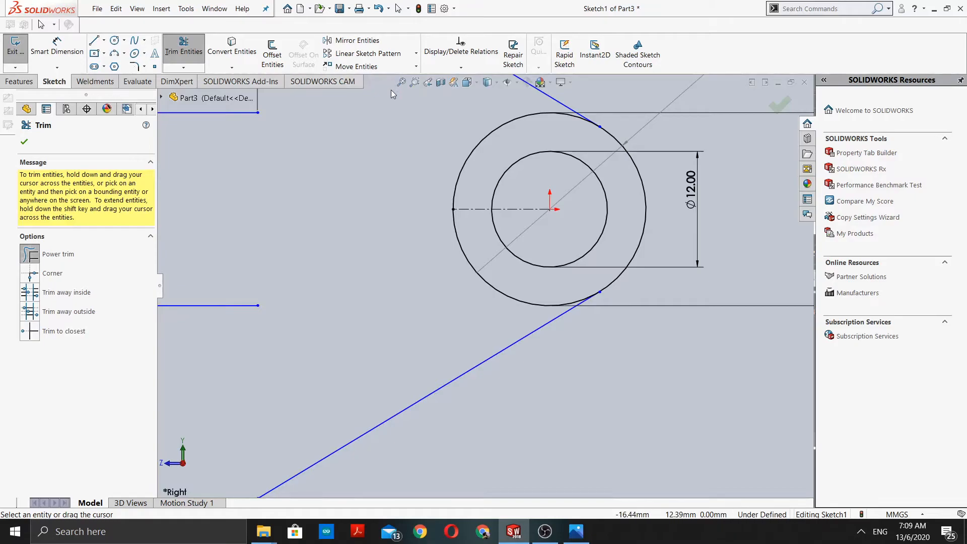
pyautogui.click(456, 68)
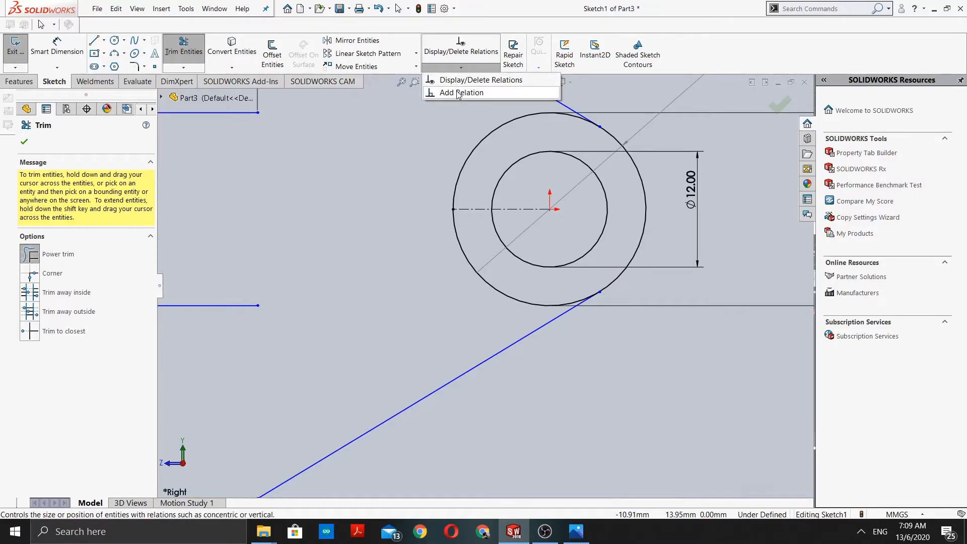
pyautogui.click(459, 92)
pyautogui.scroll(3, 429, 304)
pyautogui.scroll(-2, 429, 304)
pyautogui.scroll(-1, 429, 306)
pyautogui.scroll(1, 553, 337)
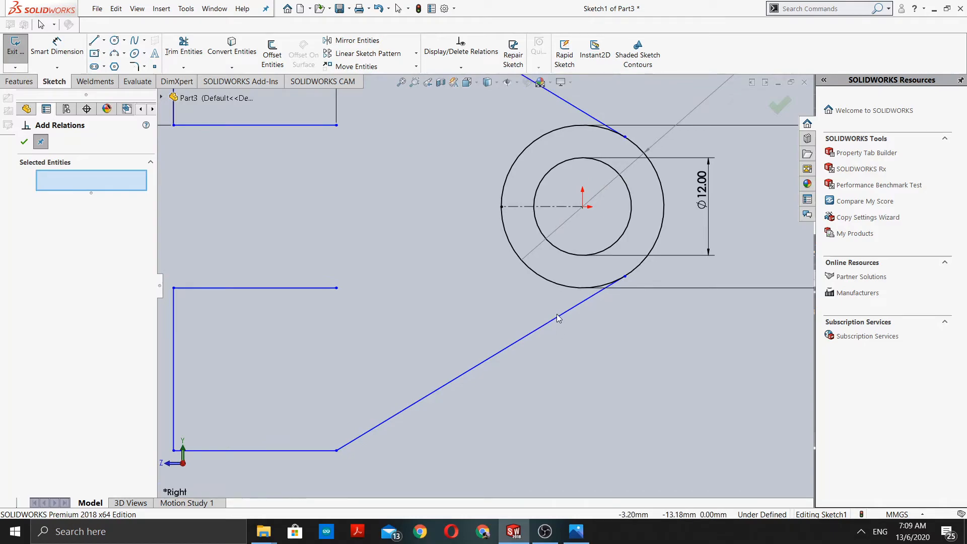
pyautogui.click(559, 319)
pyautogui.scroll(-2, 592, 288)
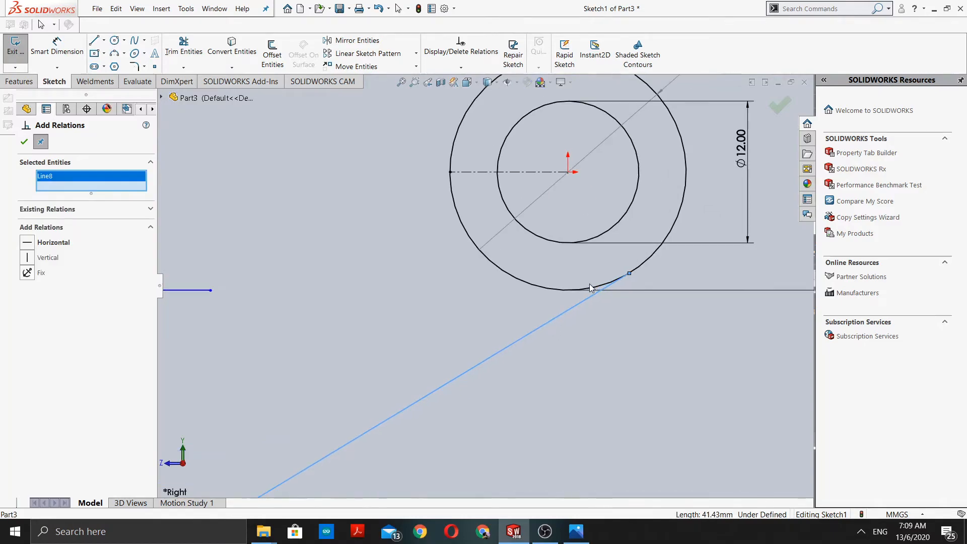
pyautogui.click(534, 284)
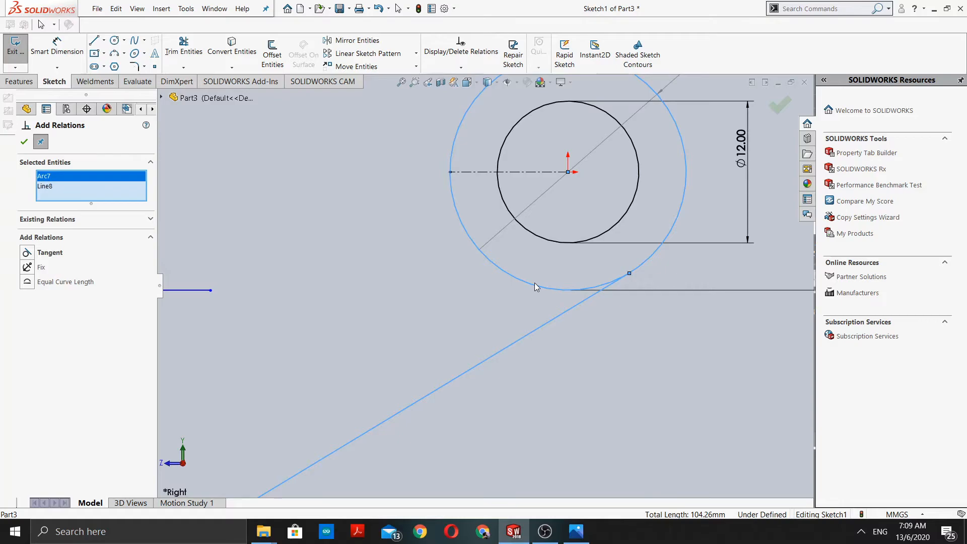
pyautogui.scroll(1, 397, 306)
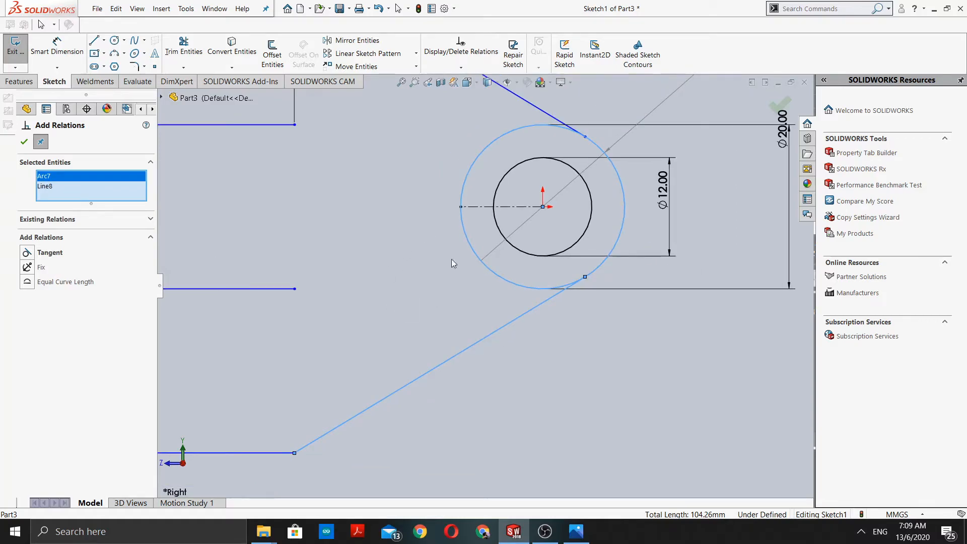
pyautogui.click(27, 252)
pyautogui.click(23, 142)
pyautogui.scroll(3, 328, 228)
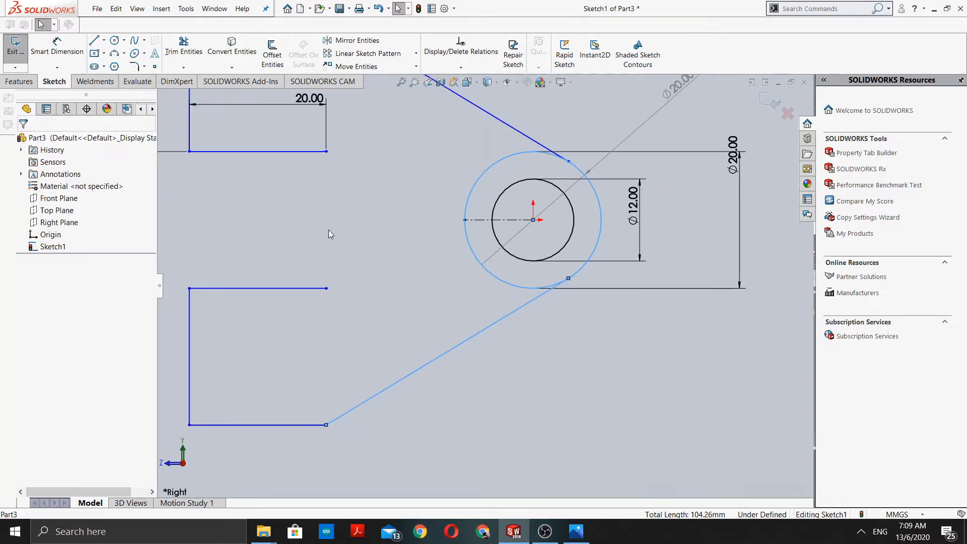
# Examine the outer arc and sloped lines around the 12 mm hole in 4.JPG in Photos.
pyautogui.click(576, 531)
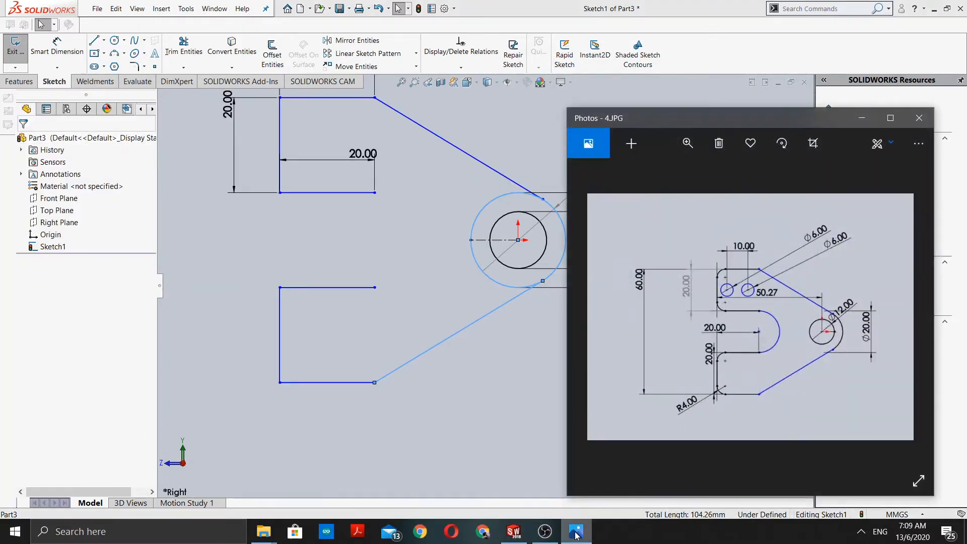
pyautogui.keyDown('ctrl'); pyautogui.scroll(2, 862, 376); pyautogui.keyUp('ctrl')
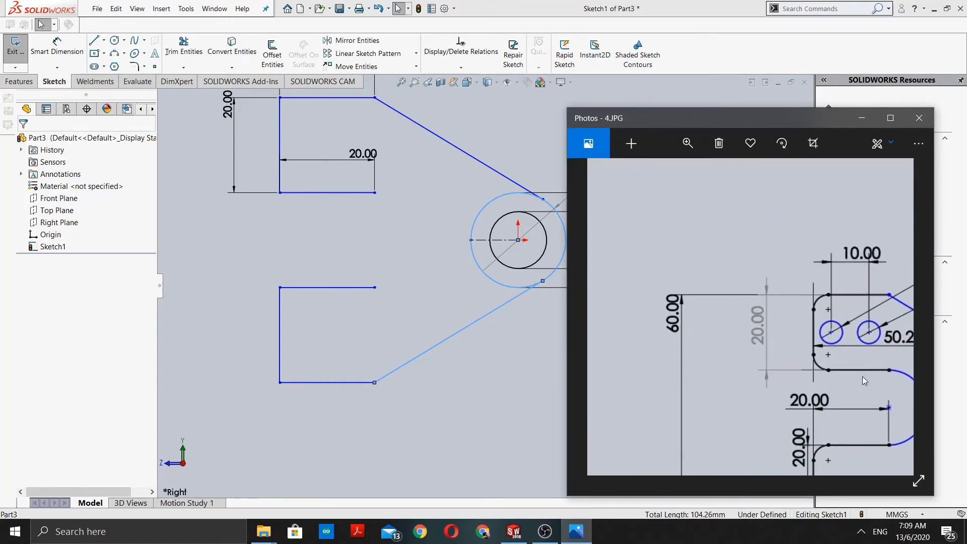
pyautogui.moveTo(862, 376); pyautogui.dragTo(642, 297)
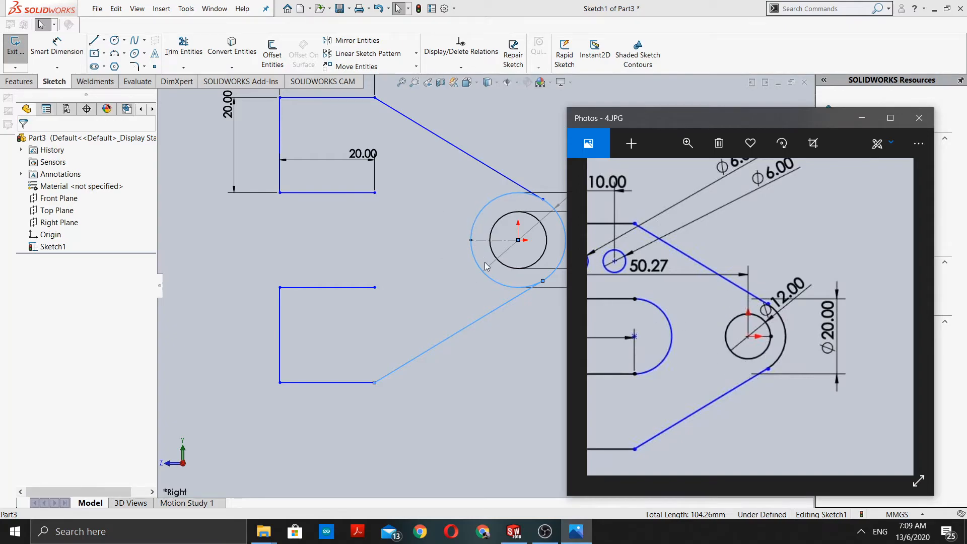
# Return to SOLIDWORKS and power trim the outer circle's inner portion between the sloped lines and the leftover centerline.
pyautogui.click(184, 46)
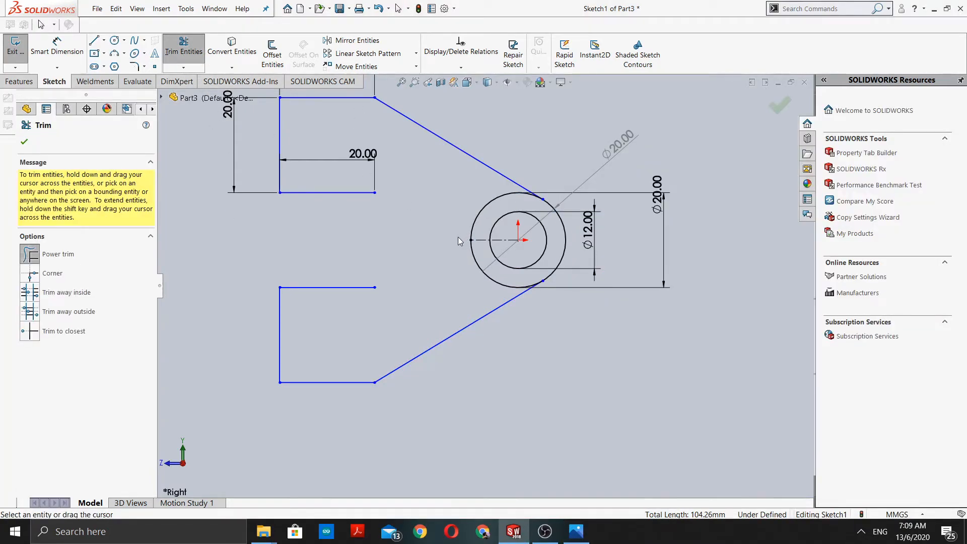
pyautogui.moveTo(462, 252); pyautogui.dragTo(473, 249)
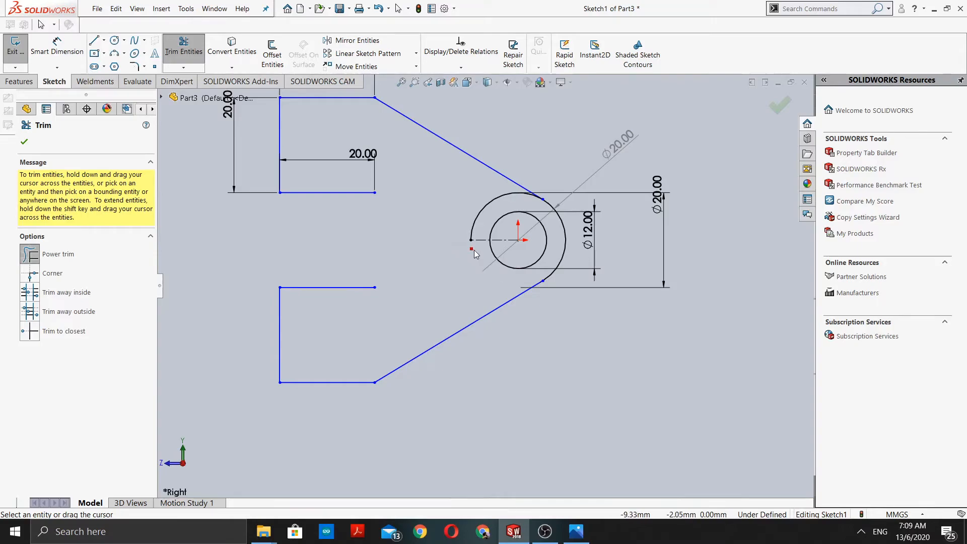
pyautogui.moveTo(474, 209)
pyautogui.mouseDown()
pyautogui.moveTo(479, 239)
pyautogui.moveTo(509, 242)
pyautogui.mouseUp()
# Compare the trimmed outline with the slot's rounded end in 4.JPG in Photos, and return to SOLIDWORKS.
pyautogui.scroll(4, 406, 235)
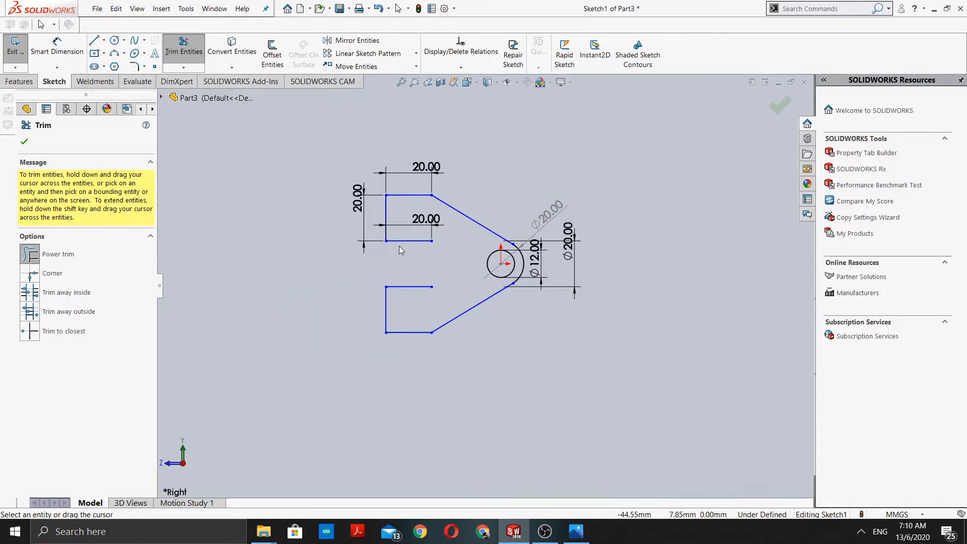
pyautogui.scroll(-2, 458, 294)
pyautogui.scroll(-2, 487, 326)
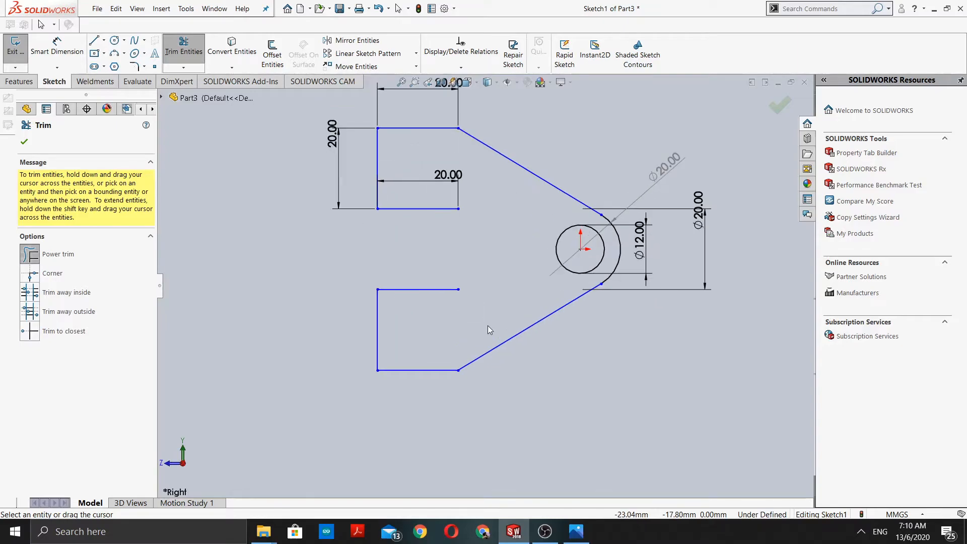
pyautogui.scroll(3, 473, 299)
pyautogui.scroll(3, 473, 299)
pyautogui.scroll(-3, 473, 299)
pyautogui.scroll(-2, 423, 190)
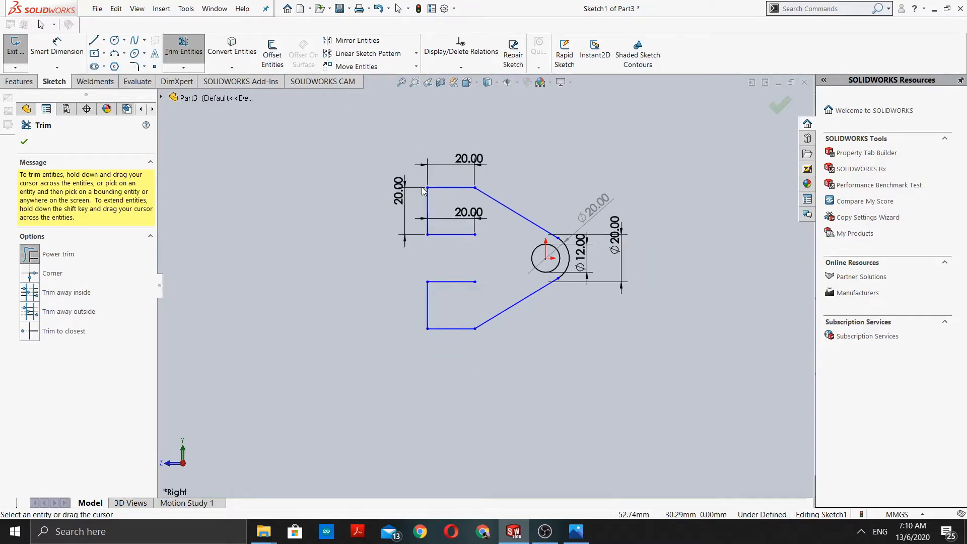
pyautogui.scroll(-1, 498, 283)
pyautogui.scroll(2, 498, 288)
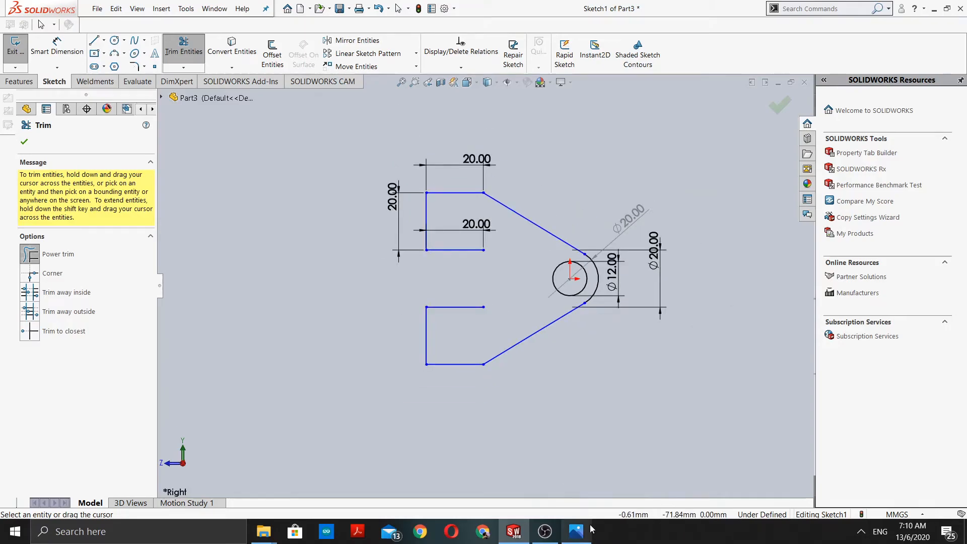
pyautogui.click(575, 531)
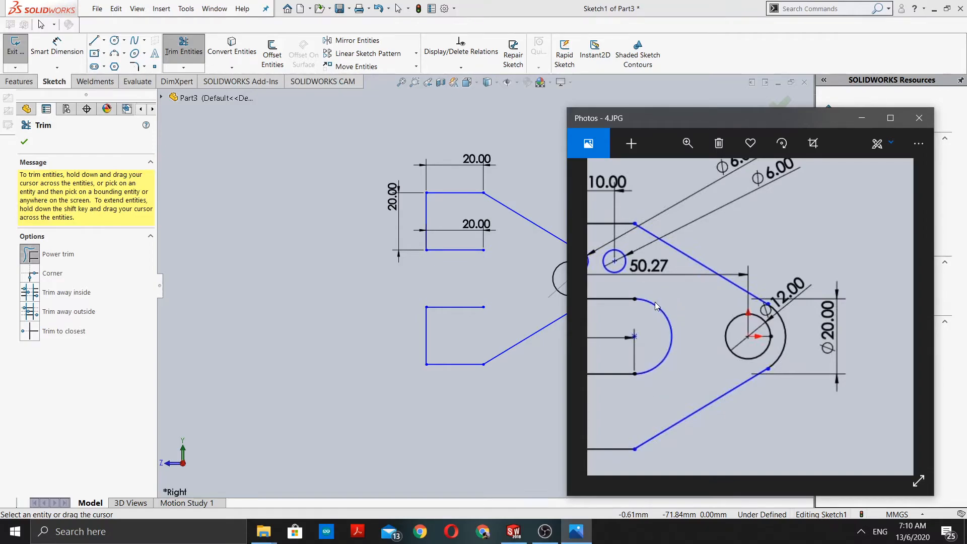
pyautogui.moveTo(673, 350); pyautogui.dragTo(772, 321)
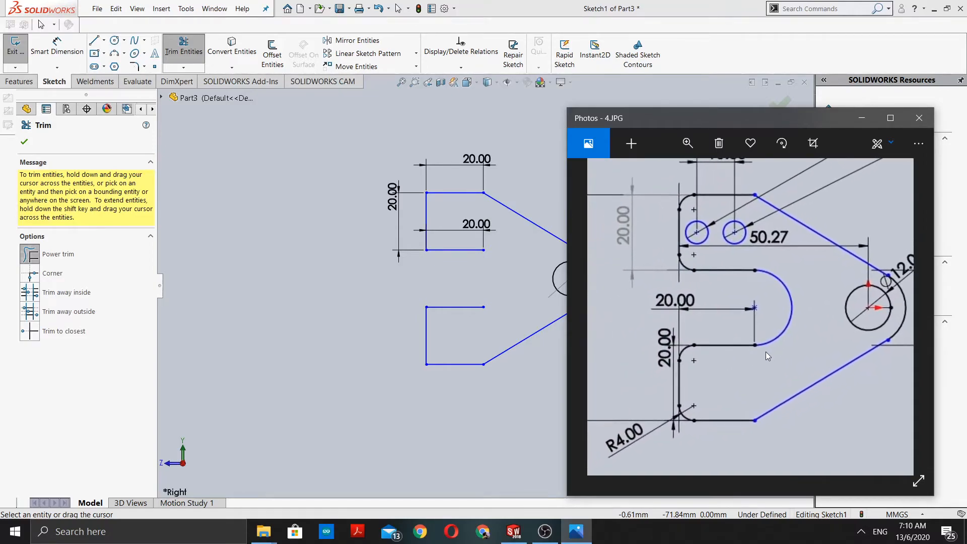
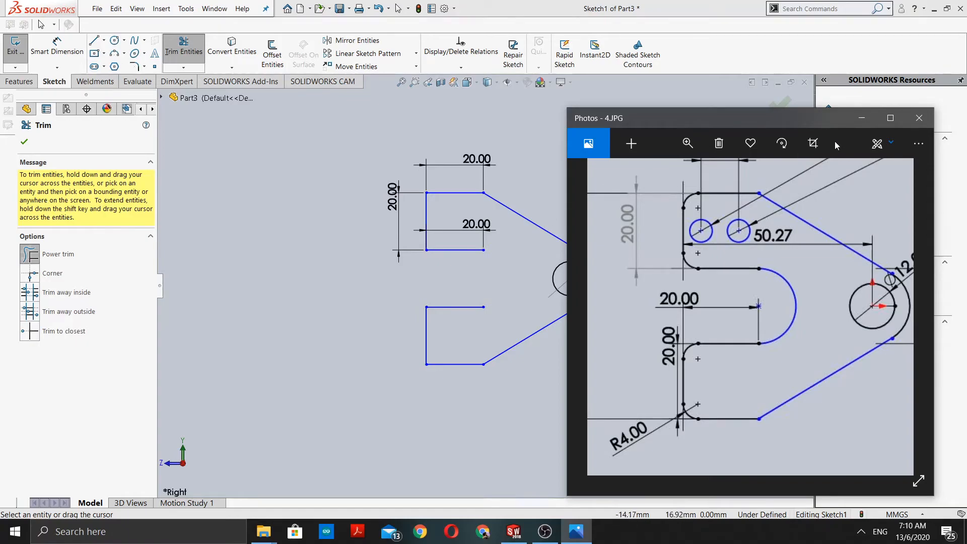
pyautogui.click(861, 117)
pyautogui.click(115, 40)
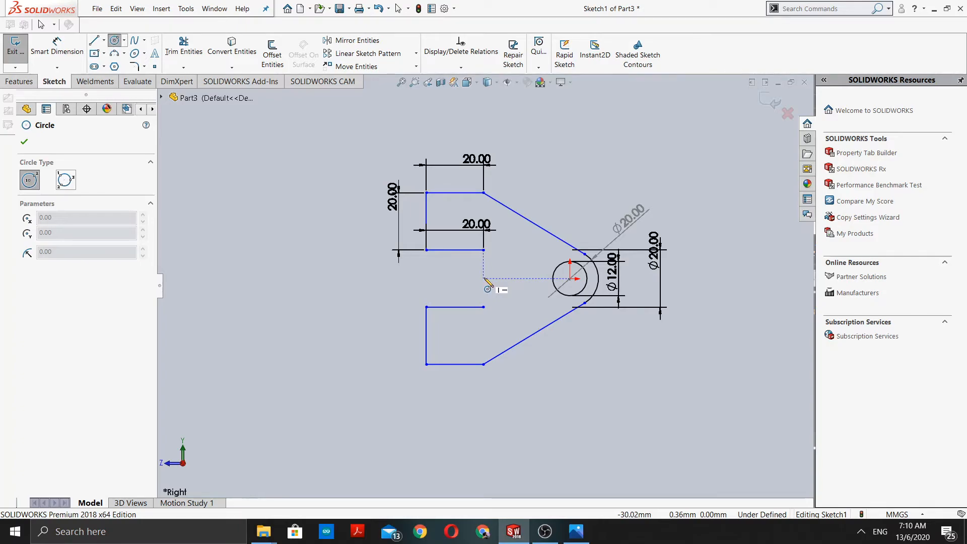
pyautogui.click(484, 278)
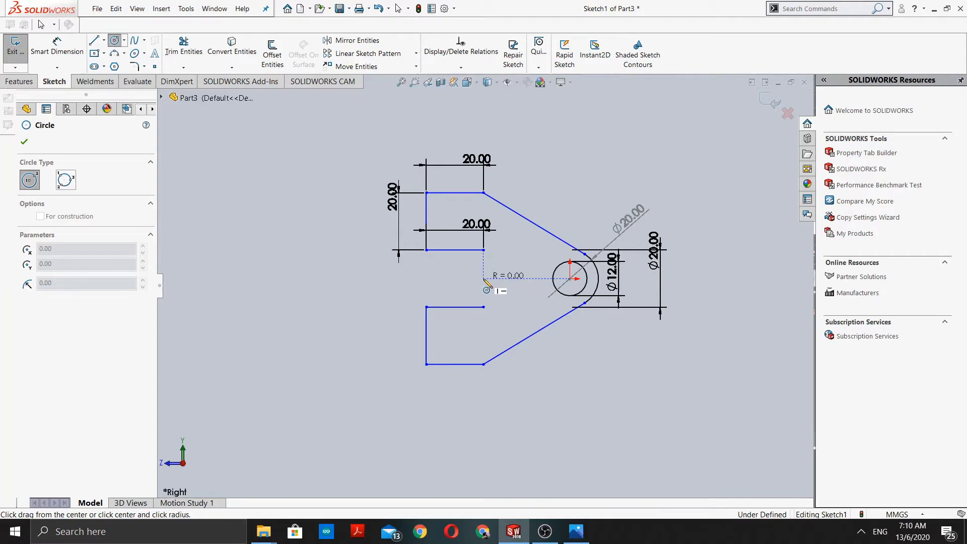
pyautogui.press('Escape')
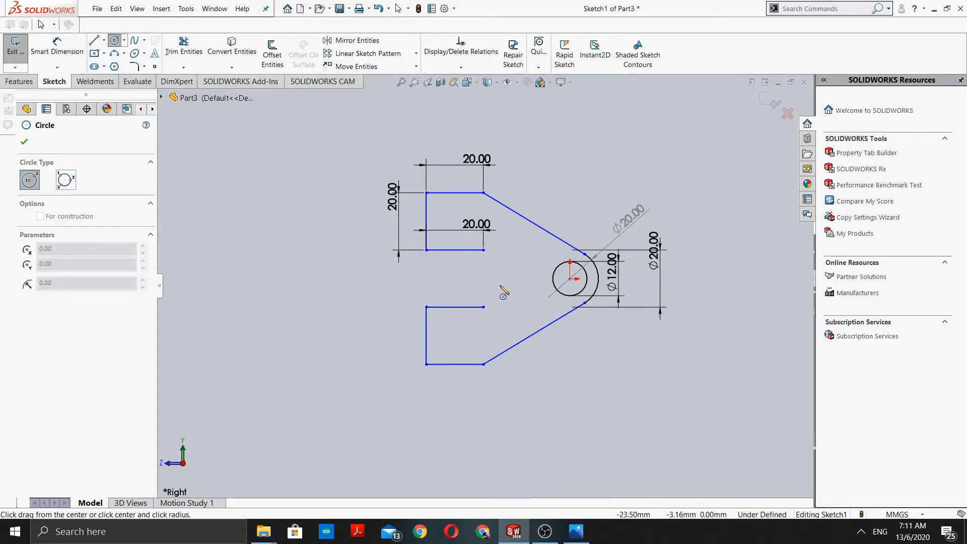
pyautogui.click(115, 40)
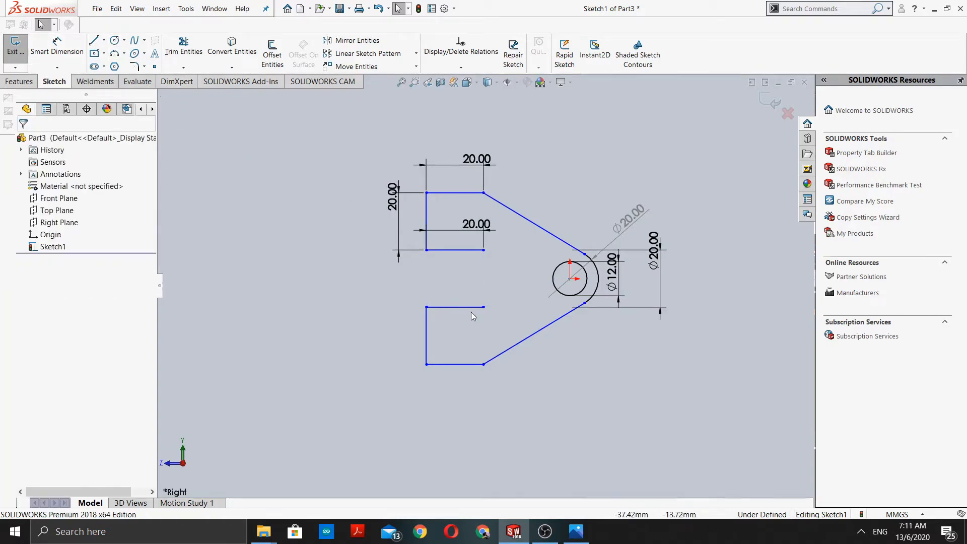
# Sketch a circle of about 8.9 mm radius centred level with the origin and in line with the slot edges' inner endpoints.
pyautogui.click(114, 41)
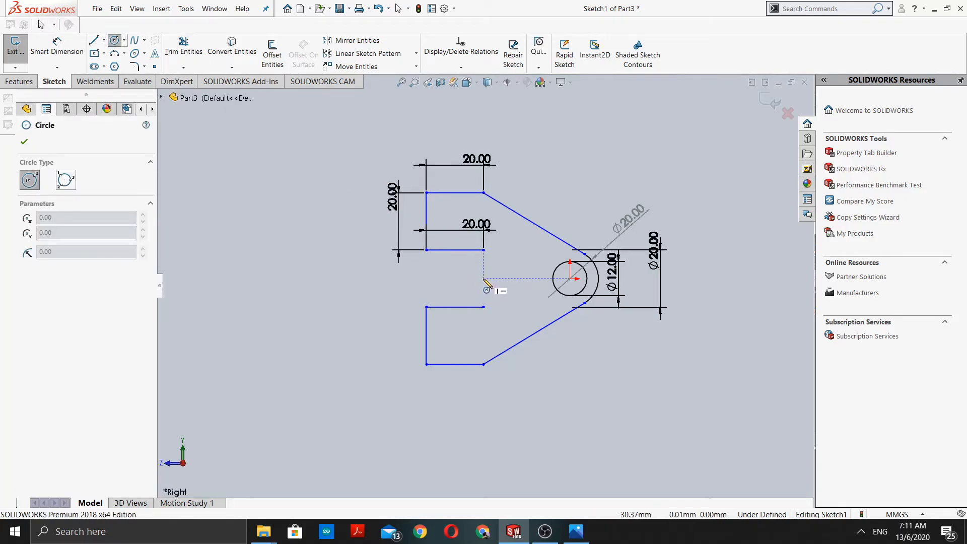
pyautogui.click(483, 278)
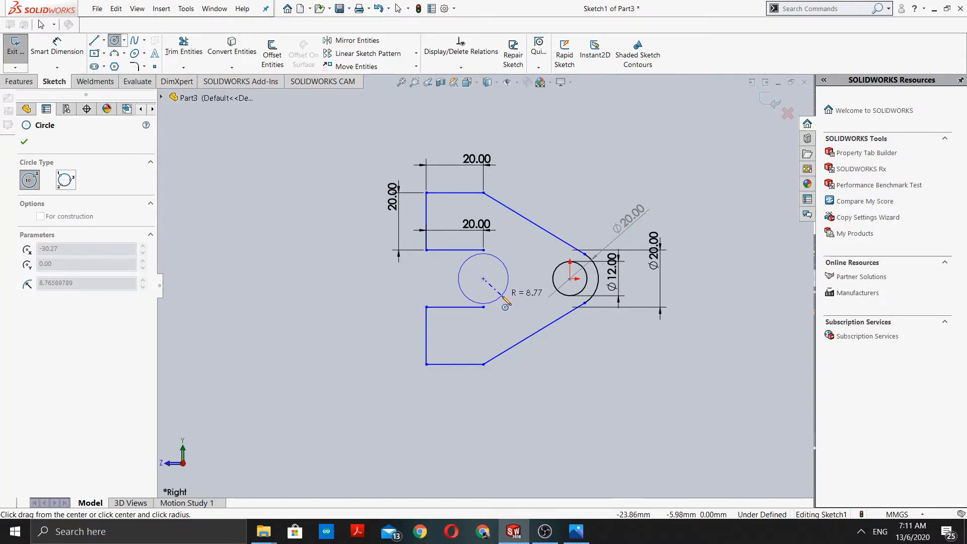
pyautogui.click(503, 298)
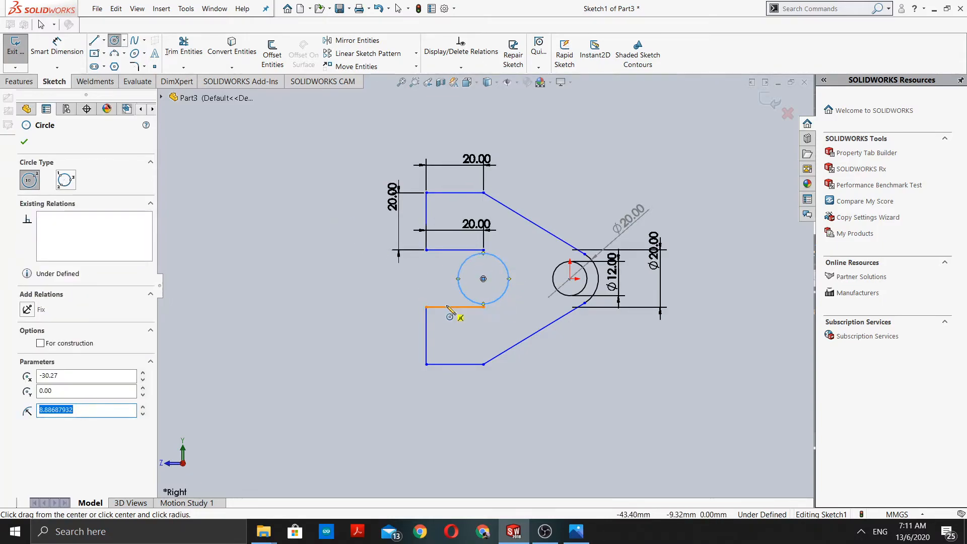
pyautogui.scroll(1, 496, 309)
pyautogui.scroll(-2, 495, 315)
pyautogui.scroll(-2, 458, 256)
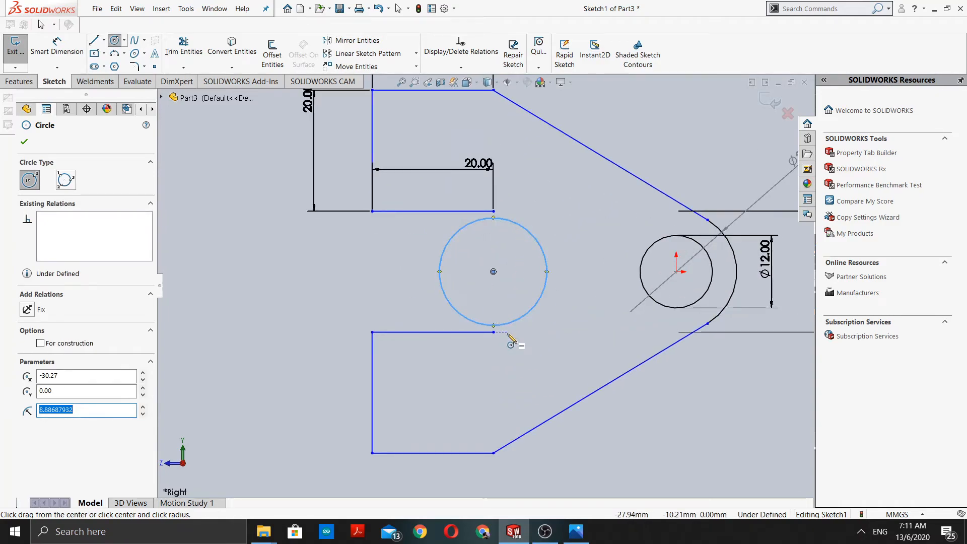
pyautogui.click(24, 142)
pyautogui.scroll(-3, 509, 278)
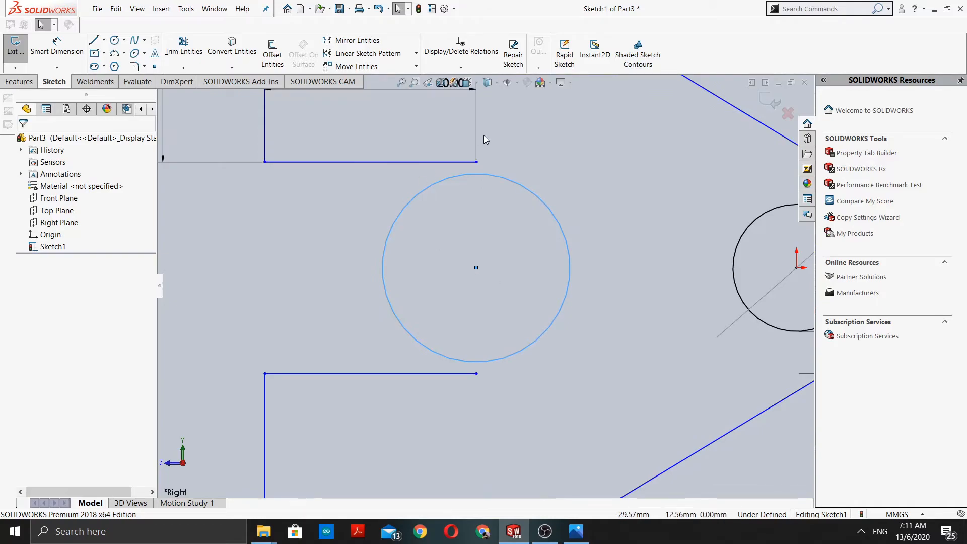
pyautogui.click(447, 68)
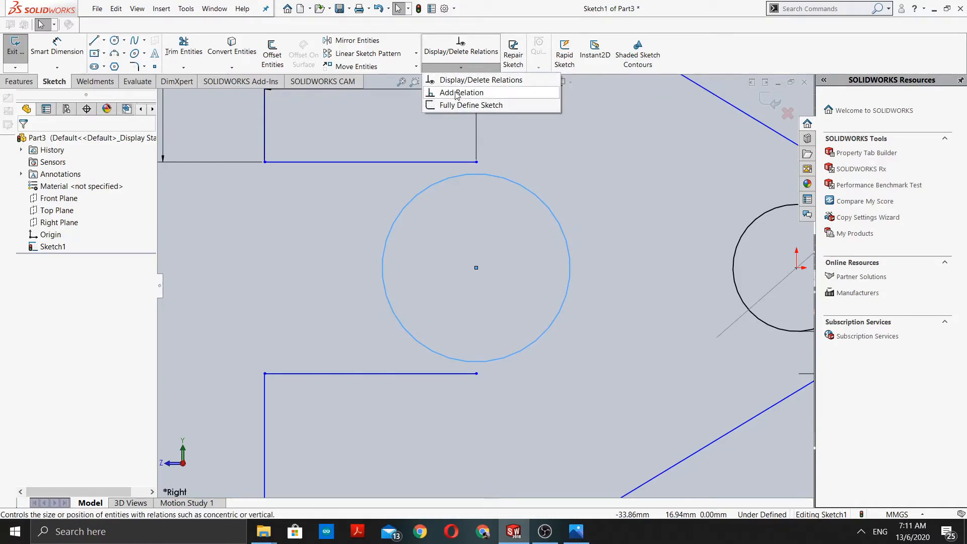
pyautogui.click(457, 92)
pyautogui.scroll(-2, 506, 213)
pyautogui.scroll(3, 506, 213)
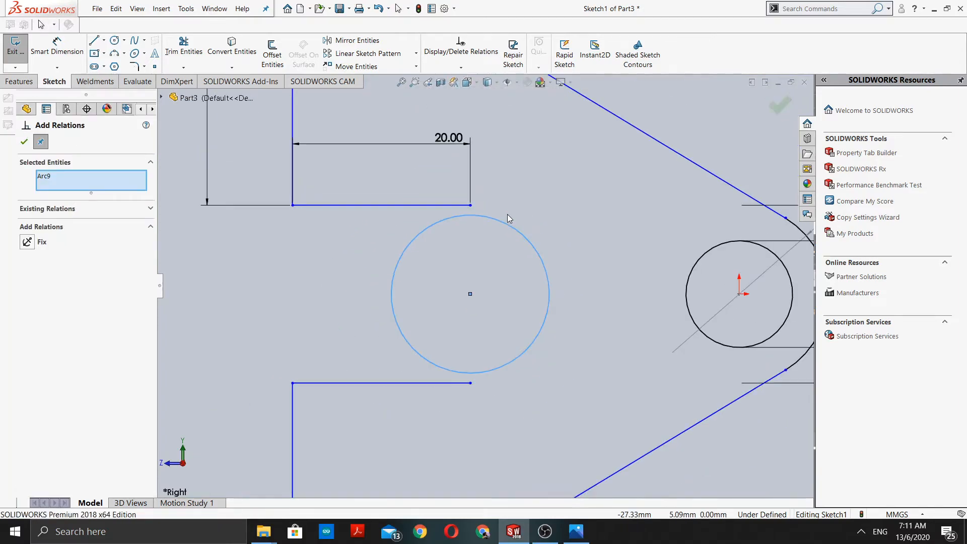
# Examine how the slot's arc joins its straight edges in 4.JPG in Photos, and return to SOLIDWORKS.
pyautogui.click(575, 531)
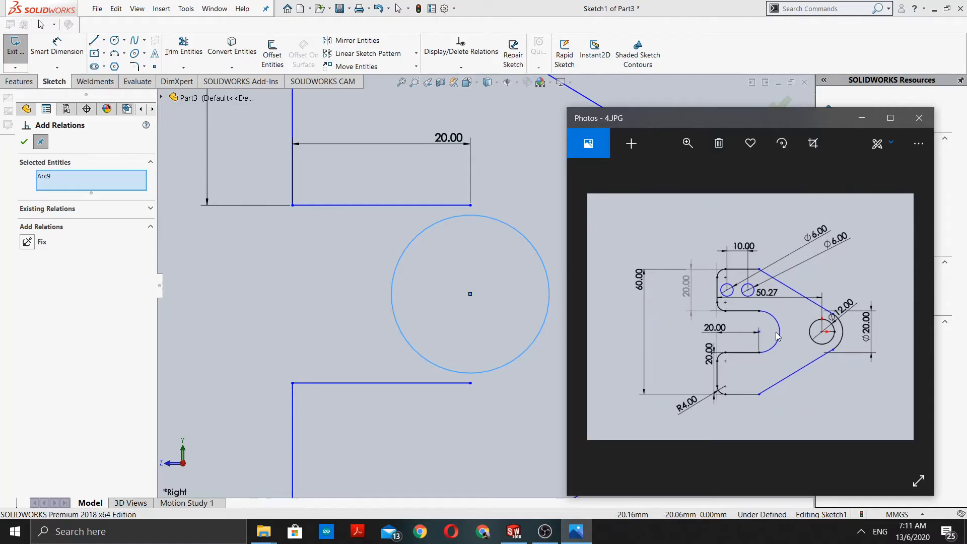
pyautogui.scroll(2, 777, 337)
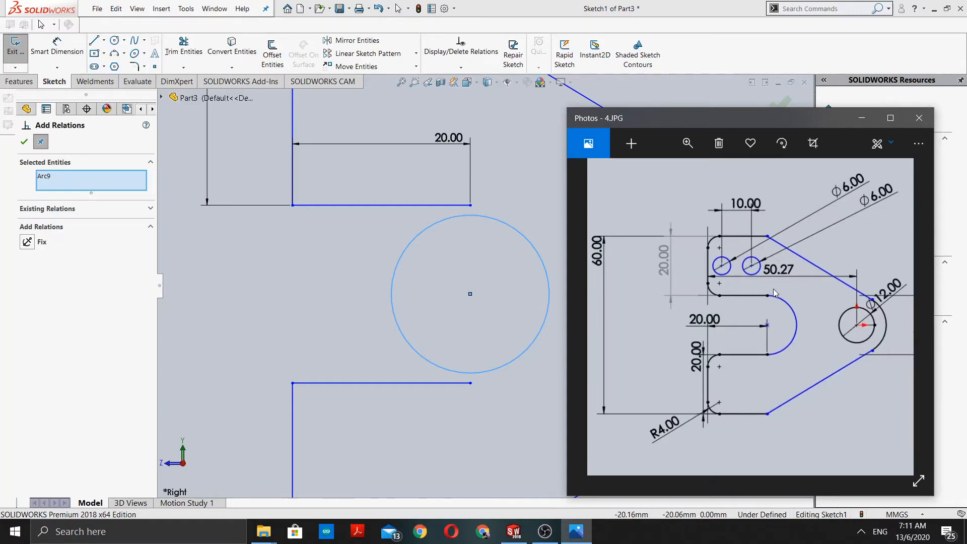
pyautogui.click(862, 119)
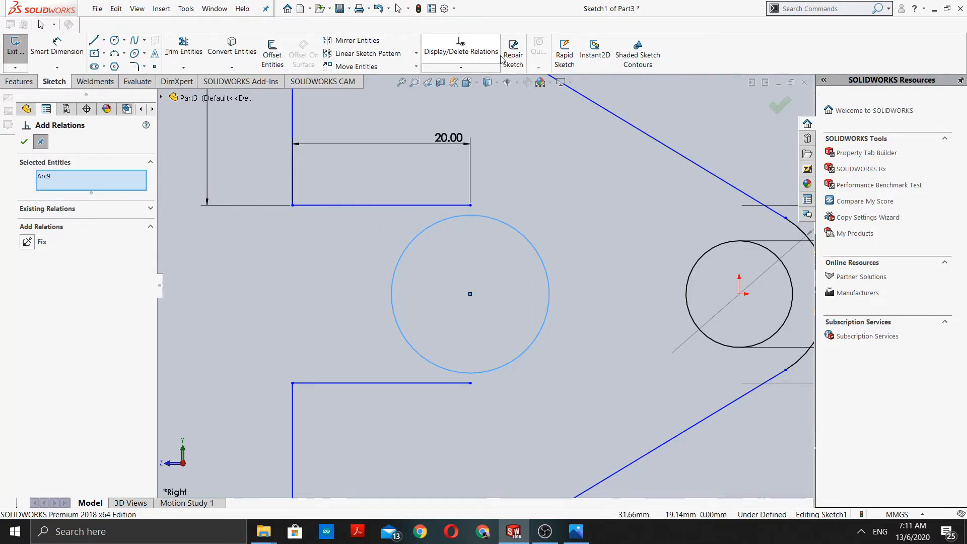
# Add a Coincident relation between the new circle and the upper slot edge's inner endpoint.
pyautogui.click(461, 67)
pyautogui.click(474, 93)
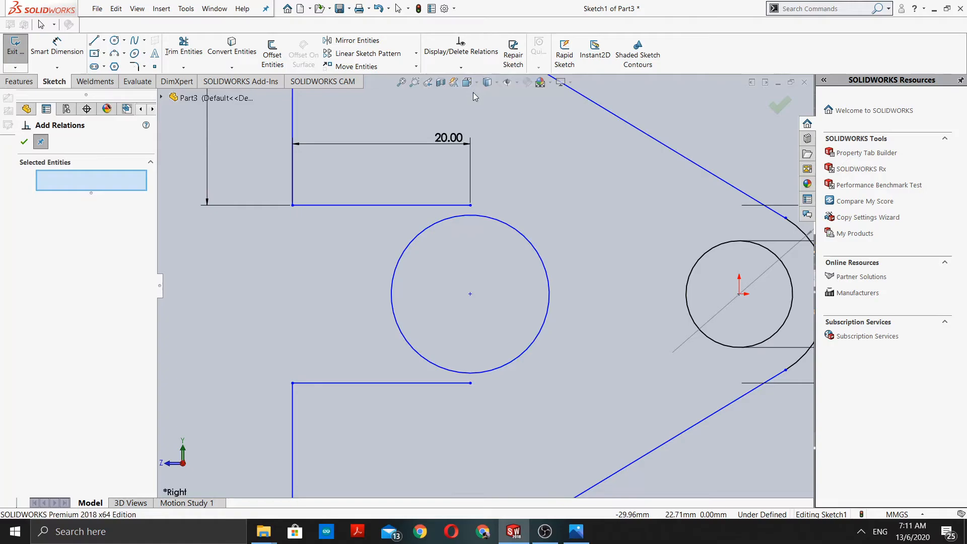
pyautogui.click(419, 237)
pyautogui.scroll(-3, 456, 272)
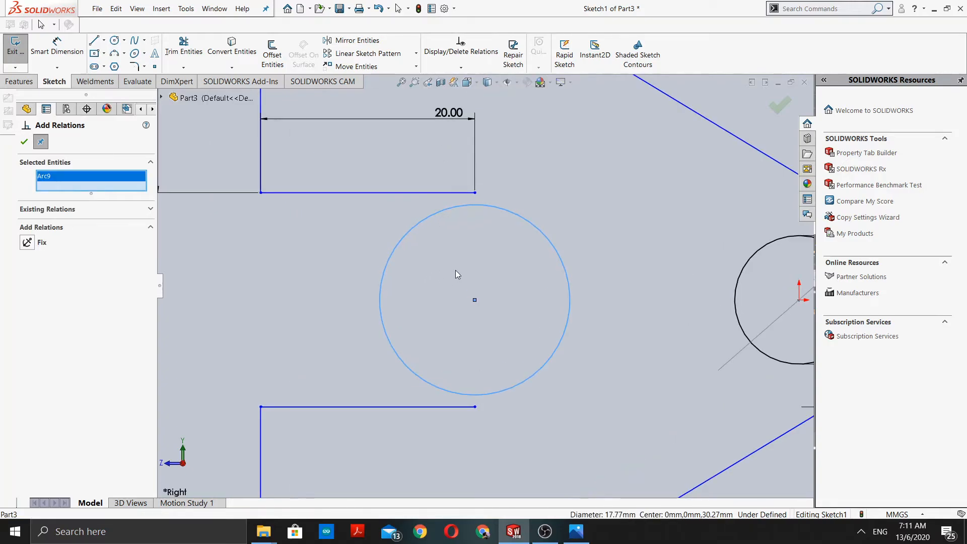
pyautogui.click(480, 188)
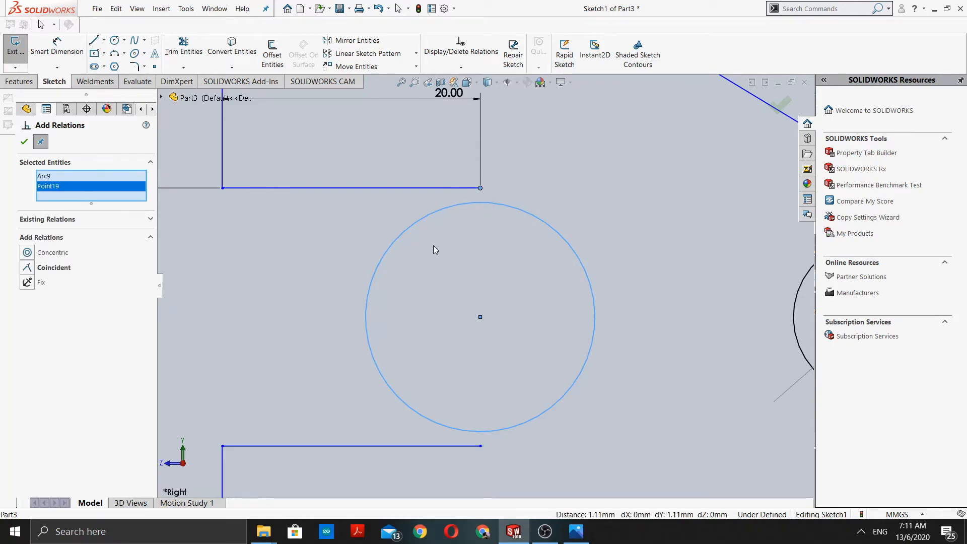
pyautogui.click(29, 272)
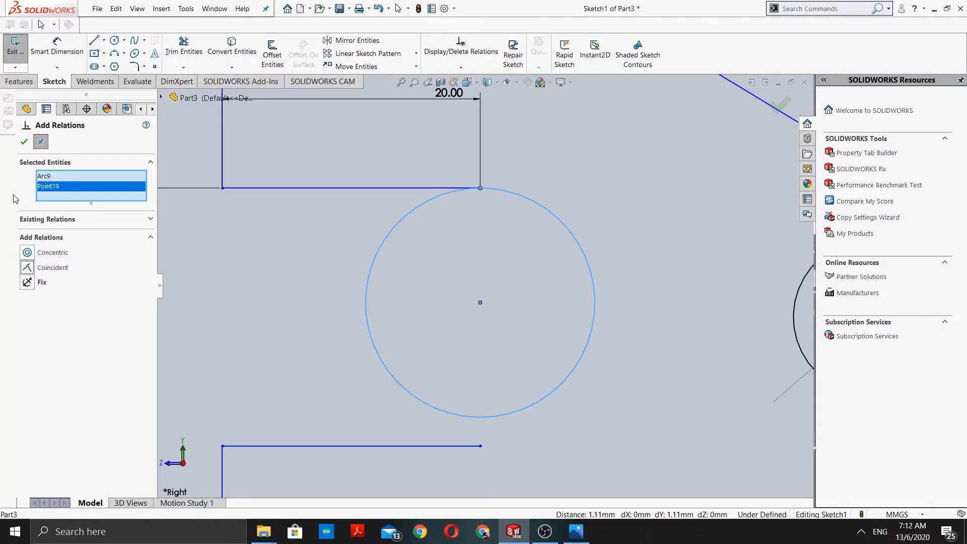
pyautogui.click(23, 142)
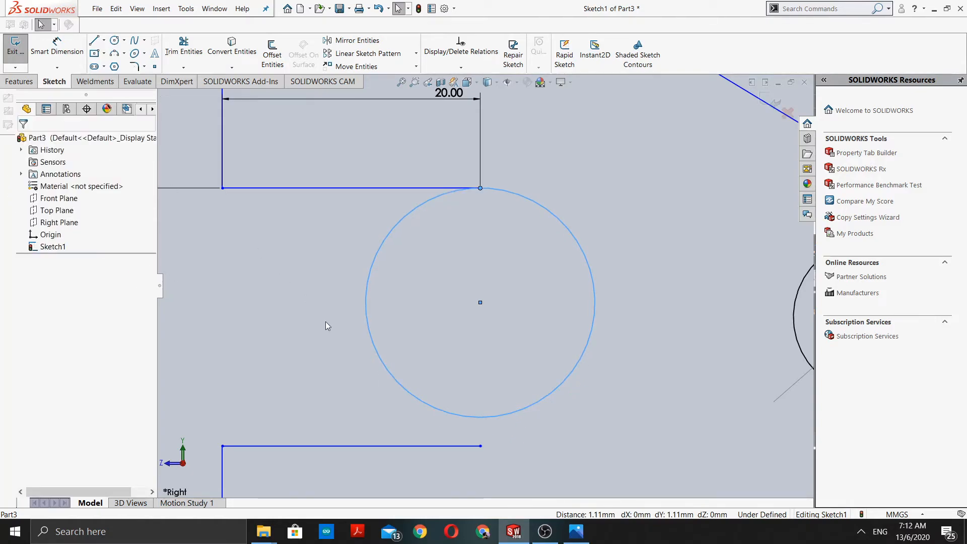
pyautogui.scroll(1, 524, 399)
pyautogui.scroll(-1, 515, 393)
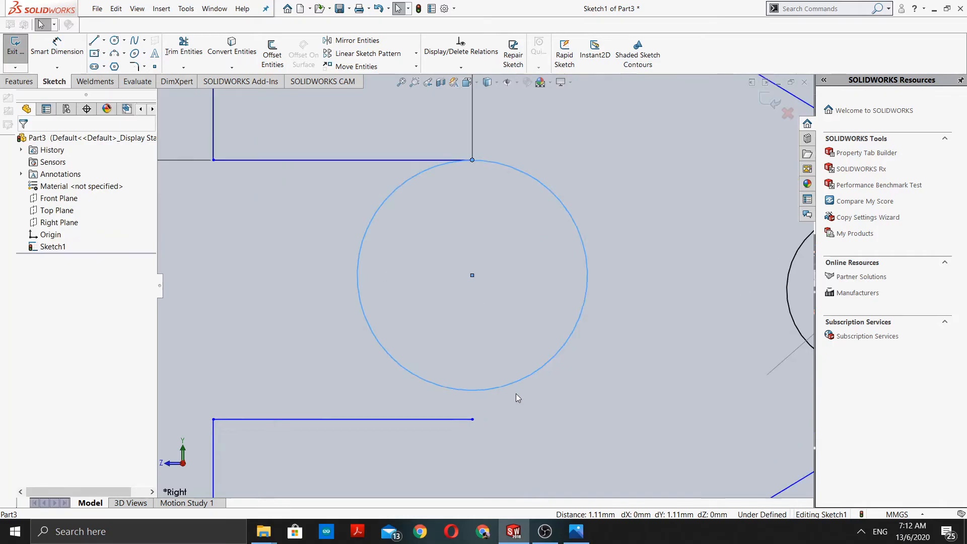
pyautogui.click(461, 68)
pyautogui.click(454, 91)
pyautogui.scroll(2, 509, 346)
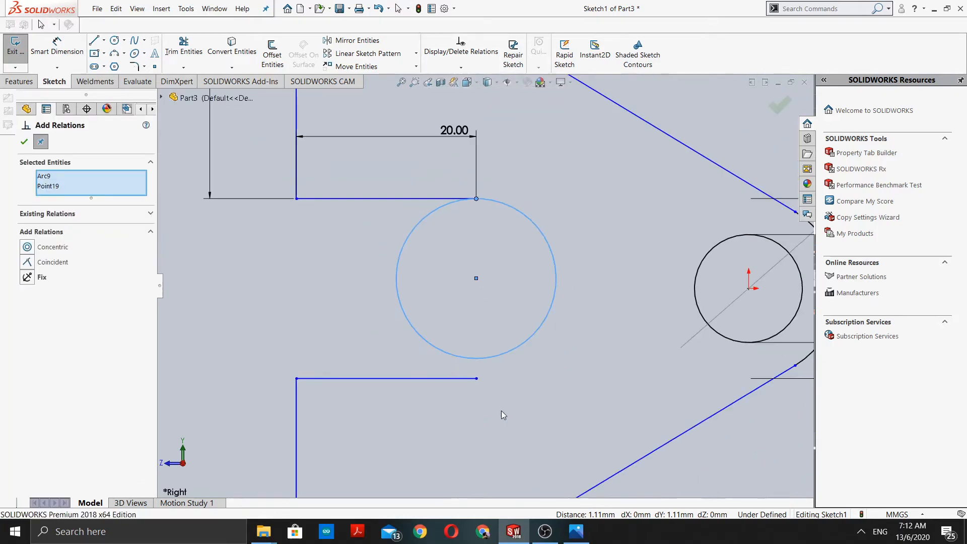
pyautogui.click(476, 378)
pyautogui.scroll(-3, 475, 355)
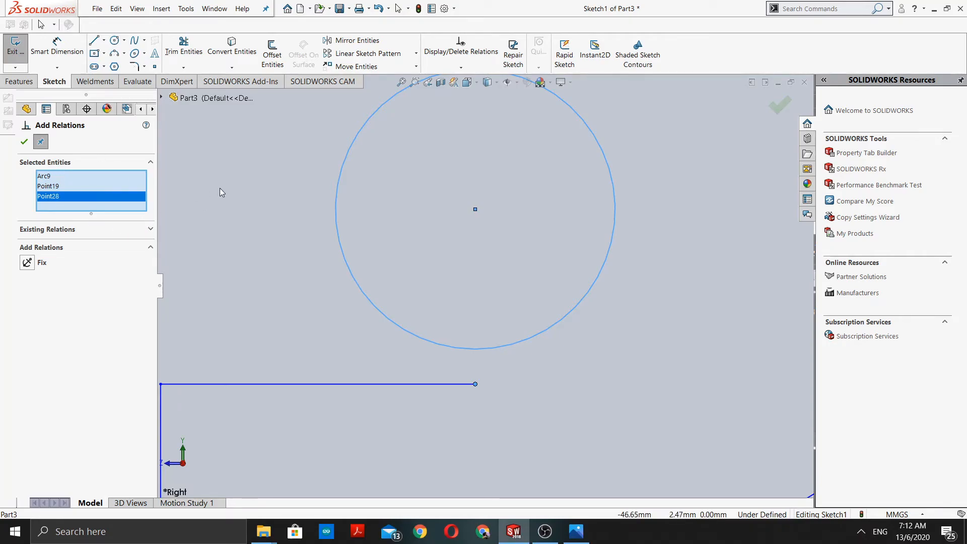
pyautogui.press('Escape')
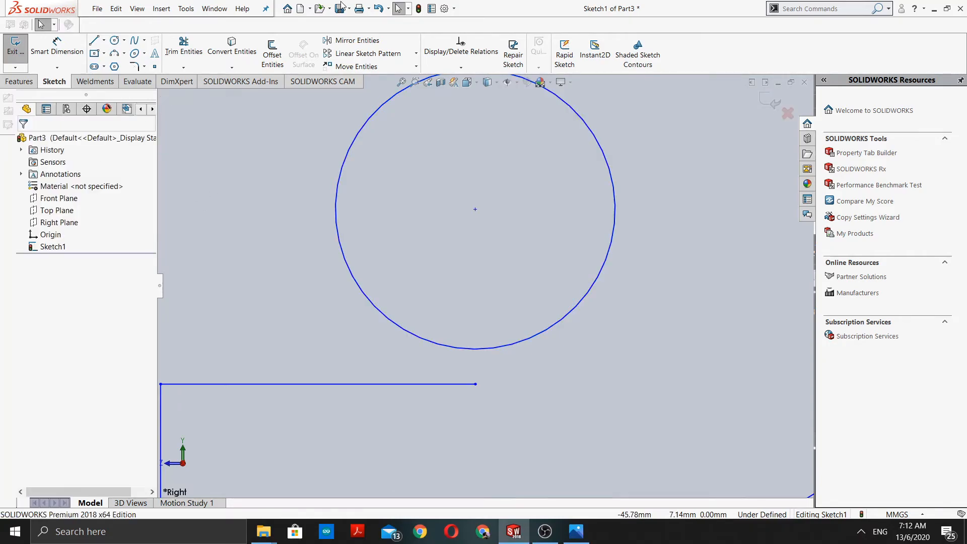
# Add a Coincident relation between the circle and the lower slot edge's inner endpoint.
pyautogui.press('z')
pyautogui.click(461, 67)
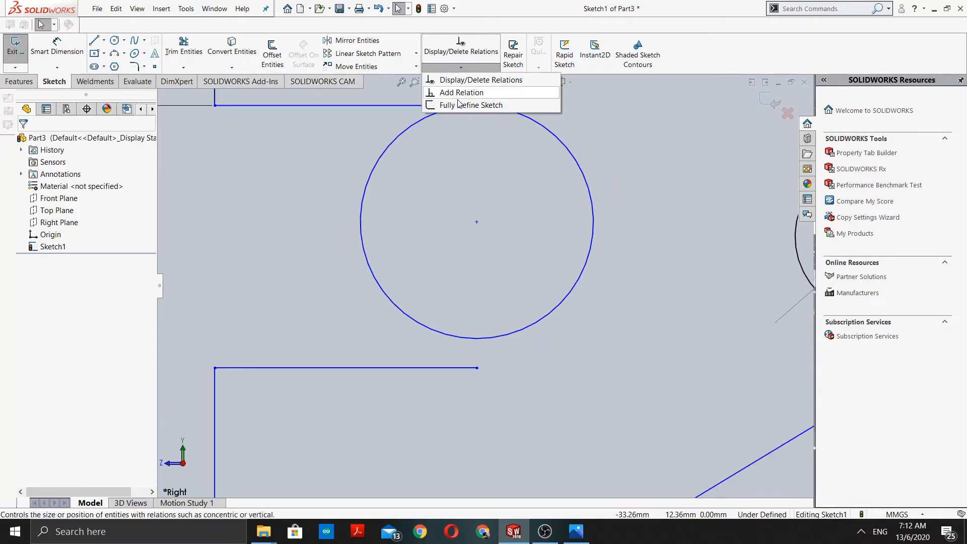
pyautogui.click(456, 92)
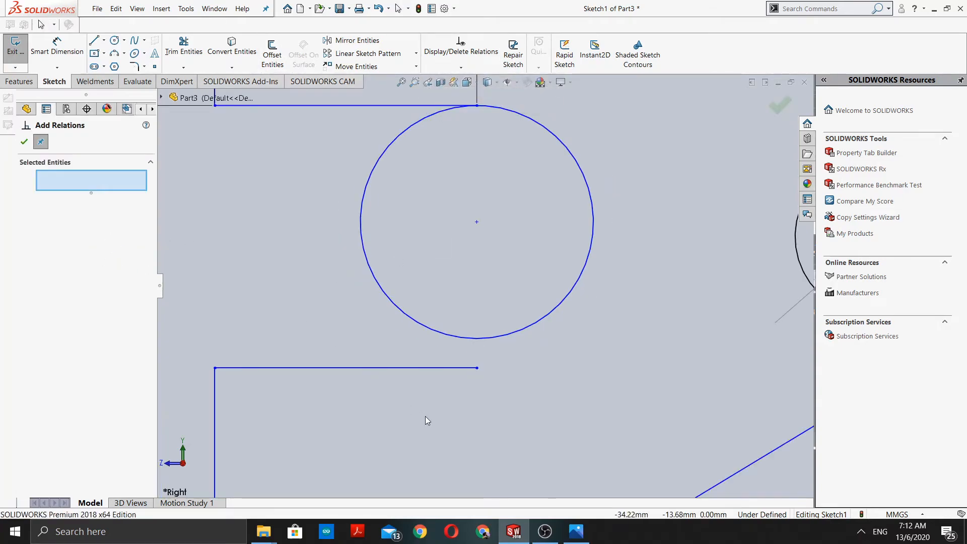
pyautogui.click(481, 338)
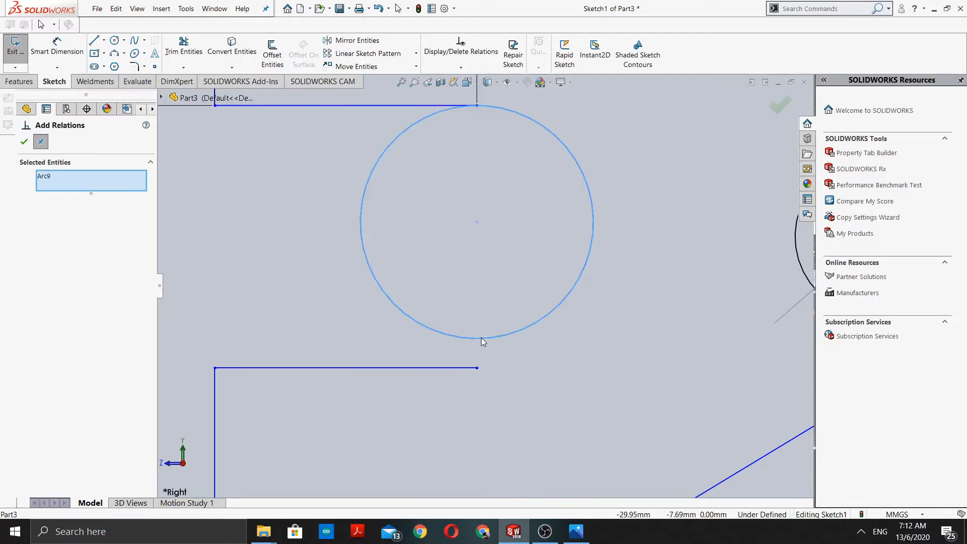
pyautogui.scroll(-2, 464, 381)
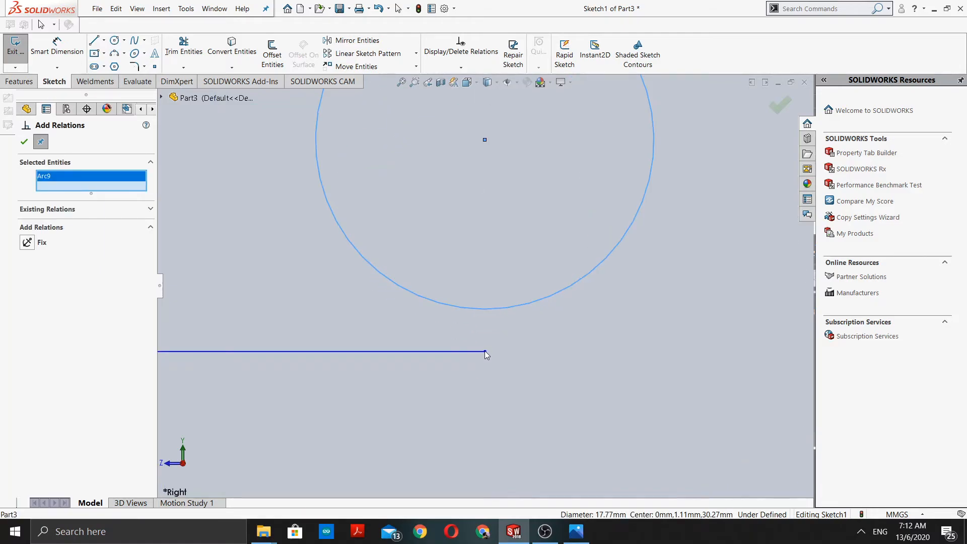
pyautogui.click(484, 351)
pyautogui.click(27, 268)
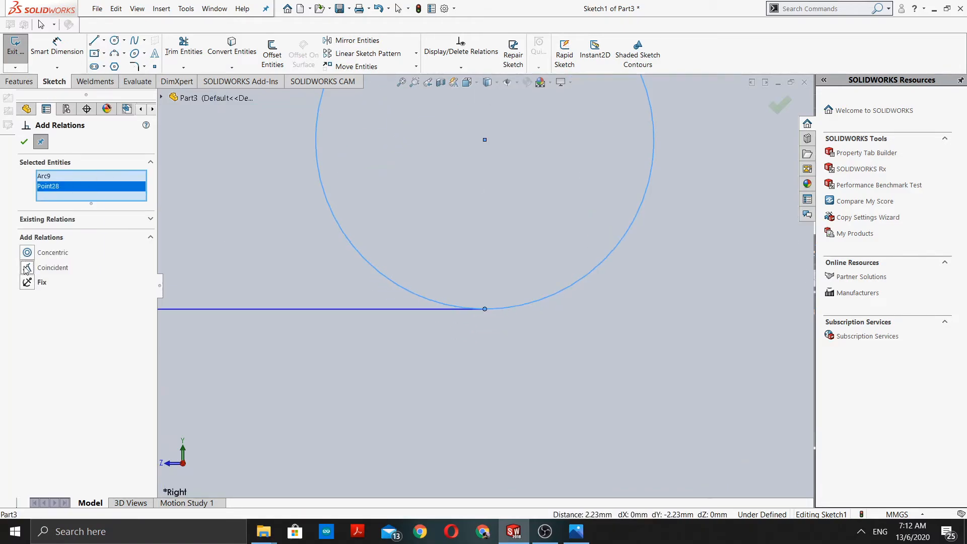
pyautogui.click(24, 141)
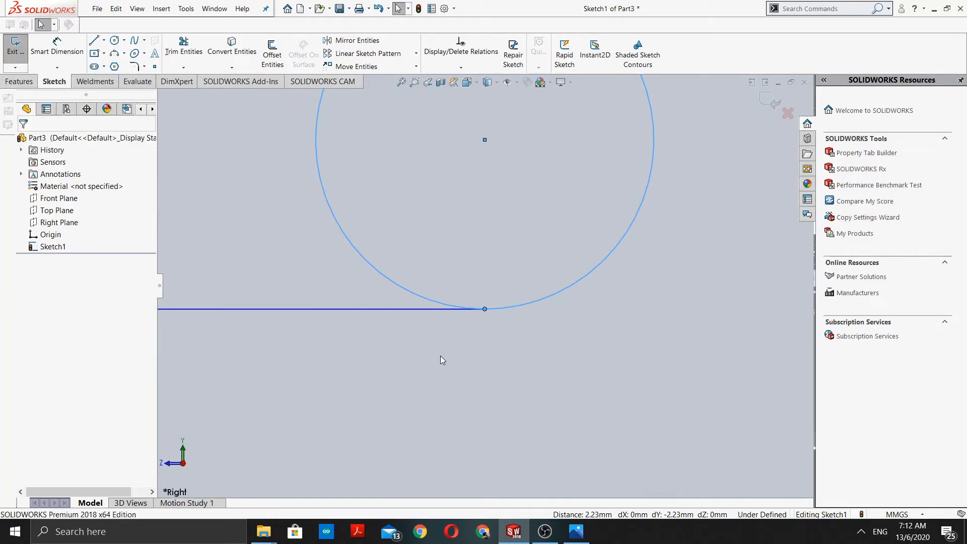
# Compare the circle at the slot's end with the slot arc in 4.JPG in Photos, and return to SOLIDWORKS.
pyautogui.scroll(4, 439, 356)
pyautogui.scroll(3, 444, 355)
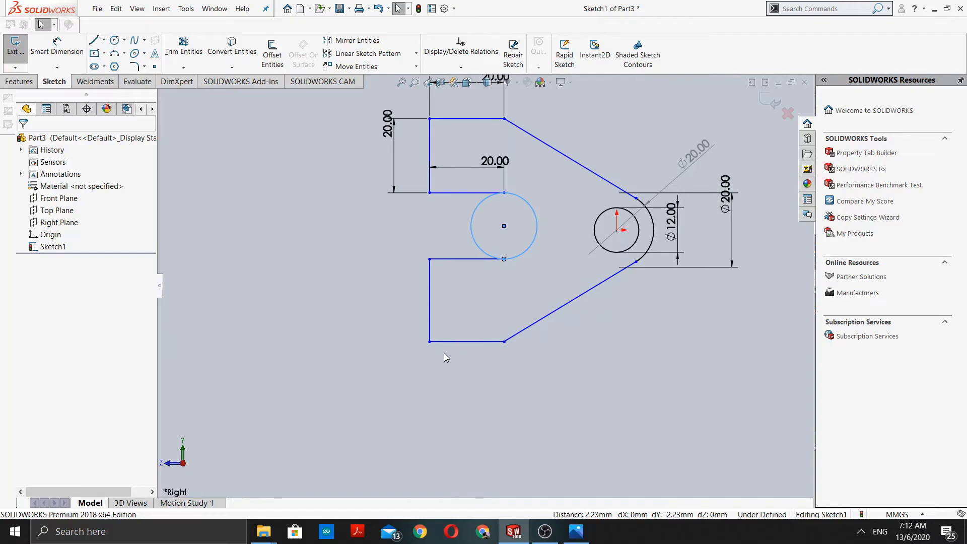
pyautogui.scroll(2, 489, 296)
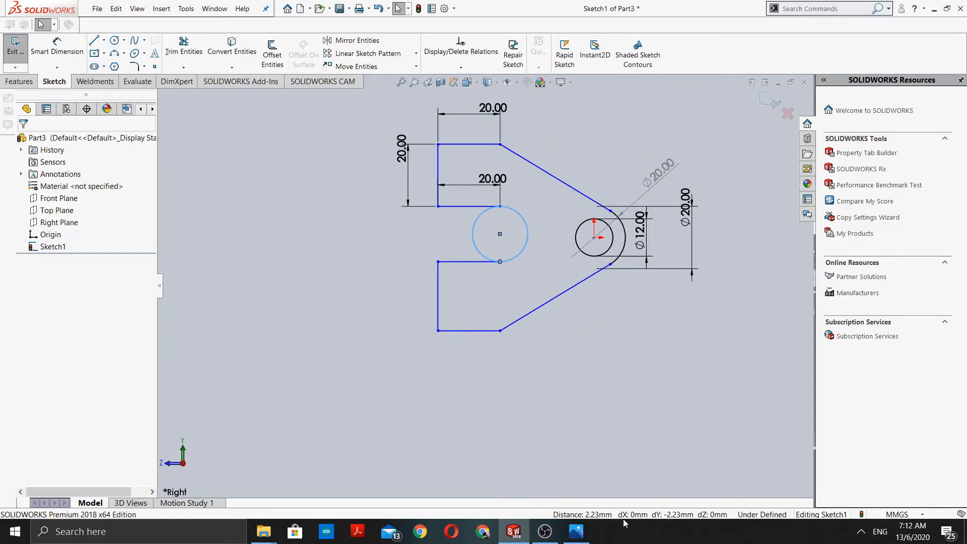
pyautogui.click(576, 531)
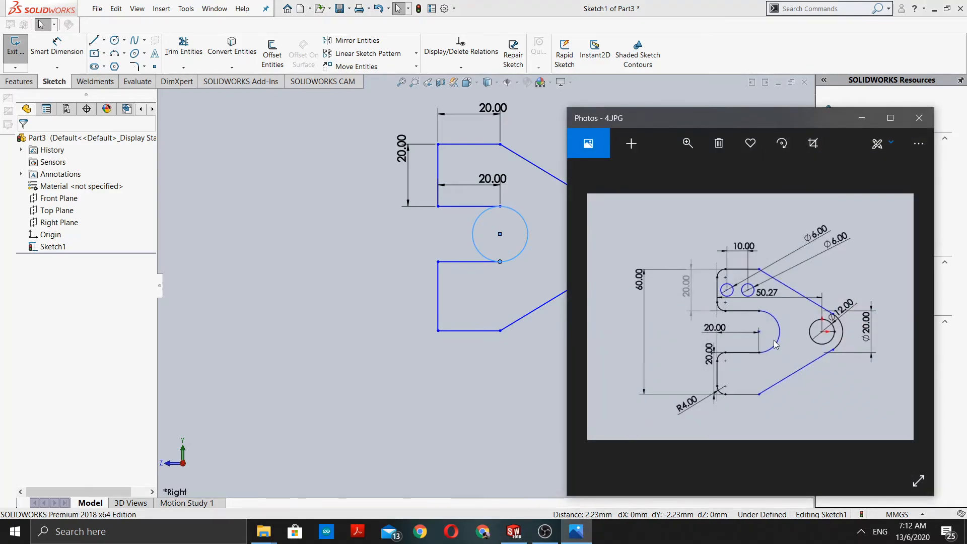
pyautogui.scroll(2, 775, 344)
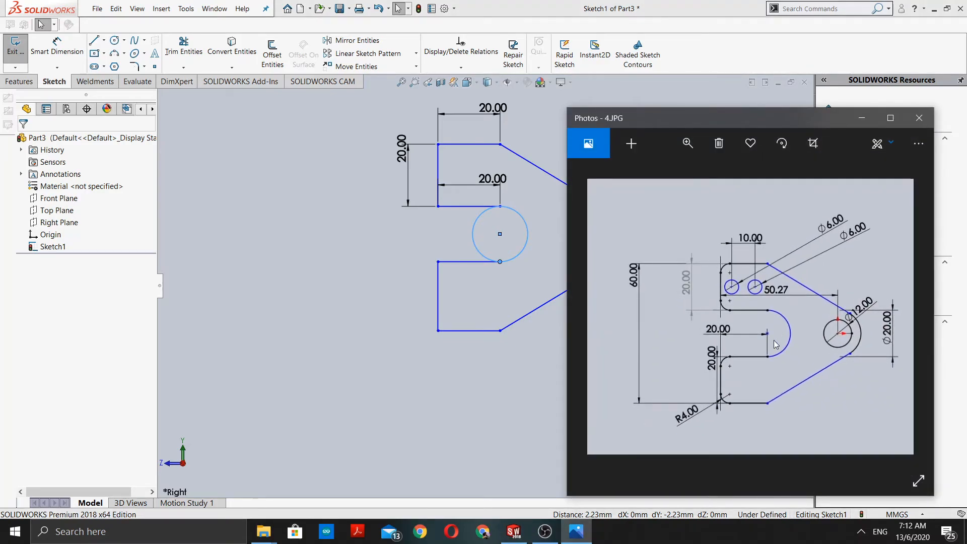
pyautogui.scroll(2, 775, 344)
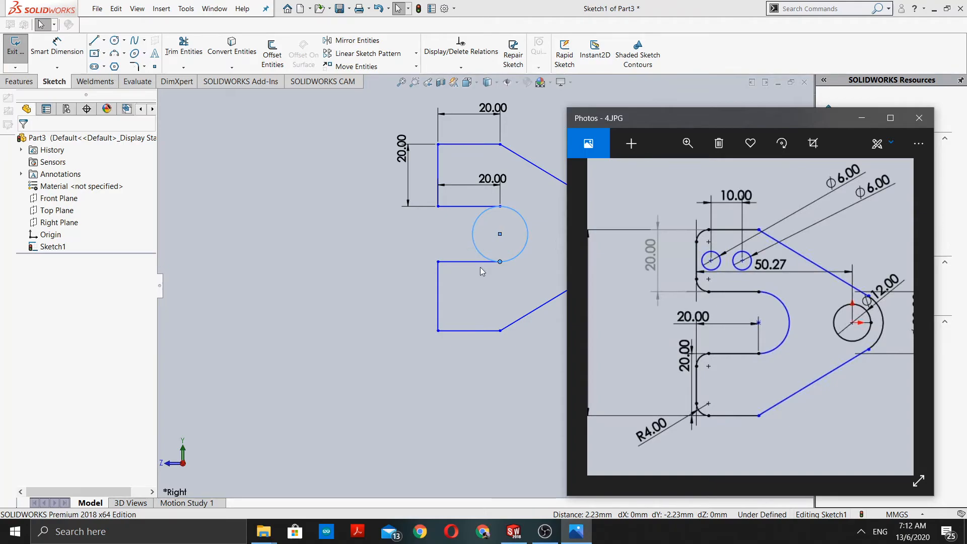
pyautogui.click(862, 118)
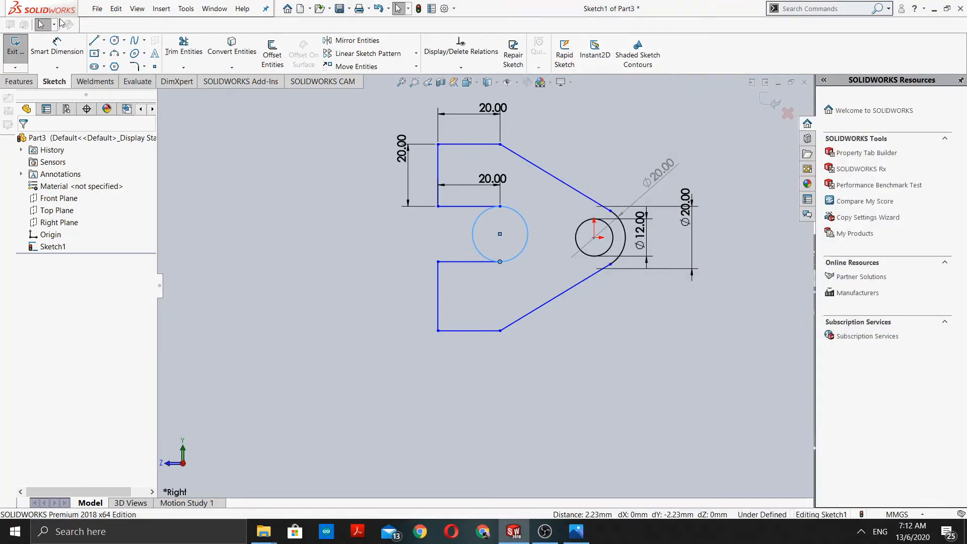
# Power trim the circle's half facing the slot opening, leaving an arc that joins the two slot edges.
pyautogui.click(184, 46)
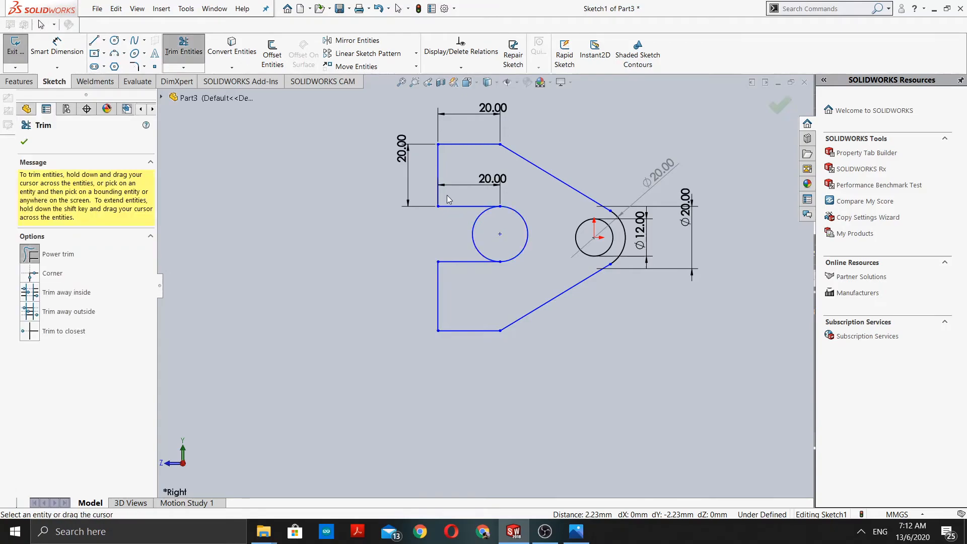
pyautogui.moveTo(459, 236); pyautogui.dragTo(483, 237)
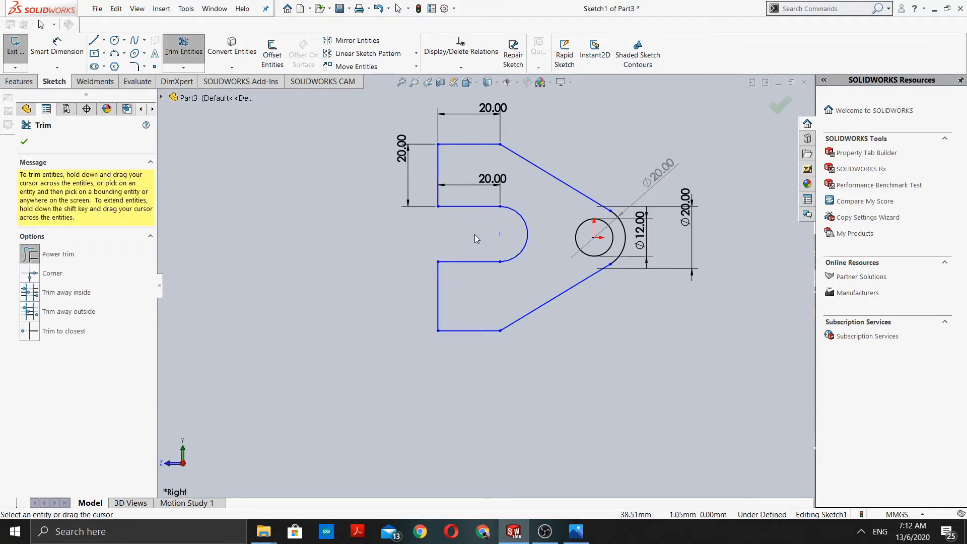
pyautogui.scroll(-3, 540, 246)
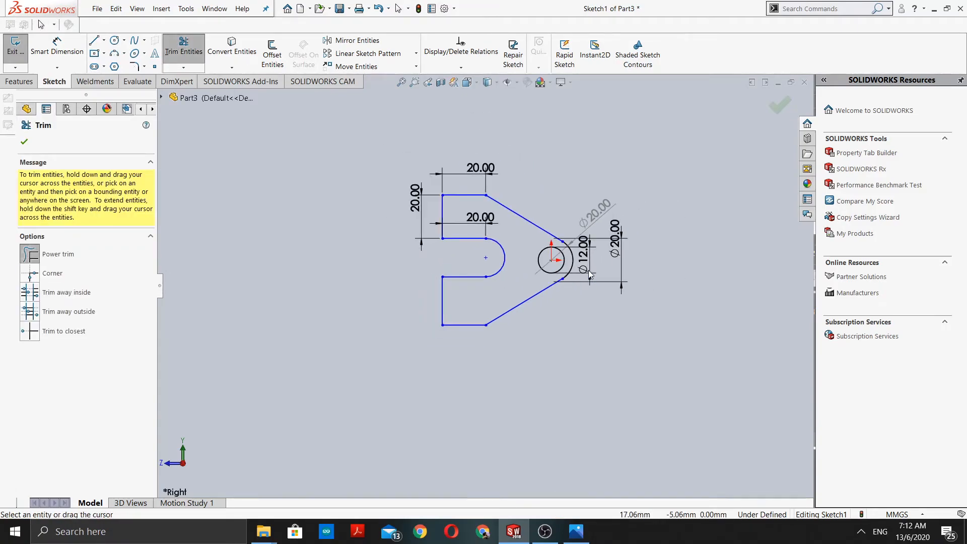
pyautogui.scroll(3, 588, 270)
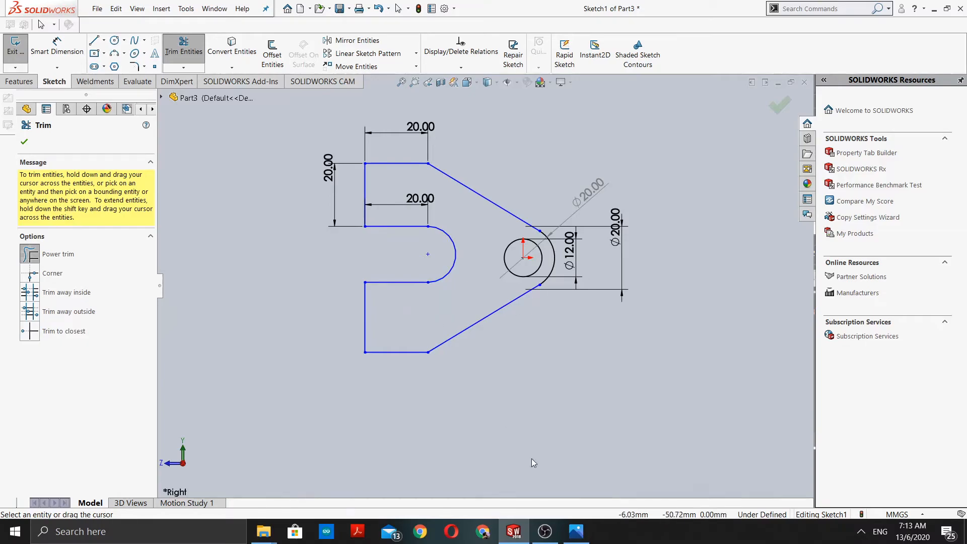
# Check the corner fillets and their radius in 4.JPG in Photos, and return to SOLIDWORKS.
pyautogui.click(574, 527)
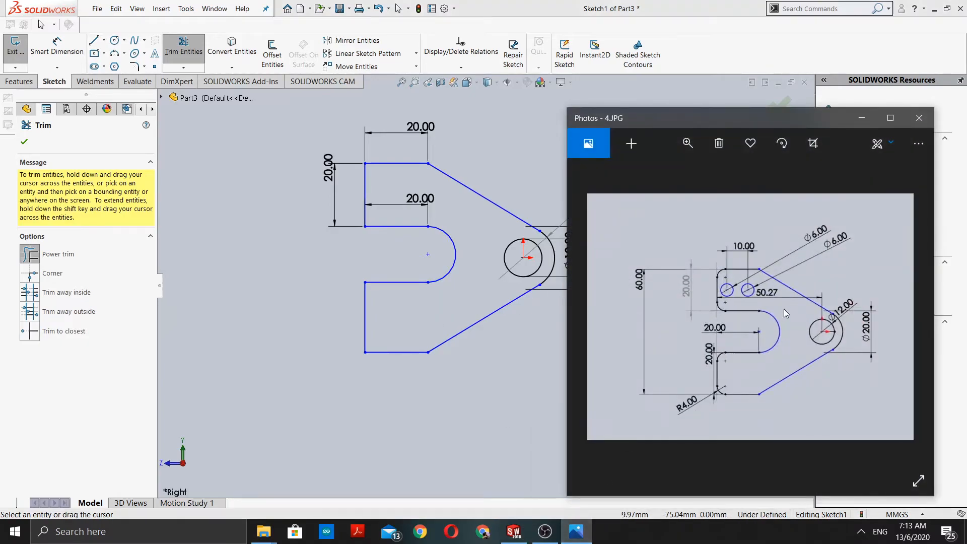
pyautogui.scroll(4, 820, 254)
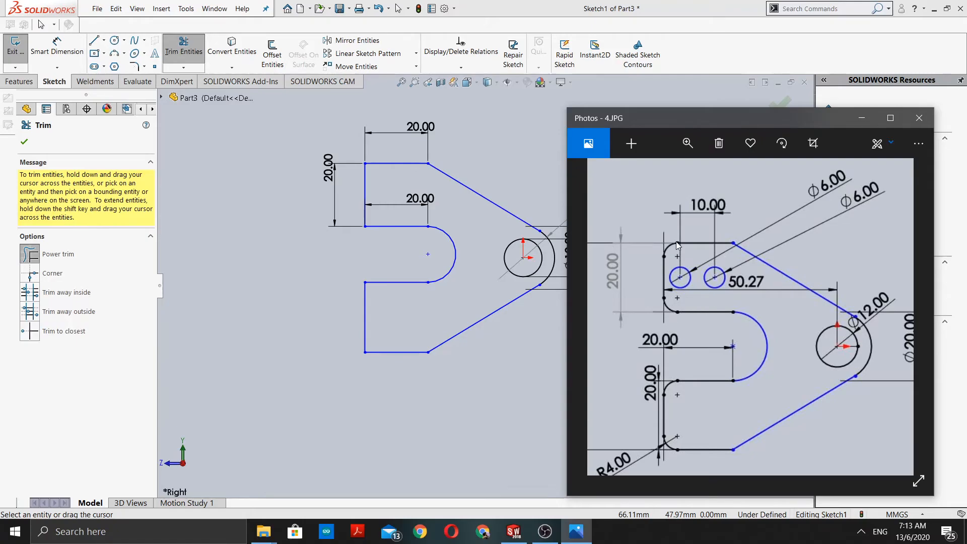
pyautogui.click(853, 125)
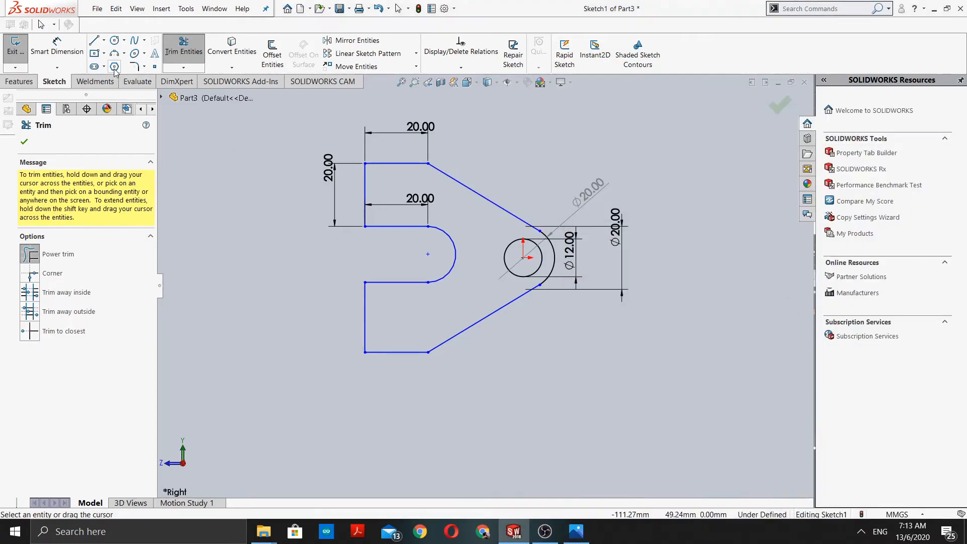
# Apply a 4 mm sketch fillet to the plate's lower outer corner, between the bottom edge and the lower vertical edge.
pyautogui.click(144, 66)
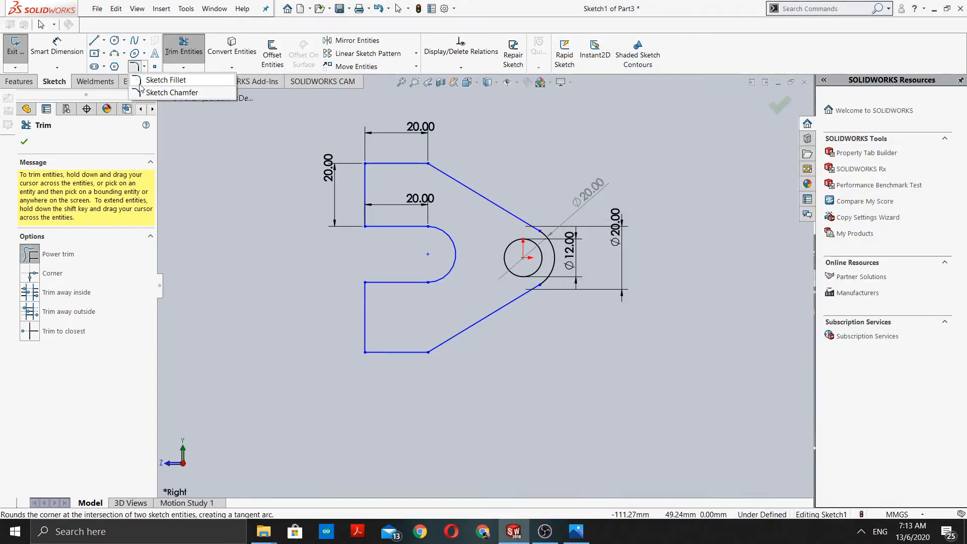
pyautogui.click(141, 83)
pyautogui.click(380, 353)
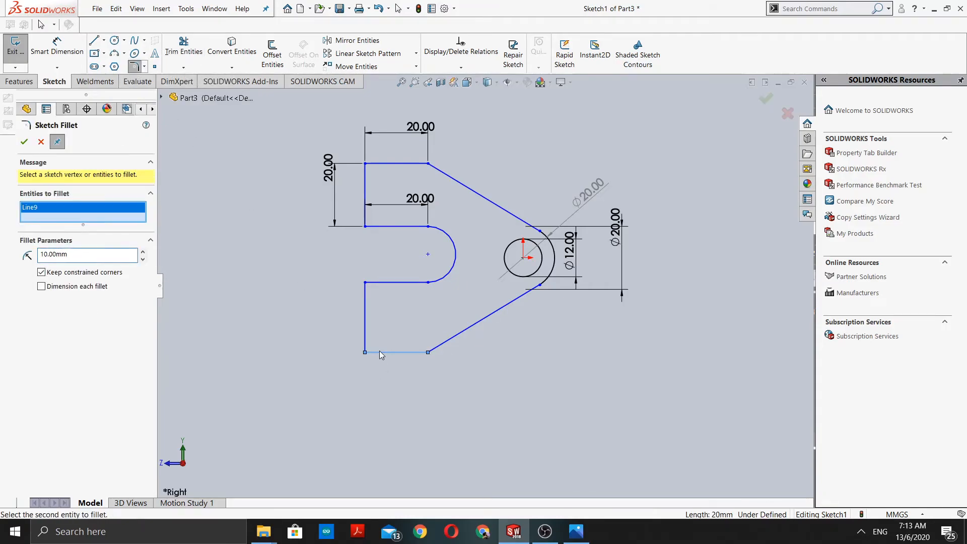
pyautogui.click(364, 337)
pyautogui.click(73, 257)
pyautogui.press('BackSpace')
pyautogui.press('BackSpace')
pyautogui.press('BackSpace')
pyautogui.press('BackSpace')
pyautogui.press('BackSpace')
pyautogui.press('BackSpace')
pyautogui.press('BackSpace')
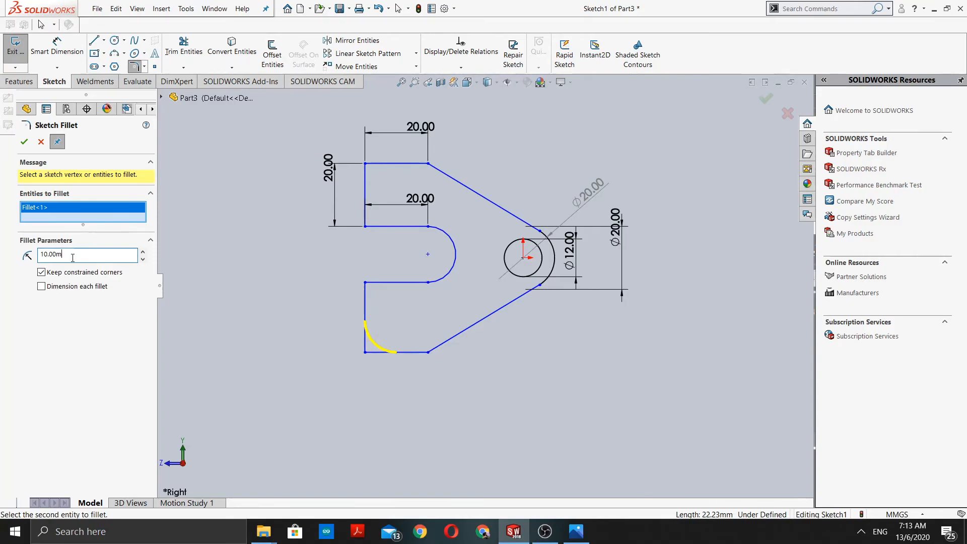
pyautogui.write('4')
pyautogui.press('Return')
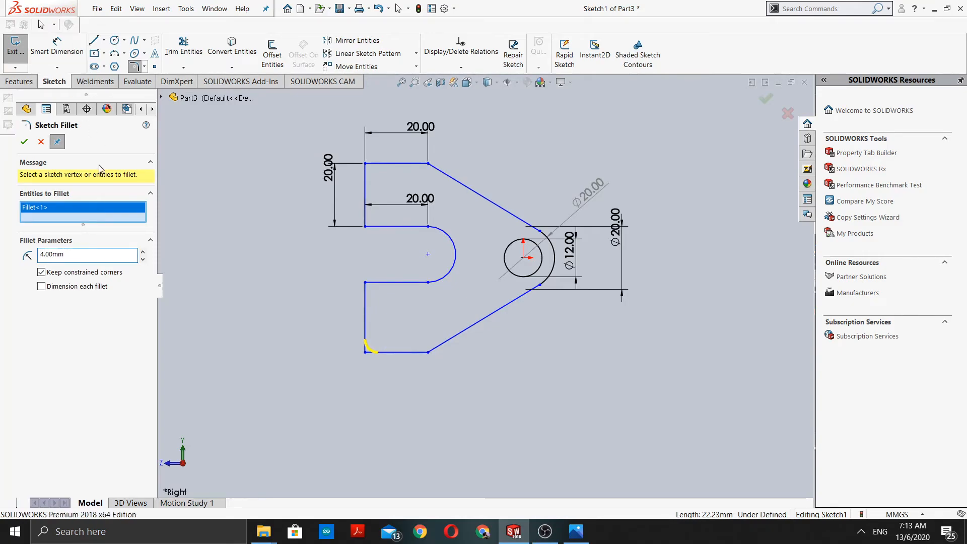
# Apply 4 mm sketch fillets to both corners at the slot opening and the plate's upper outer corner, along with the lower outer corner.
pyautogui.click(363, 300)
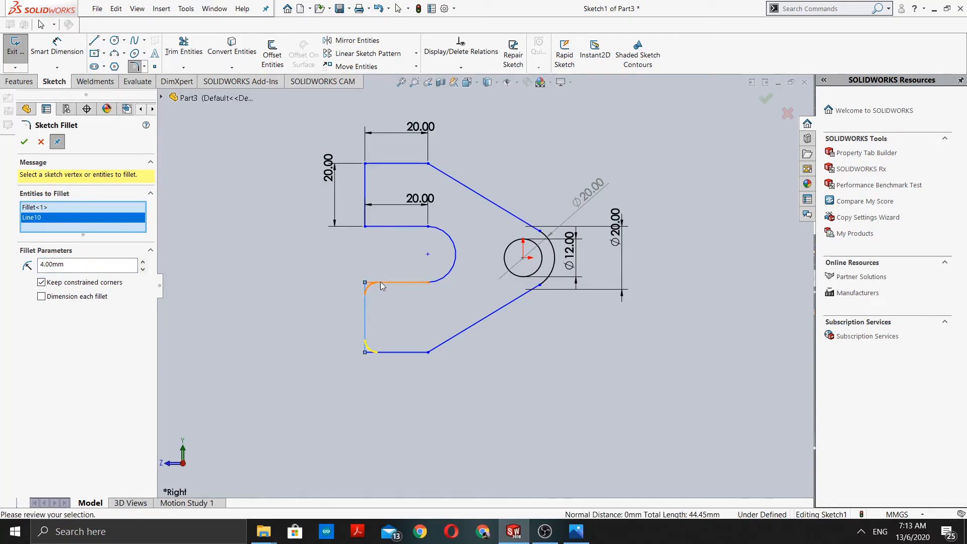
pyautogui.click(379, 282)
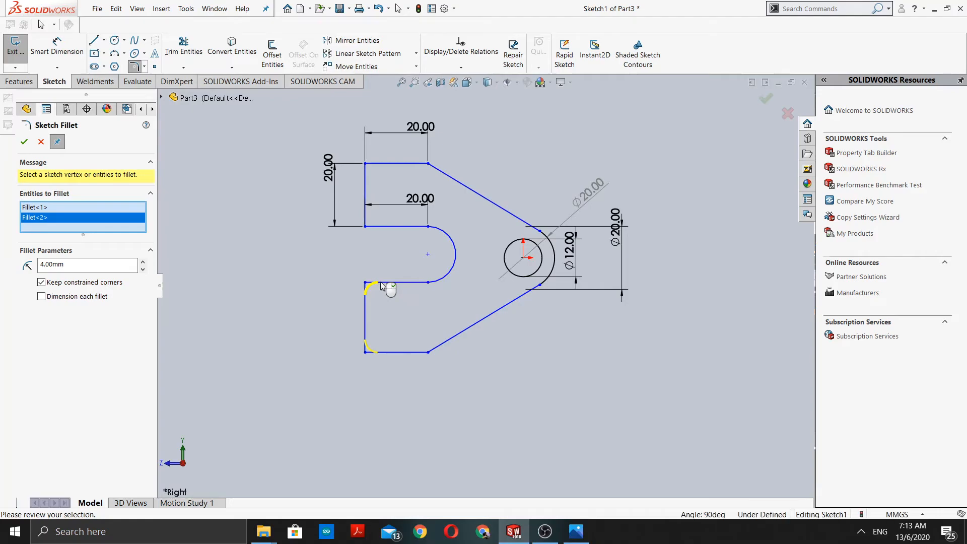
pyautogui.click(388, 228)
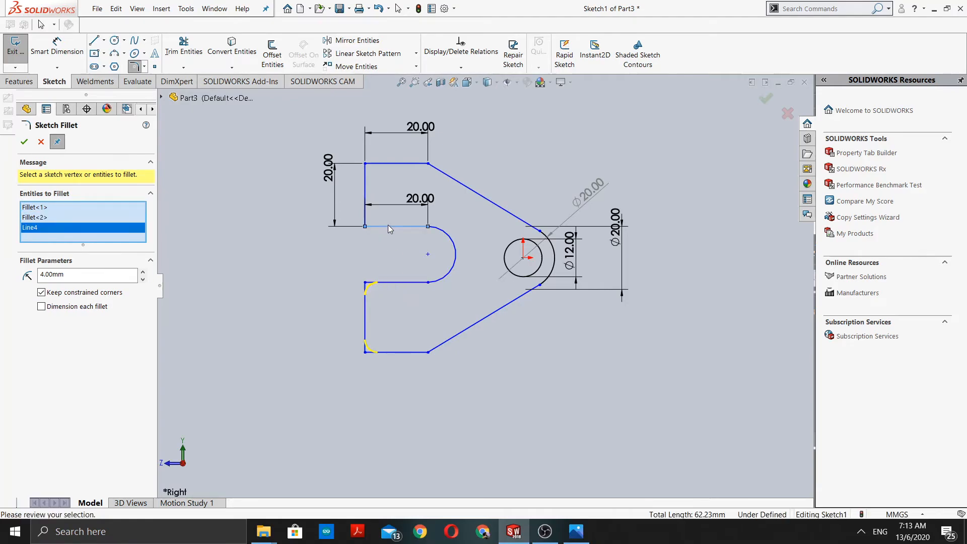
pyautogui.click(366, 212)
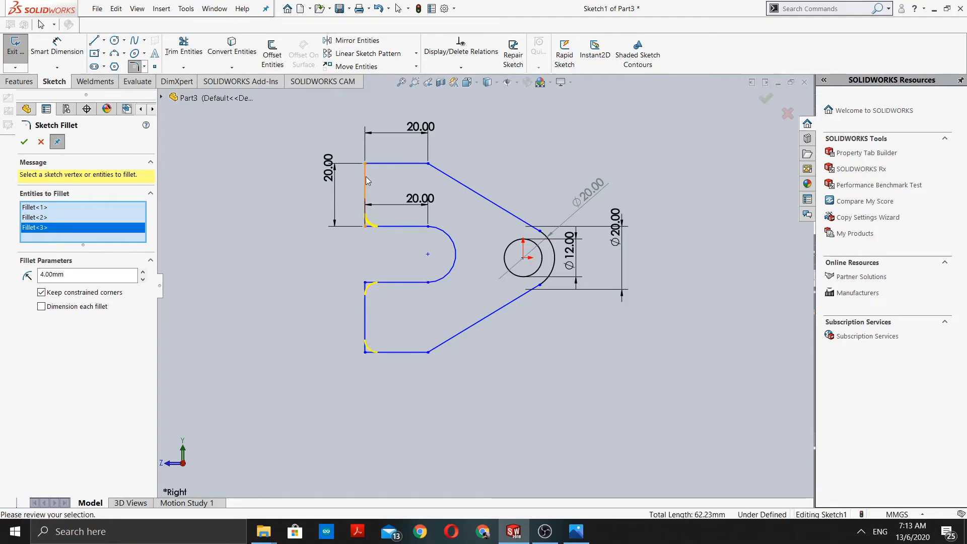
pyautogui.click(365, 176)
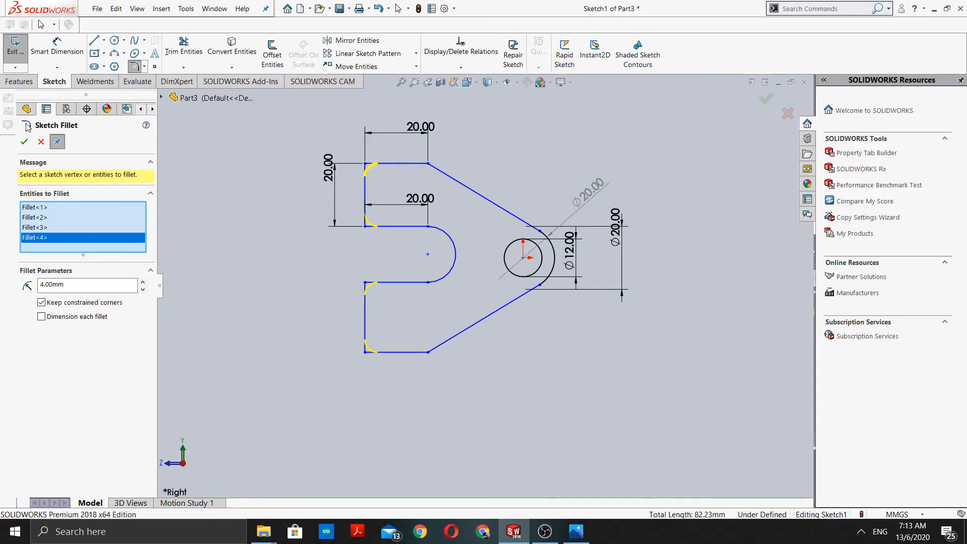
pyautogui.click(24, 142)
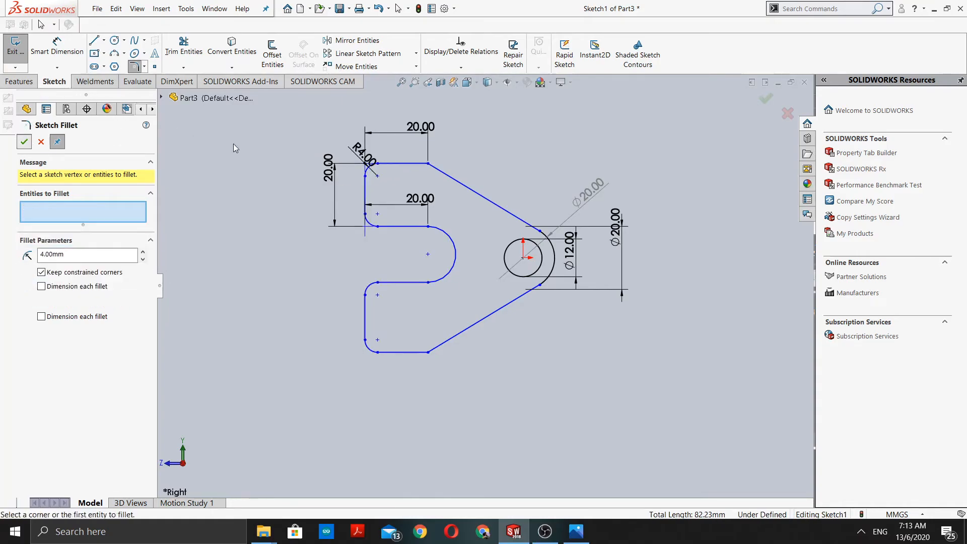
# Examine the filleted corners and their radius dimension on the slotted plate.
pyautogui.scroll(-2, 449, 292)
pyautogui.scroll(-5, 339, 162)
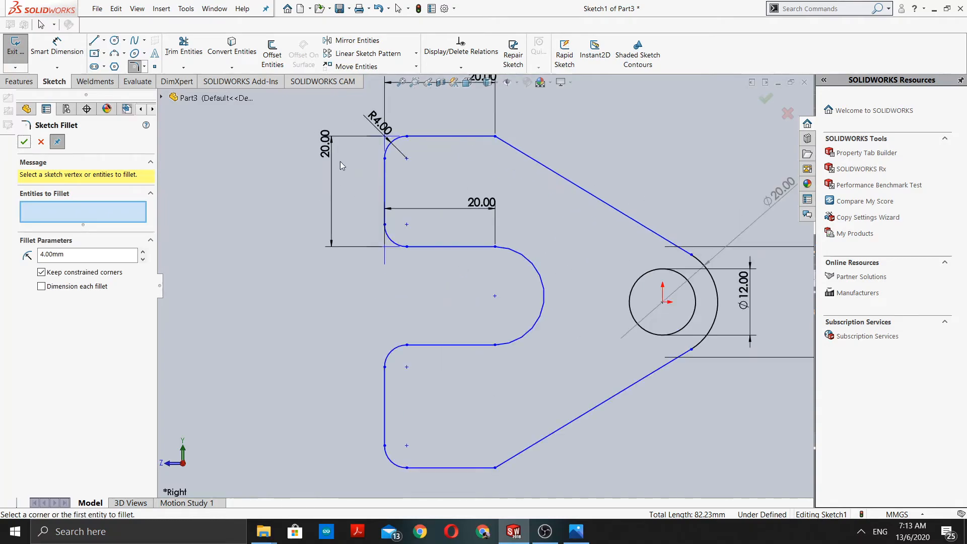
pyautogui.scroll(5, 480, 422)
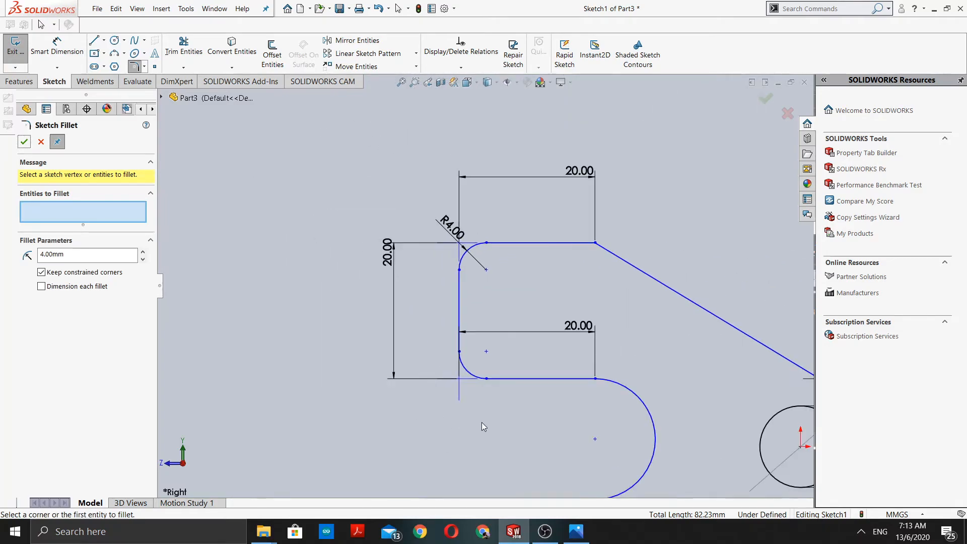
pyautogui.scroll(-2, 500, 400)
pyautogui.scroll(2, 474, 418)
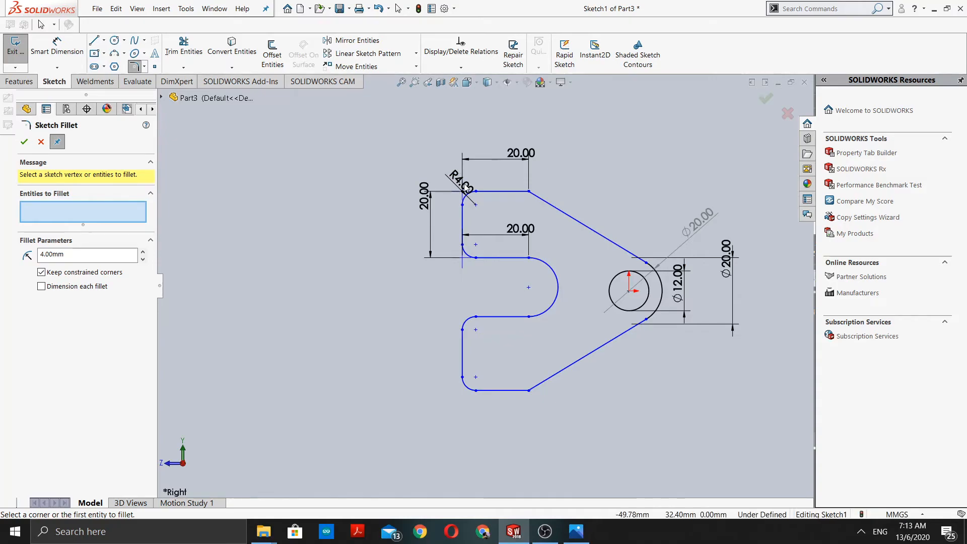
pyautogui.scroll(-3, 514, 306)
pyautogui.scroll(3, 513, 304)
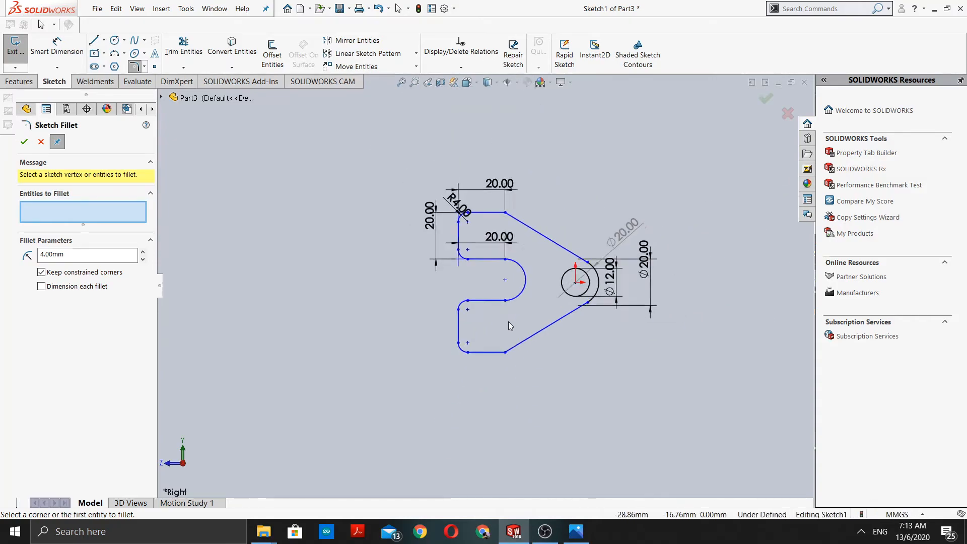
pyautogui.scroll(2, 478, 311)
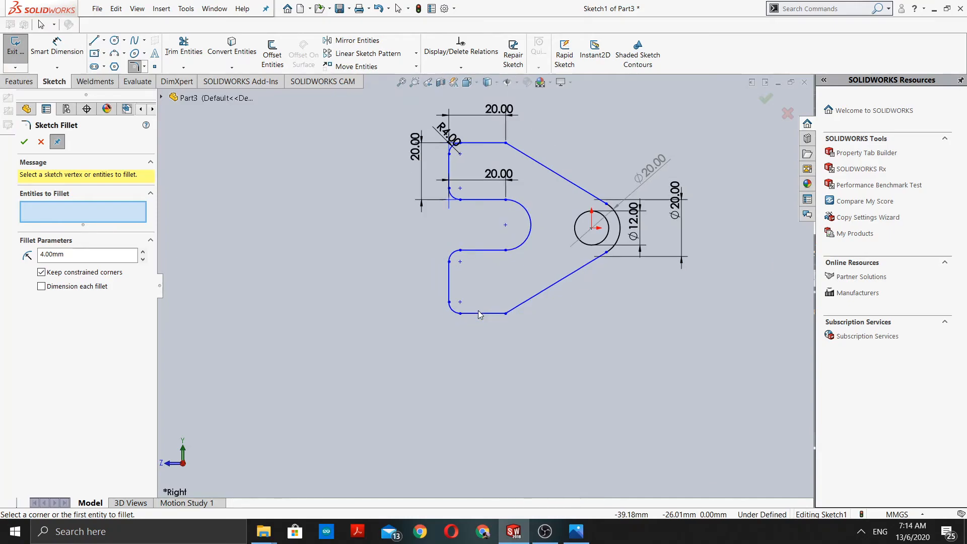
# Check the diameters and spacing of the two small circles in 4.JPG in Photos, and return to SOLIDWORKS.
pyautogui.moveTo(581, 533)
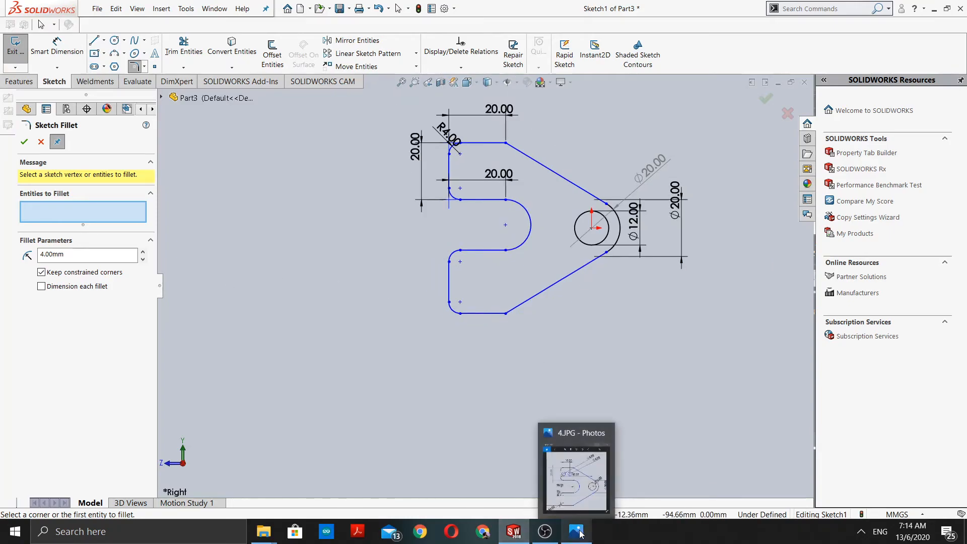
pyautogui.click(574, 511)
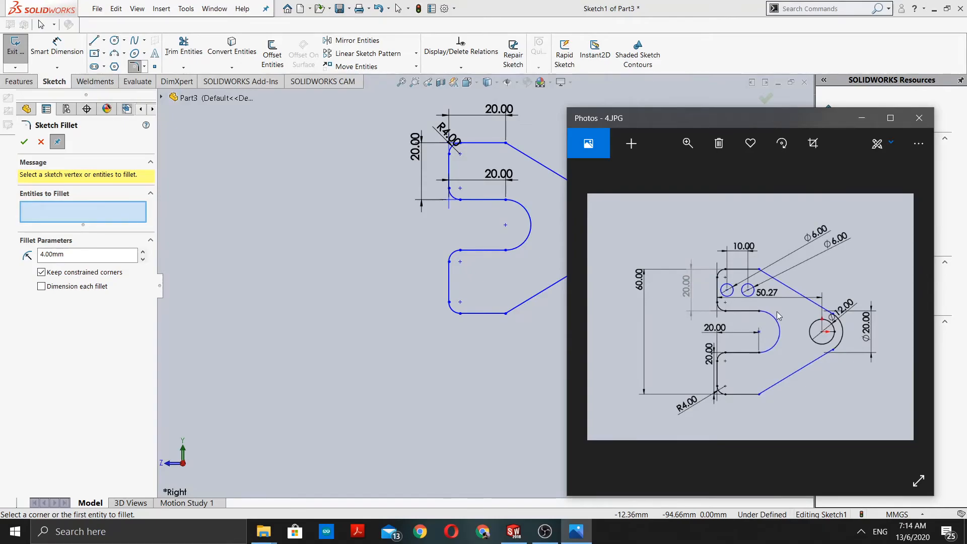
pyautogui.scroll(3, 779, 315)
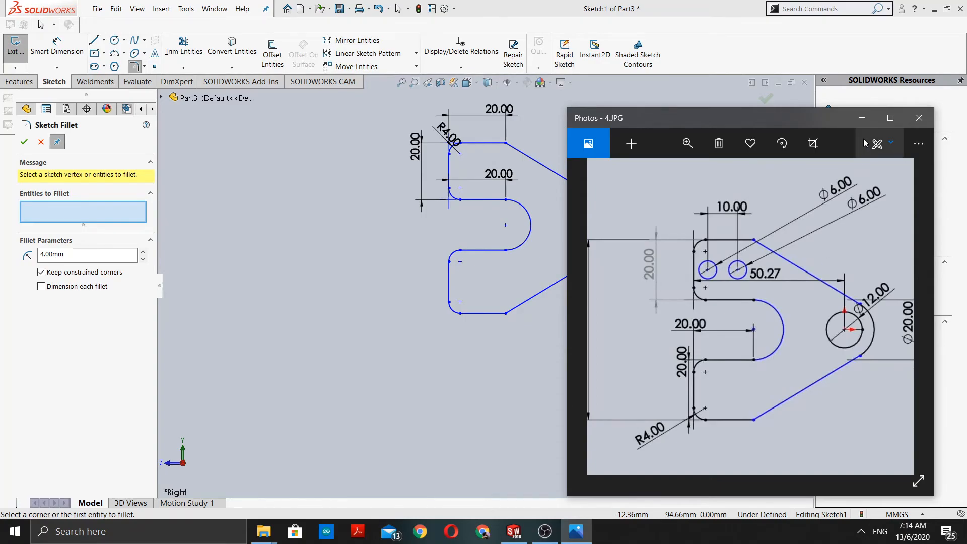
pyautogui.click(863, 121)
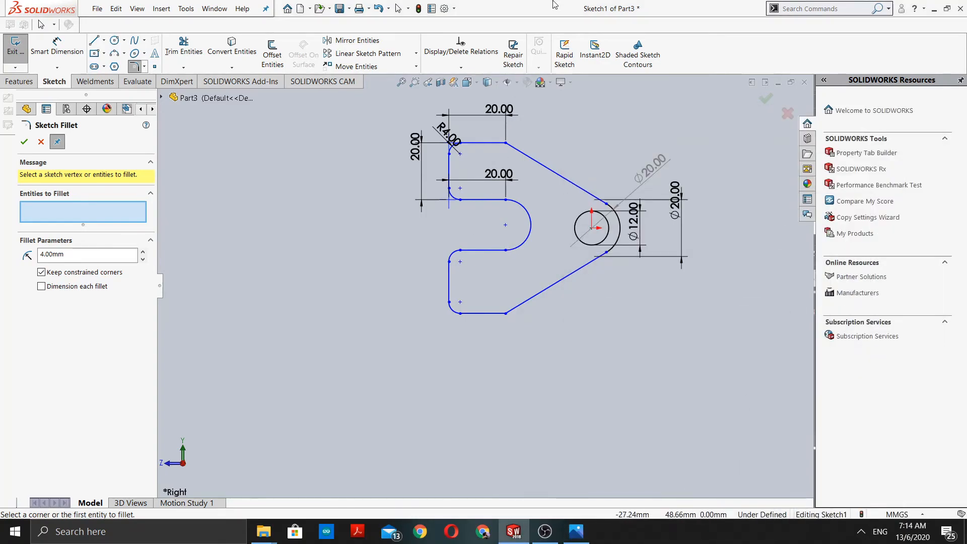
# Draw a circle of about 2.74 mm radius in the plate's upper arm, vertically below the upper outer fillet's center.
pyautogui.click(114, 41)
pyautogui.scroll(-2, 469, 146)
pyautogui.scroll(-1, 464, 184)
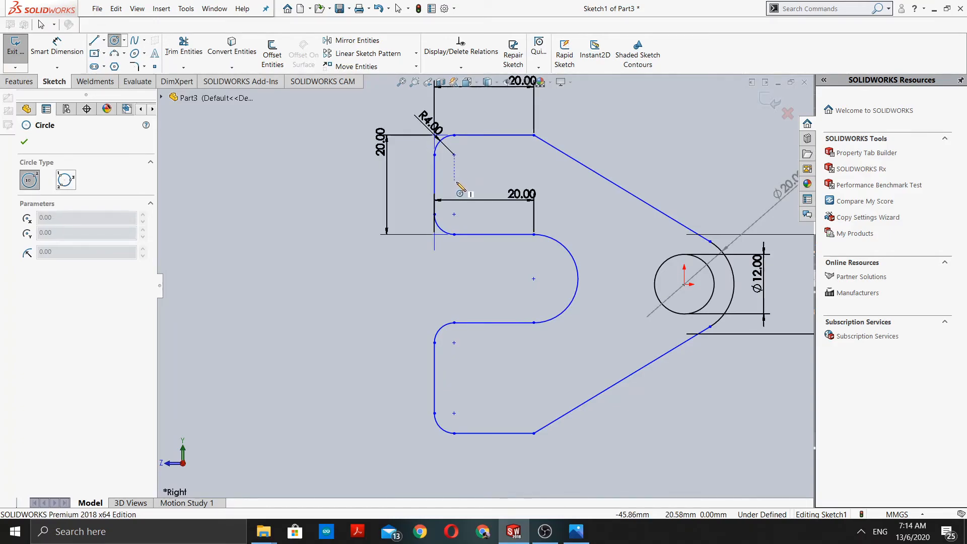
pyautogui.click(454, 181)
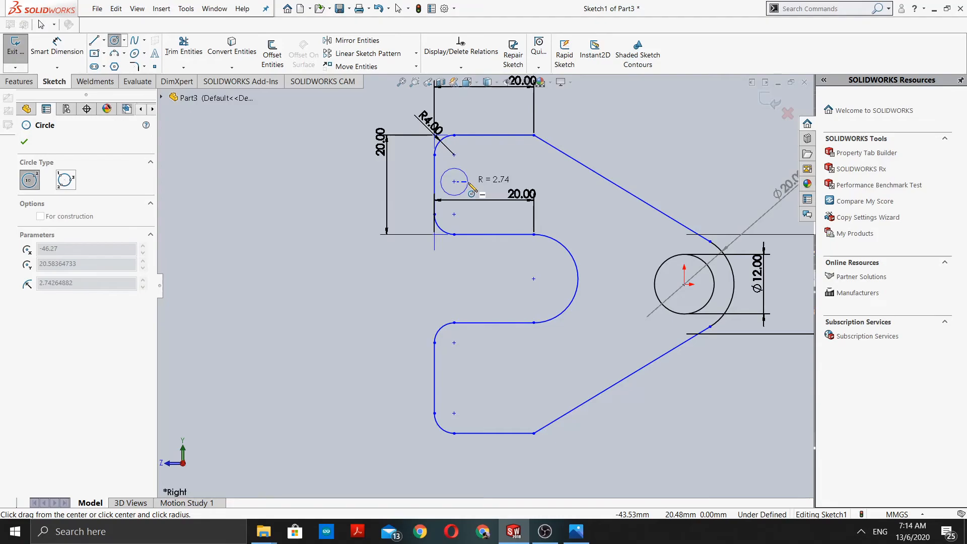
pyautogui.click(471, 186)
# Dimension the small circle in the upper arm with a diameter of 6 mm.
pyautogui.press('d')
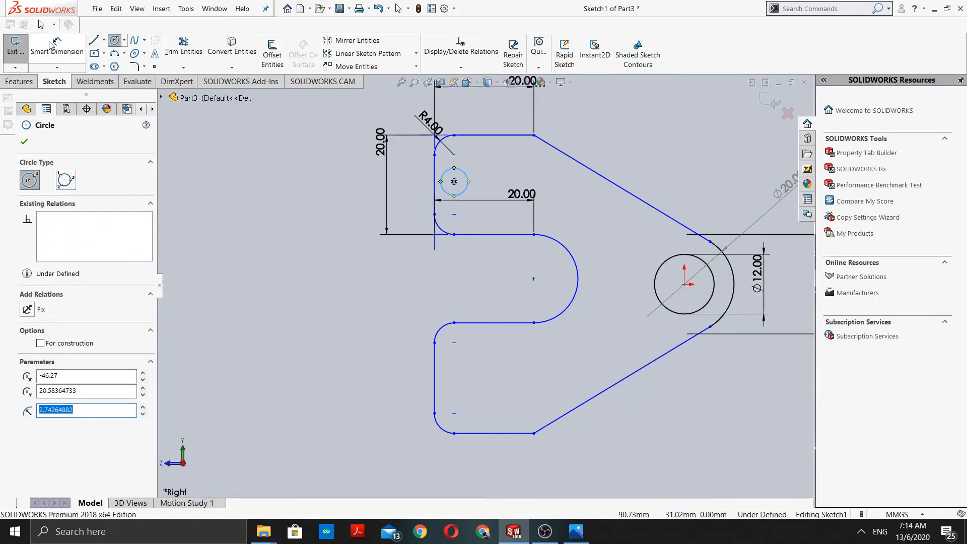
pyautogui.click(468, 180)
pyautogui.click(610, 119)
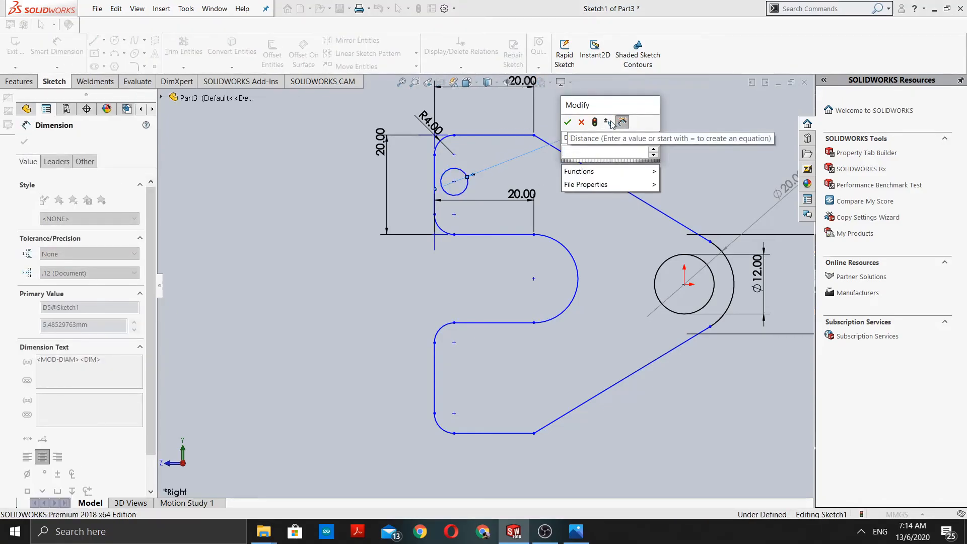
pyautogui.write('6')
pyautogui.press('Return')
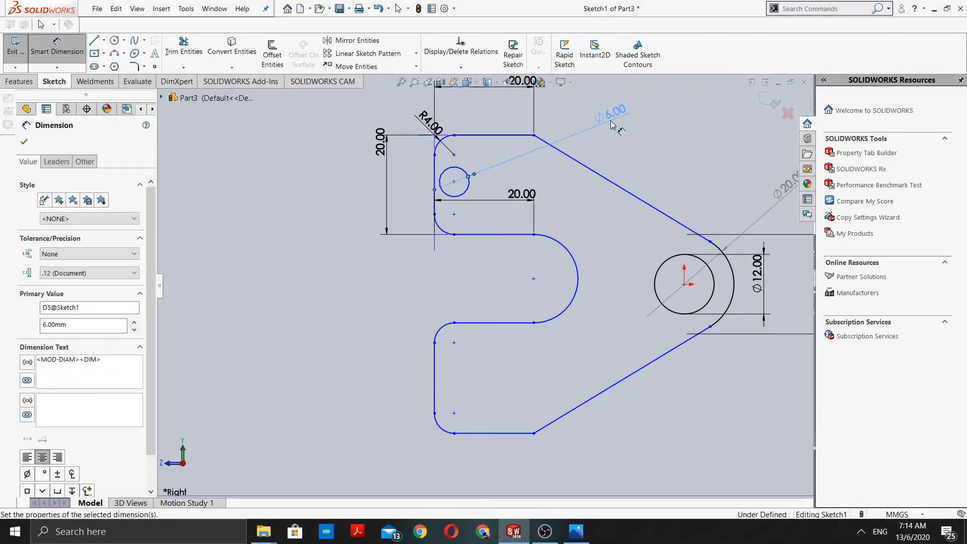
pyautogui.click(24, 143)
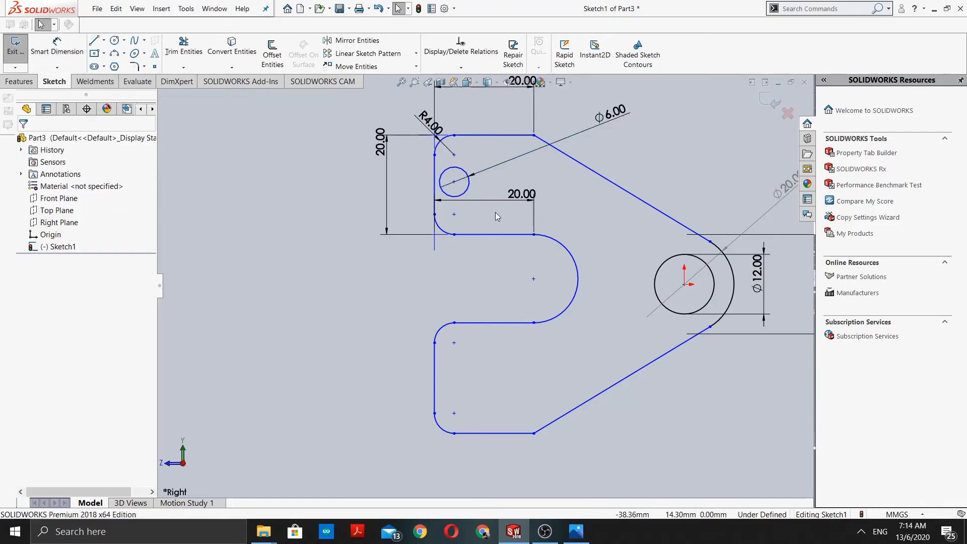
pyautogui.scroll(3, 494, 213)
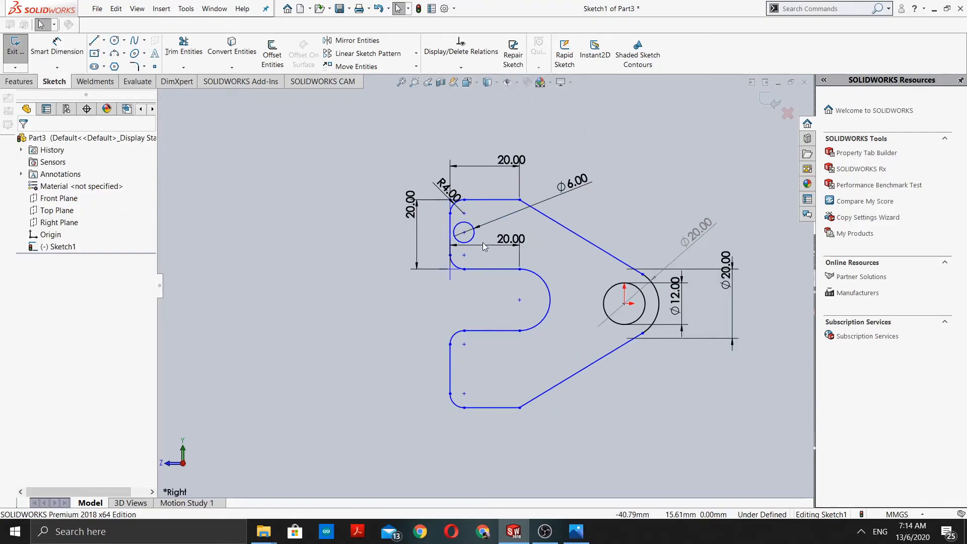
pyautogui.scroll(-2, 485, 246)
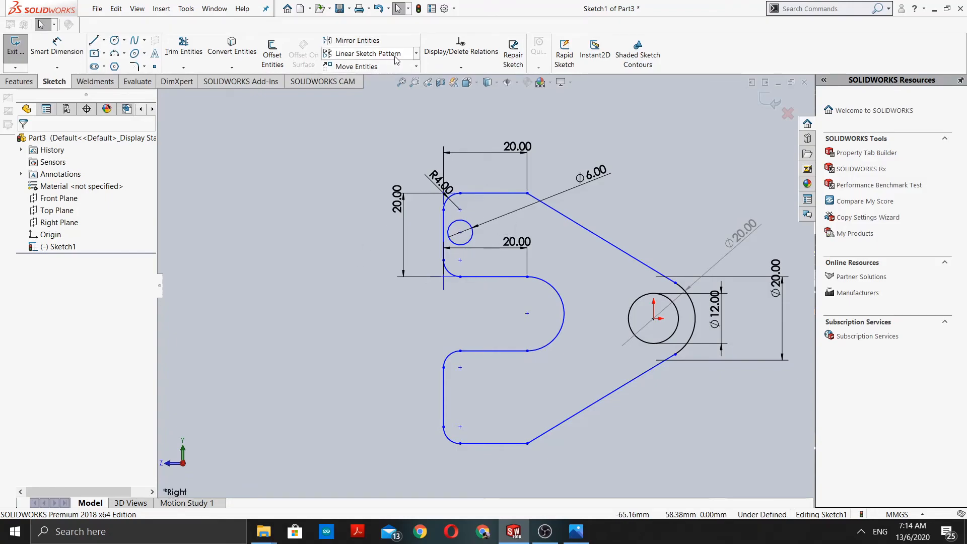
pyautogui.click(415, 53)
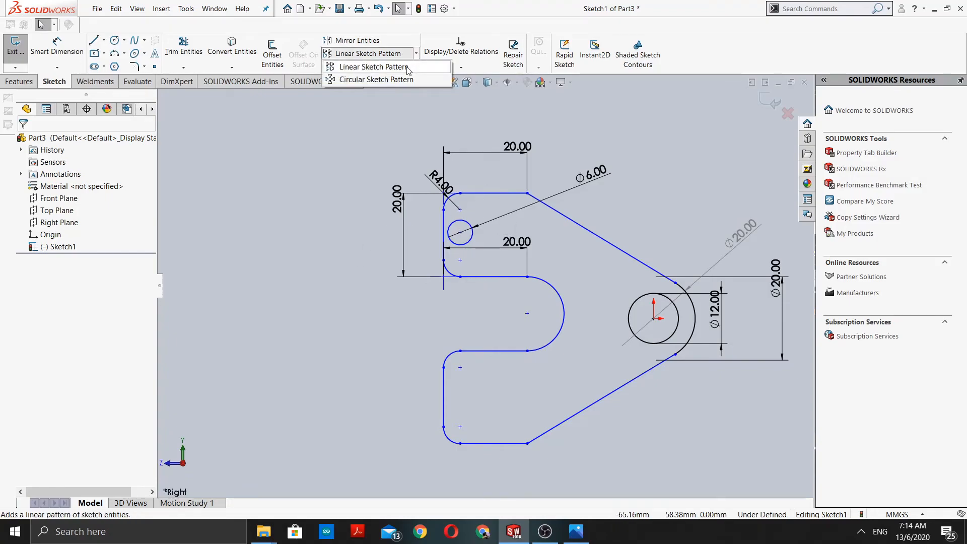
pyautogui.click(406, 67)
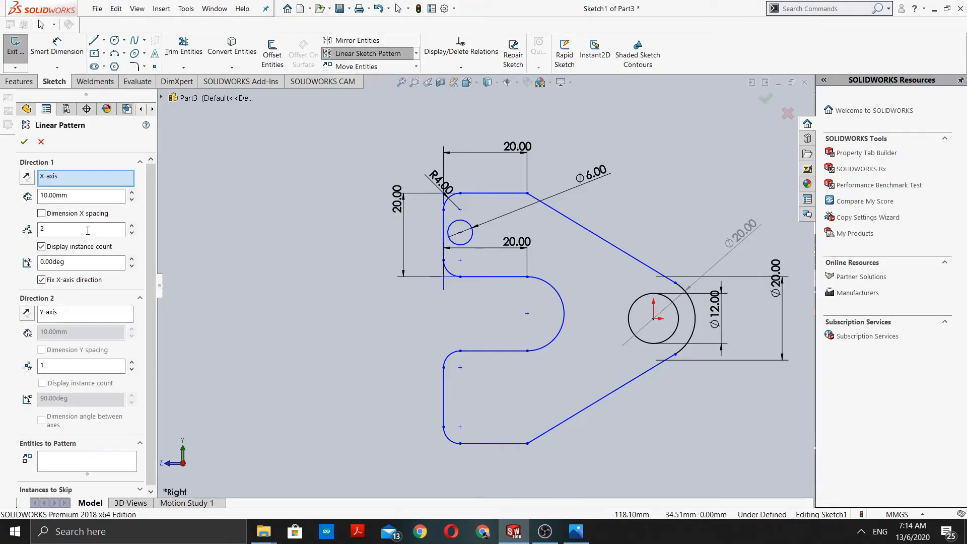
pyautogui.doubleClick(88, 230)
pyautogui.press('BackSpace')
pyautogui.click(508, 537)
pyautogui.click(508, 538)
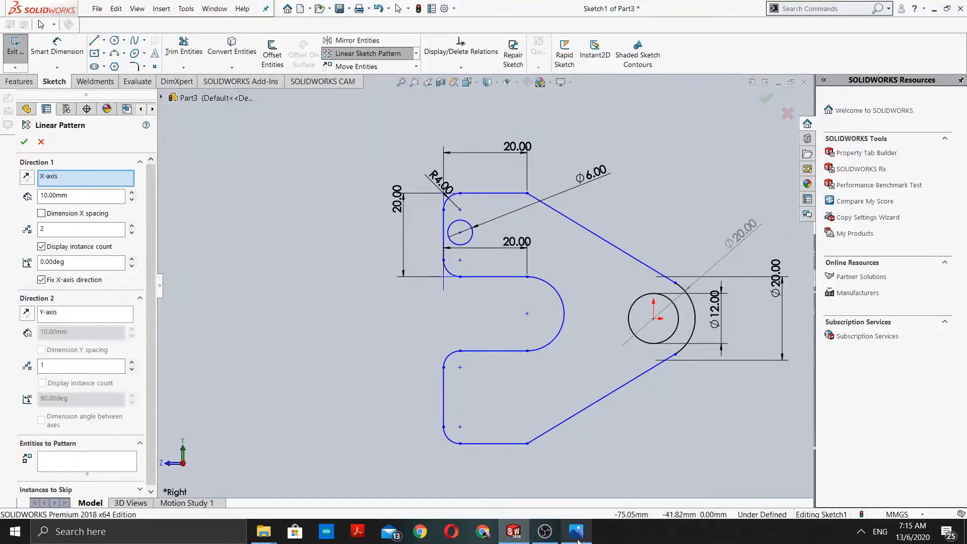
pyautogui.click(576, 537)
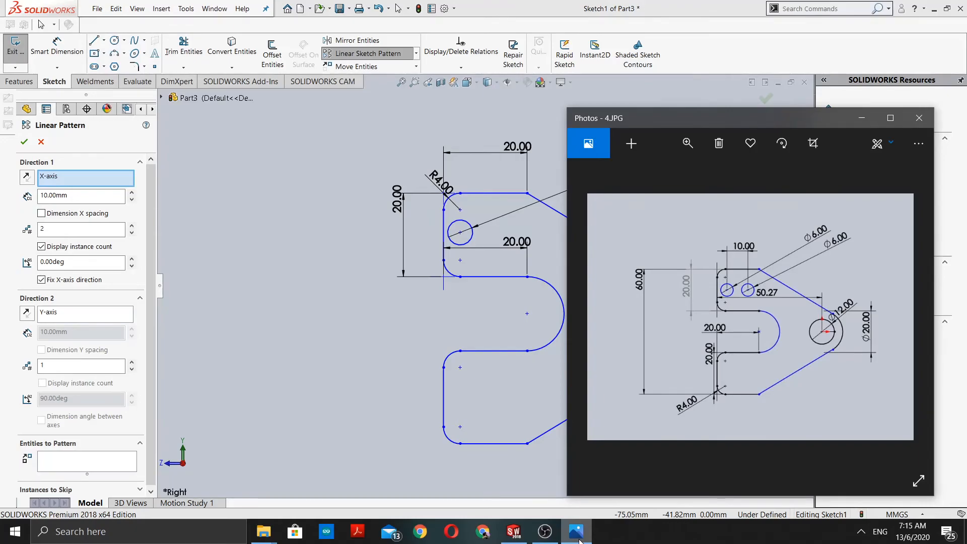
pyautogui.click(576, 537)
pyautogui.click(74, 197)
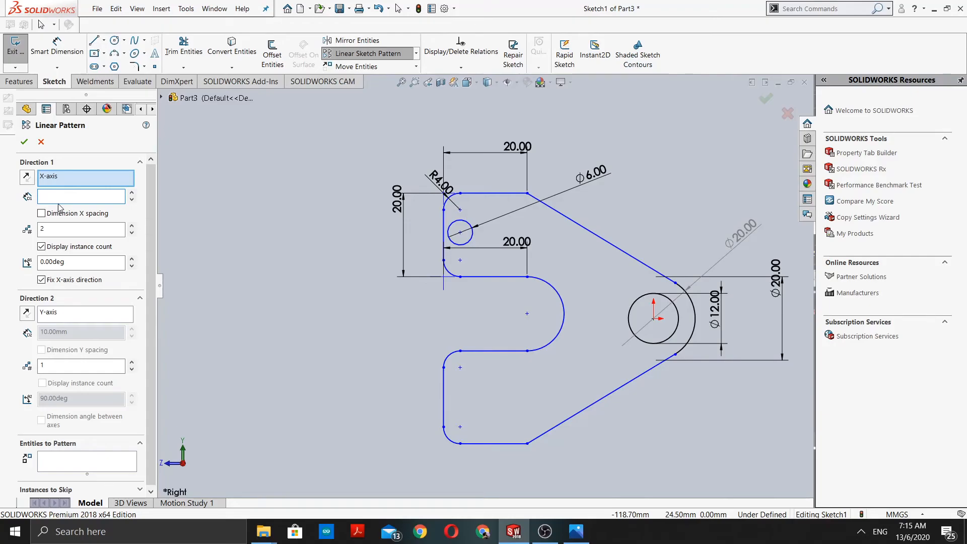
pyautogui.click(26, 180)
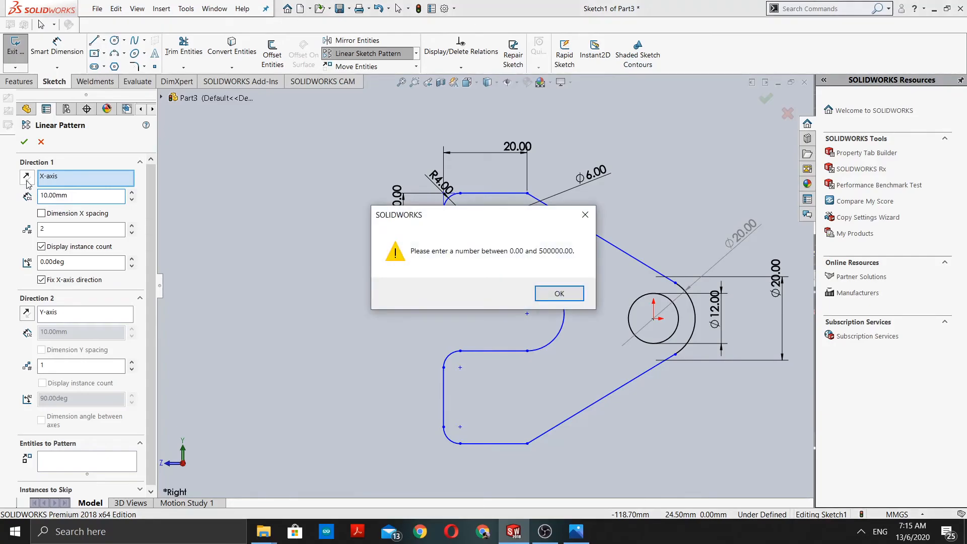
pyautogui.click(585, 215)
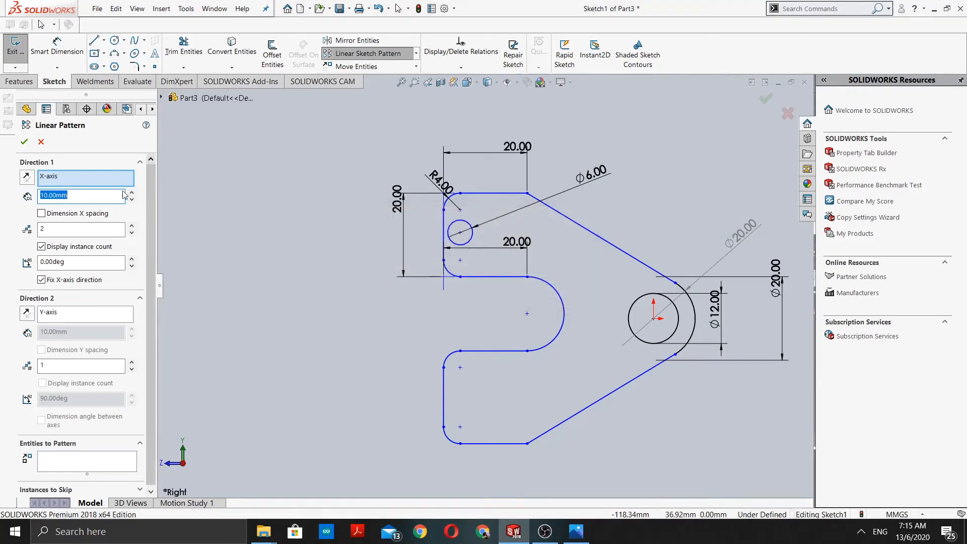
pyautogui.click(23, 142)
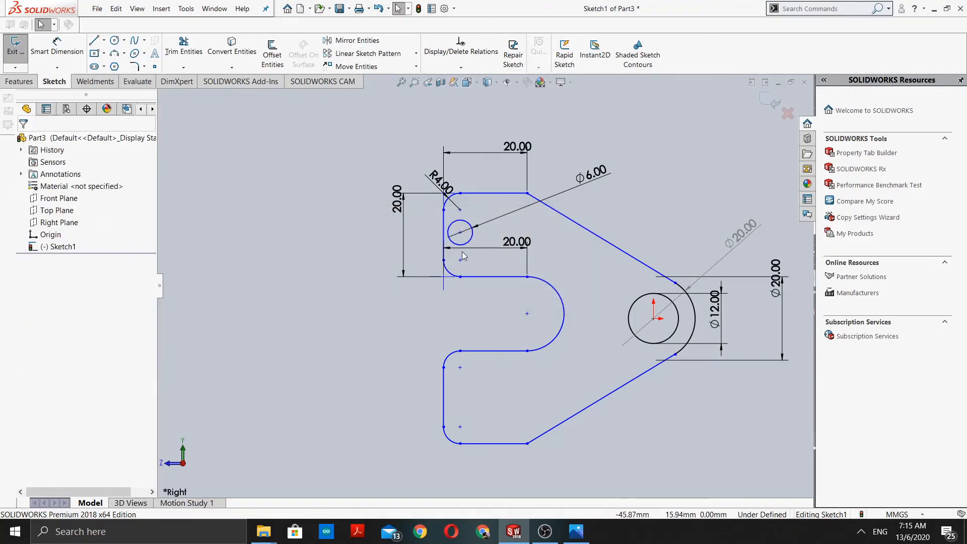
# Create a linear sketch pattern of the 6 mm circle along the X-axis with two instances spaced 10 mm apart.
pyautogui.scroll(5, 479, 247)
pyautogui.scroll(-5, 479, 248)
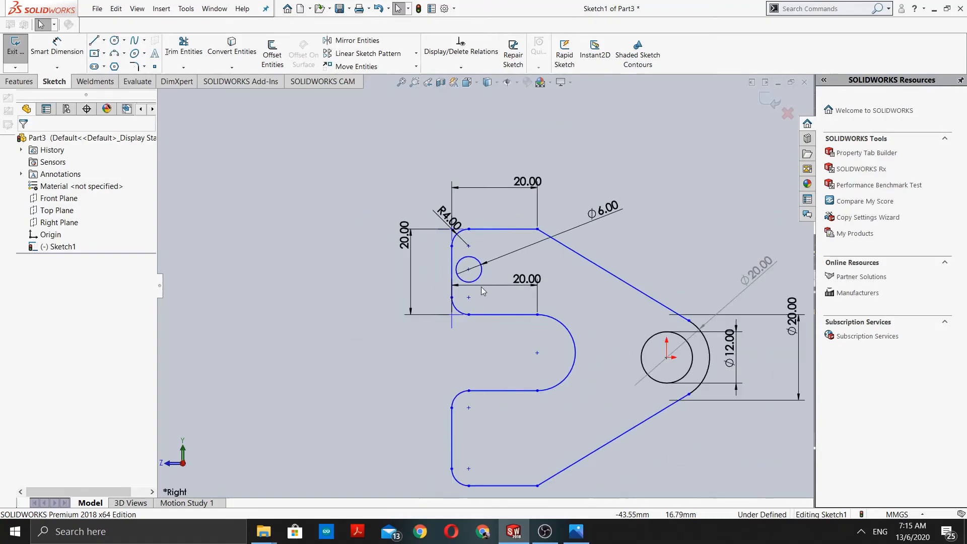
pyautogui.scroll(1, 470, 269)
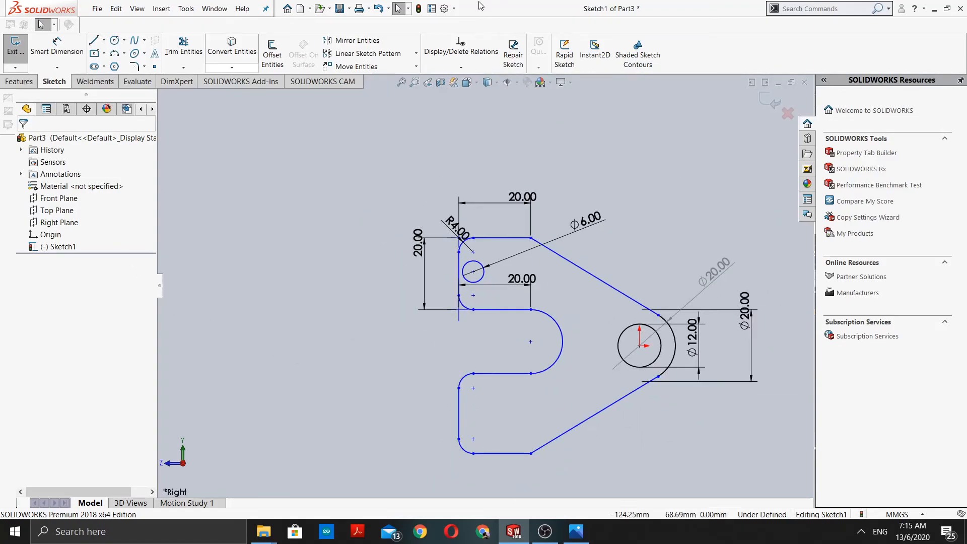
pyautogui.click(417, 54)
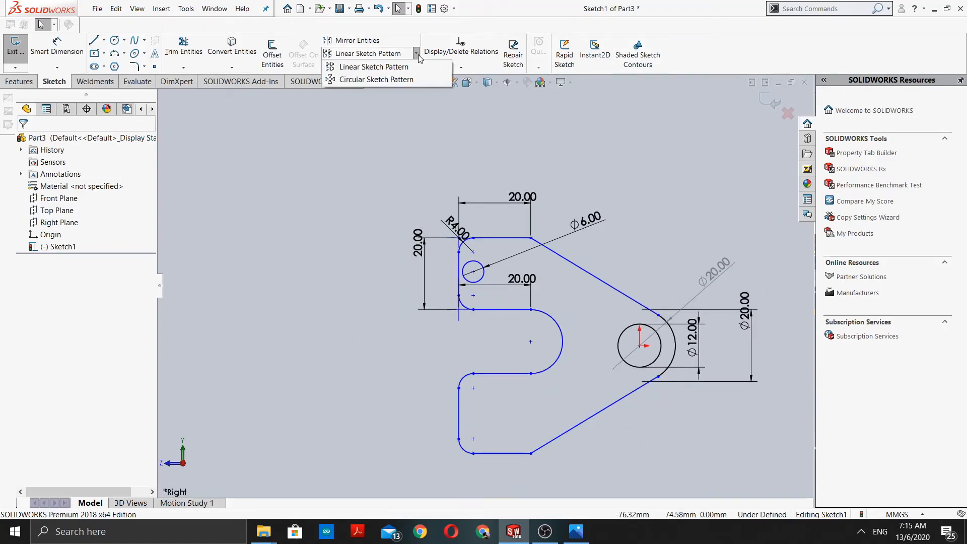
pyautogui.click(375, 61)
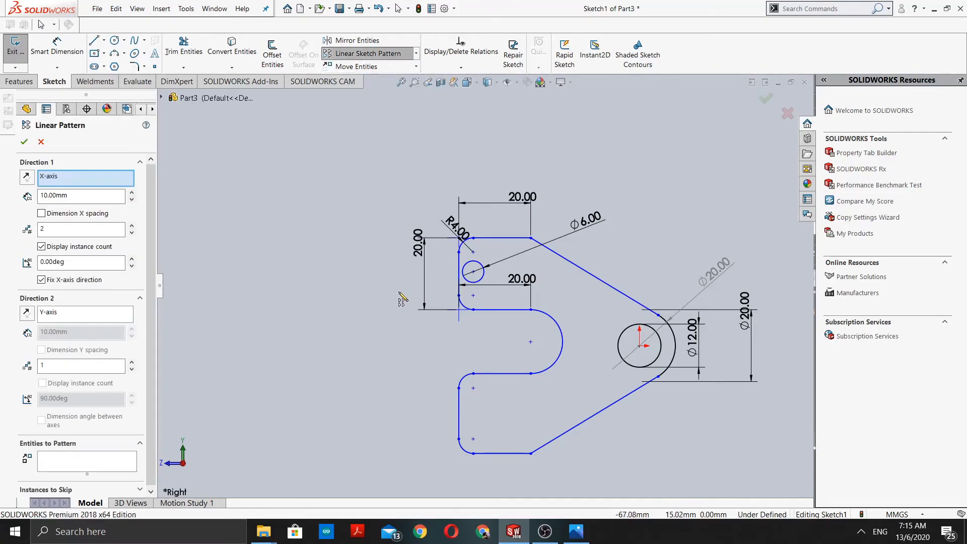
pyautogui.scroll(-2, 485, 289)
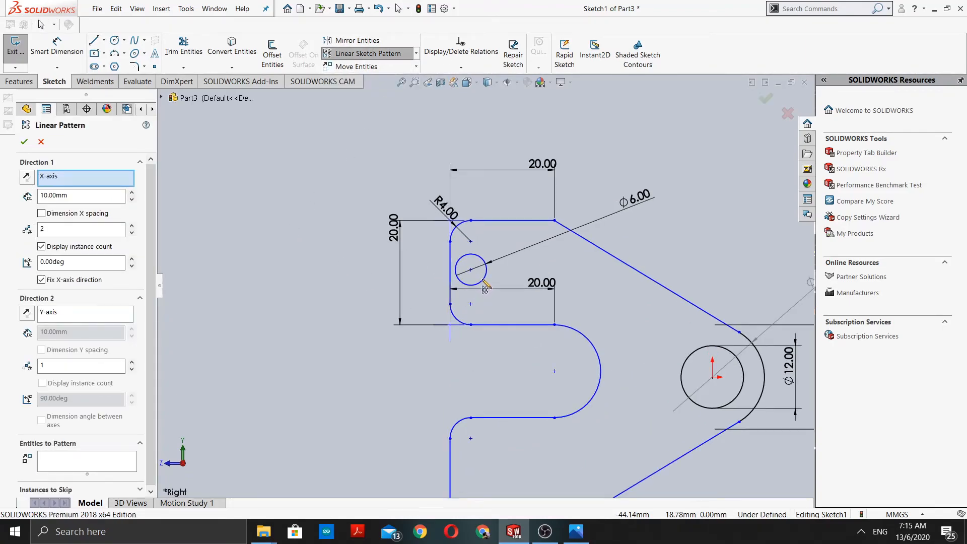
pyautogui.click(483, 282)
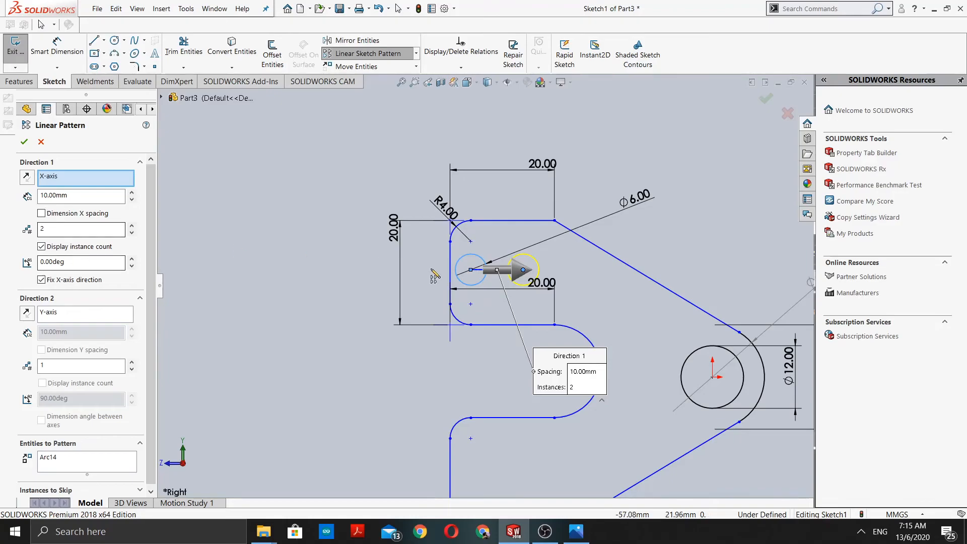
pyautogui.scroll(1, 484, 284)
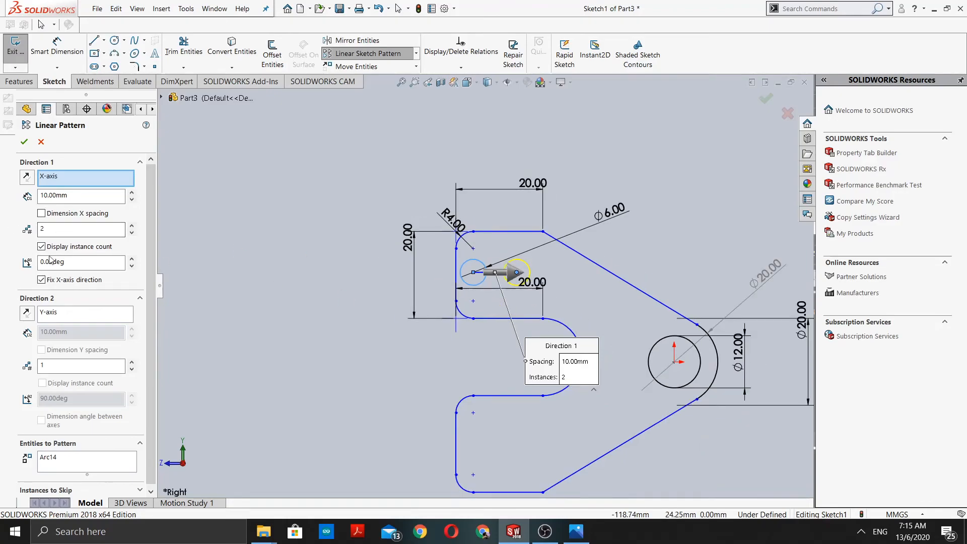
pyautogui.scroll(-1, 541, 305)
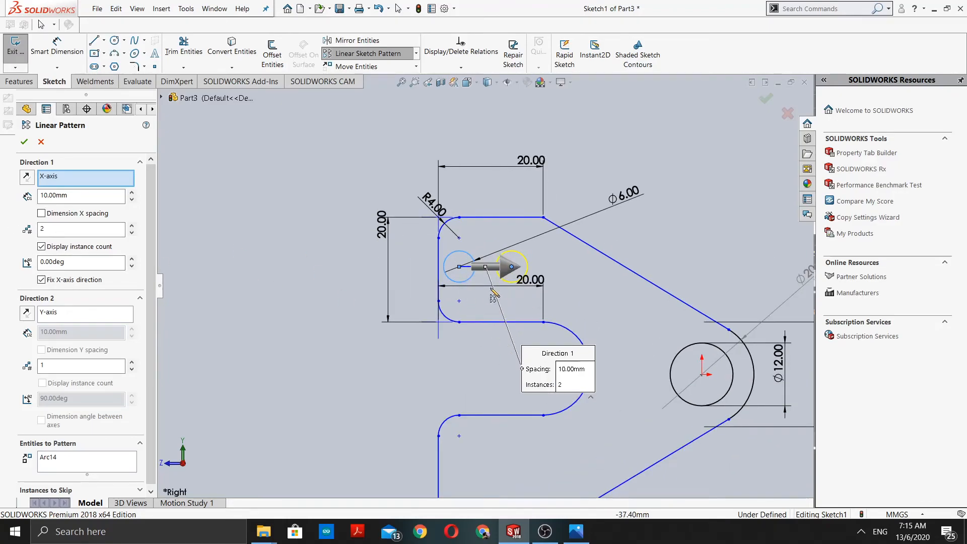
pyautogui.click(26, 142)
# Examine the two patterned circles in the plate's upper arm and the overall sketch.
pyautogui.scroll(-3, 536, 310)
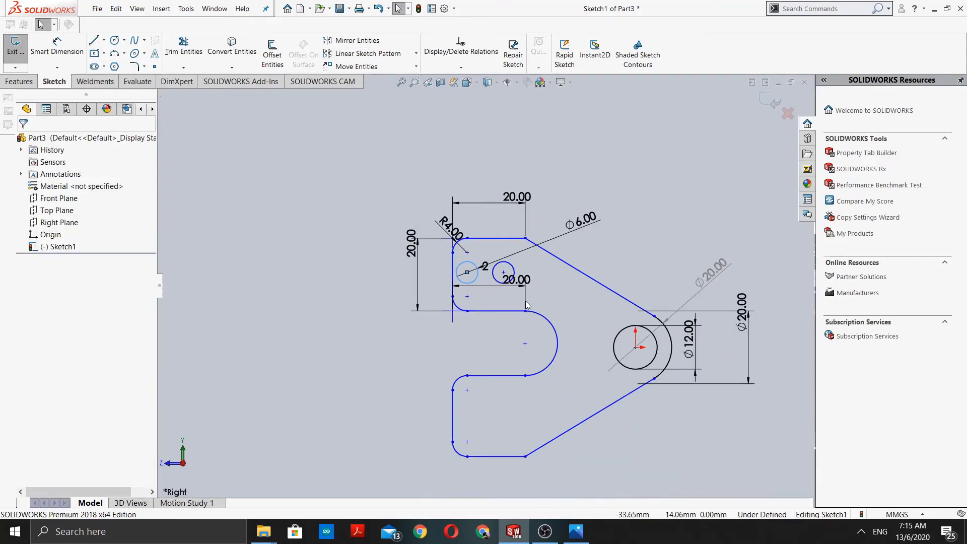
pyautogui.scroll(2, 457, 255)
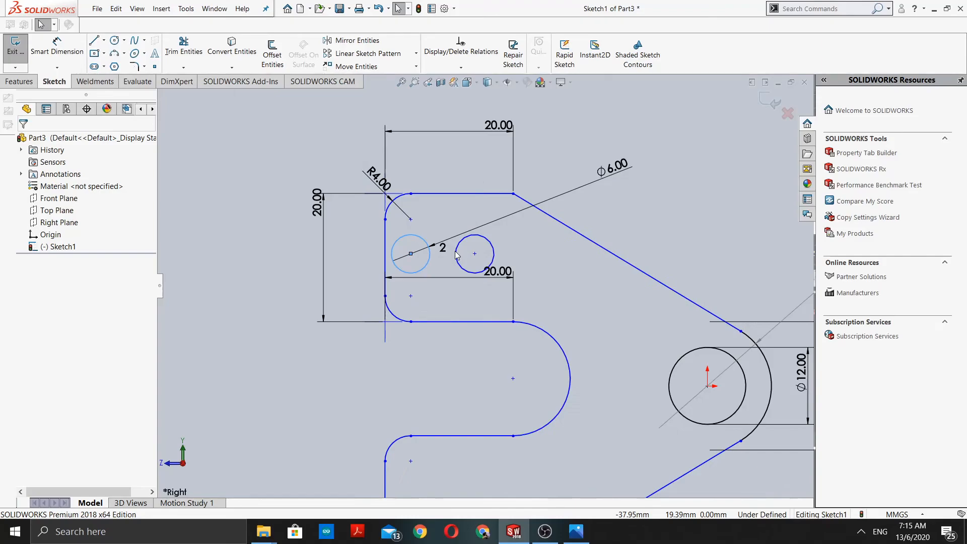
pyautogui.scroll(-4, 463, 271)
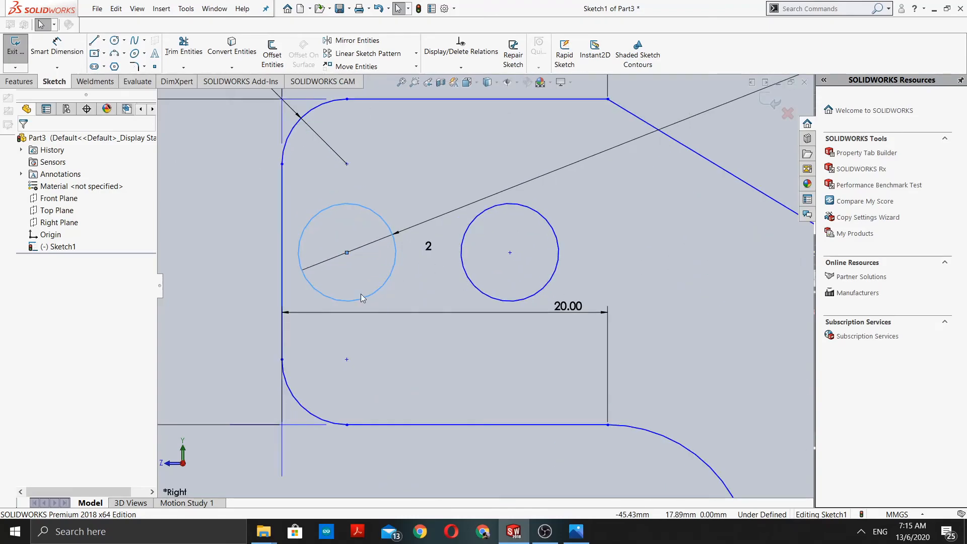
pyautogui.scroll(6, 473, 282)
pyautogui.scroll(-1, 554, 372)
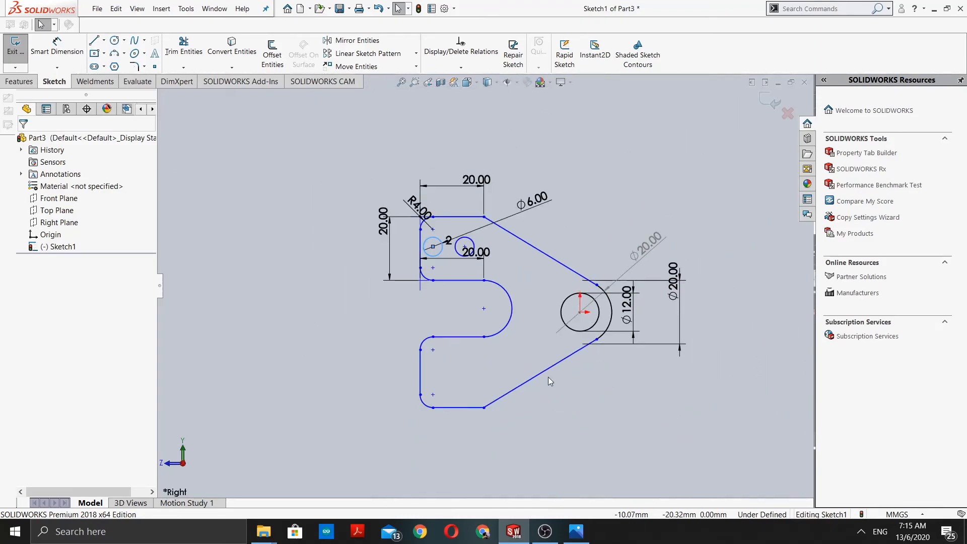
pyautogui.scroll(-1, 533, 380)
pyautogui.scroll(1, 483, 403)
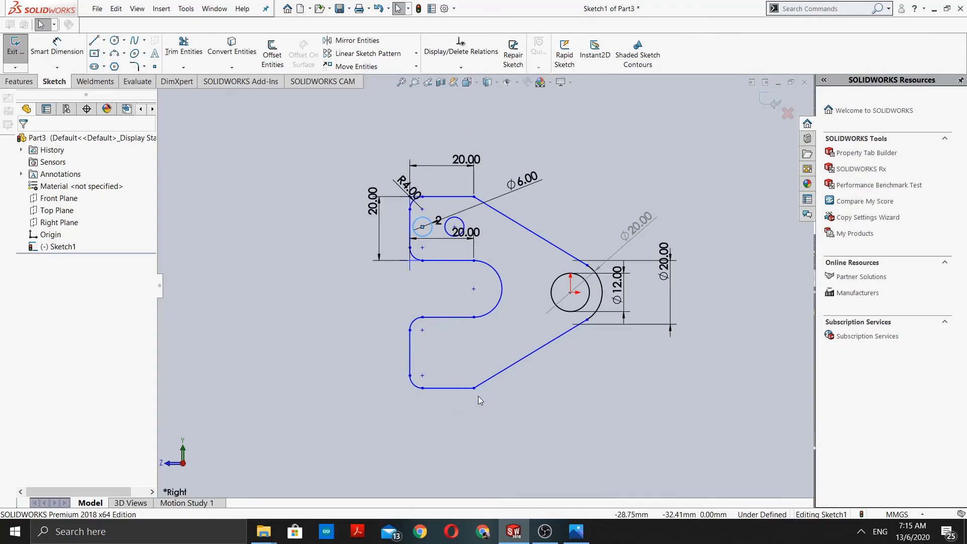
# Chamfer the plate's upper and lower corners, where the horizontal edges meet the slanted edges, with an equal distance of 10 mm.
pyautogui.click(144, 66)
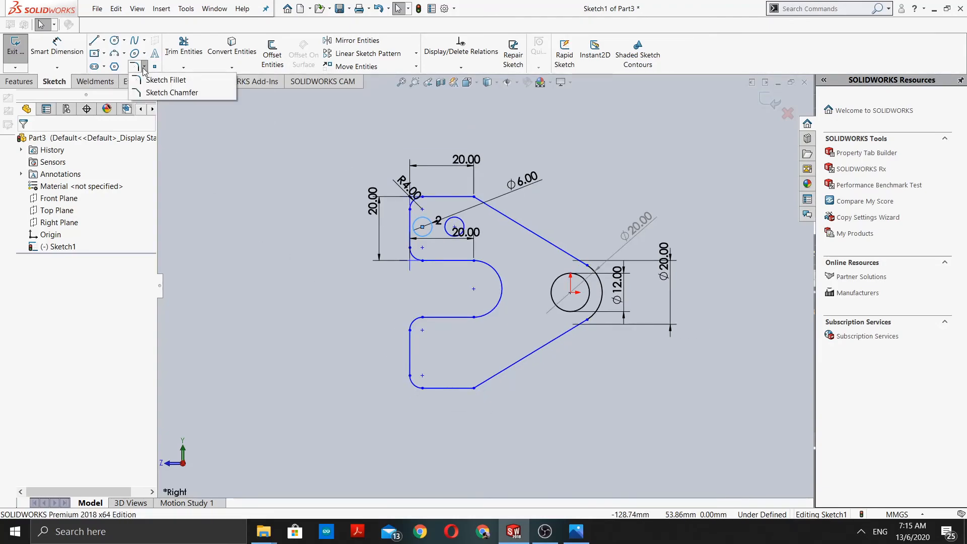
pyautogui.click(149, 93)
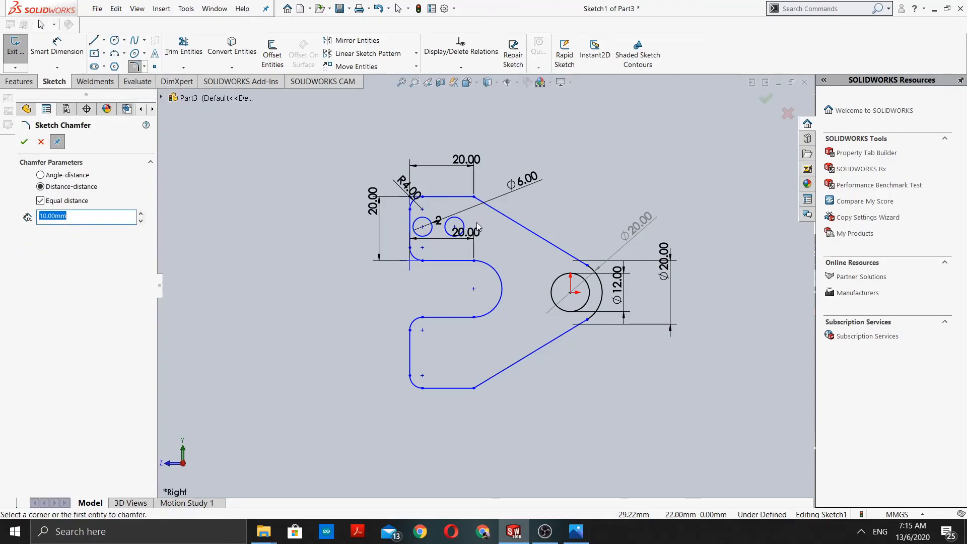
pyautogui.click(462, 197)
pyautogui.click(492, 212)
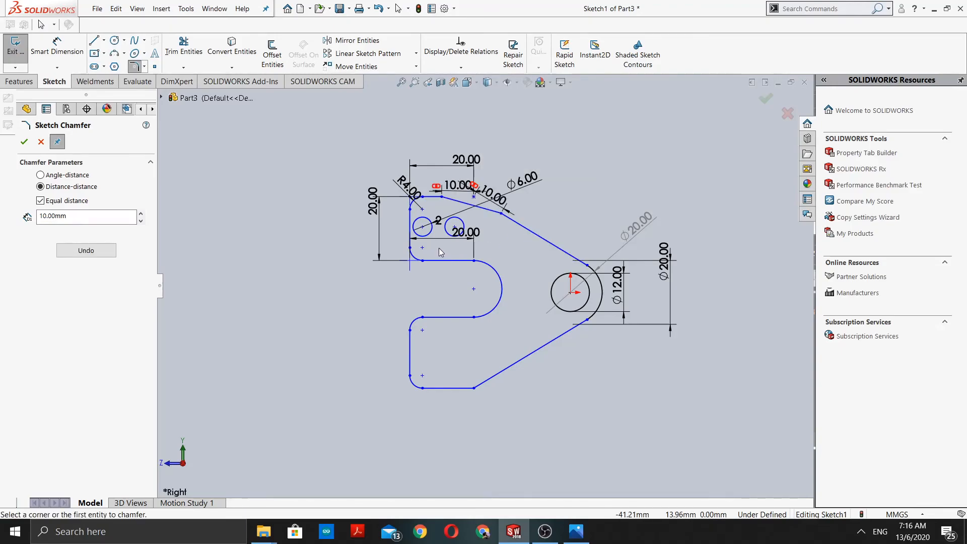
pyautogui.click(458, 387)
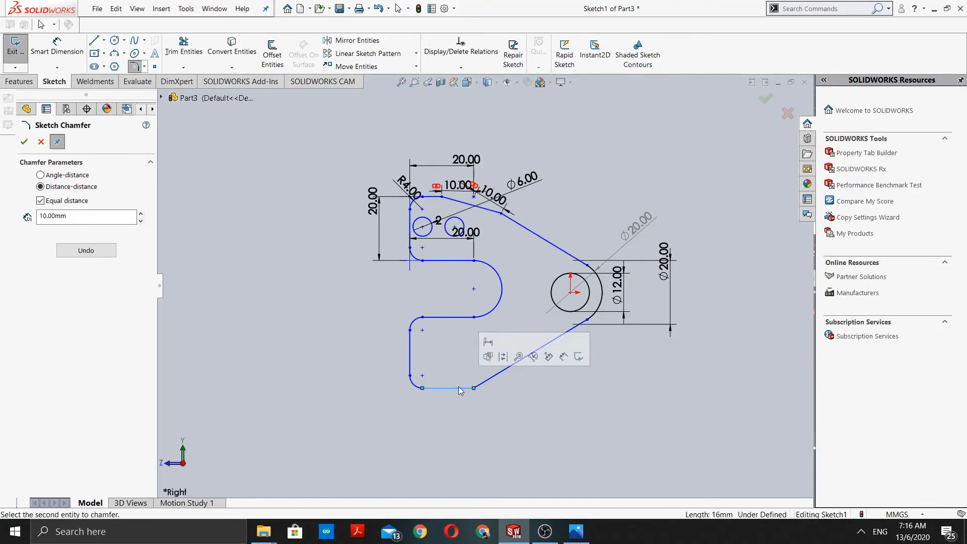
pyautogui.click(491, 378)
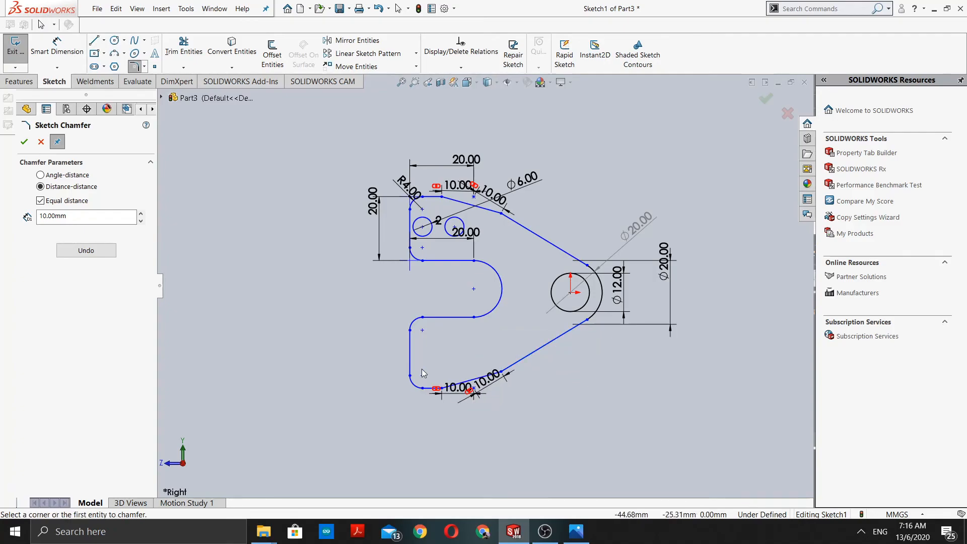
# Examine the two chamfered corners and their distance dimensions, and end the Sketch Chamfer command.
pyautogui.scroll(-5, 497, 379)
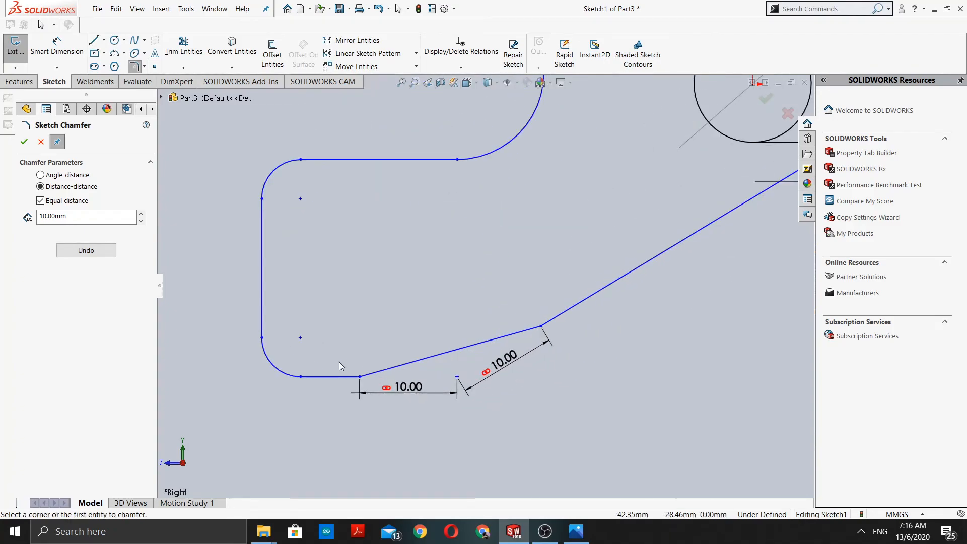
pyautogui.scroll(5, 347, 324)
pyautogui.scroll(1, 348, 325)
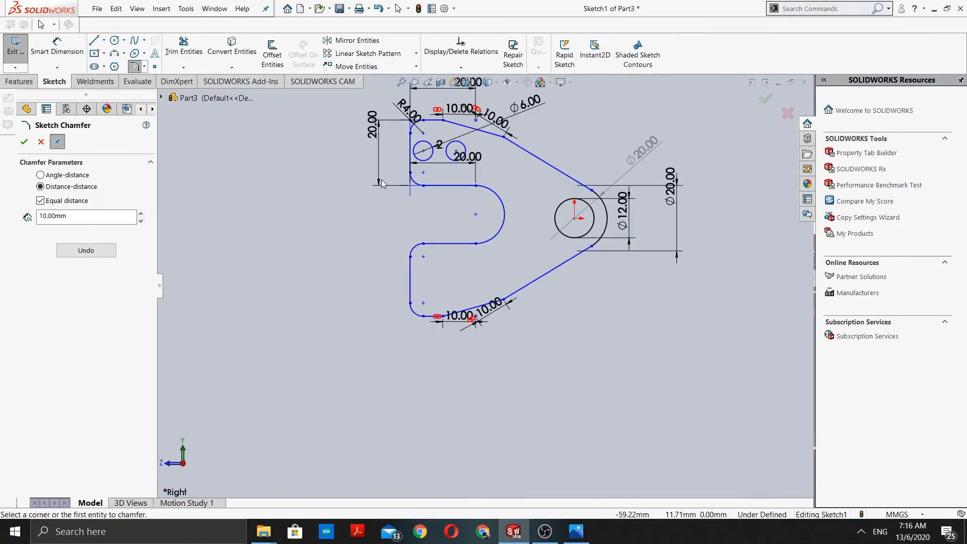
pyautogui.scroll(-2, 430, 247)
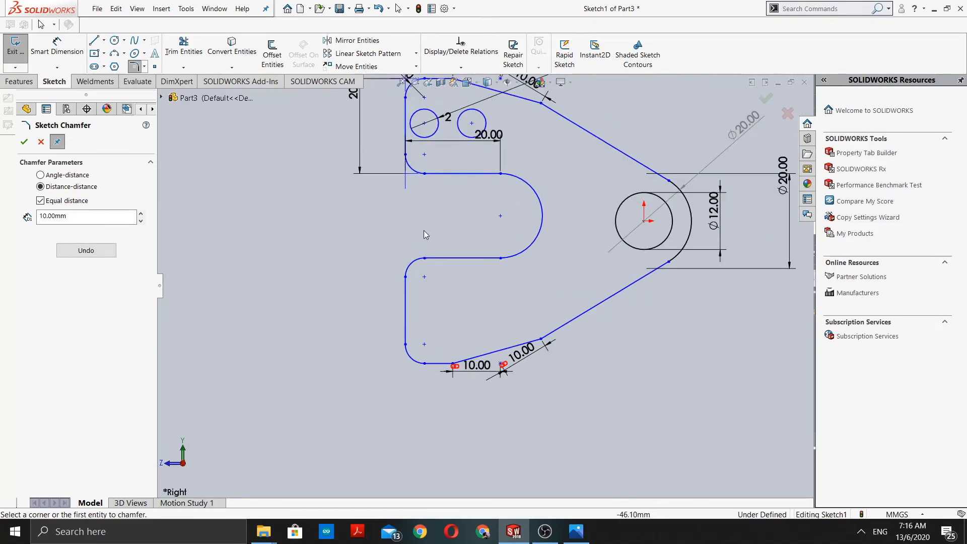
pyautogui.scroll(2, 451, 285)
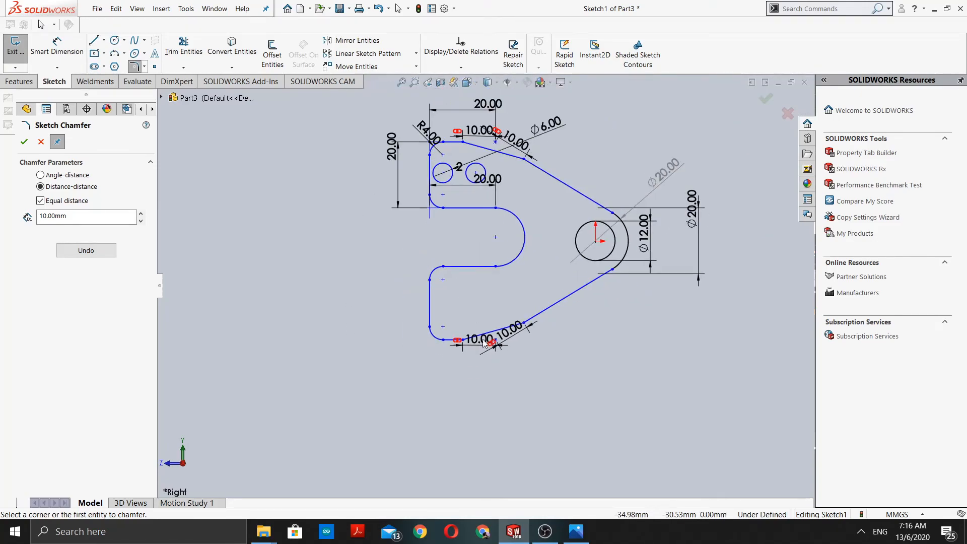
pyautogui.scroll(1, 511, 243)
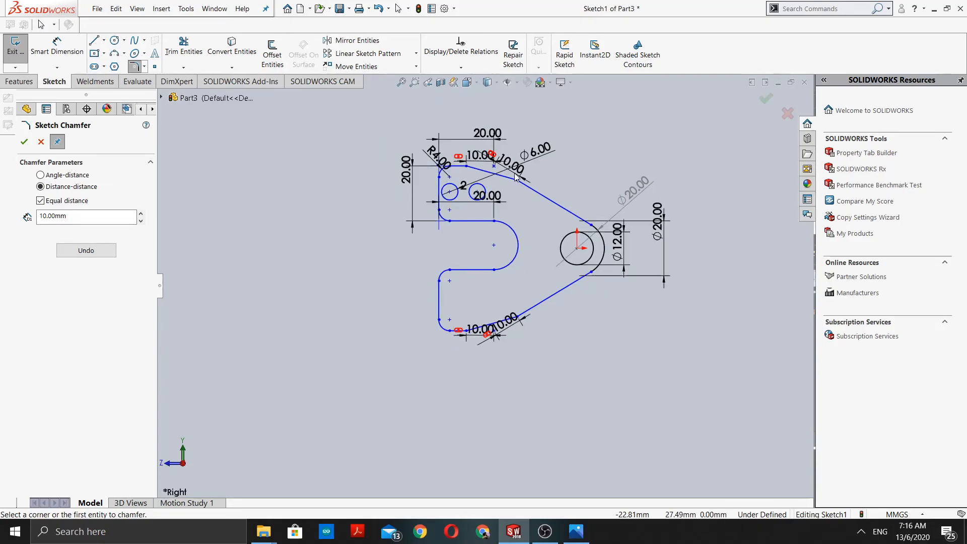
pyautogui.keyDown('ctrl'); pyautogui.moveTo(503, 178); pyautogui.dragTo(512, 210, button='middle'); pyautogui.keyUp('ctrl')
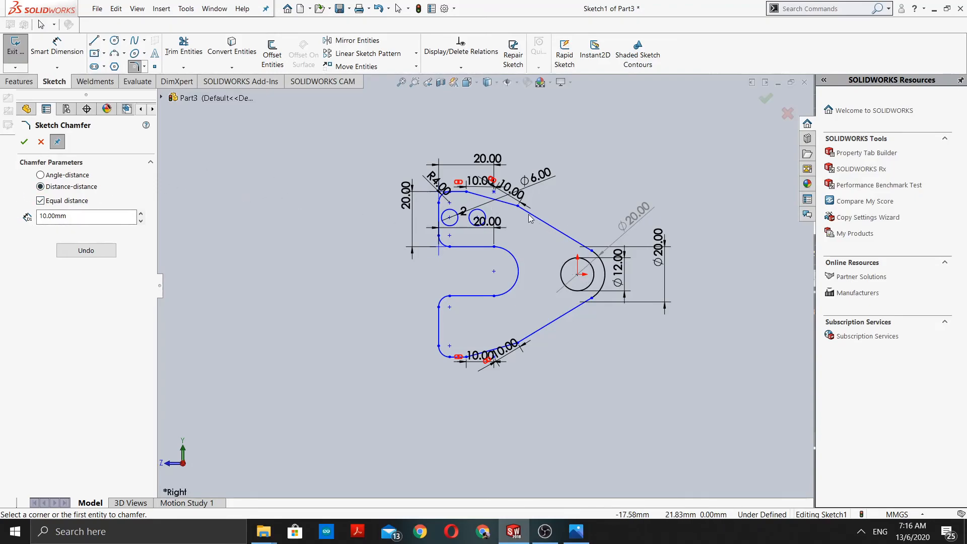
pyautogui.scroll(-2, 513, 224)
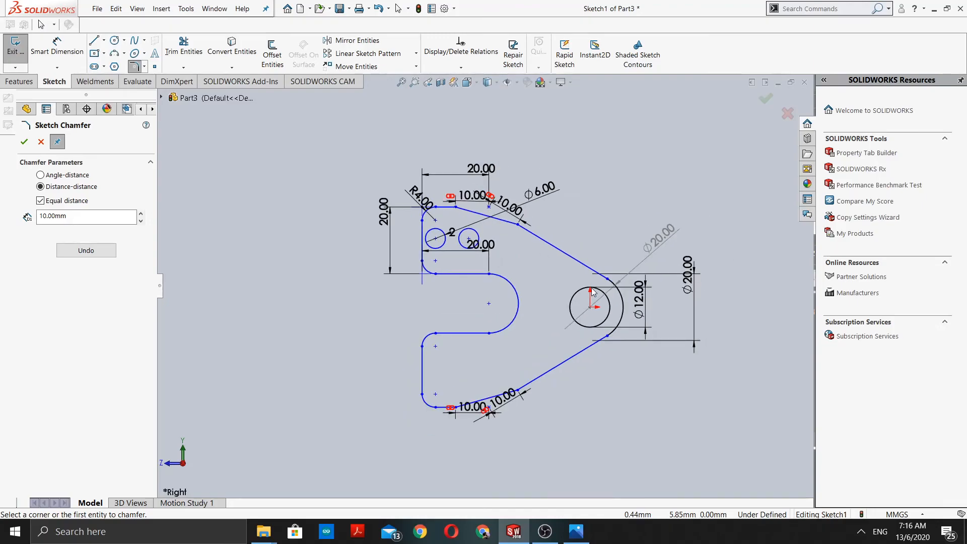
pyautogui.click(24, 142)
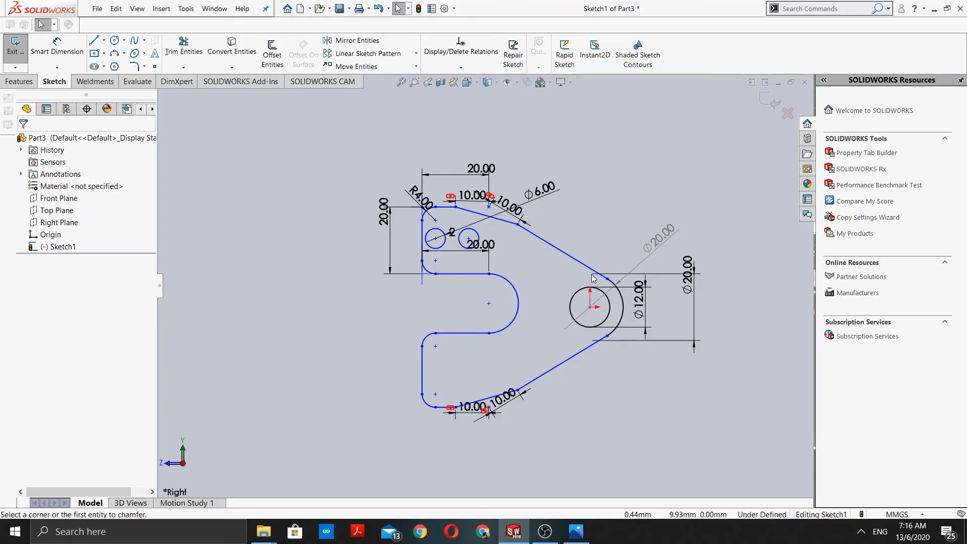
# Reposition the dimensions around the upper arm clear of the geometry: both 20 mm lengths, the upper chamfer distances, the 6 mm diameter and the R4 radius.
pyautogui.scroll(-2, 593, 277)
pyautogui.scroll(3, 557, 267)
pyautogui.scroll(-1, 557, 268)
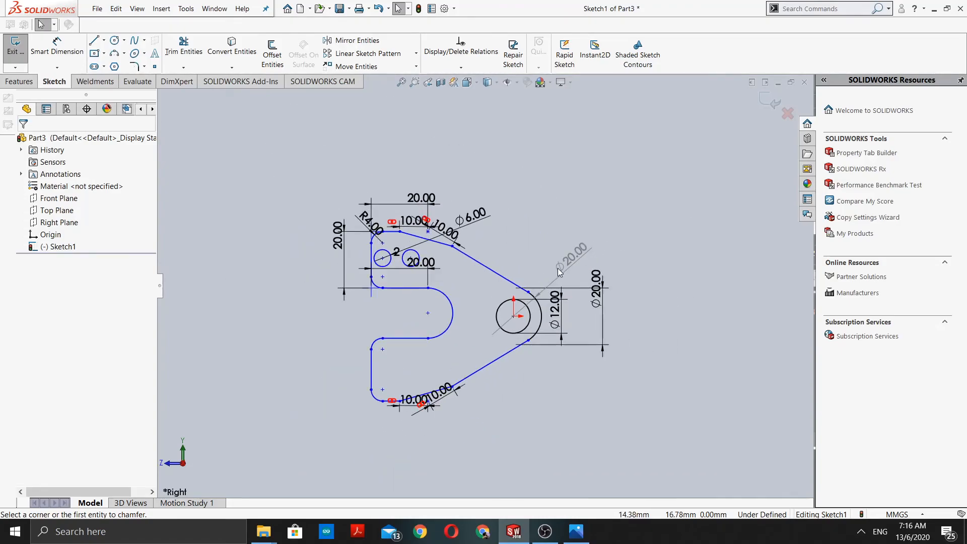
pyautogui.scroll(-3, 372, 231)
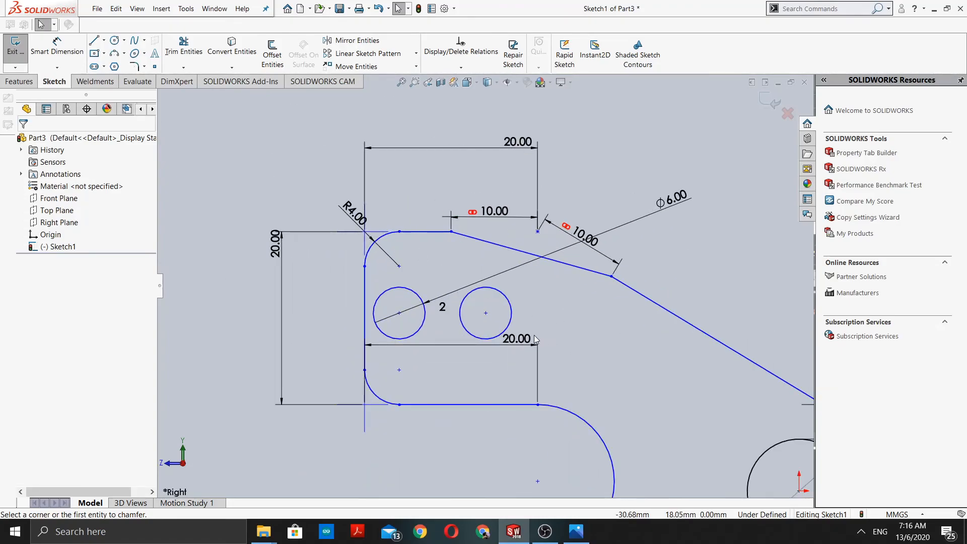
pyautogui.moveTo(525, 345); pyautogui.dragTo(525, 444)
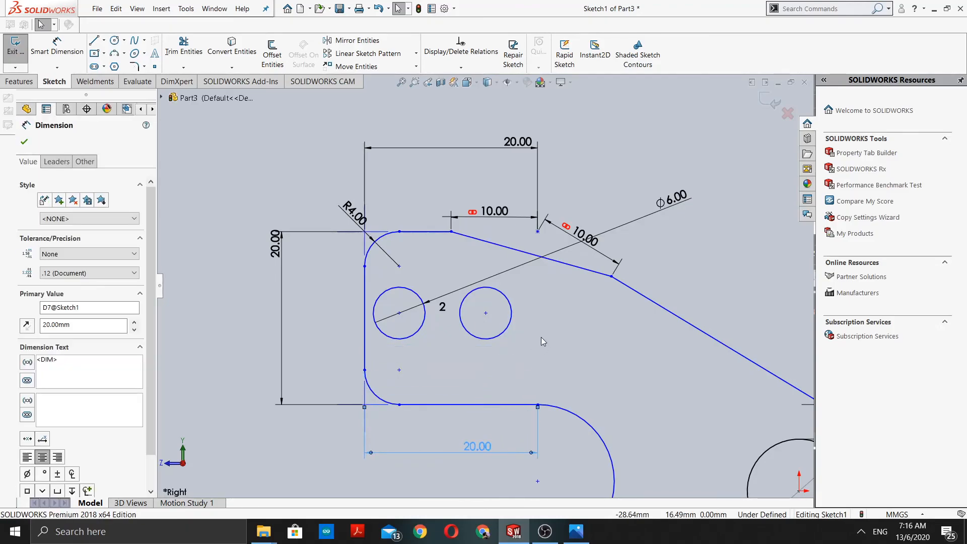
pyautogui.scroll(2, 545, 331)
pyautogui.moveTo(544, 254); pyautogui.dragTo(619, 176)
pyautogui.moveTo(487, 240); pyautogui.dragTo(519, 138)
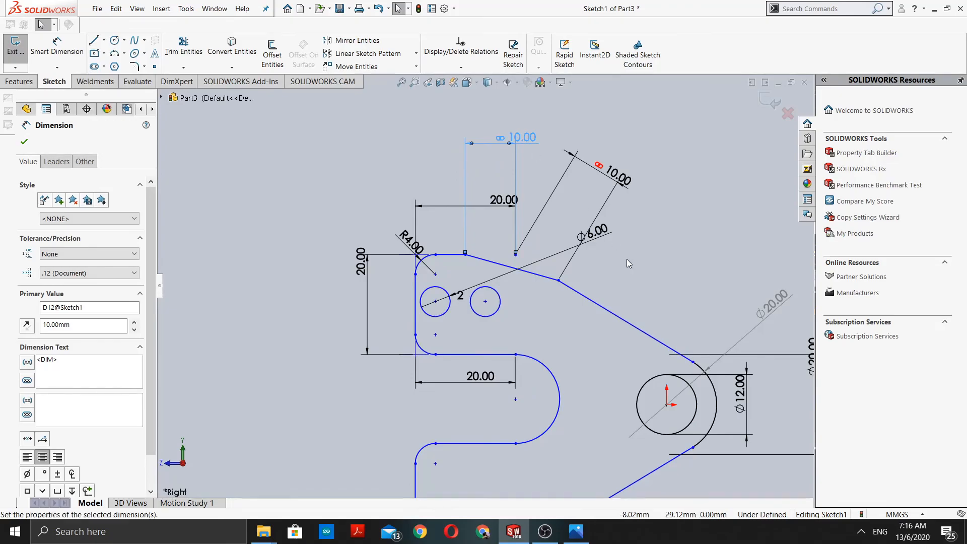
pyautogui.moveTo(606, 233); pyautogui.dragTo(672, 214)
pyautogui.moveTo(502, 200); pyautogui.dragTo(502, 179)
pyautogui.moveTo(415, 237); pyautogui.dragTo(326, 174)
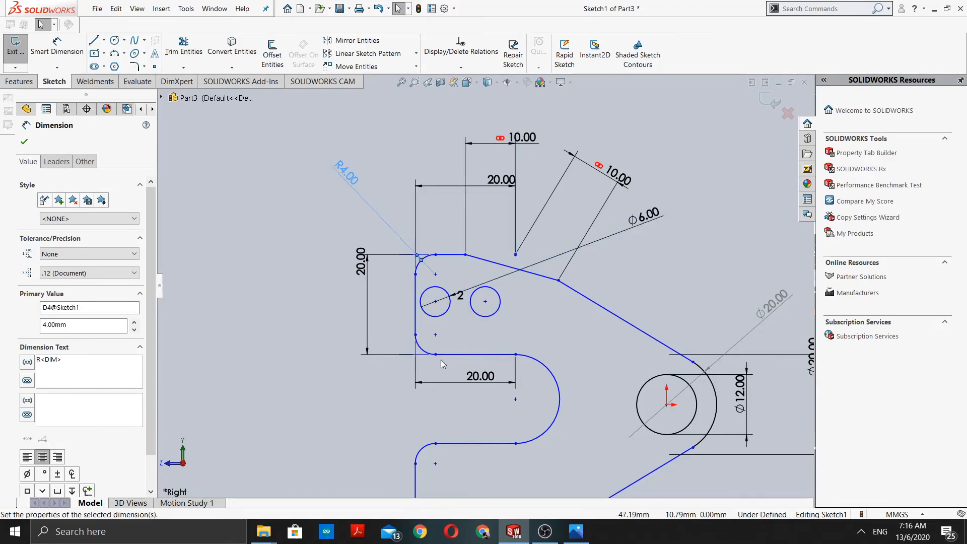
# Move the vertical 20 mm and 12 mm diameter dimensions of the rounded end farther away from the plate.
pyautogui.scroll(3, 500, 392)
pyautogui.scroll(2, 581, 448)
pyautogui.scroll(-4, 581, 449)
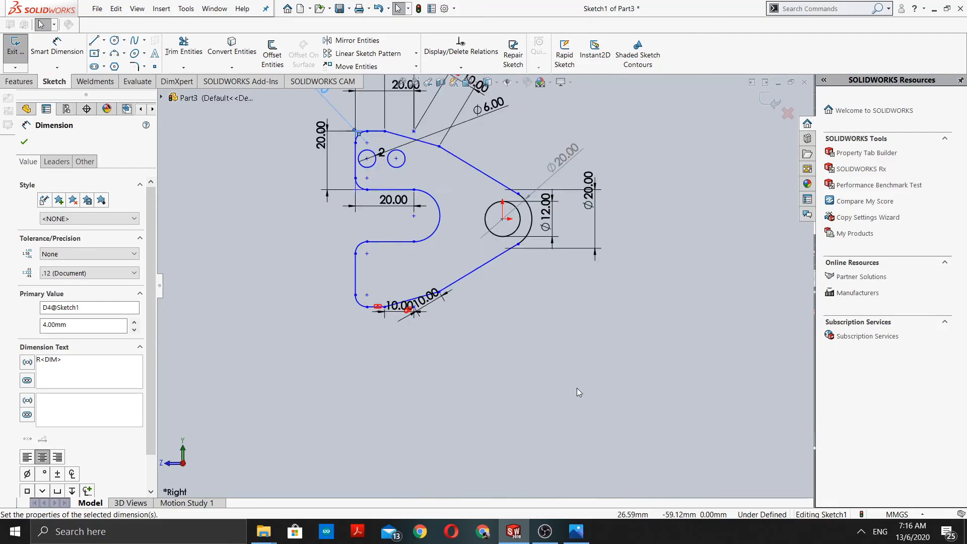
pyautogui.scroll(2, 572, 227)
pyautogui.moveTo(555, 196); pyautogui.dragTo(653, 197)
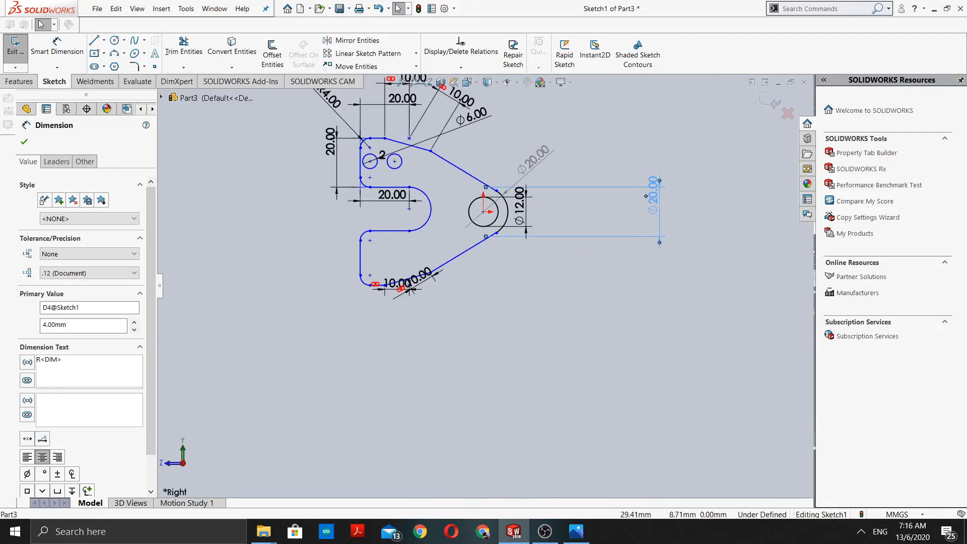
pyautogui.moveTo(531, 212); pyautogui.dragTo(594, 212)
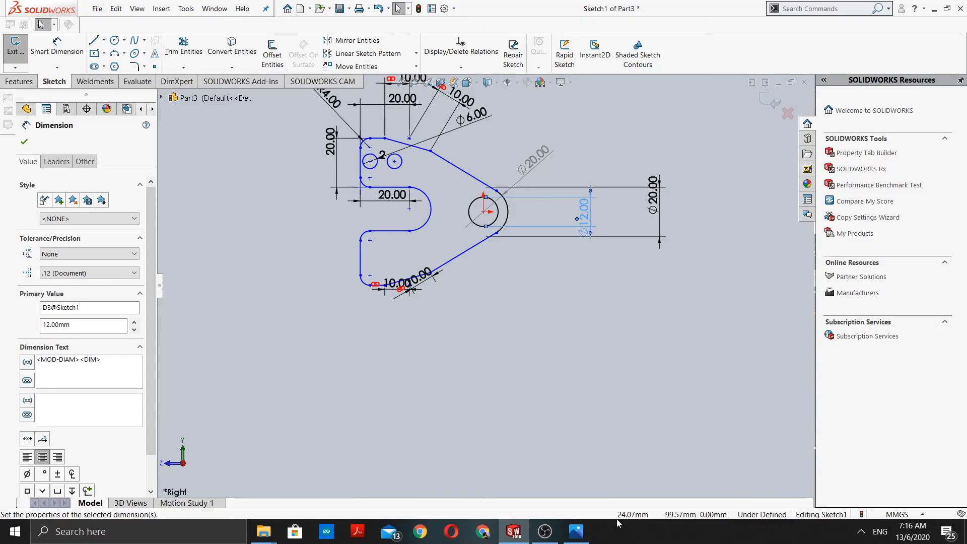
# Compare the sketch of the slotted plate with the reference drawing 4.JPG.
pyautogui.click(576, 531)
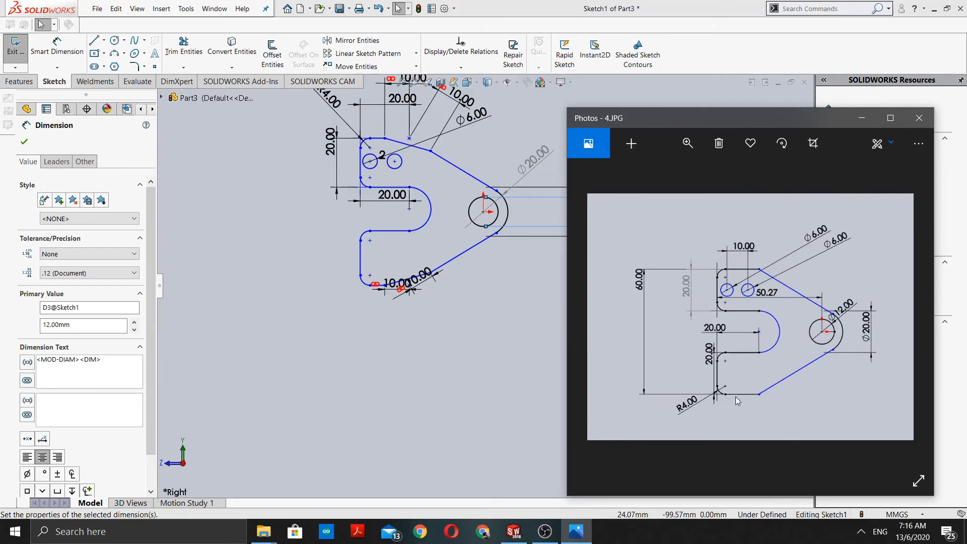
pyautogui.click(862, 120)
pyautogui.scroll(2, 450, 181)
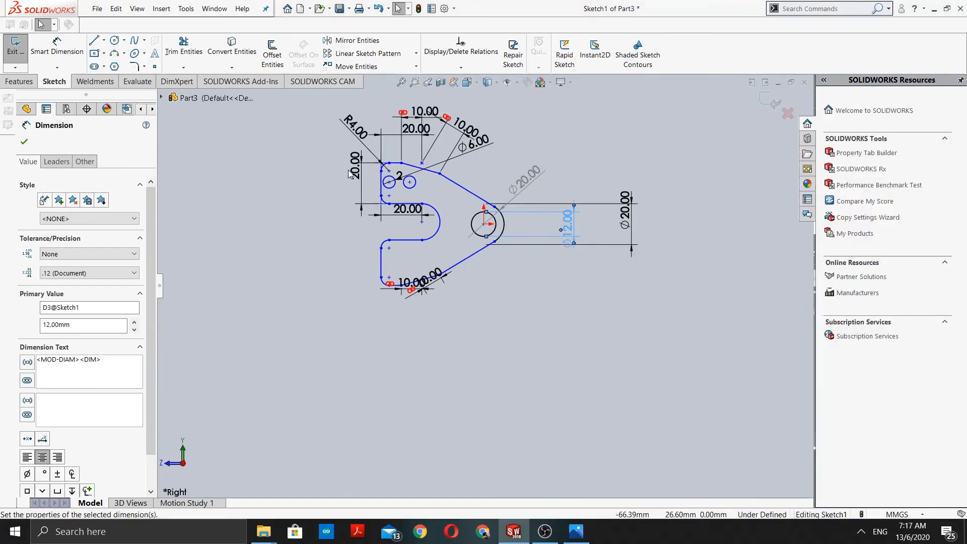
pyautogui.scroll(-4, 495, 307)
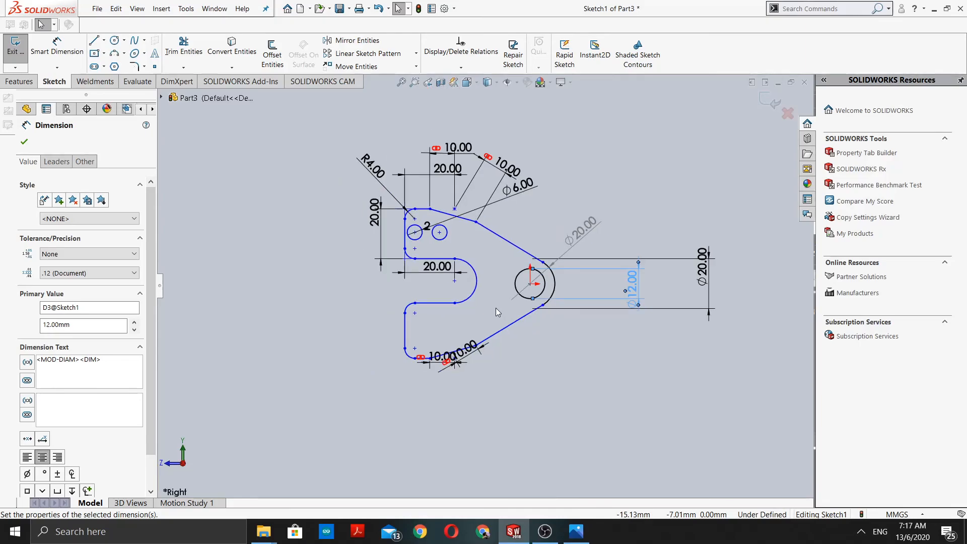
pyautogui.scroll(-1, 494, 308)
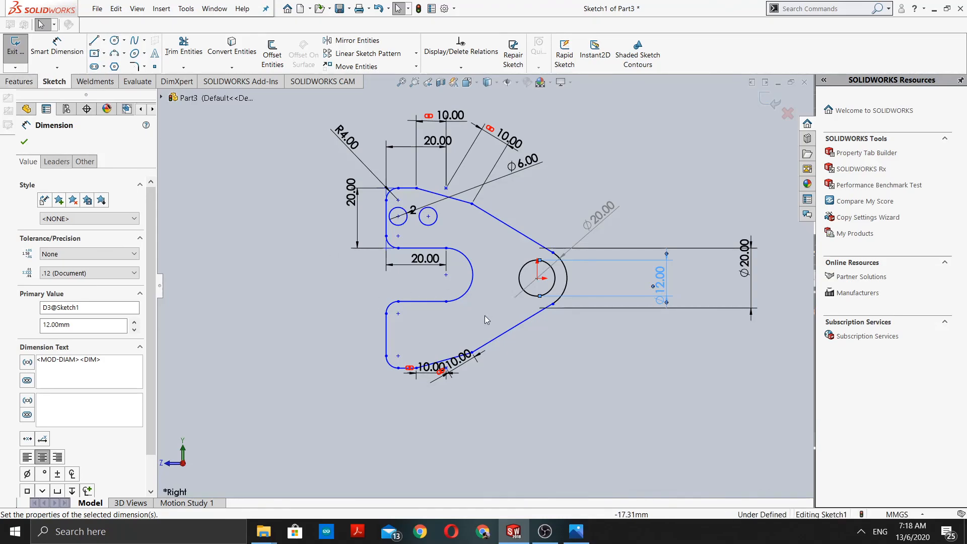
# Extrude the slotted plate sketch as a blind boss 10 mm deep from the sketch plane.
pyautogui.click(23, 82)
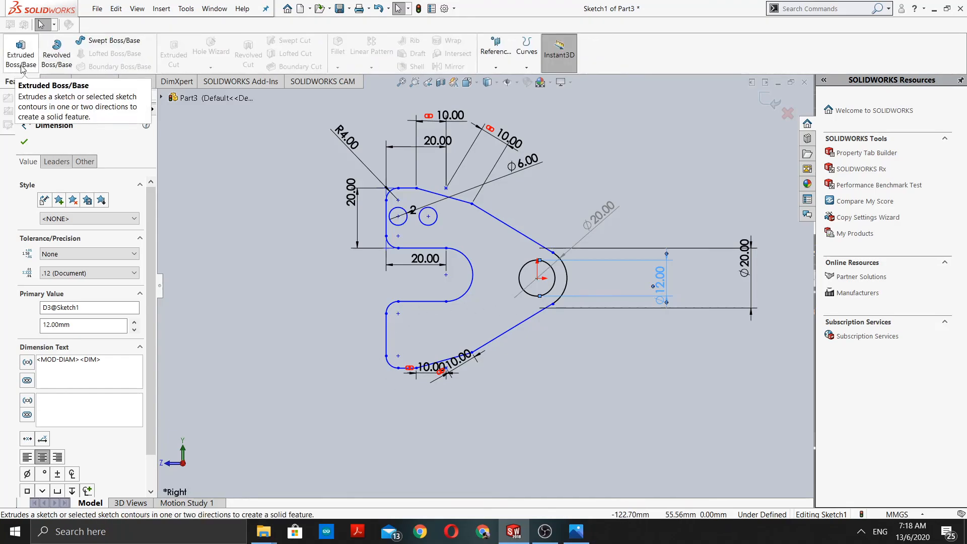
pyautogui.click(21, 64)
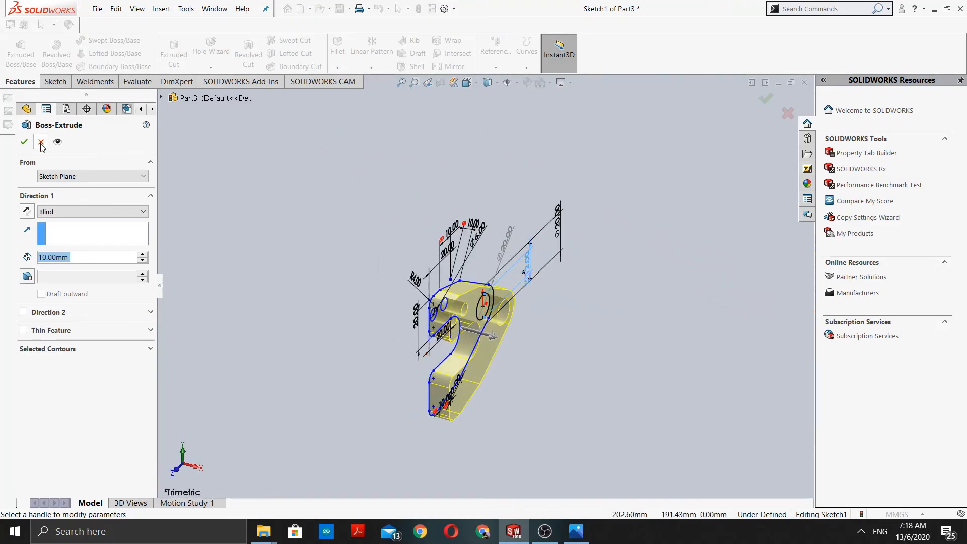
pyautogui.click(24, 142)
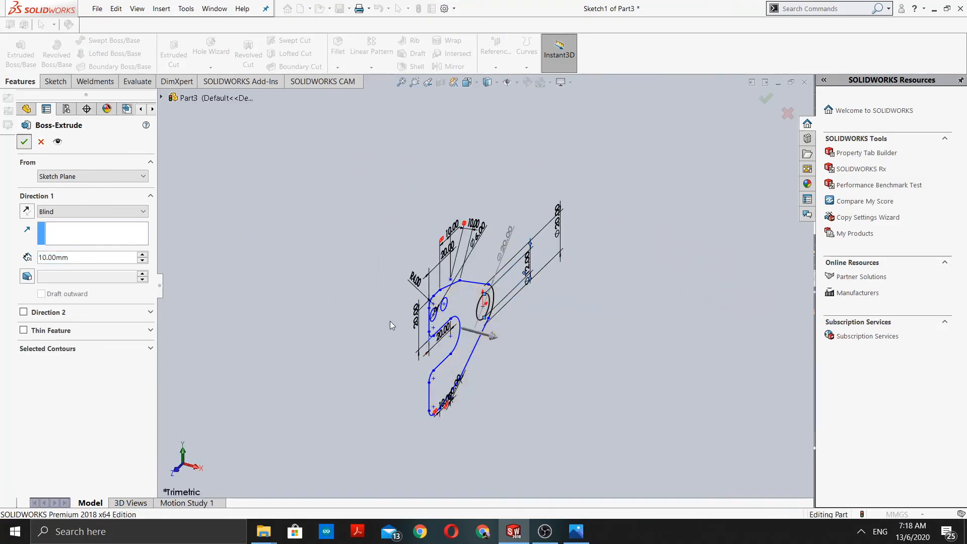
# Examine the extruded plate and the sketch contained in its extrude feature, with the sketch dimensions displayed on the solid.
pyautogui.moveTo(540, 369); pyautogui.dragTo(533, 265, button='middle')
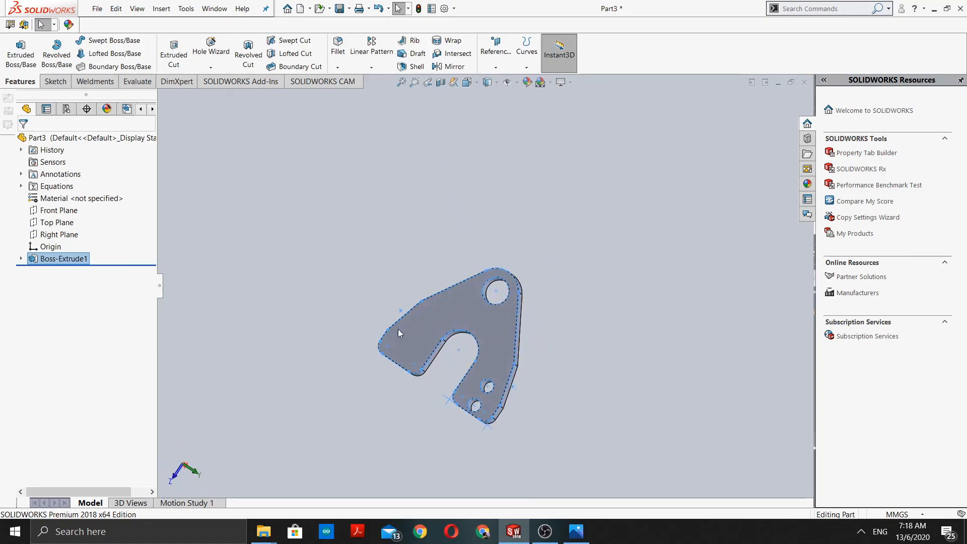
pyautogui.click(59, 259)
pyautogui.click(60, 259)
pyautogui.click(220, 249)
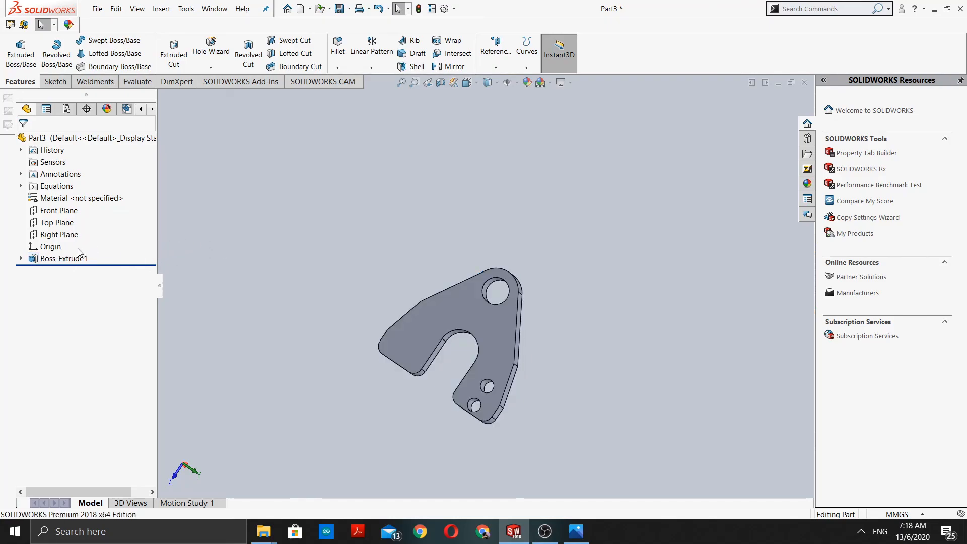
pyautogui.click(71, 260)
pyautogui.click(70, 271)
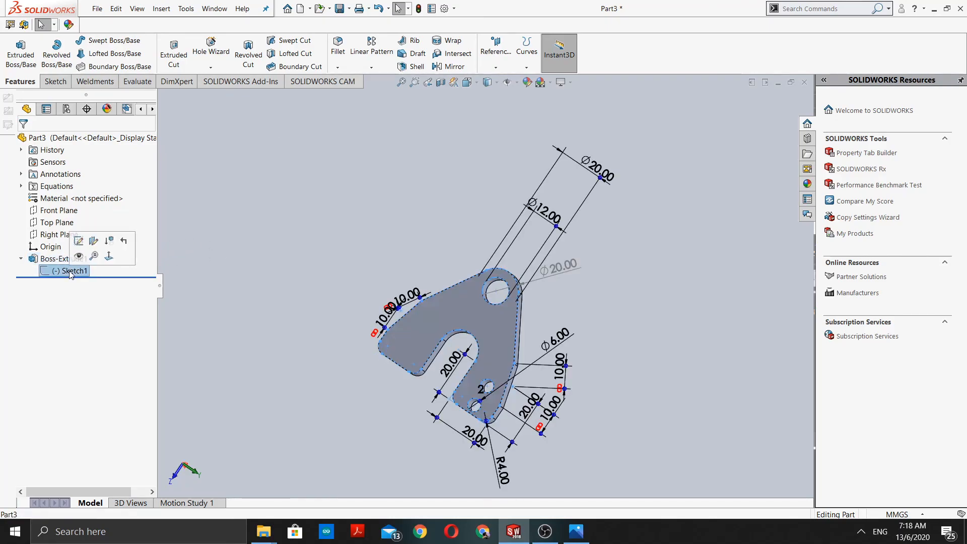
pyautogui.scroll(-5, 585, 356)
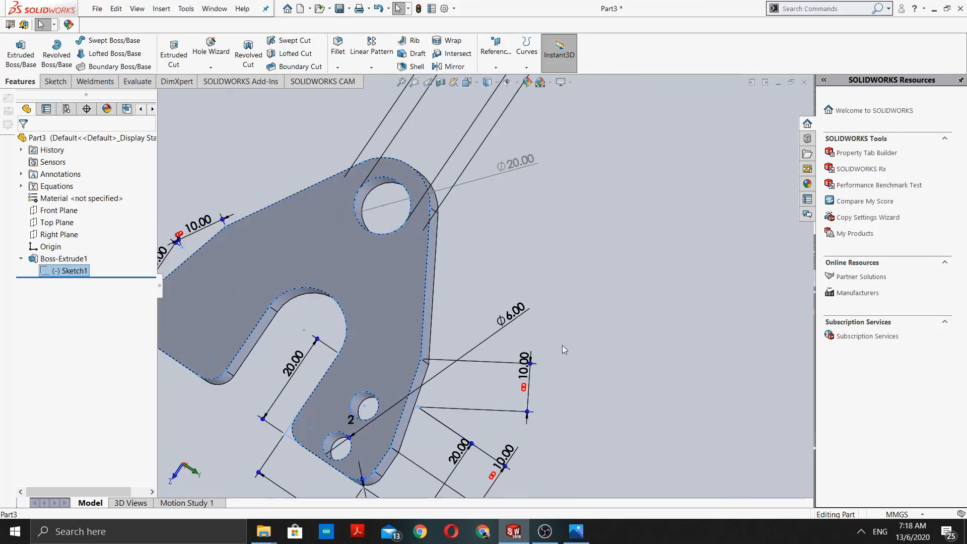
pyautogui.scroll(5, 598, 326)
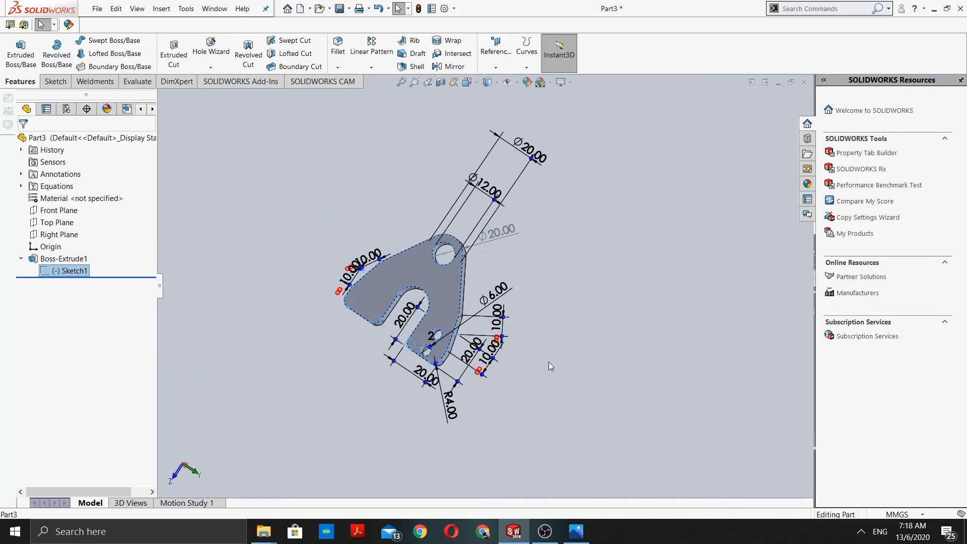
pyautogui.scroll(-2, 376, 319)
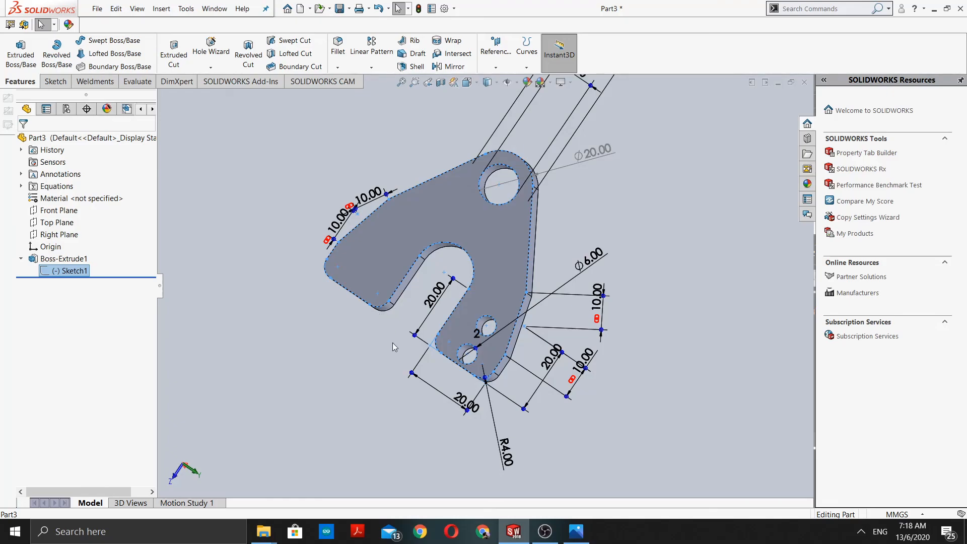
pyautogui.scroll(1, 500, 191)
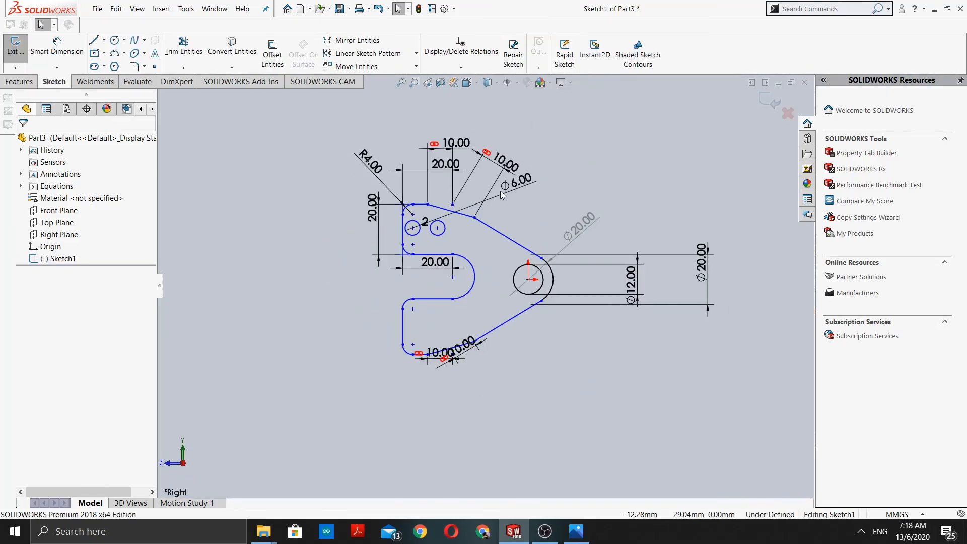
pyautogui.click(97, 8)
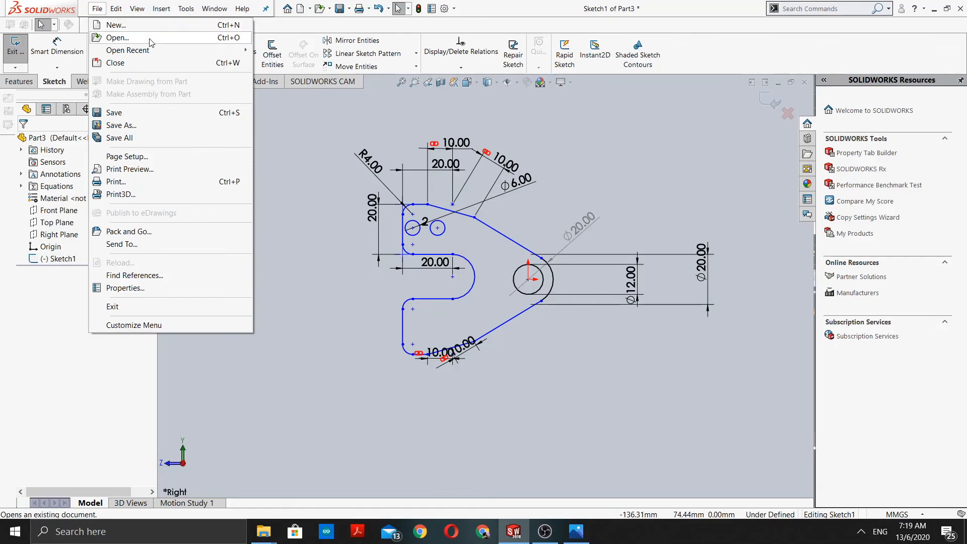
pyautogui.click(303, 145)
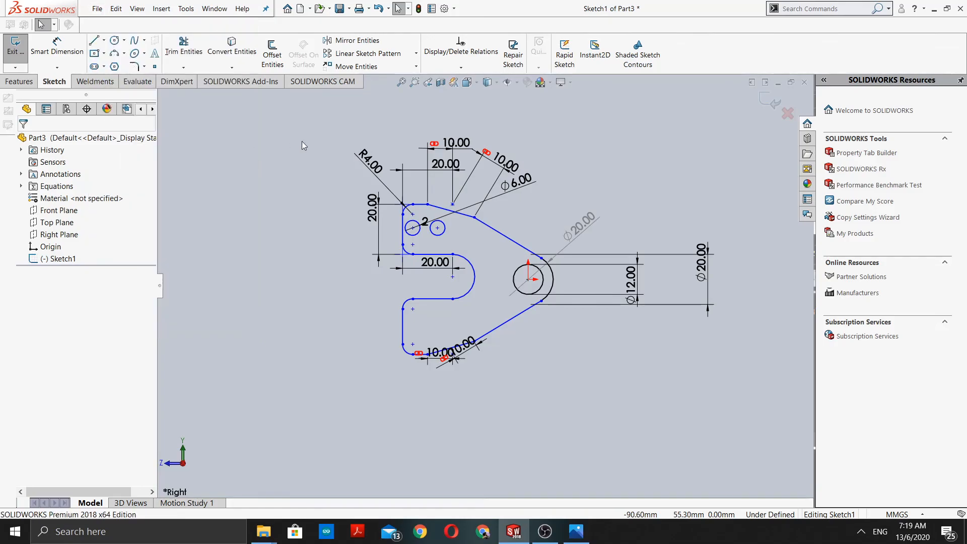